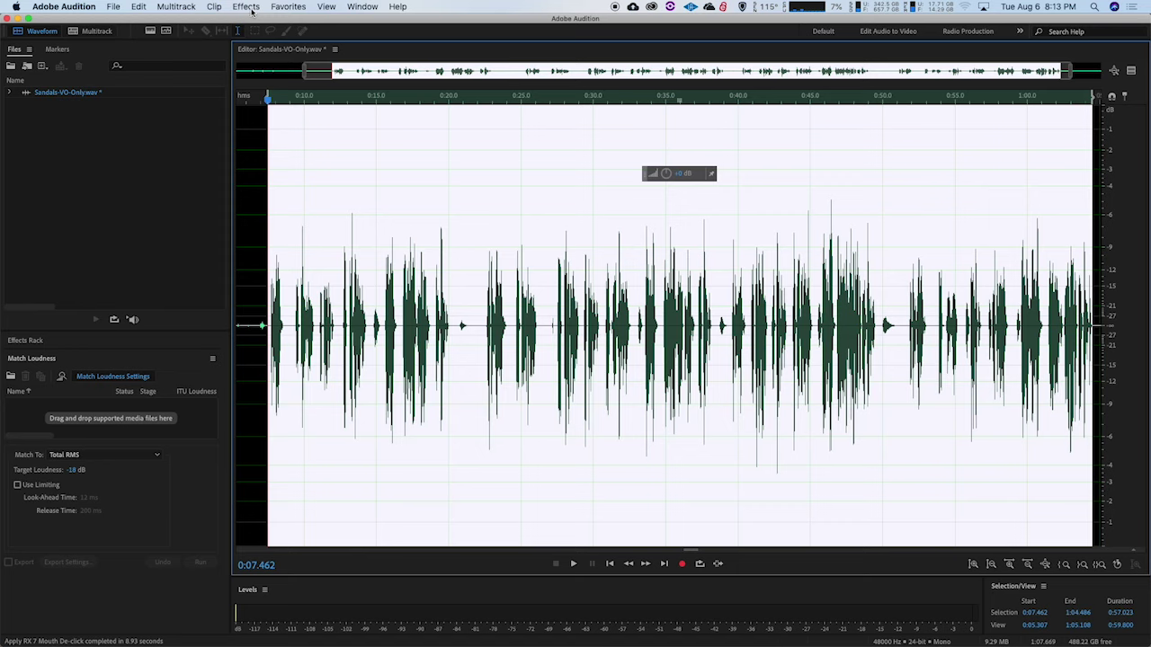
Show the iZotope RX 7 De-click effect from the Audio Units plug-ins and close it without applying it.
left_click(248, 7)
mouse_move(290, 286)
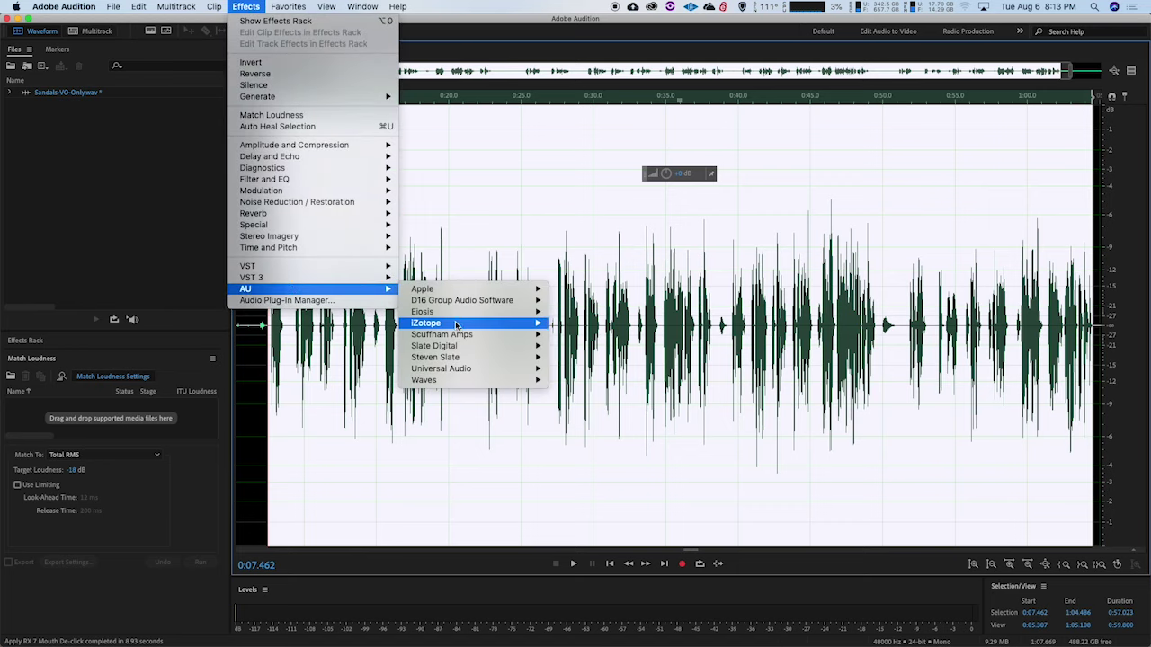
mouse_move(456, 325)
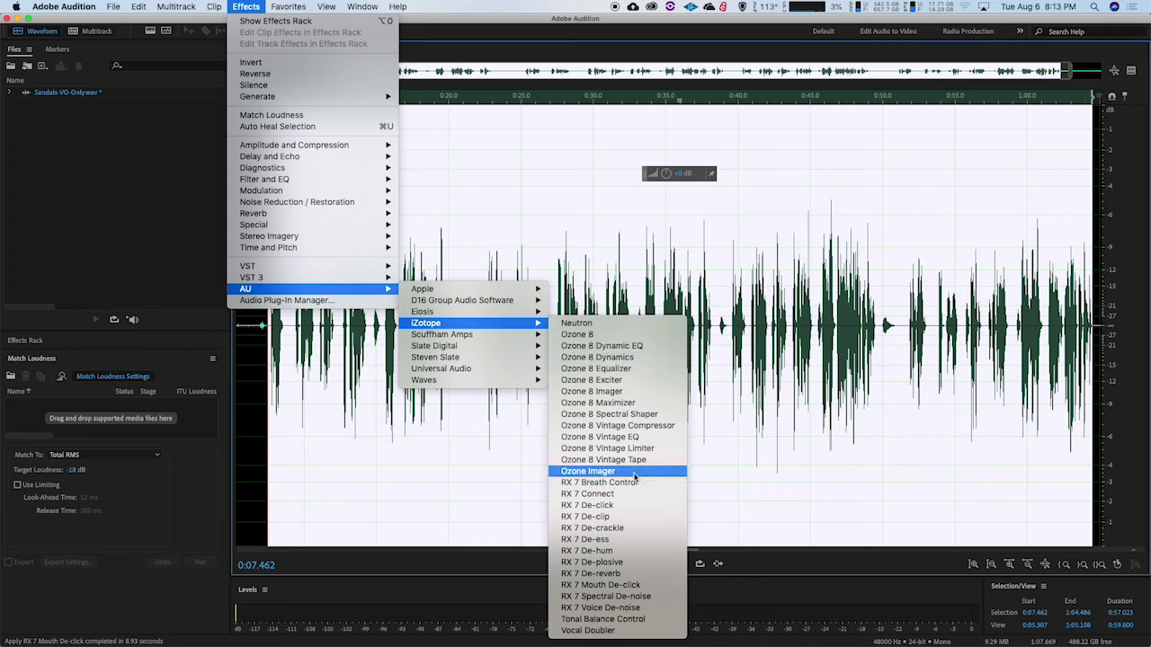
left_click(633, 506)
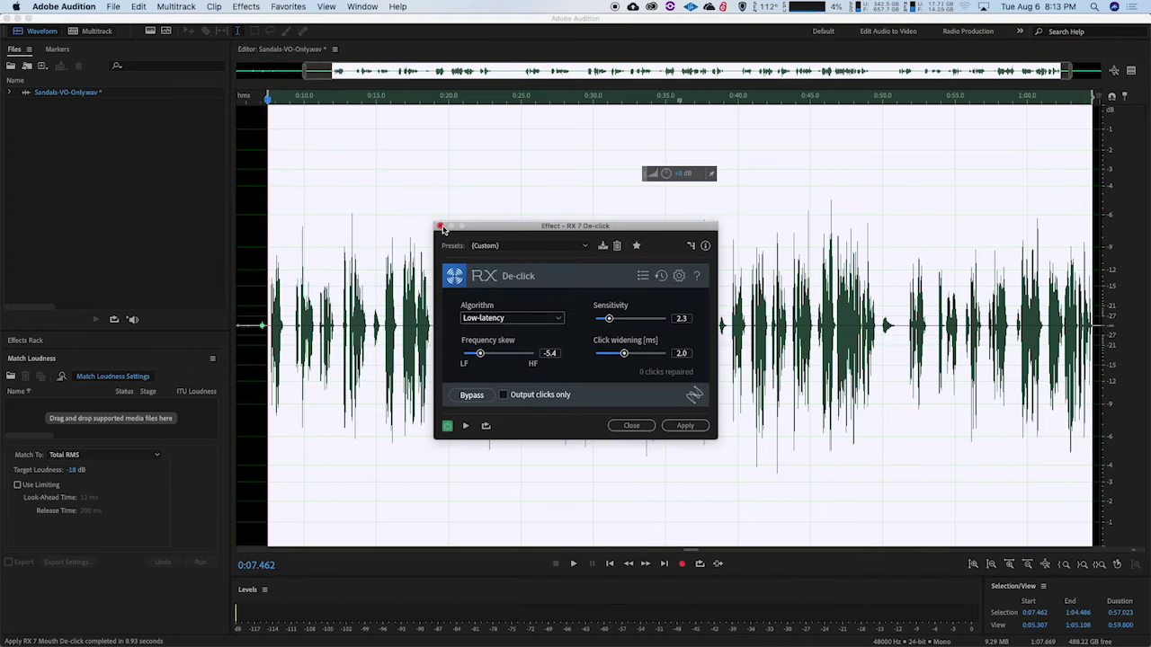
left_click(440, 227)
Show the iZotope RX 7 De-crackle effect and close it without applying it.
left_click(245, 6)
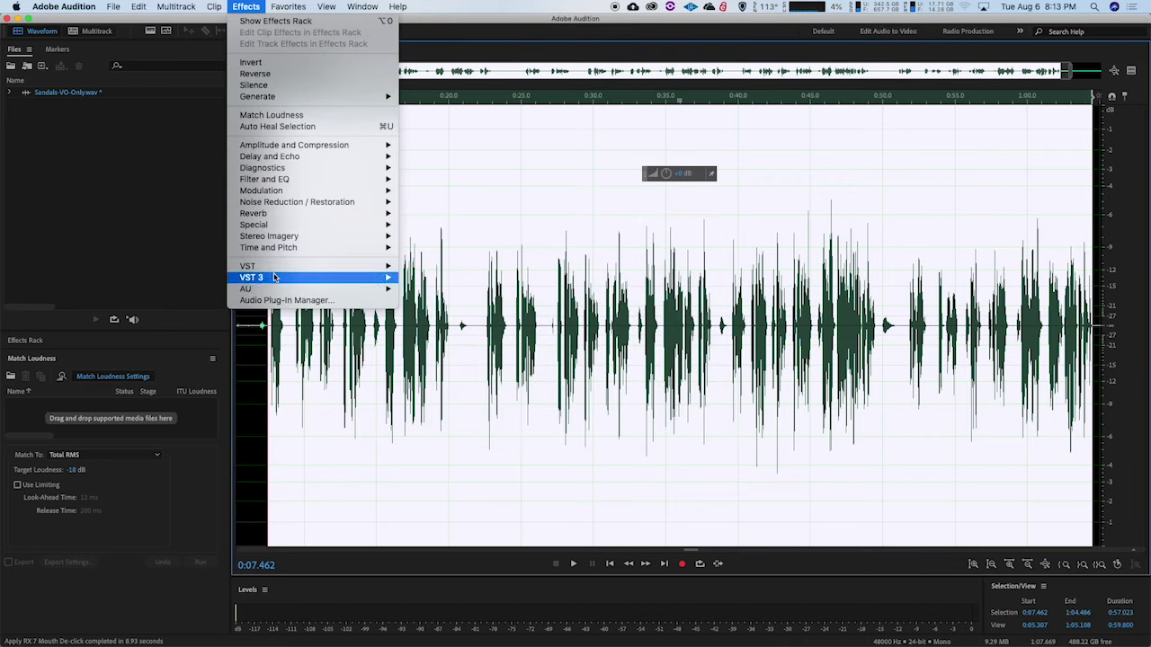
mouse_move(456, 323)
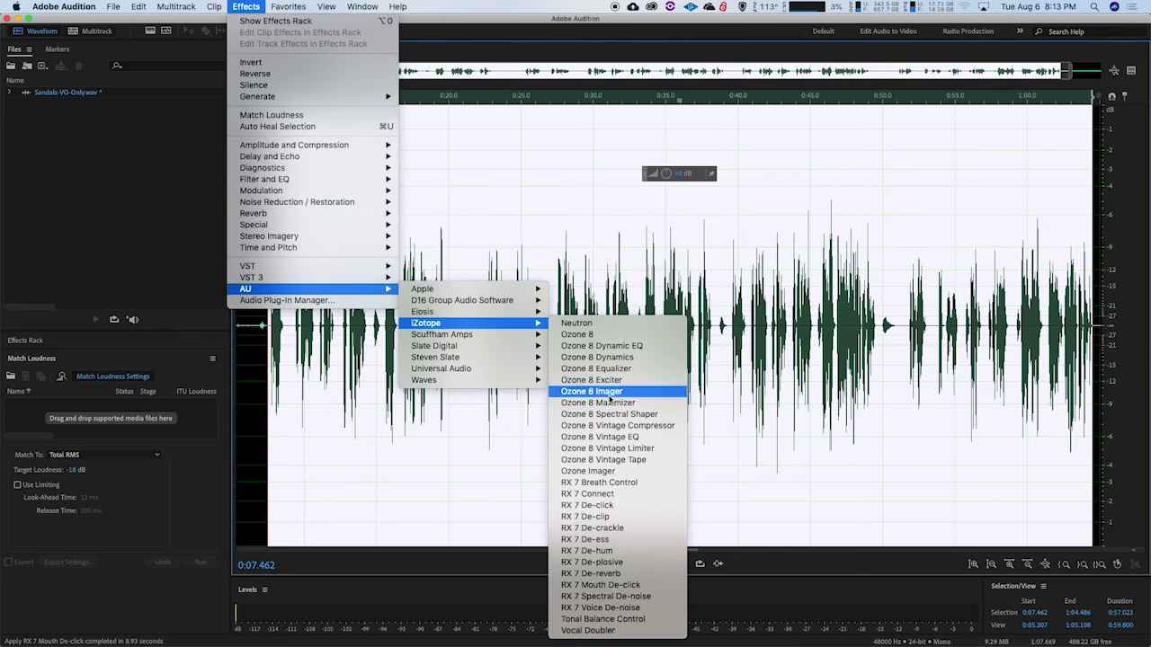
left_click(624, 528)
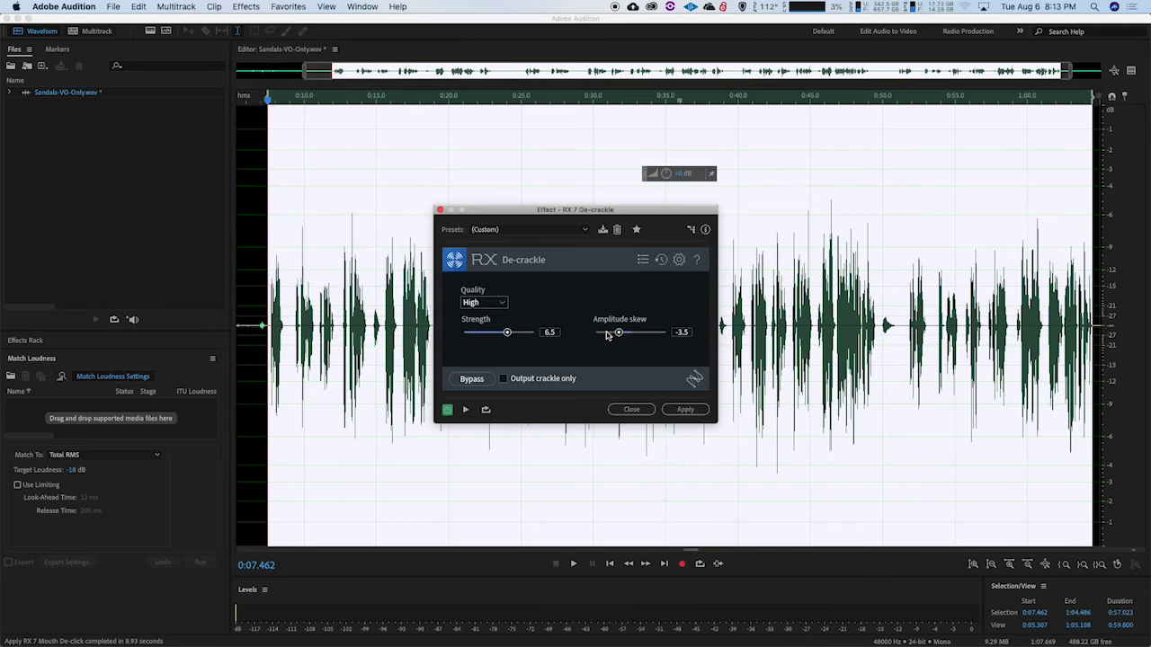
left_click(440, 210)
Show the iZotope RX 7 Mouth De-click effect and close it without applying it.
left_click(256, 8)
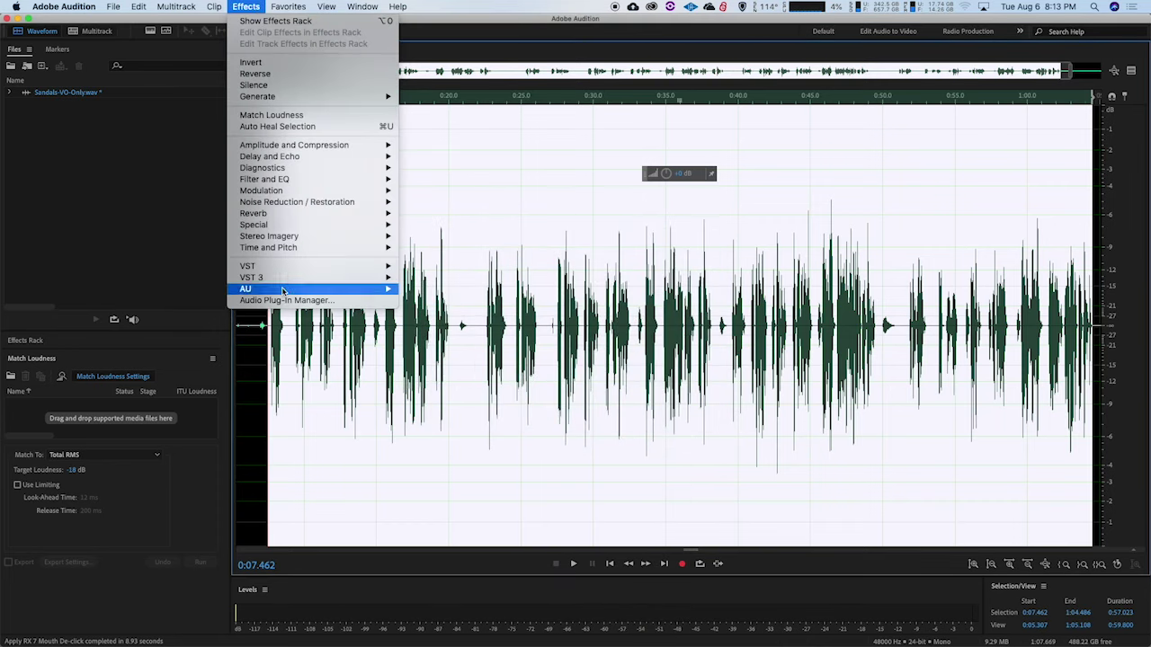
mouse_move(286, 290)
mouse_move(485, 326)
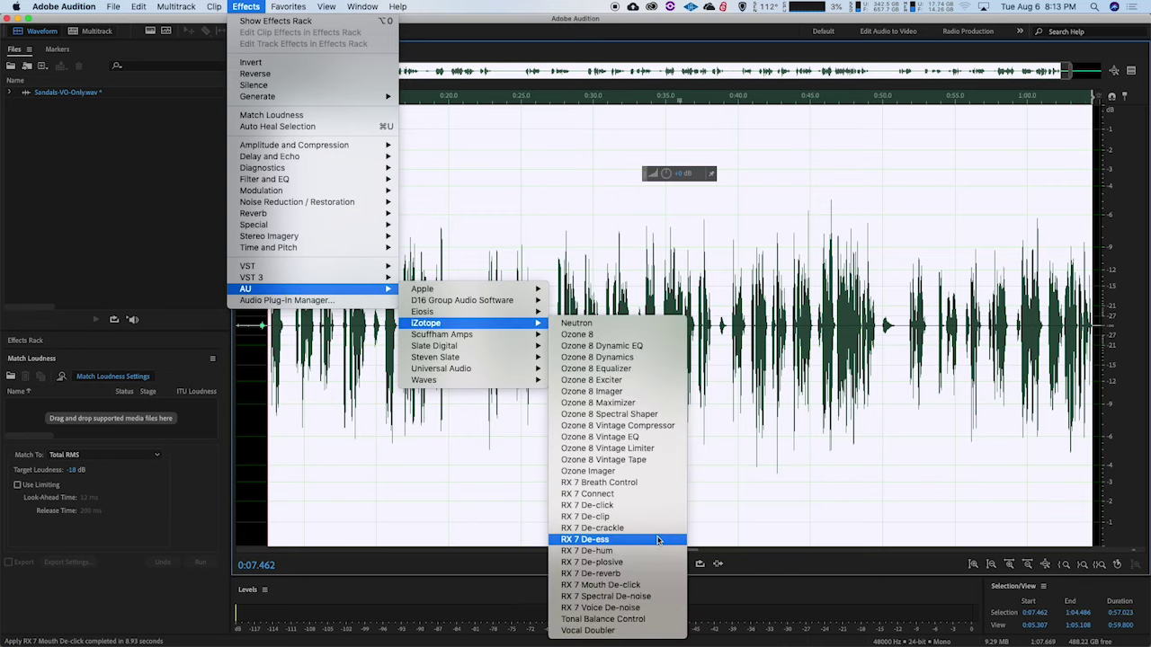
left_click(660, 585)
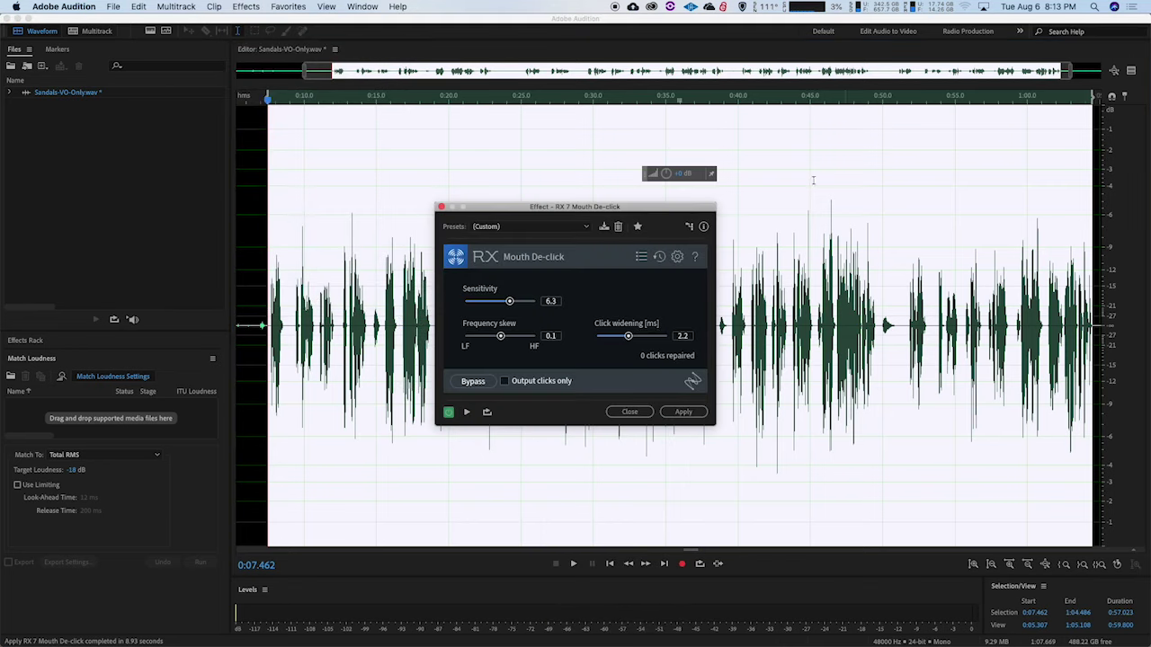
left_click(441, 207)
Play back the start of the selected voice-over and save Sandals-VO-Only.wav.
key("space")
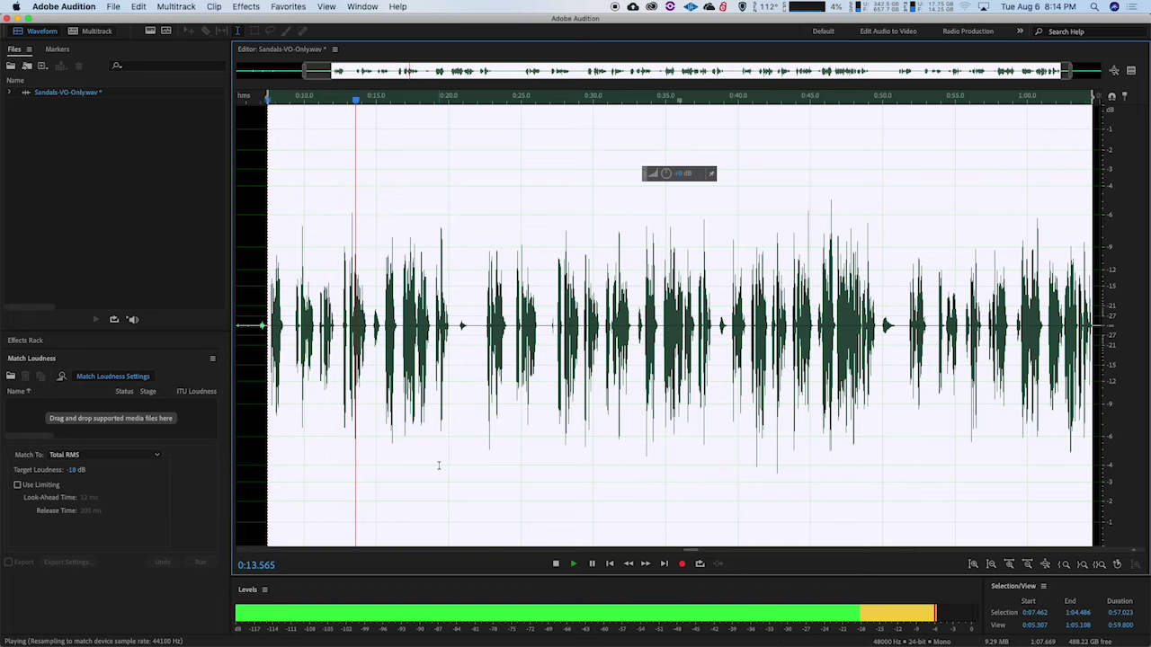
key("space")
key("super+s")
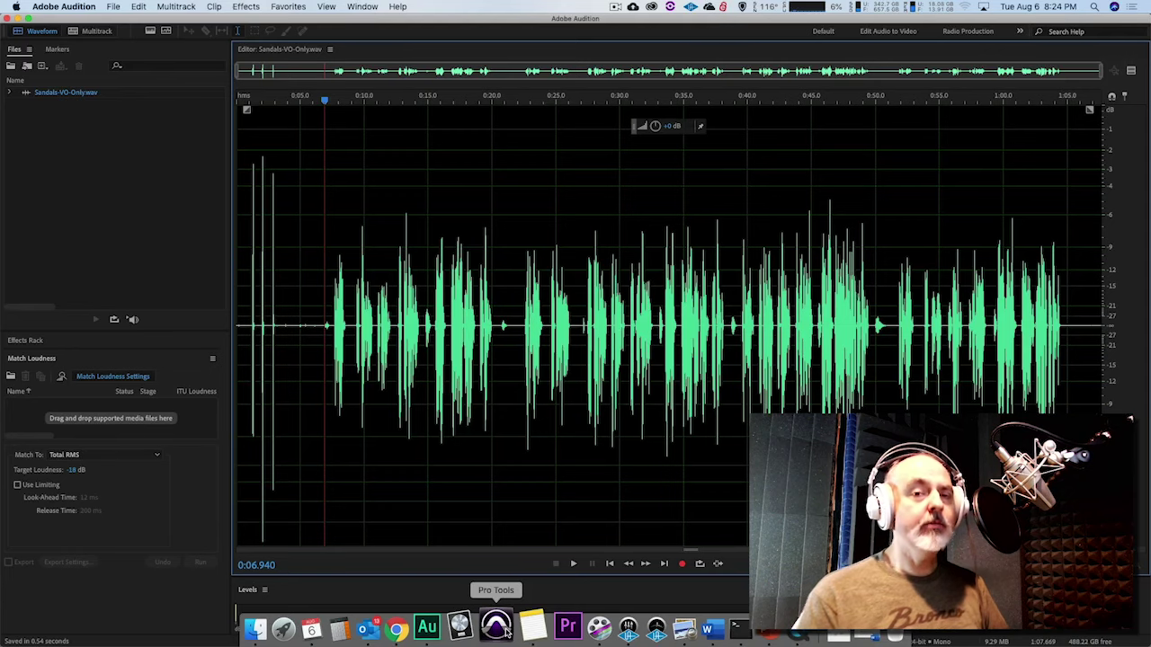
Switch to Pro Tools and create a local session named Sandals-DEMO, saved in the Video On Recording Demo folder.
left_click(506, 632)
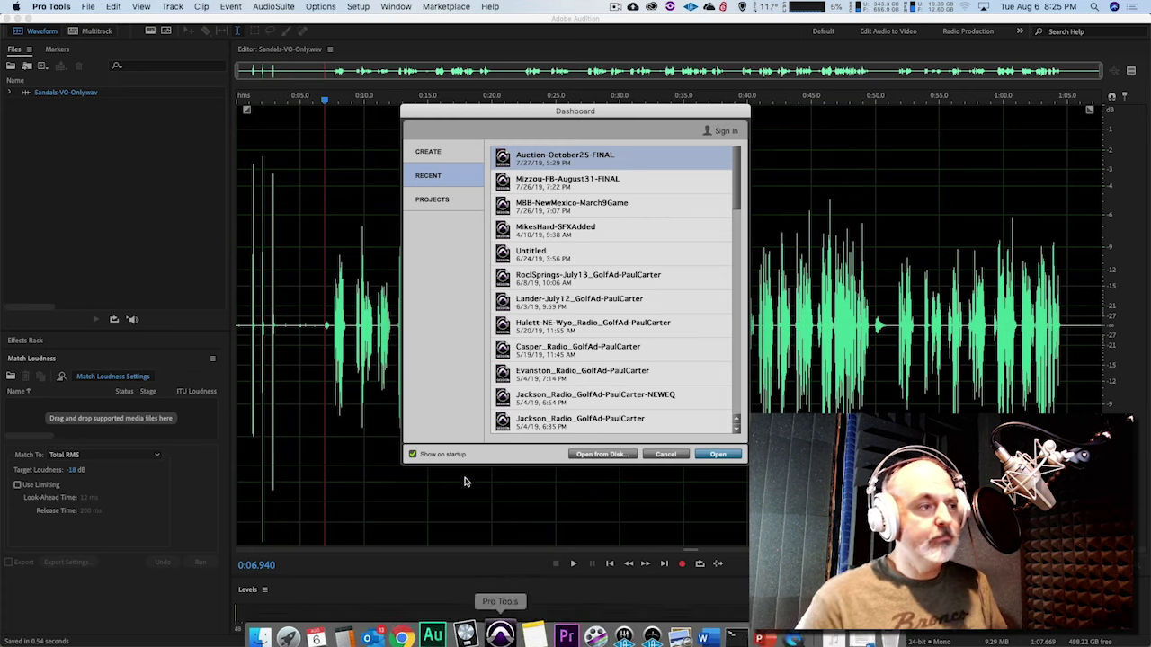
left_click(455, 152)
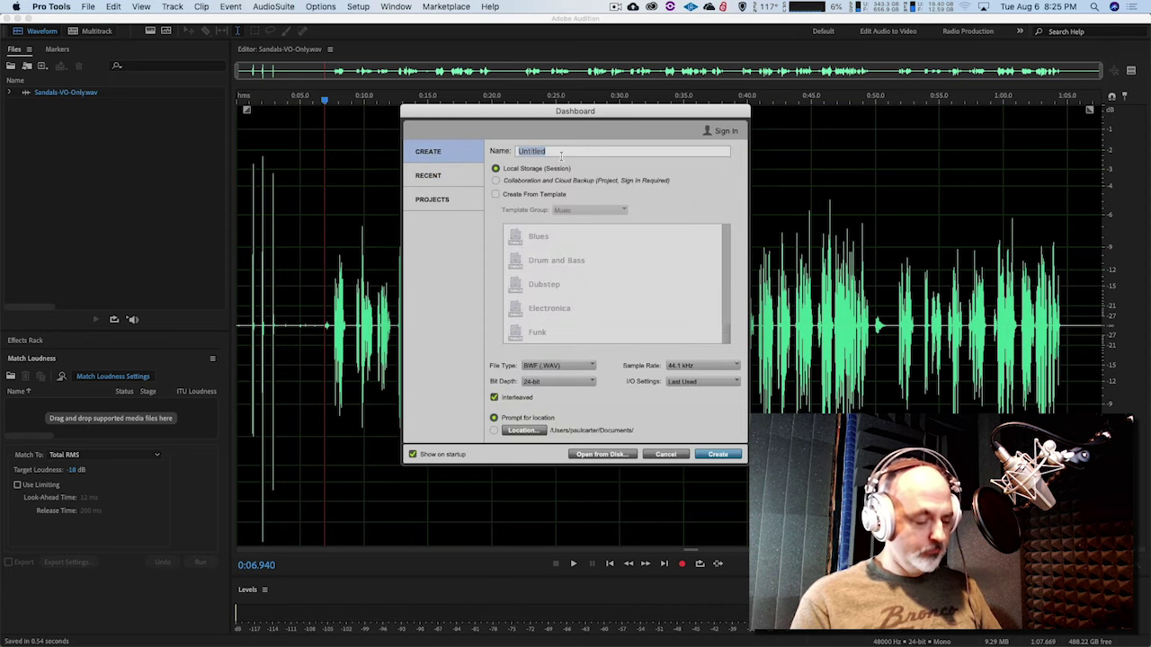
type("Sanda")
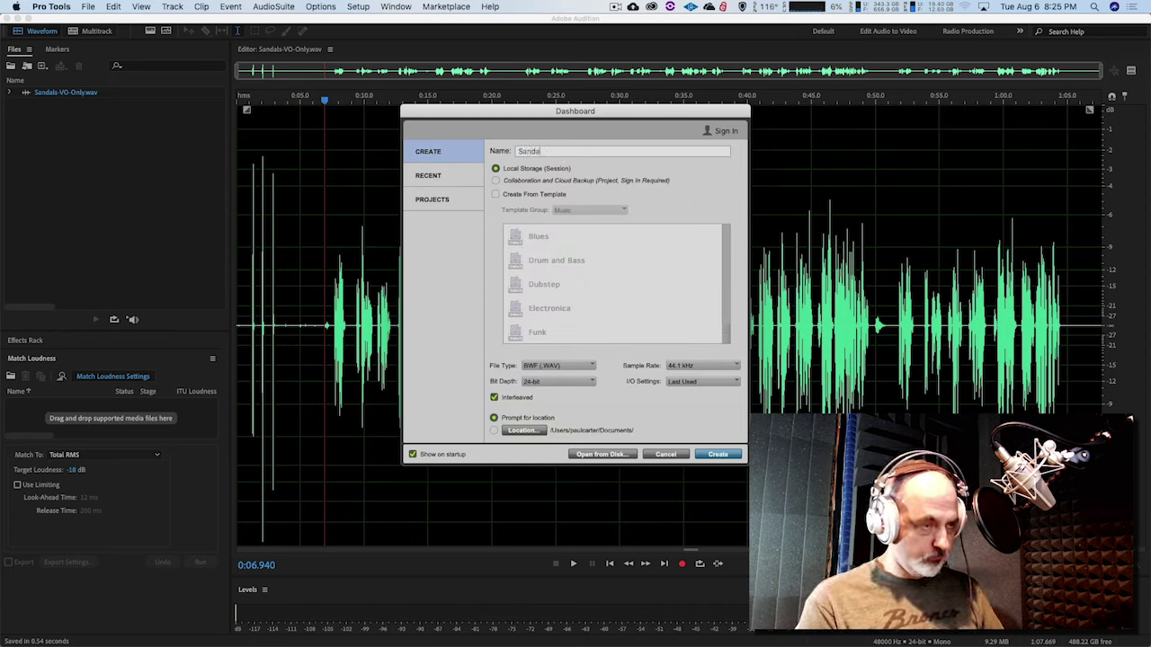
type("ls-DEMO")
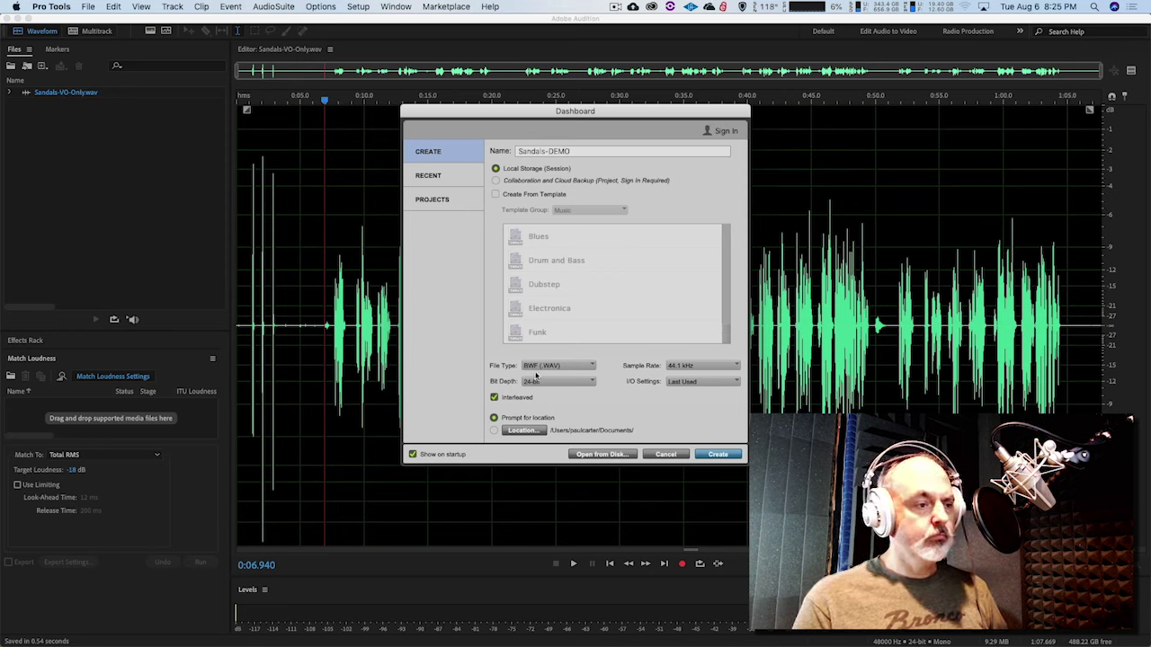
left_click(717, 454)
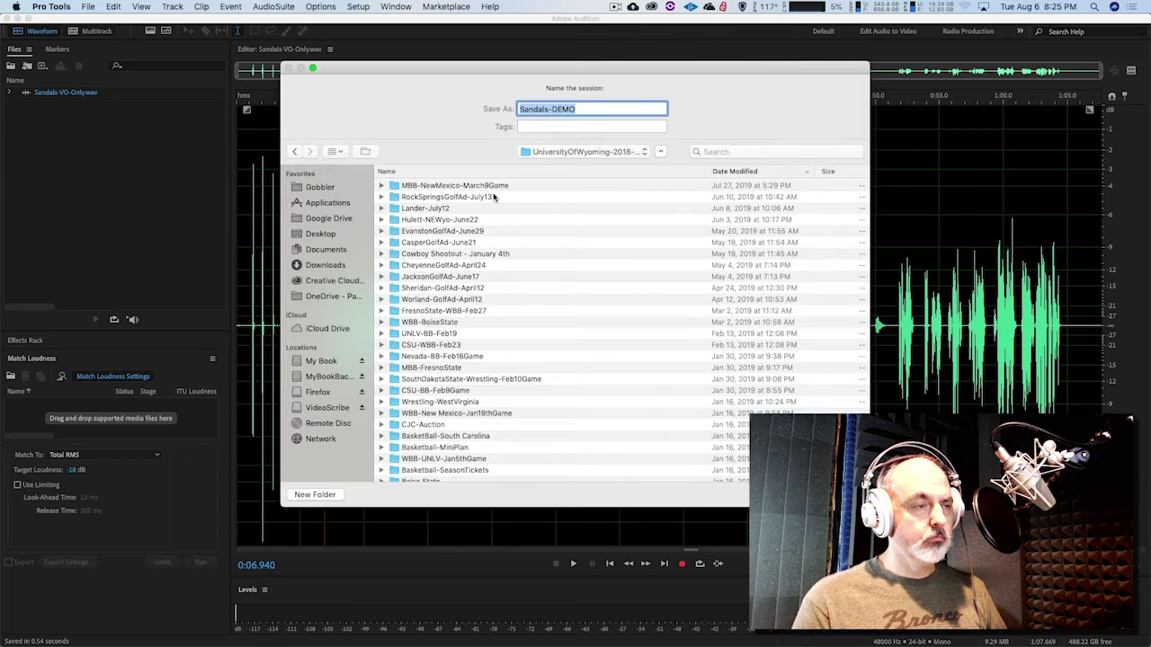
left_click(589, 153)
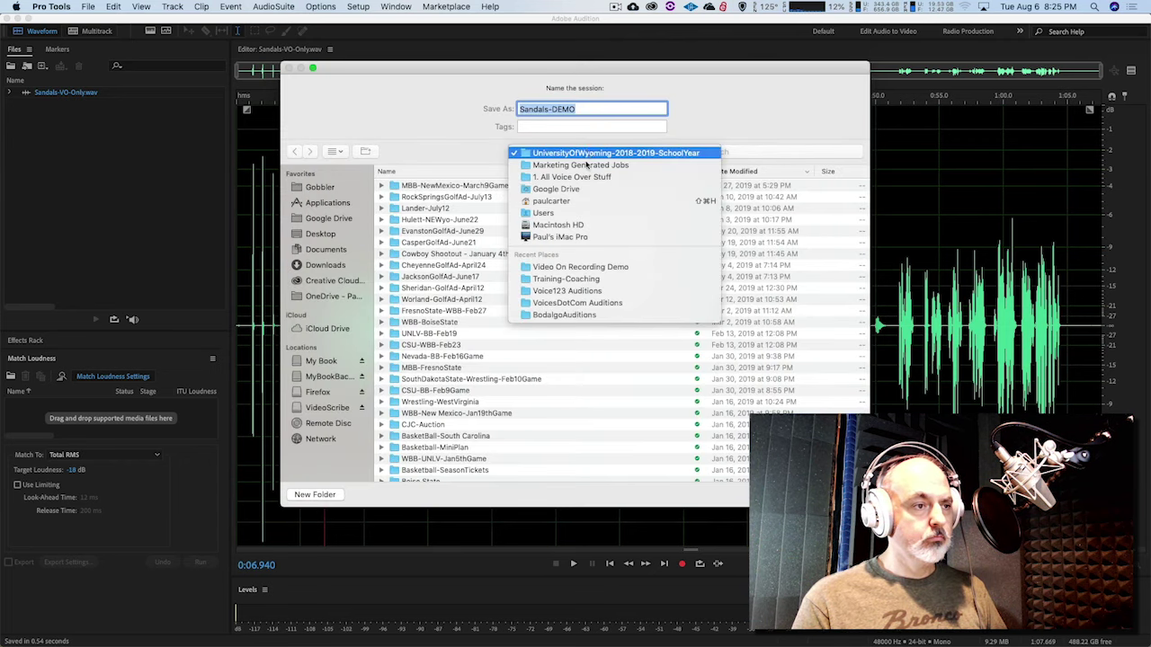
left_click(580, 266)
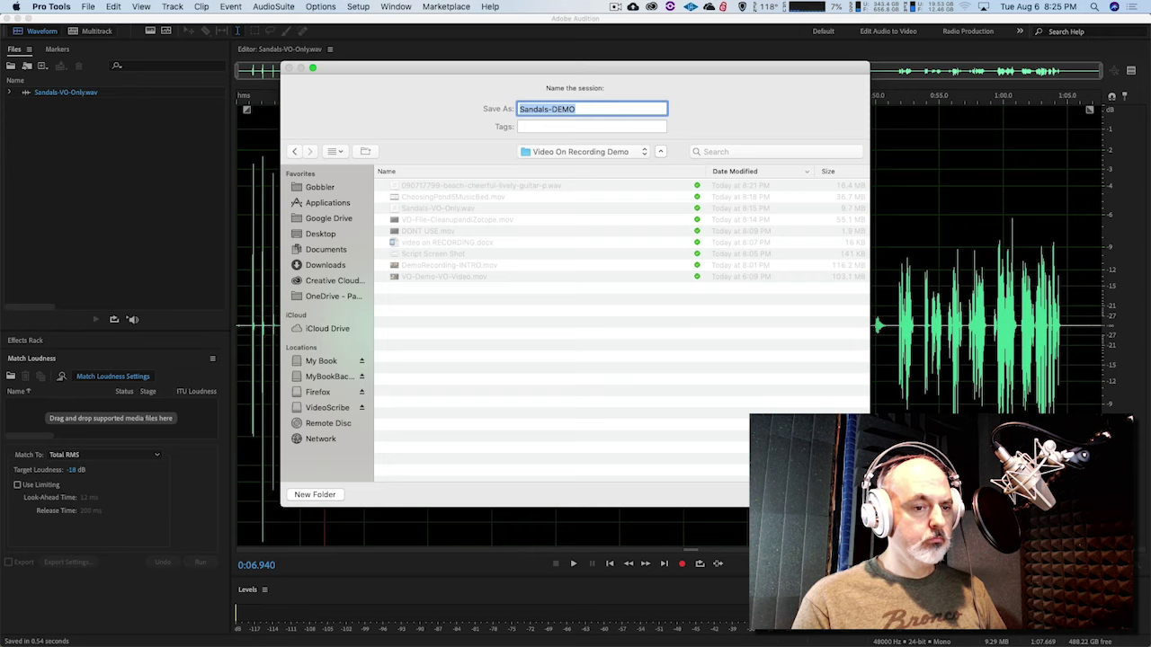
key("Return")
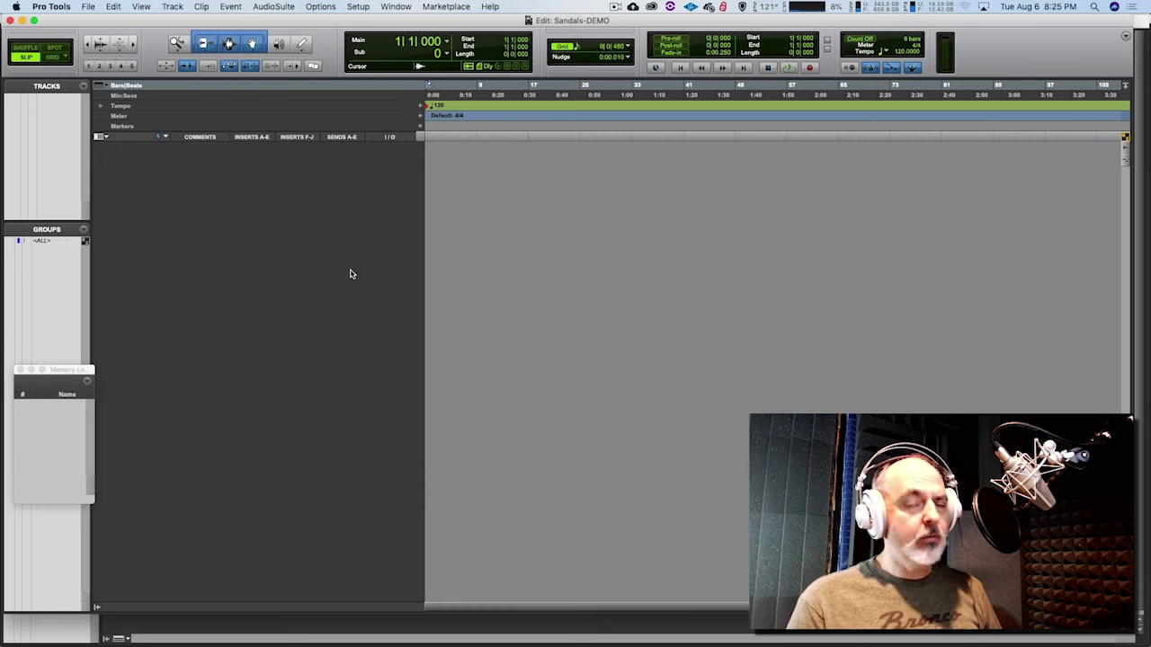
left_click(90, 7)
mouse_move(154, 191)
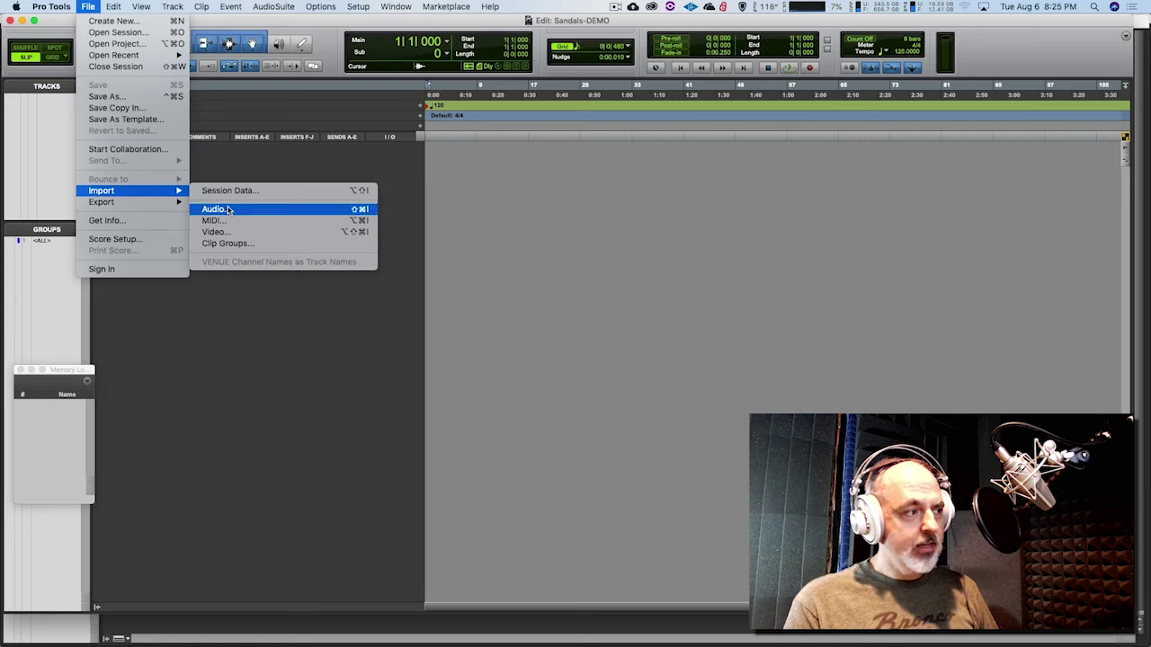
left_click(240, 311)
Switch to Finder, close the Trash window, and place the Video On Recording Demo window beside the session's track area.
key("super+Tab")
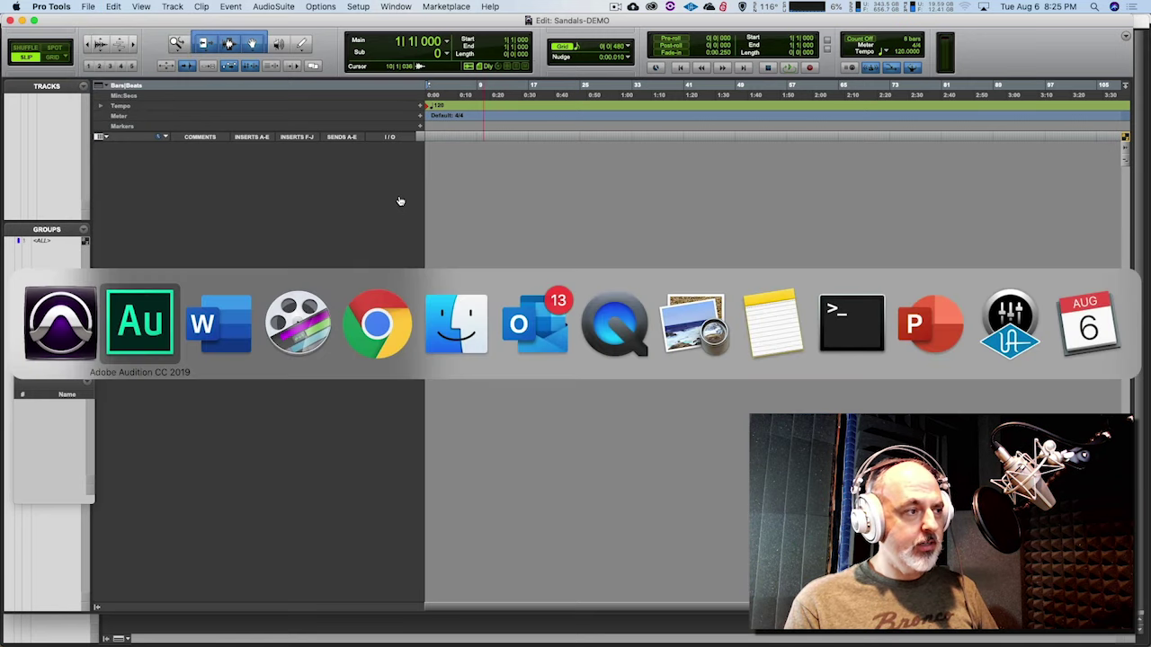
left_click(456, 324)
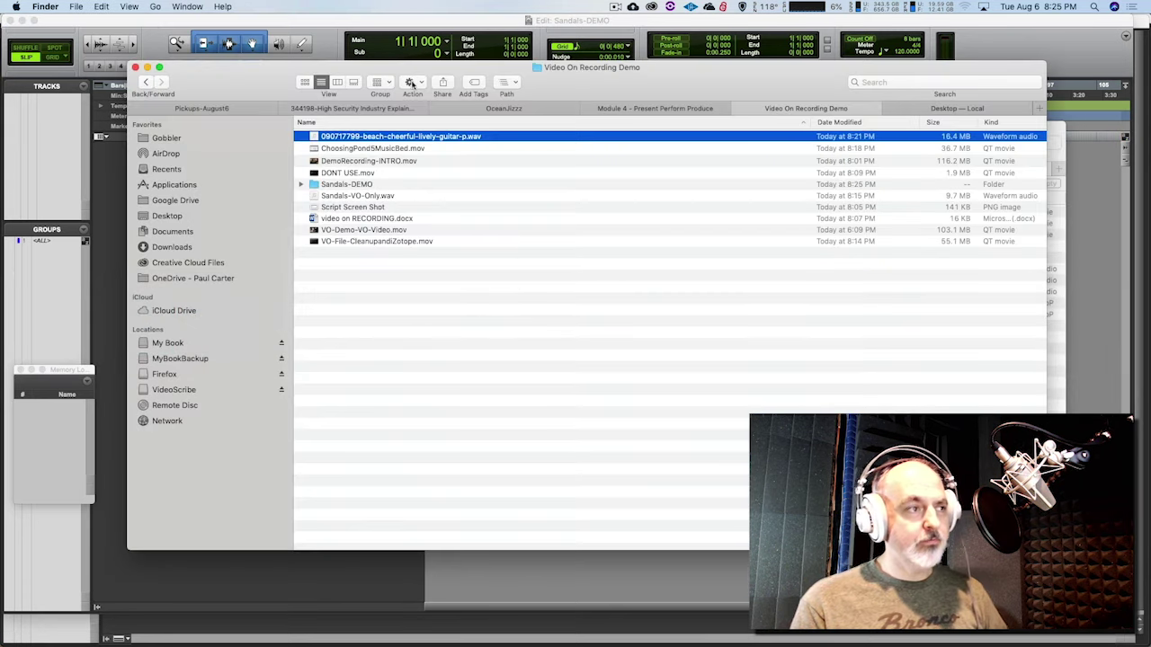
left_click_drag(250, 84, 637, 160)
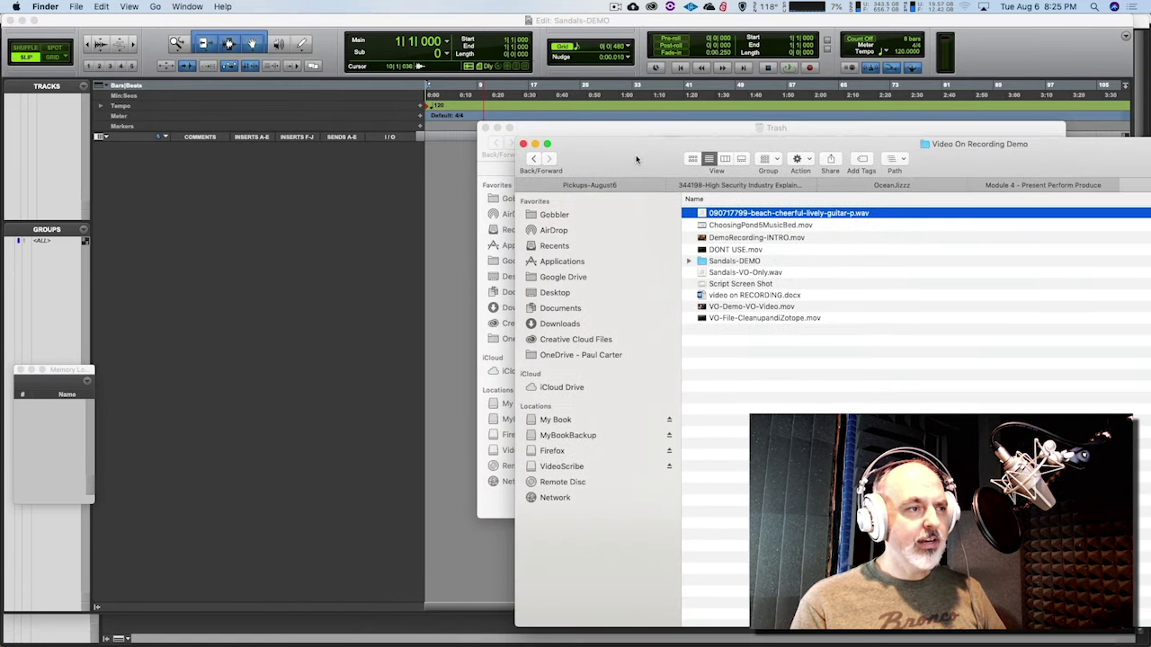
left_click(617, 133)
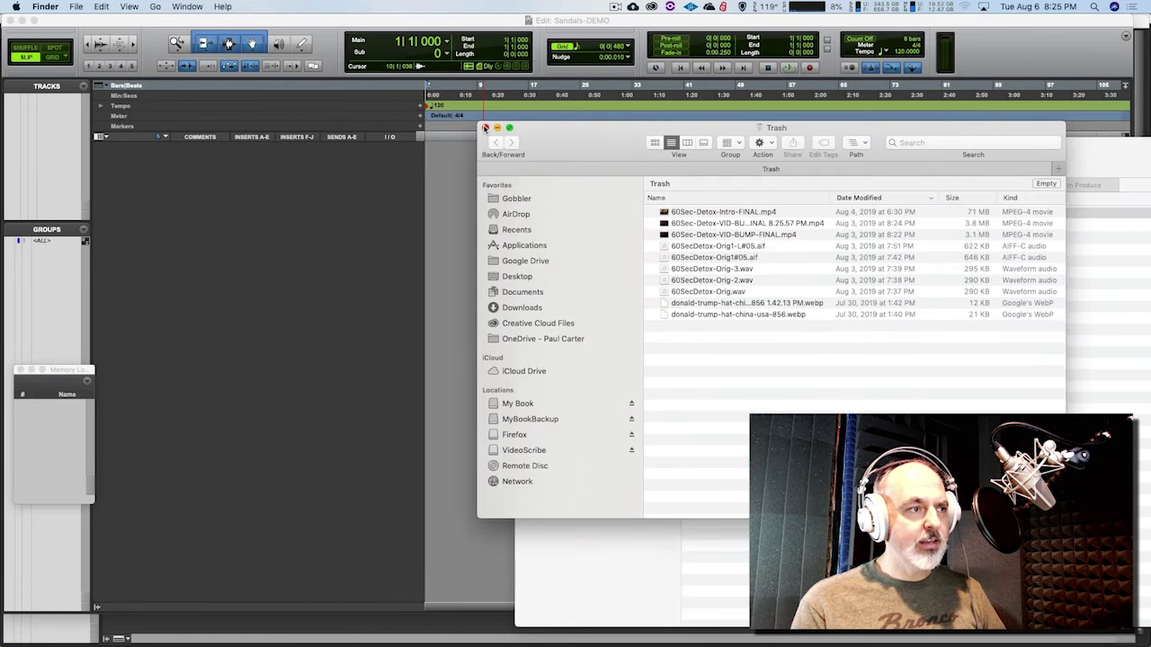
left_click(484, 128)
left_click_drag(1020, 156, 953, 119)
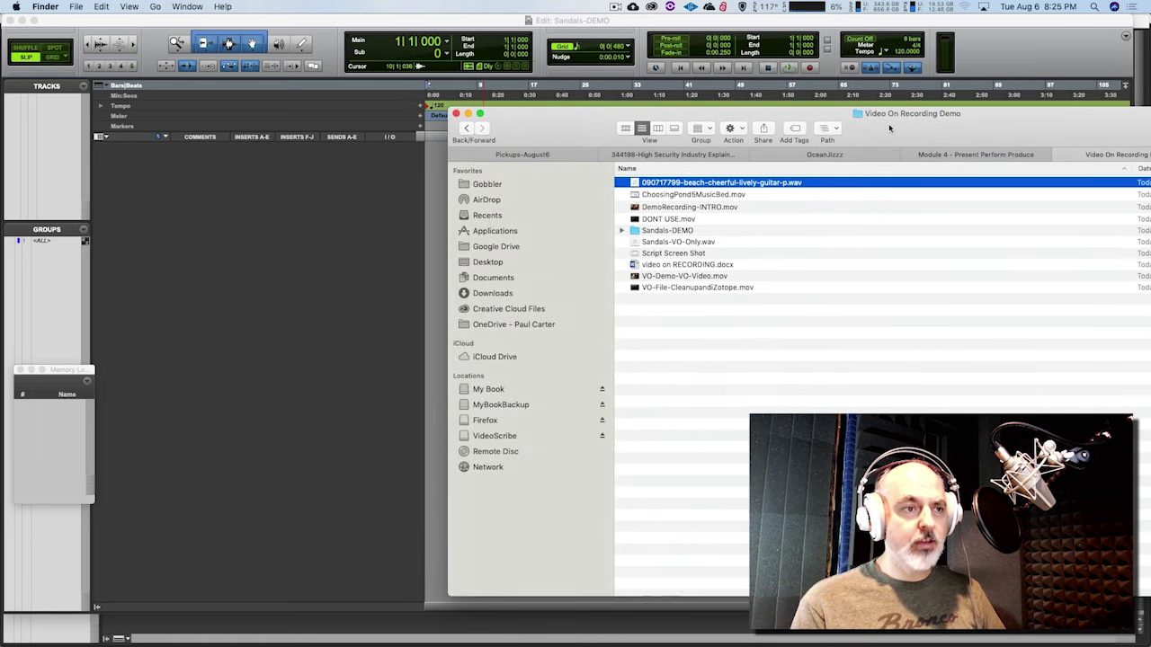
Add 090717799-beach-cheerful-lively-guitar-p.wav to the session as a new track and move its clip to the session start.
left_click_drag(701, 116, 775, 119)
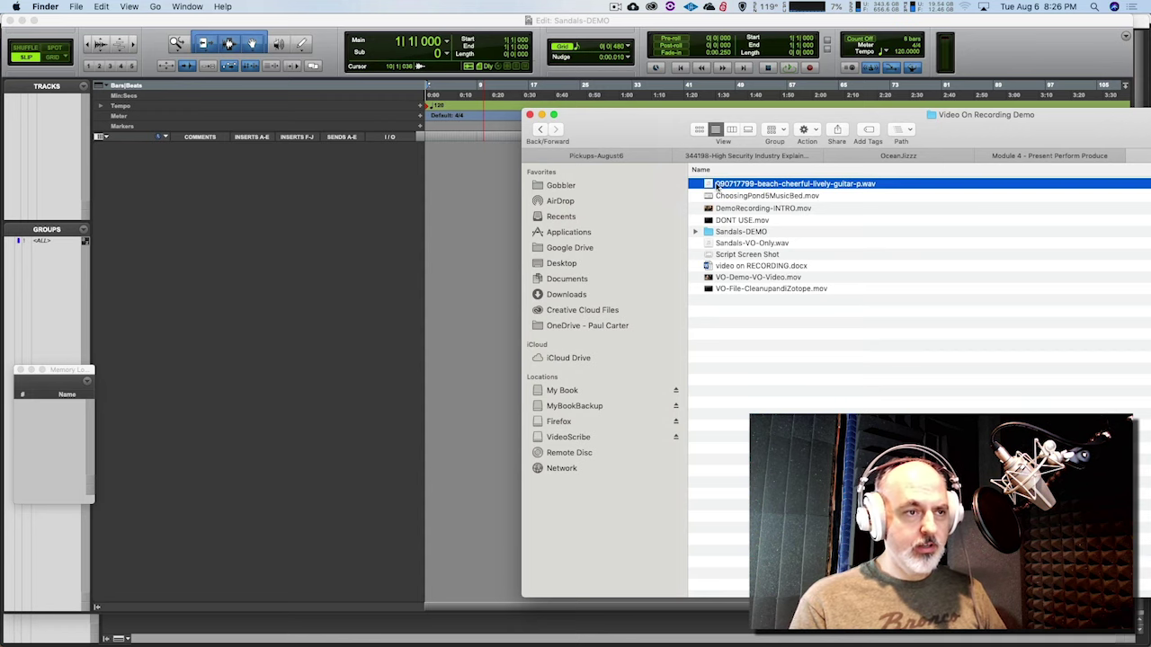
left_click_drag(709, 184, 466, 207)
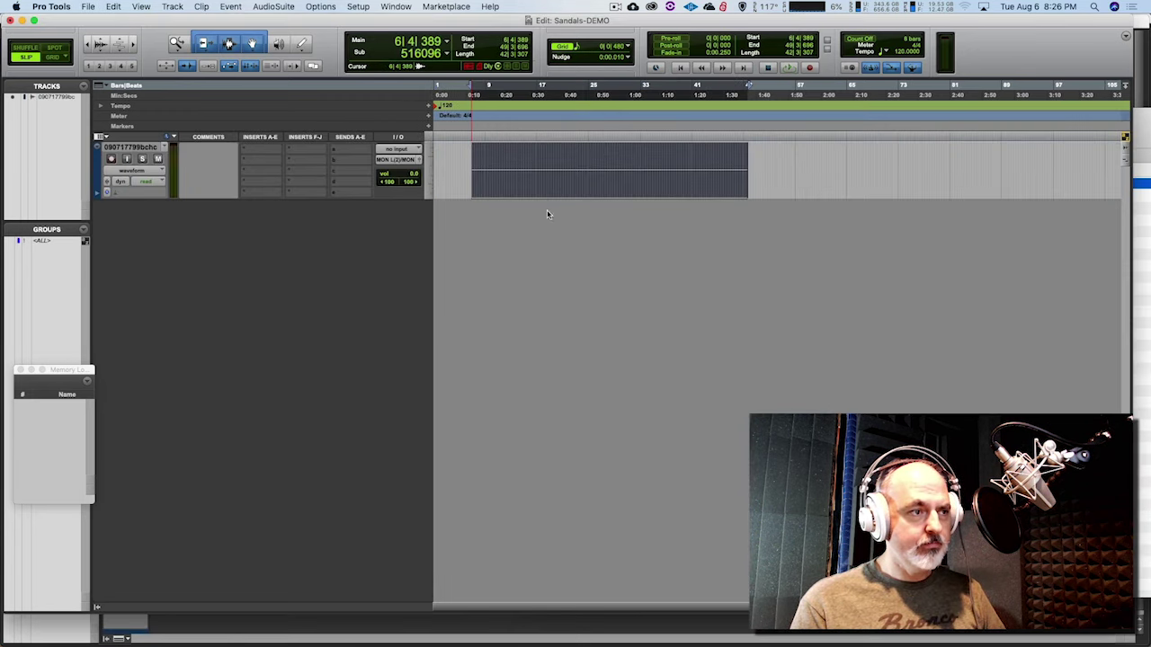
left_click_drag(543, 189, 504, 189)
Add Sandals-VO-Only.wav from the Finder folder as a new track below the music track and return to Pro Tools.
key("super+Tab")
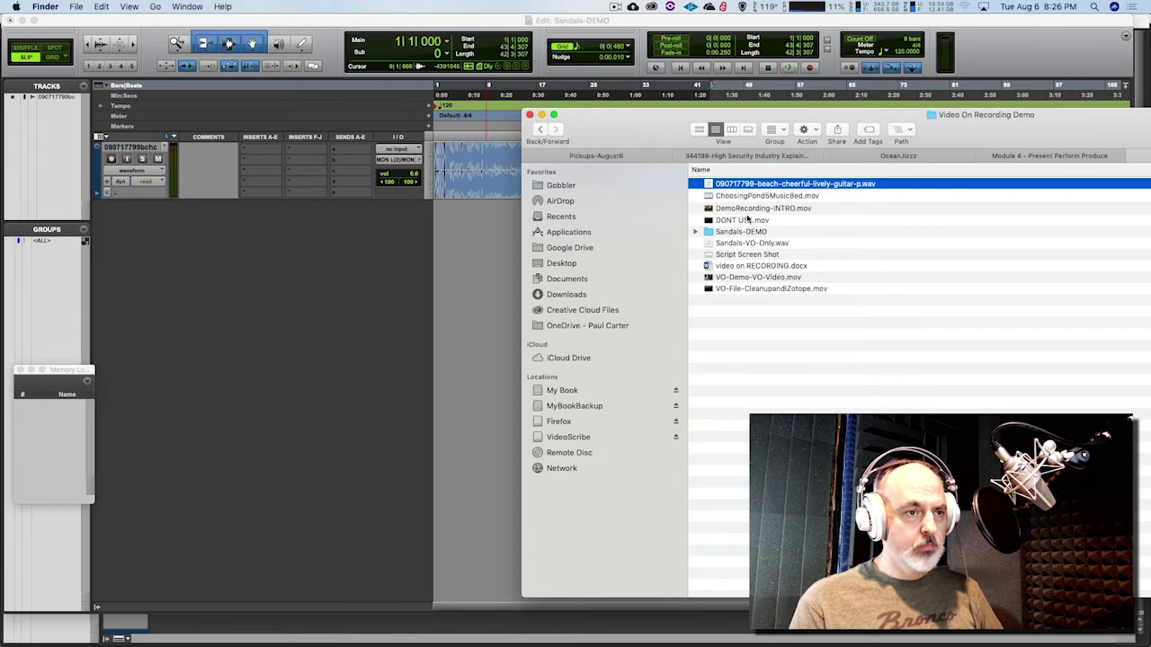
left_click_drag(742, 244, 493, 299)
left_click_drag(449, 268, 457, 266)
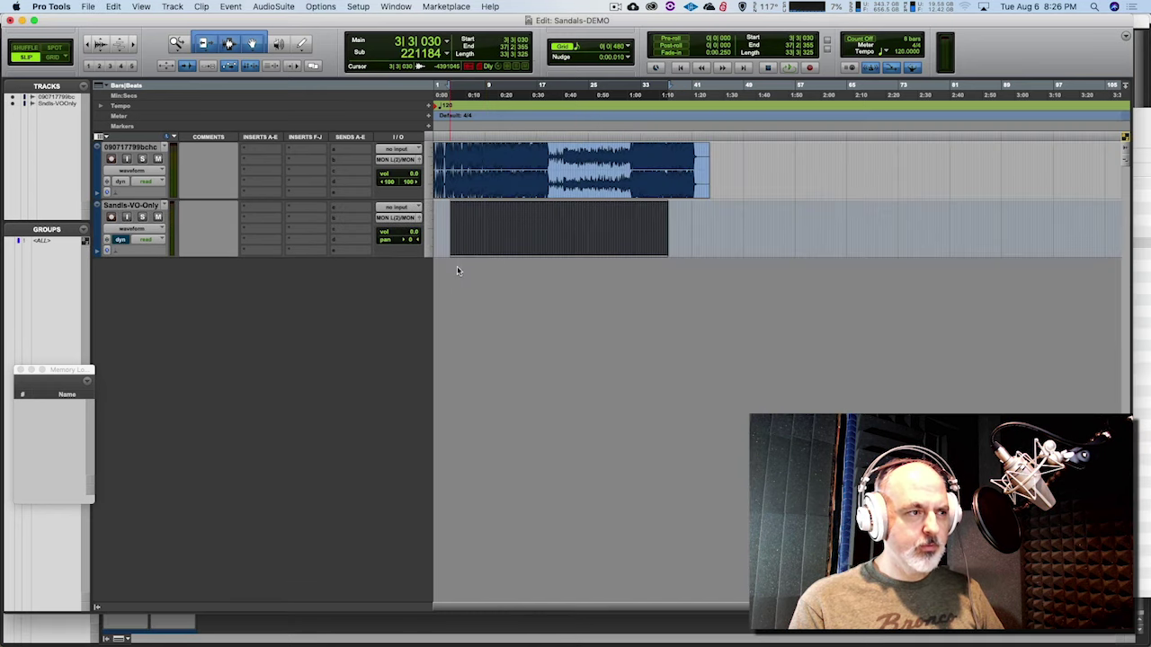
key("super+Tab")
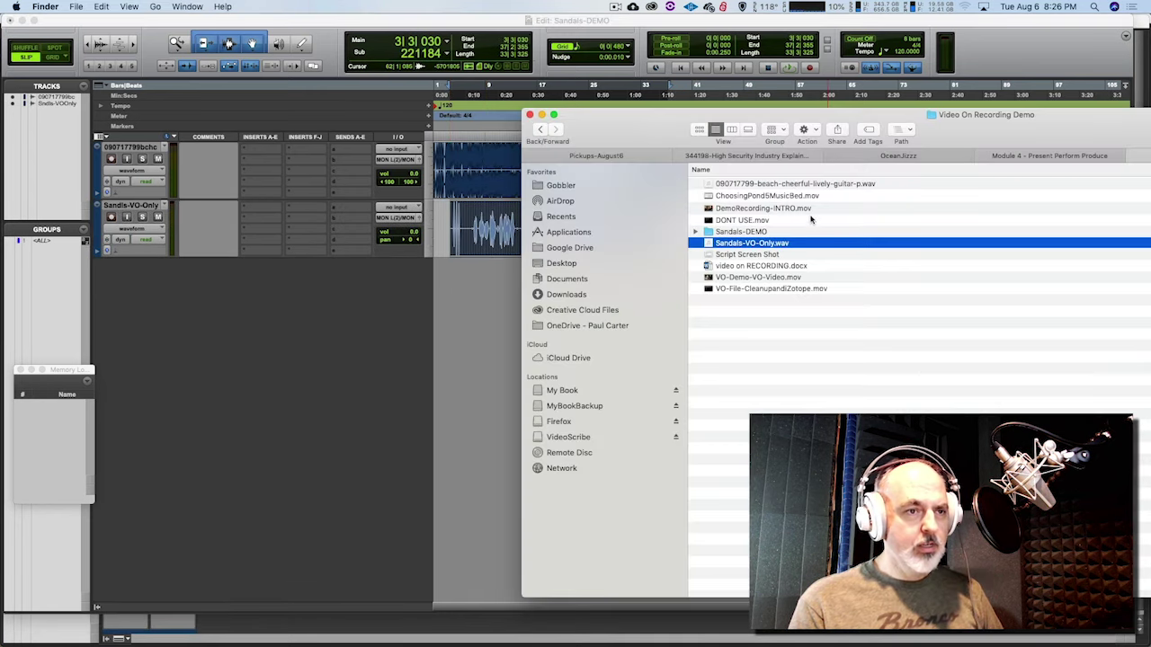
key("super+Tab")
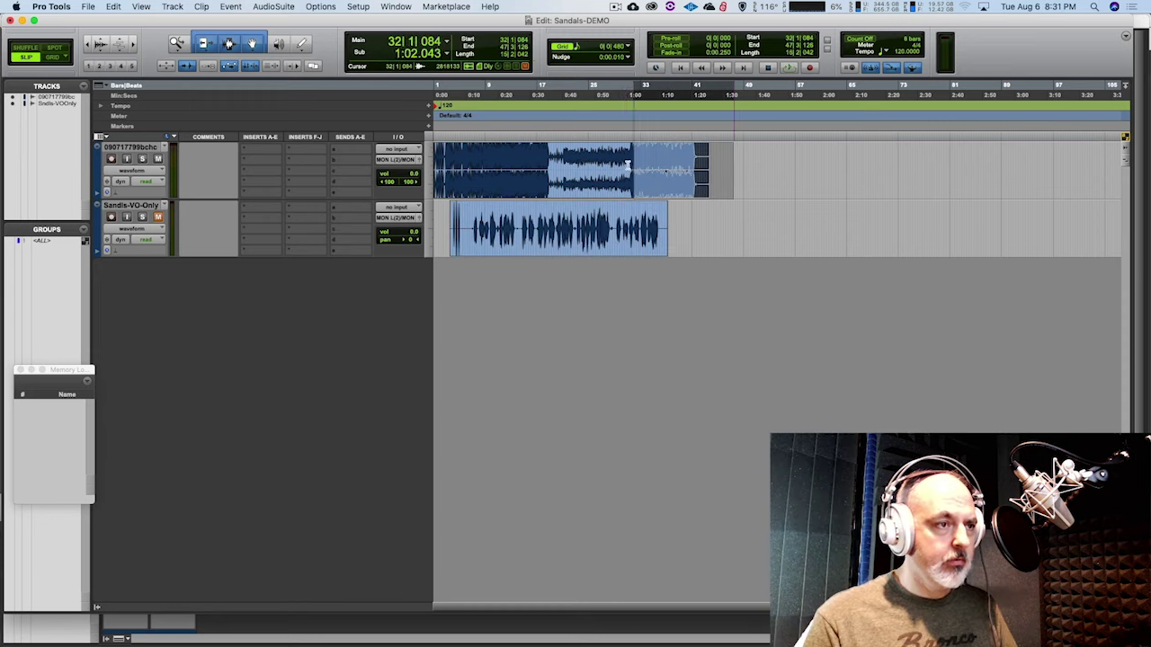
Listen to the later part of the music bed, playing from about bar 28 and again from about bar 25.
key("space")
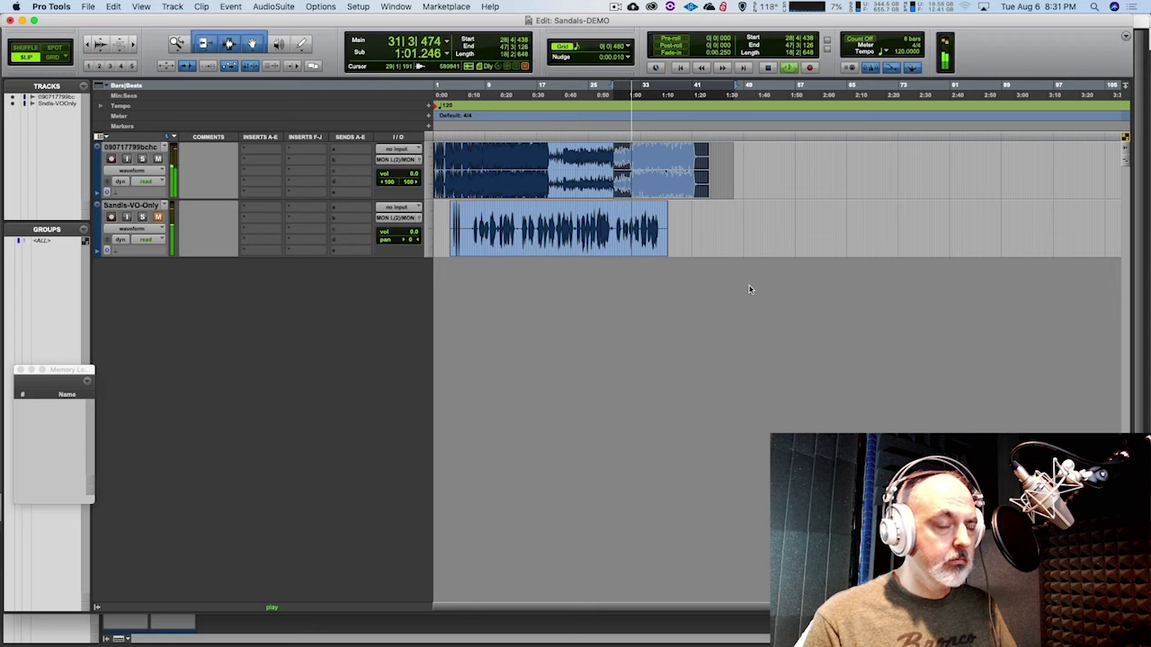
key("space")
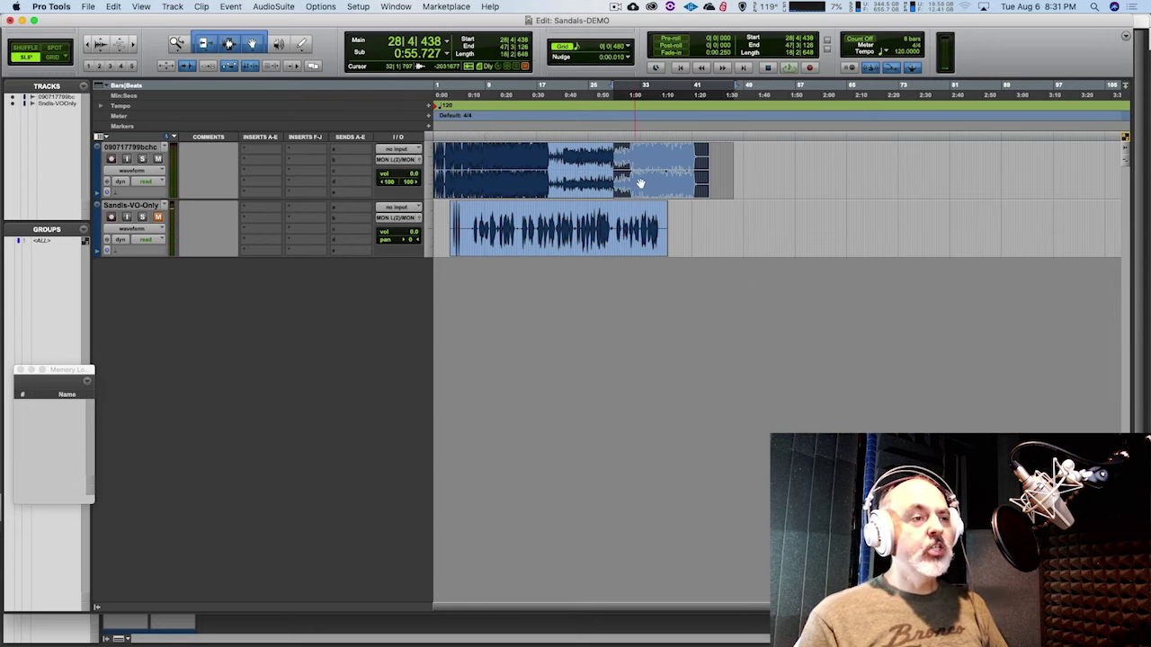
left_click(591, 143)
key("space")
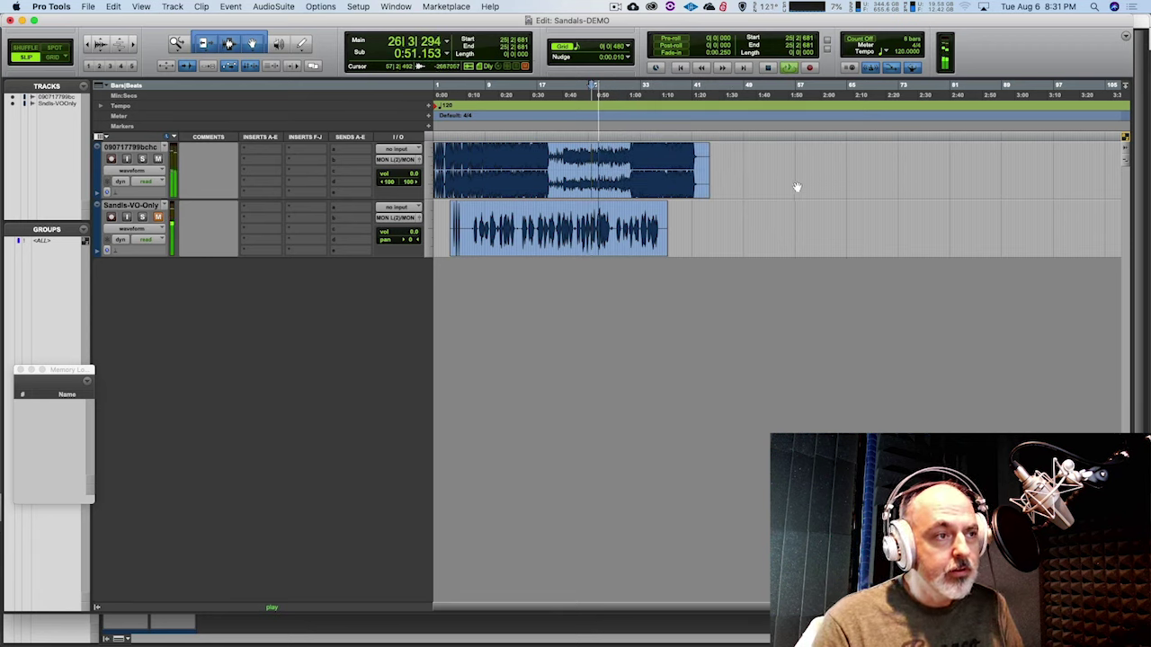
key("space")
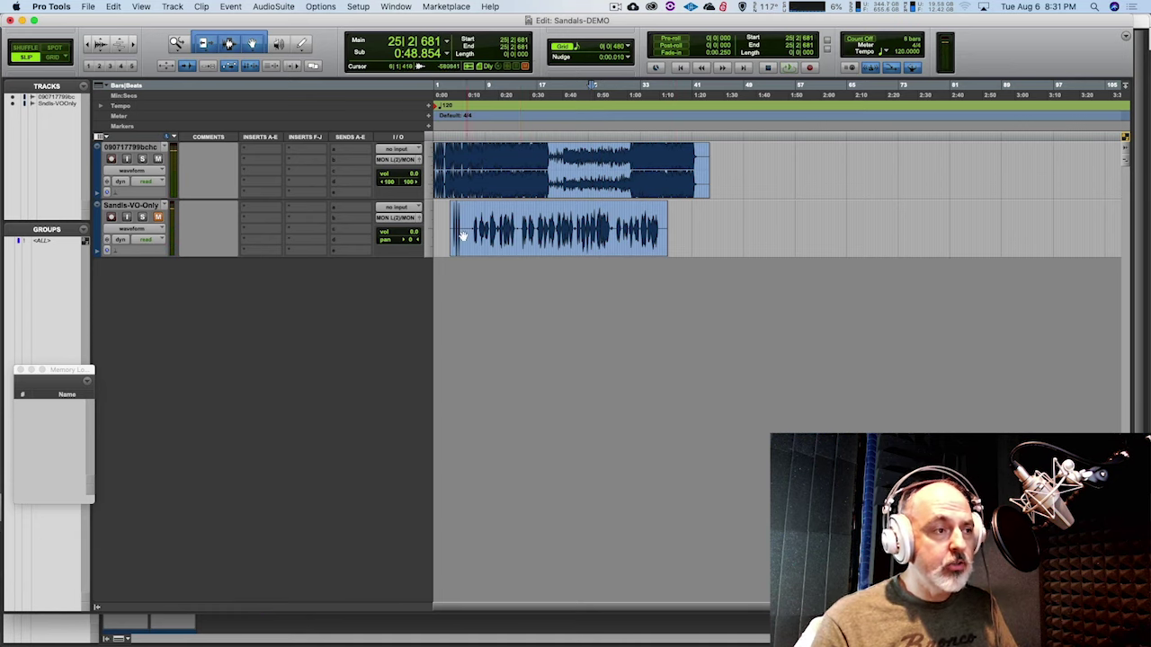
Trim the start of the voice-over clip to the beginning of the main read, at about bar 7.
scroll(492, 242, "up", 2)
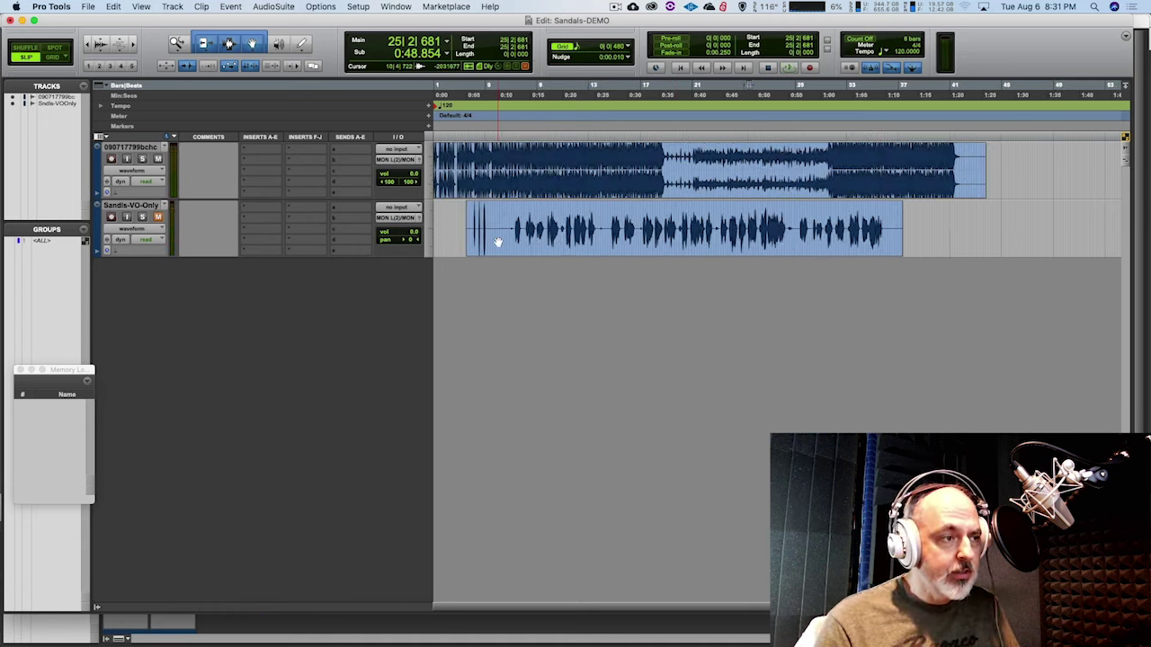
scroll(508, 243, "down", 1)
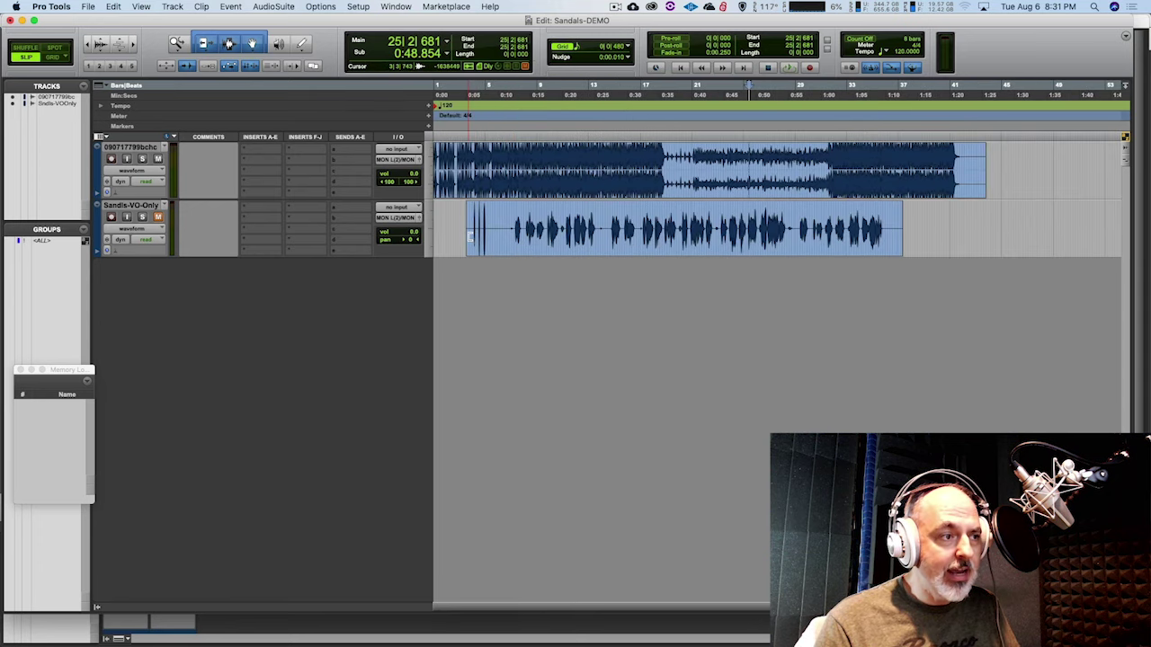
left_click_drag(469, 236, 515, 236)
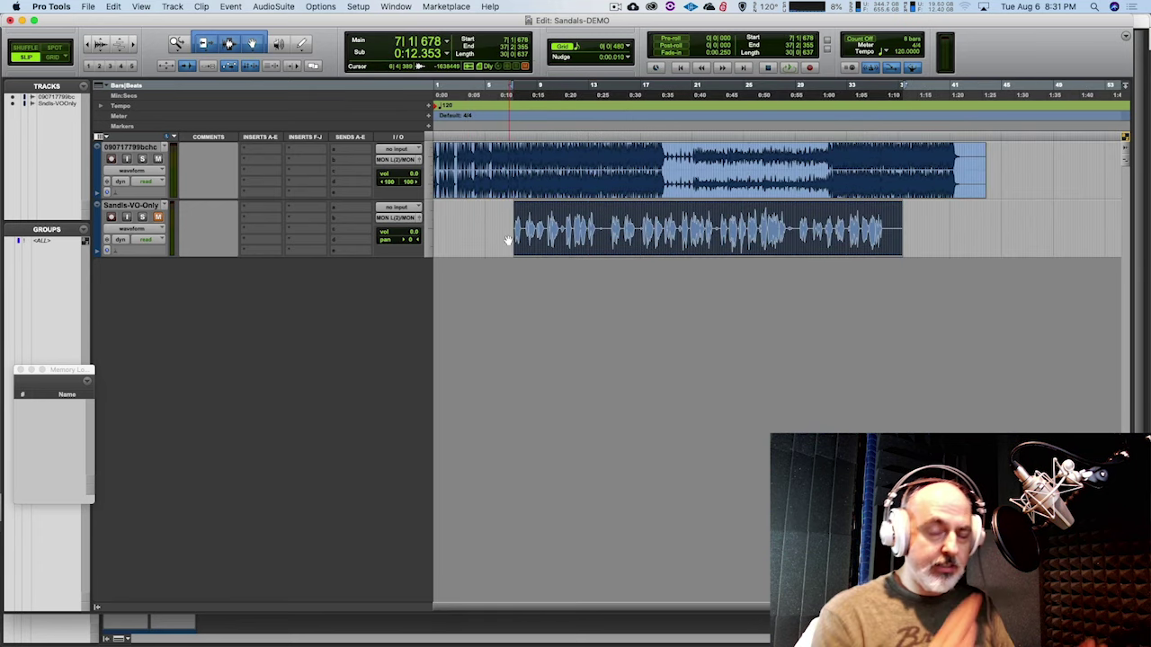
Trim the opening off the music clip so it starts within the quieter middle section, and move the remainder to the session start.
key("super+a")
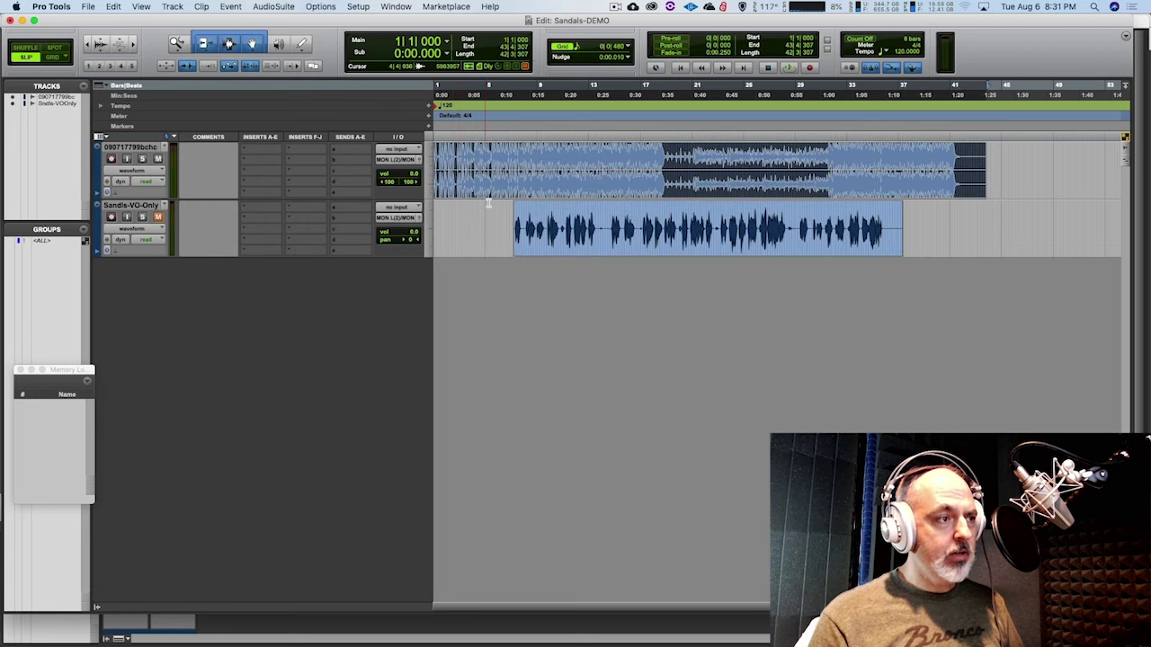
left_click_drag(497, 192, 769, 191)
left_click(812, 165)
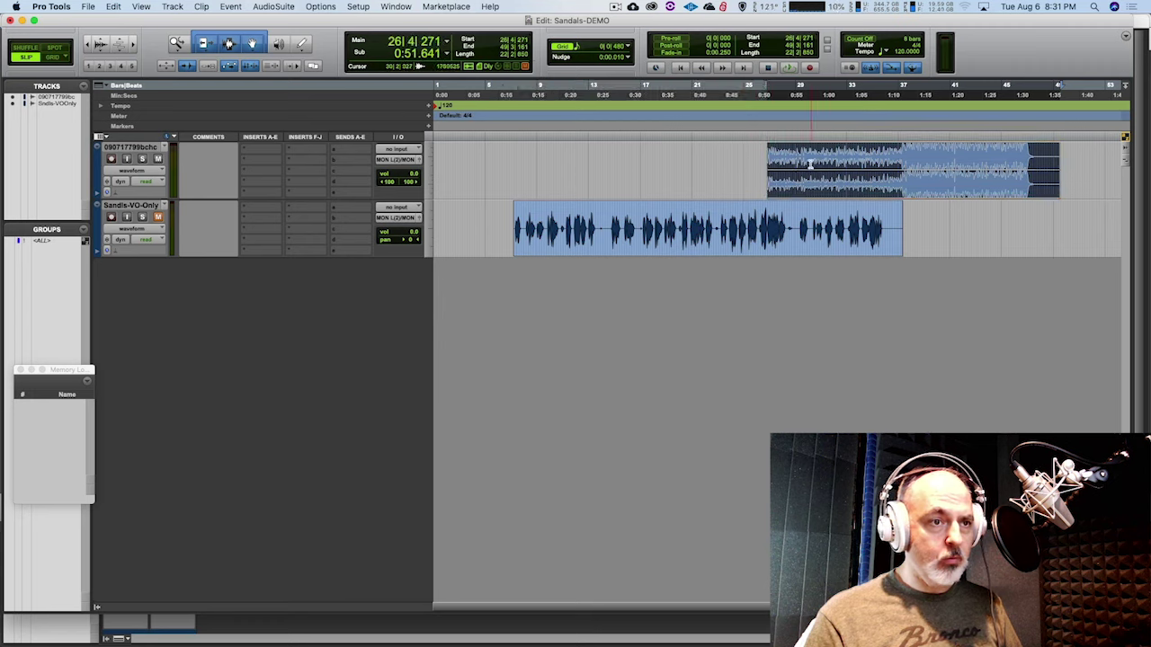
left_click_drag(806, 191, 476, 193)
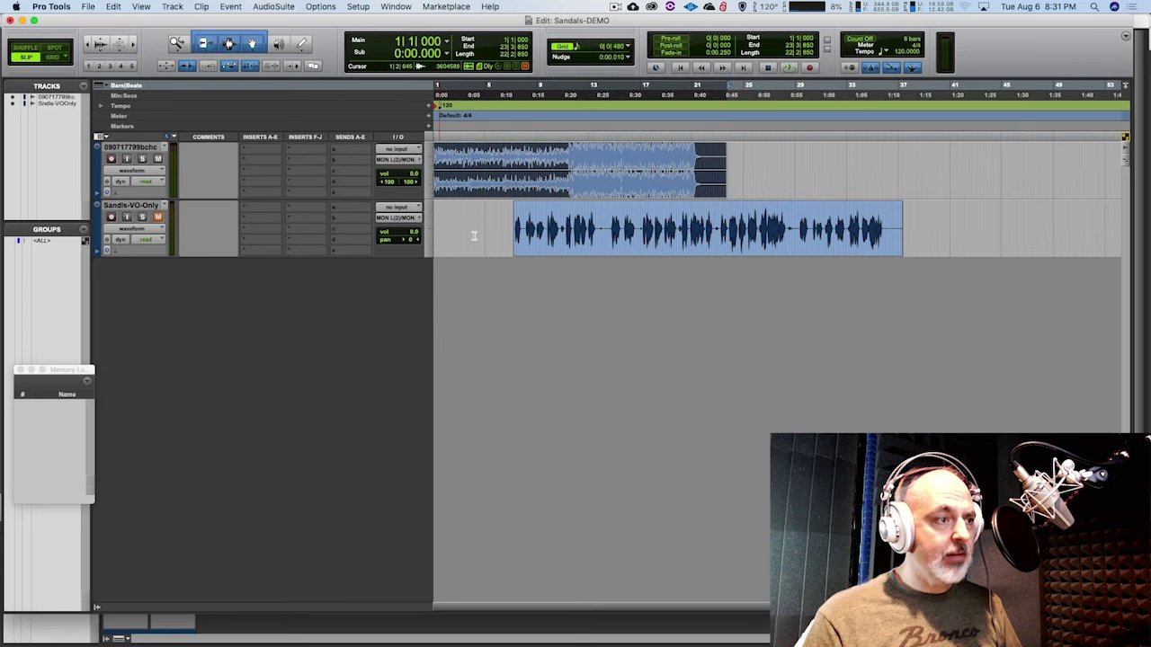
Move the voice-over clip to the session start, and lower the music track's volume to -13.8 dB during playback.
left_click_drag(546, 249, 462, 248)
key("space")
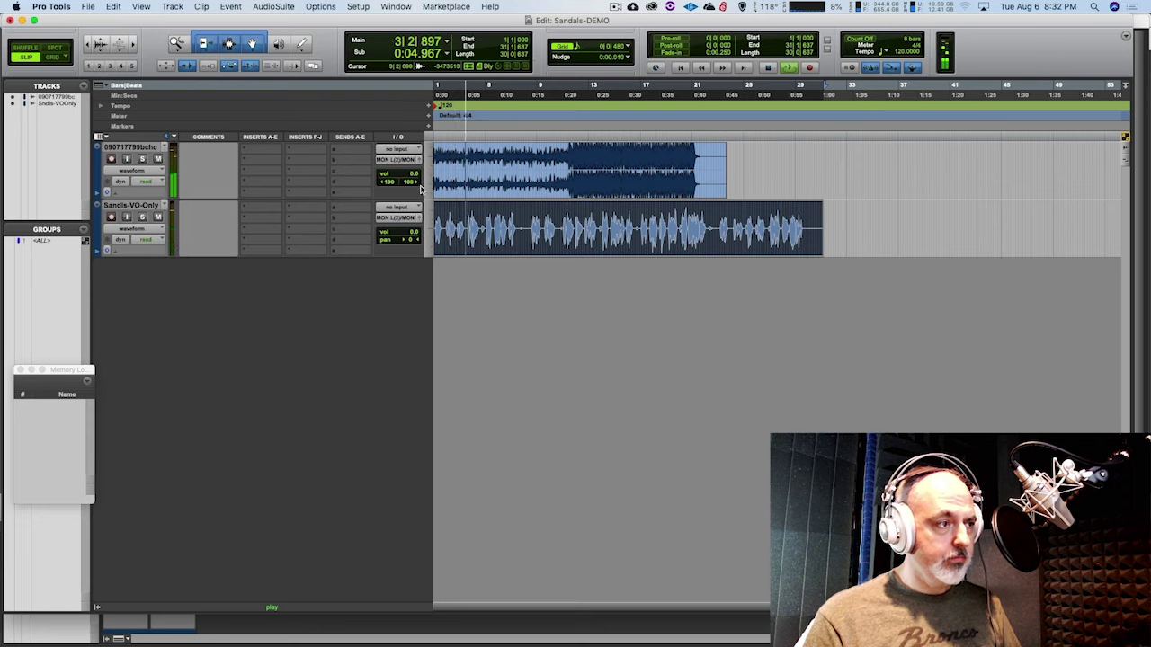
left_click_drag(409, 175, 410, 188)
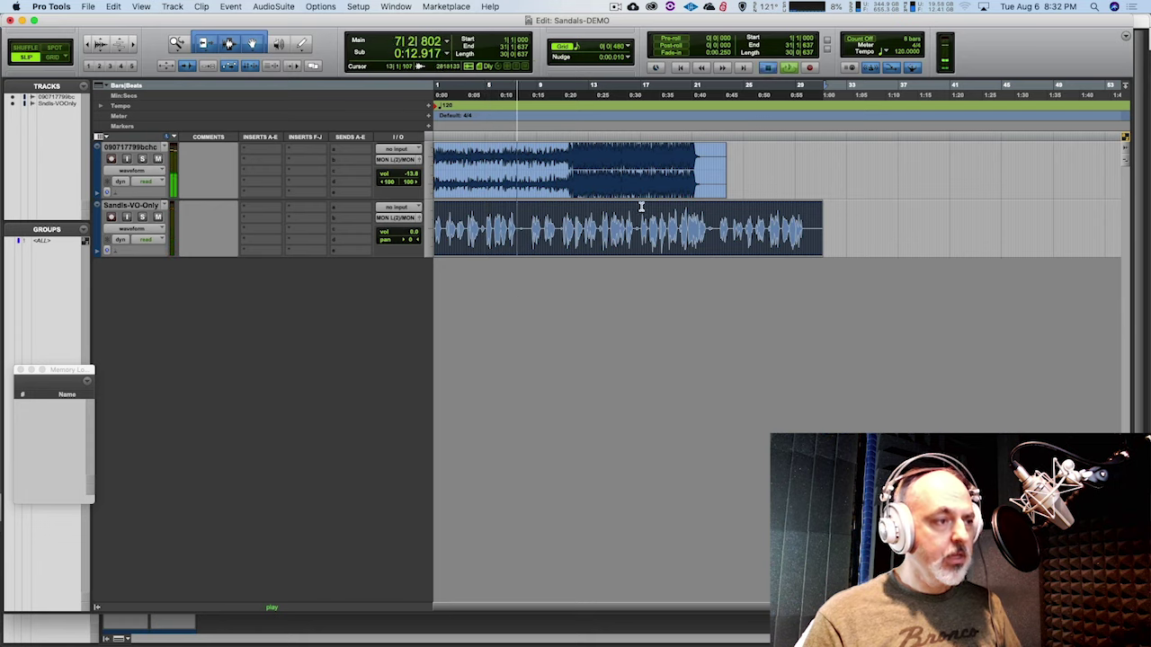
key("space")
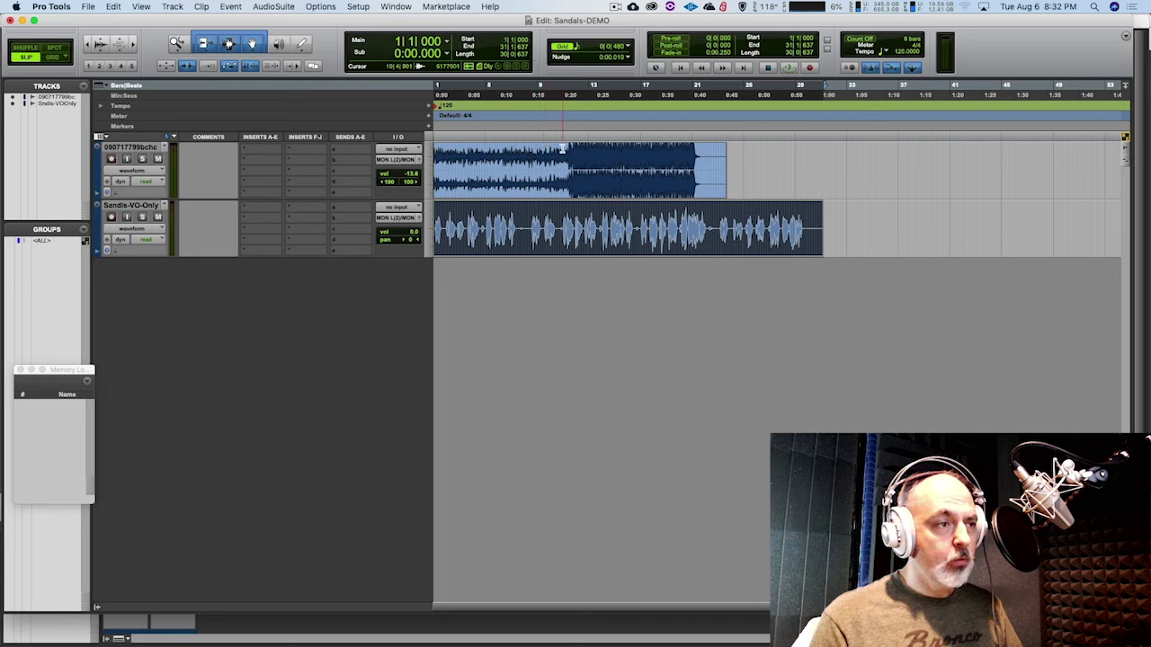
Unmute the voice-over track and play it with the music from about bar 11.
key("super+a")
key("space")
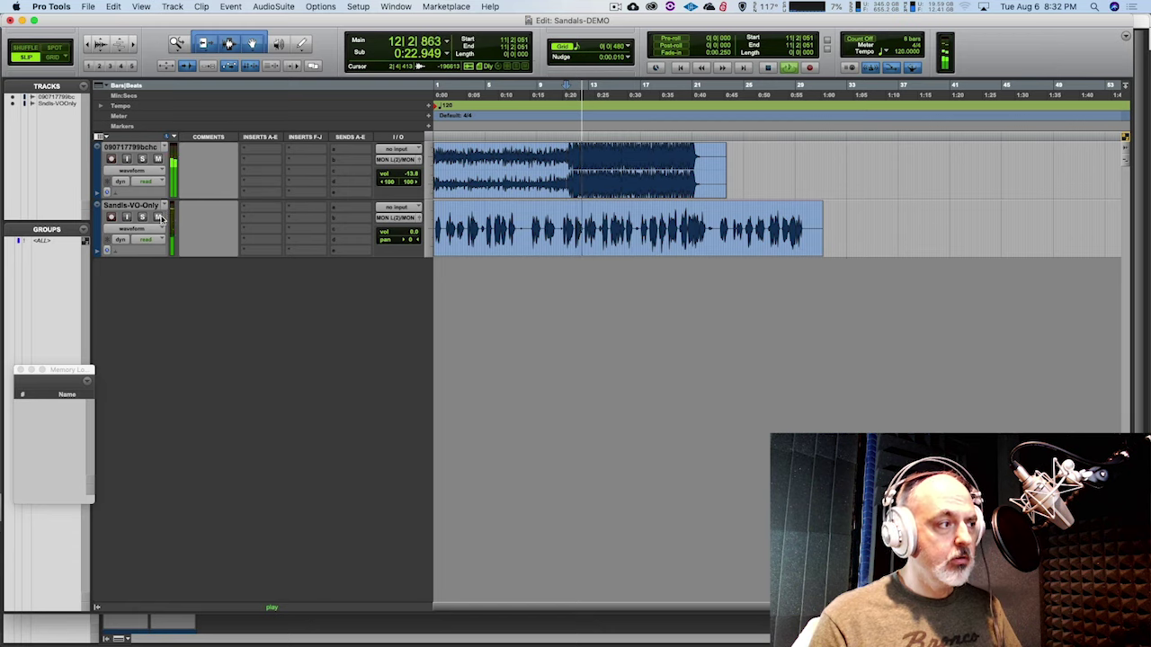
key("space")
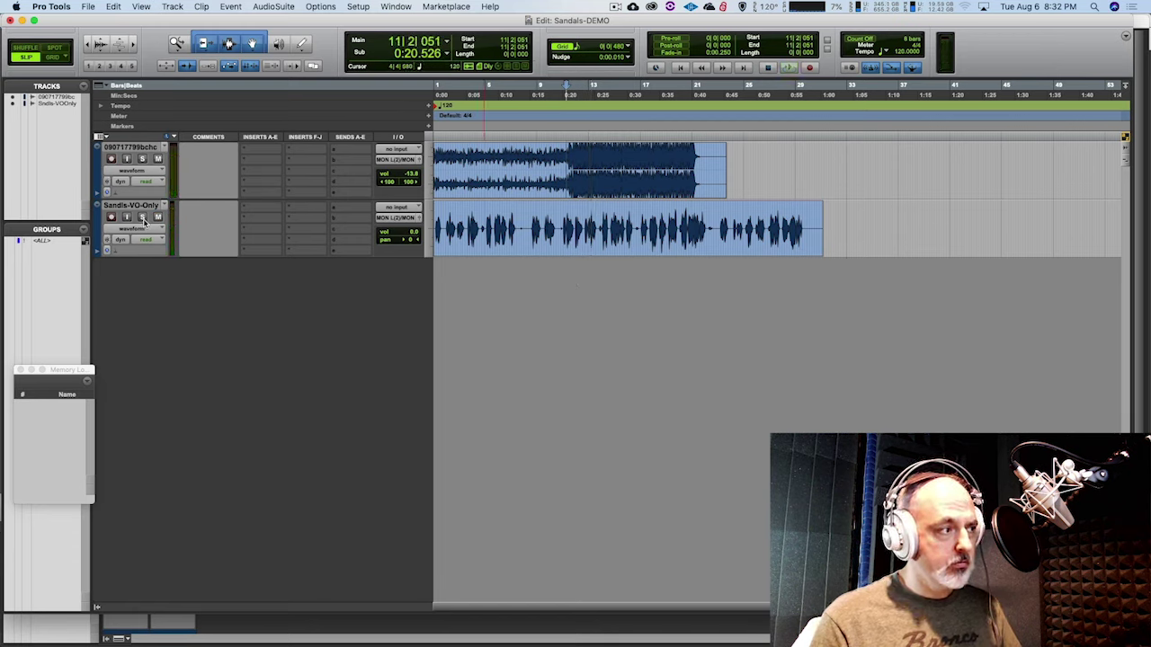
Solo the voice-over track and listen to it from about bar 4, beat 4.
left_click(482, 205)
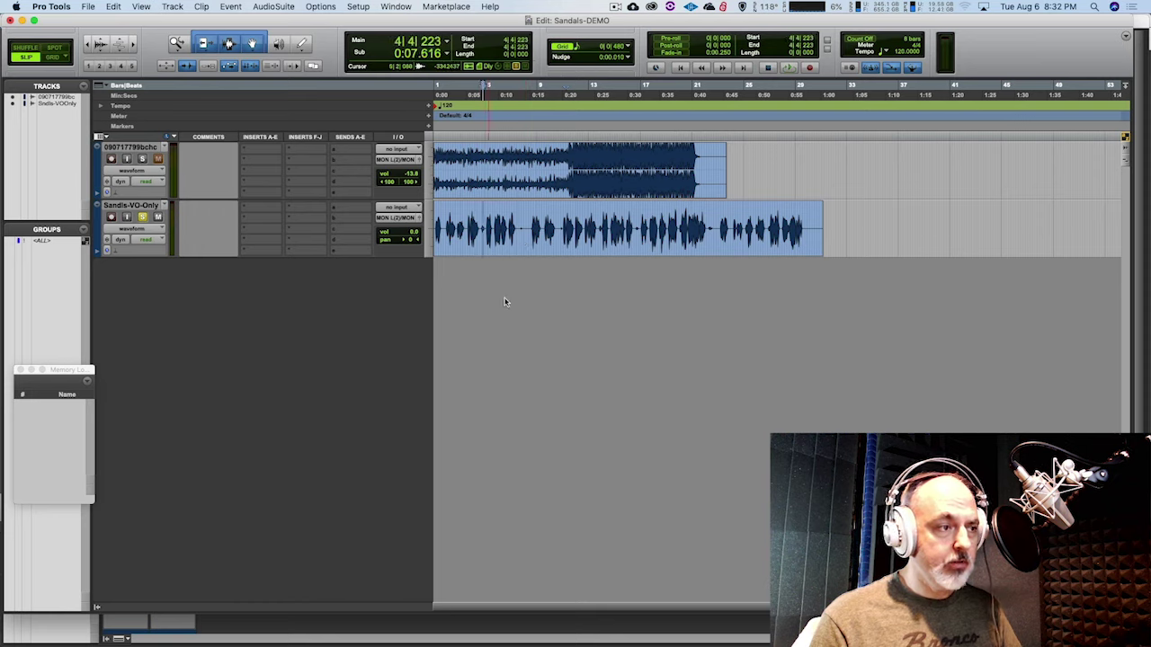
key("space")
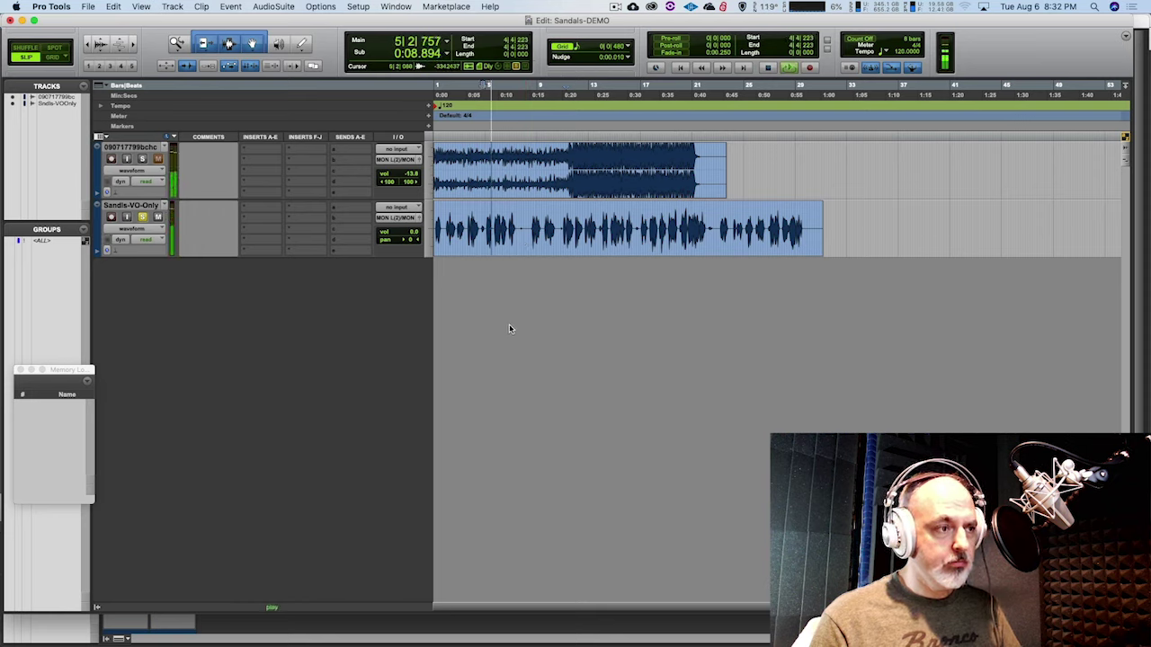
key("space")
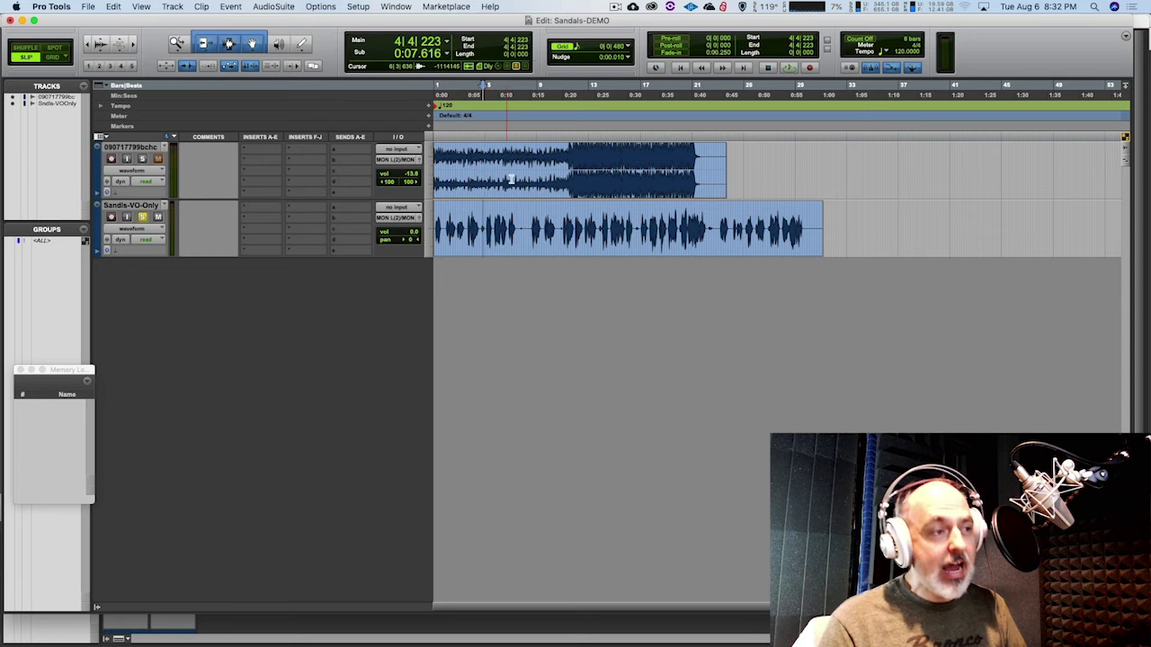
Trim the music clip's start further to about bar 9, and move the remaining clip back to the session start.
left_click_drag(437, 184, 540, 187)
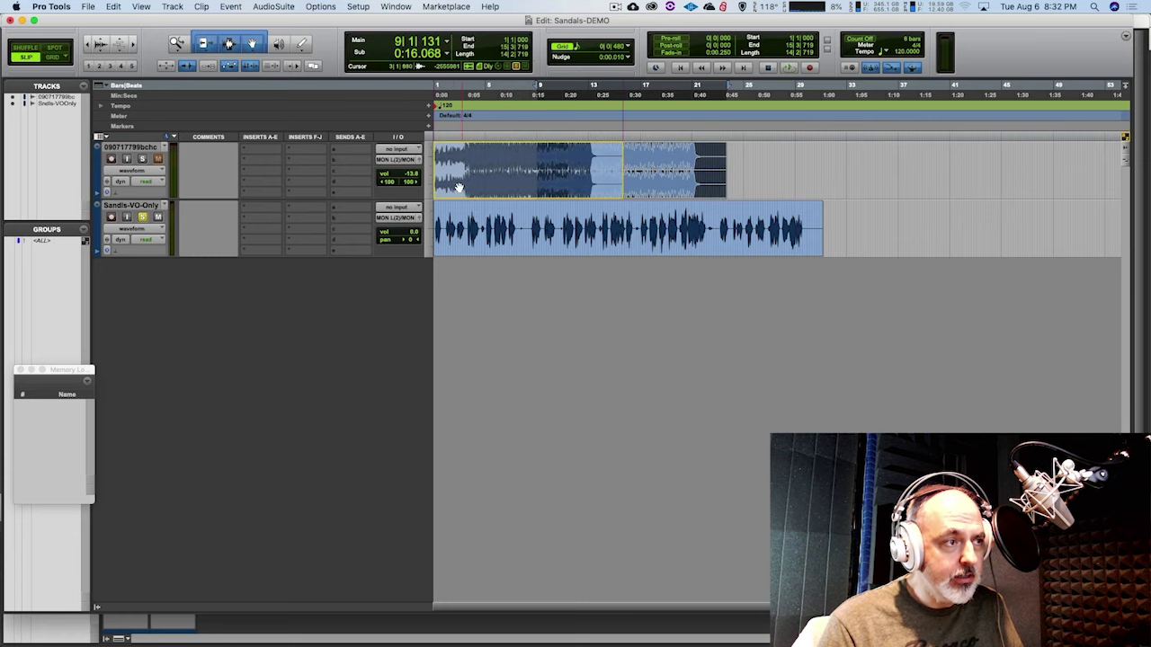
key("super+z")
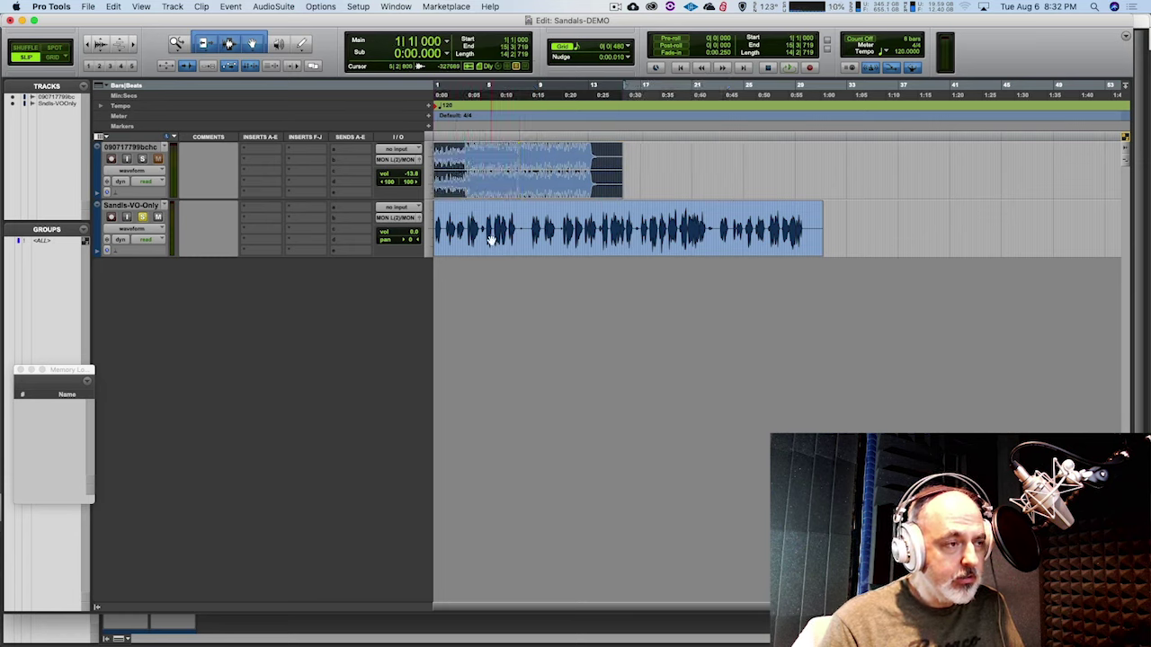
key("super+bracketleft")
key("super+bracketright")
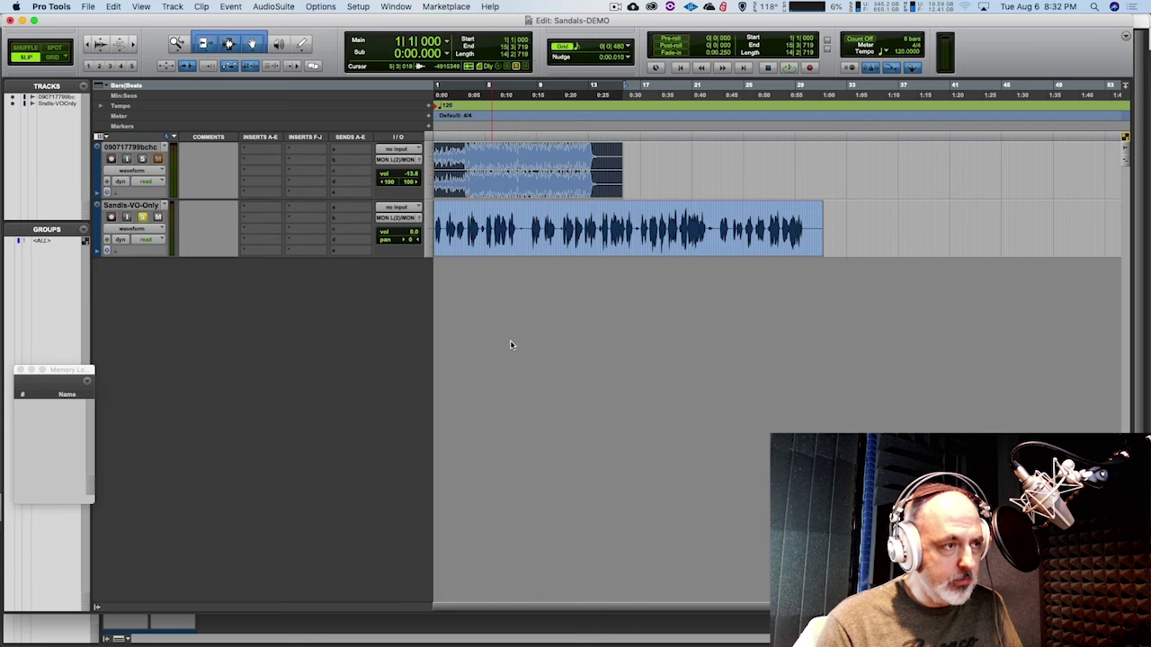
key("super+bracketright")
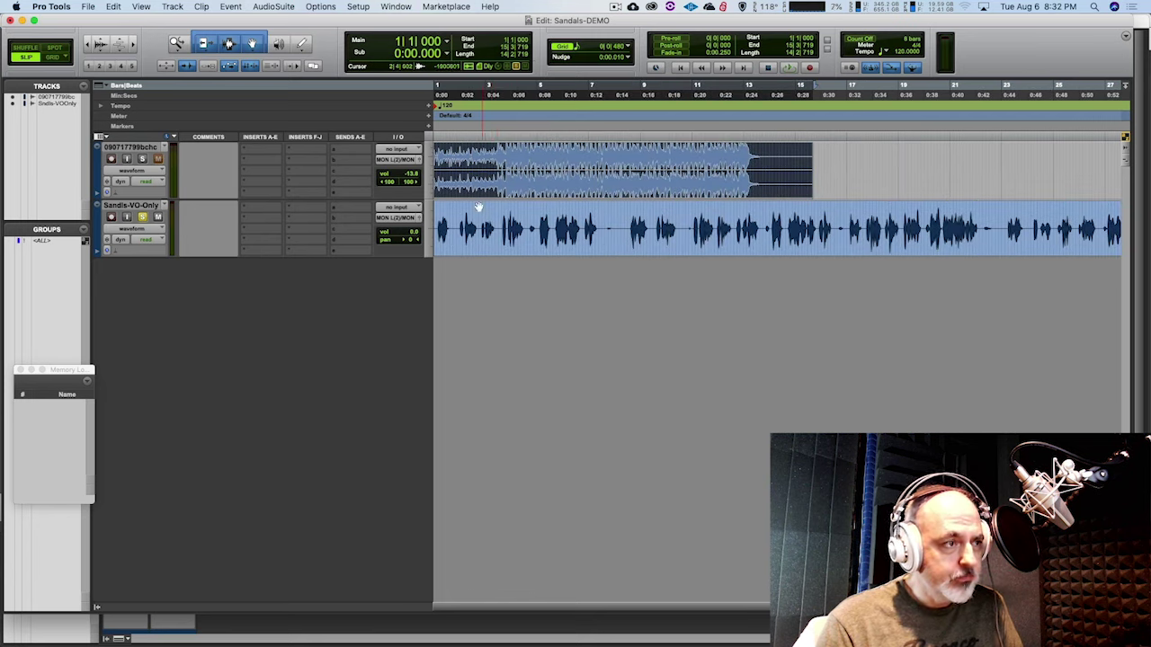
Unsolo the voice-over, restore about two bars at the music clip's start, align it to the session start, and play the mix.
key("space")
left_click(142, 218)
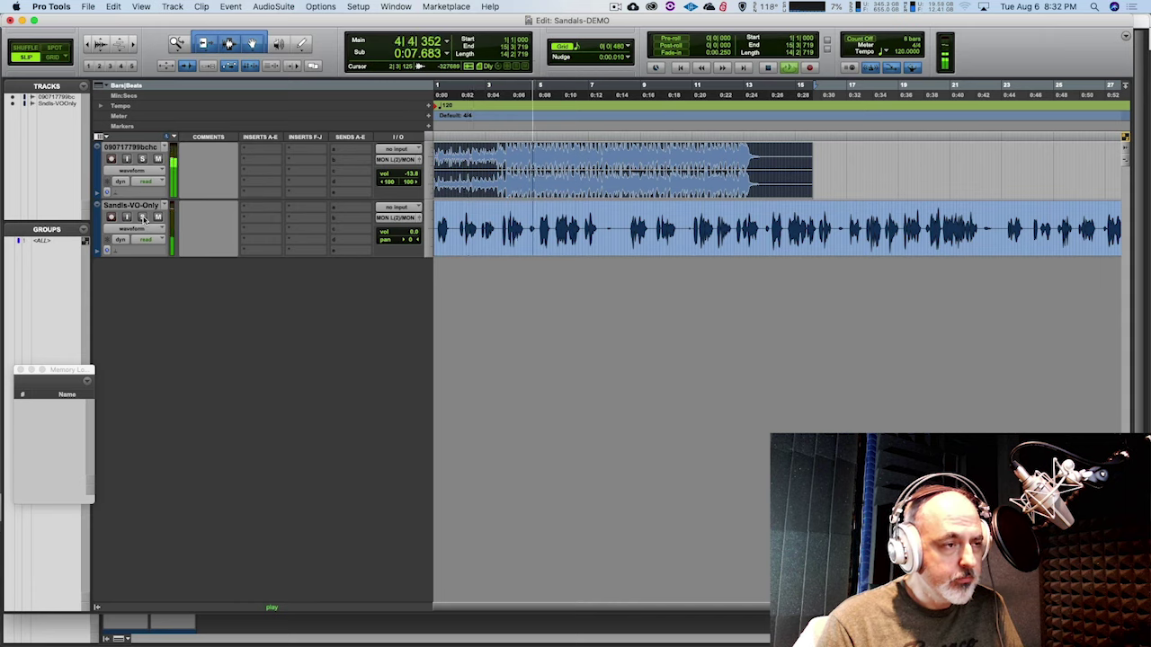
key("space")
mouse_move(441, 186)
left_mouse_down()
mouse_move(486, 192)
mouse_move(424, 187)
left_mouse_up()
key("space")
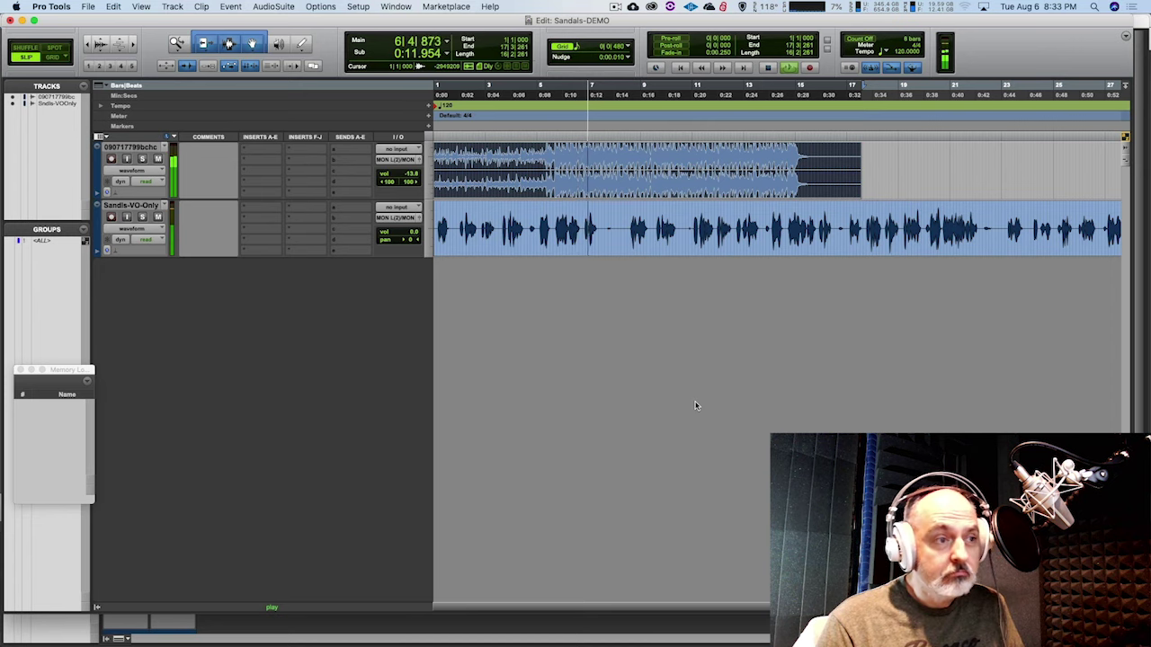
key("space")
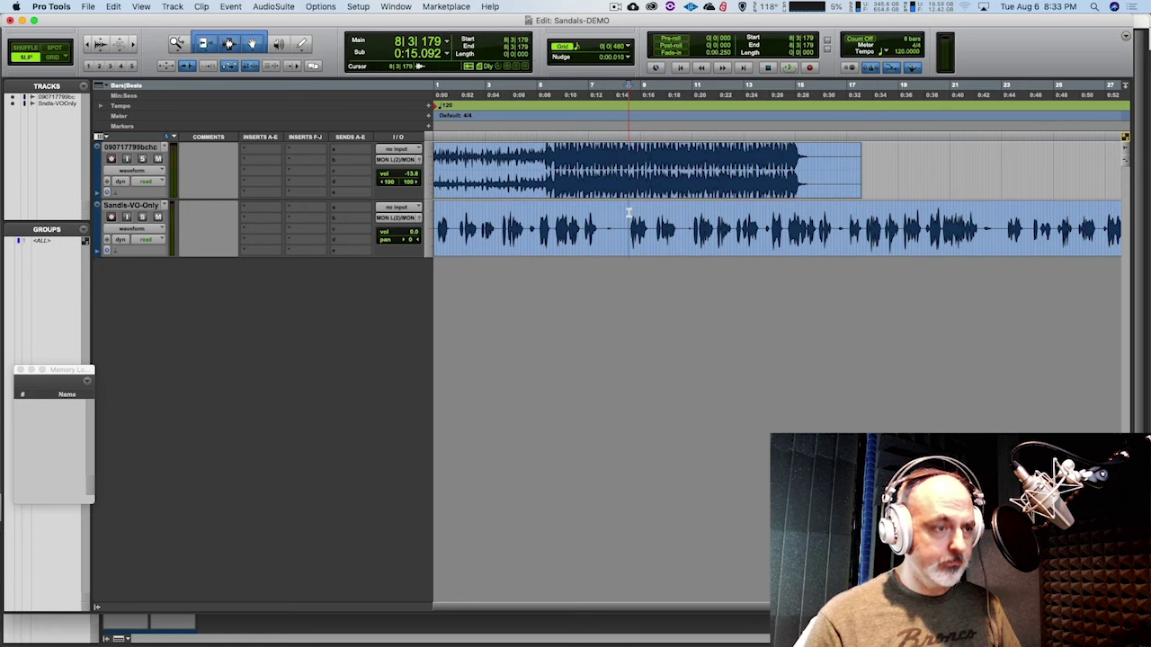
Split the voice-over clip at about bar 8, beat 3, and add four mono audio tracks below it.
key("super+shift+n")
left_click(723, 260)
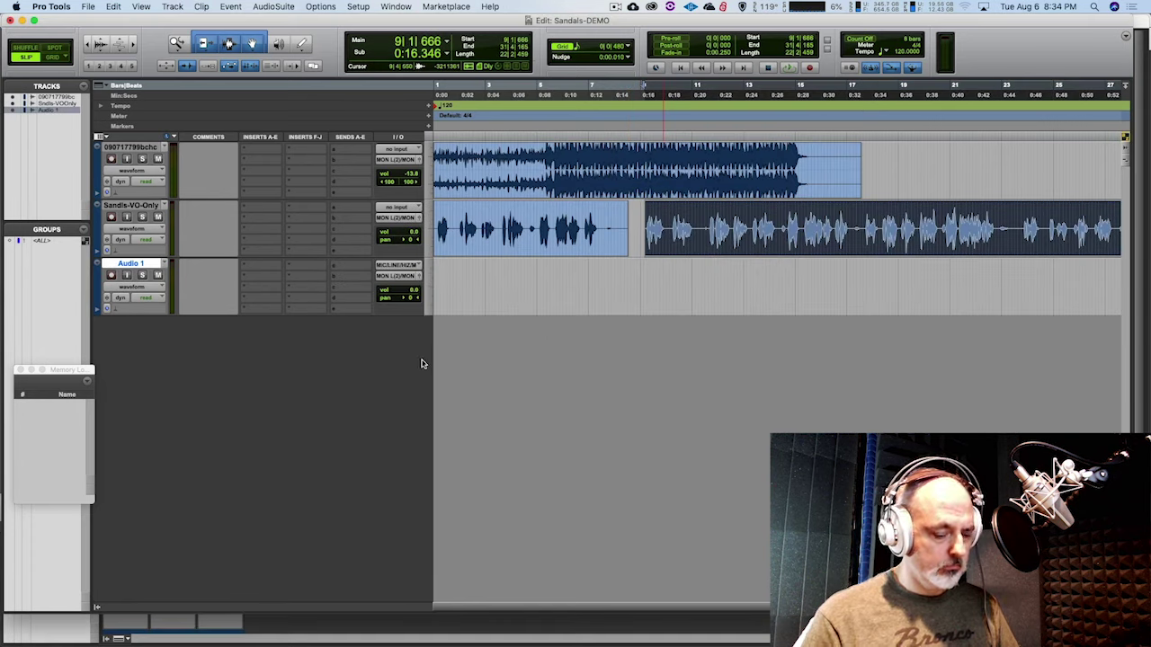
key("super+shift+n")
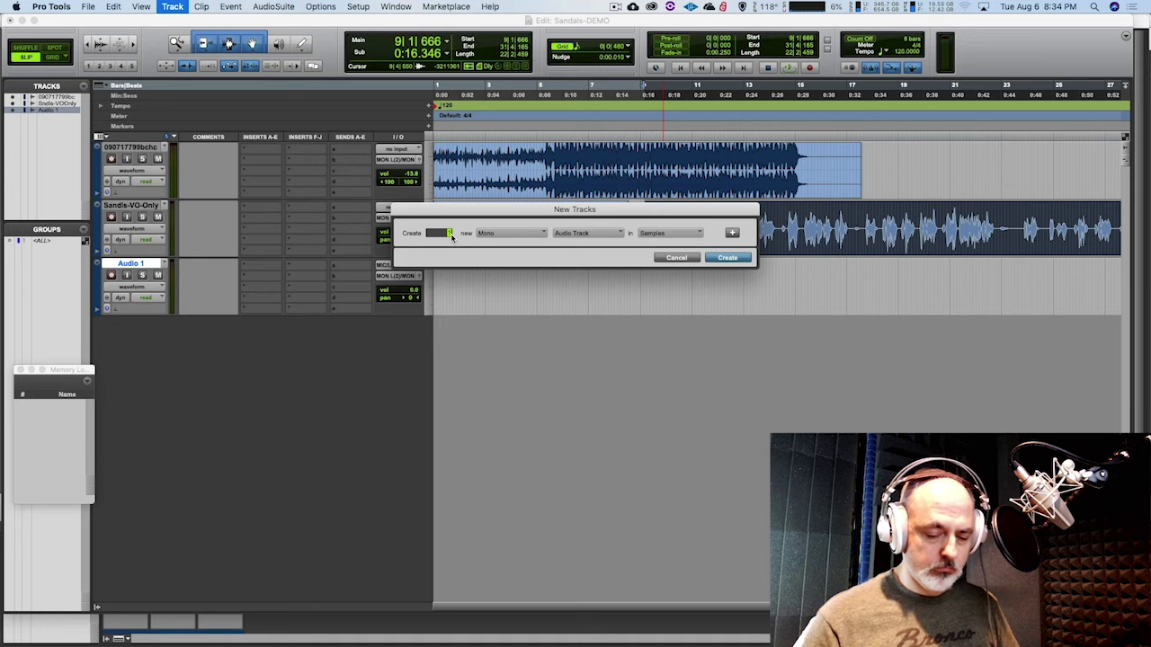
left_click(740, 259)
Move the second voice-over part to the start of Audio 1, then split it at bar 9, beat 3, moving the remainder to Audio 2's start.
left_click_drag(778, 215, 570, 272)
left_click(654, 268)
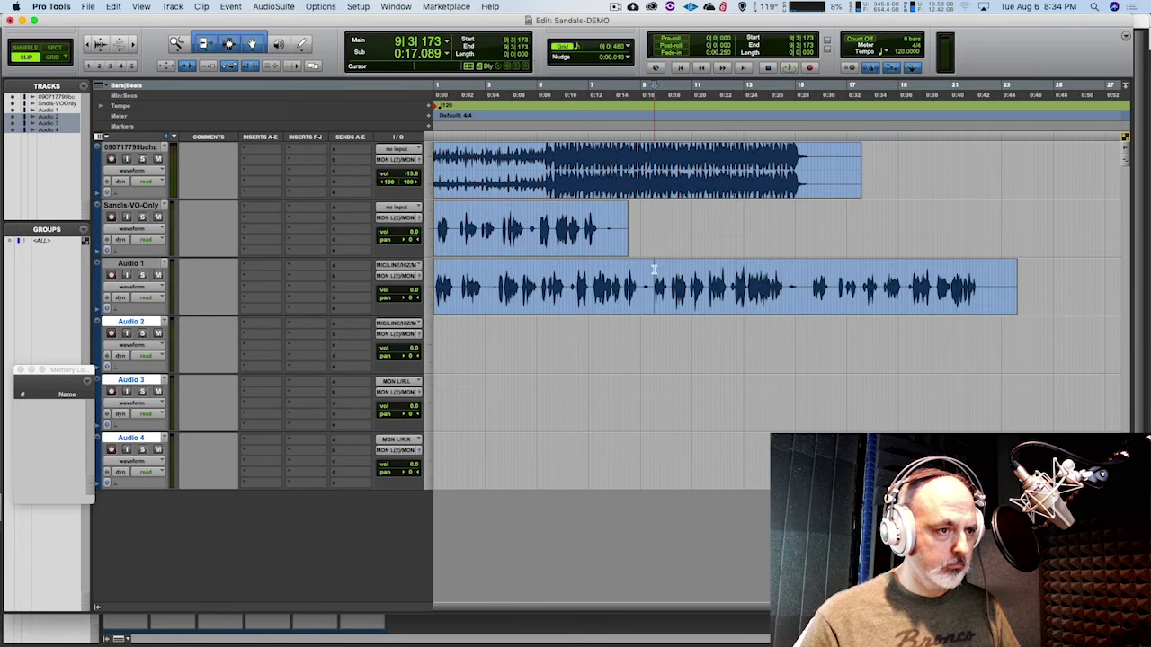
key("b")
left_click_drag(656, 297, 431, 360)
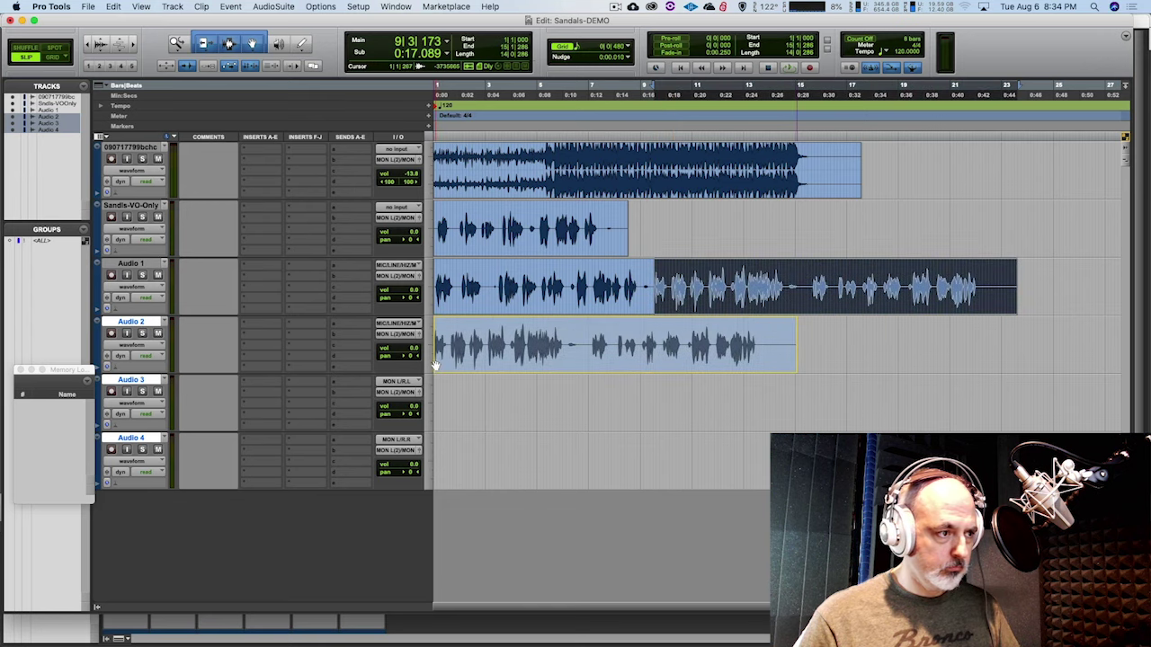
Split the Audio 2 clip at about bar 7 and move its second part to the start of Audio 3.
left_click(589, 335)
key("b")
left_click_drag(600, 355, 421, 438)
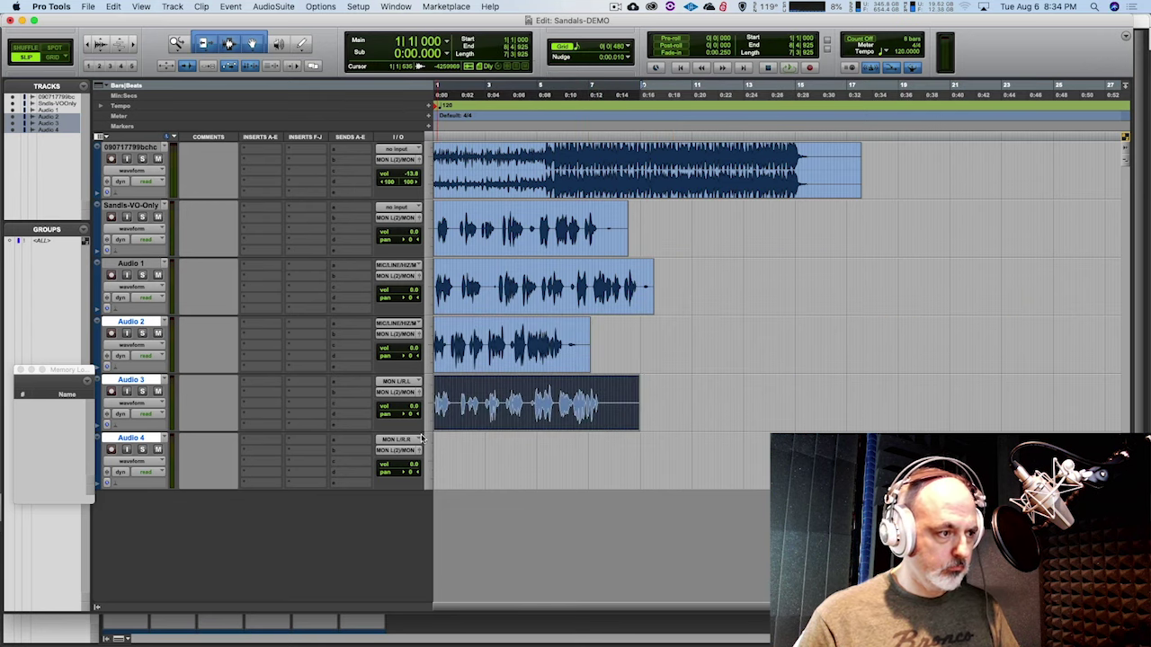
Mute every voice-over track except Audio 1, and rename Audio 1, 2 and 3 as VO-2, VO-3 and VO-4.
left_click(156, 487)
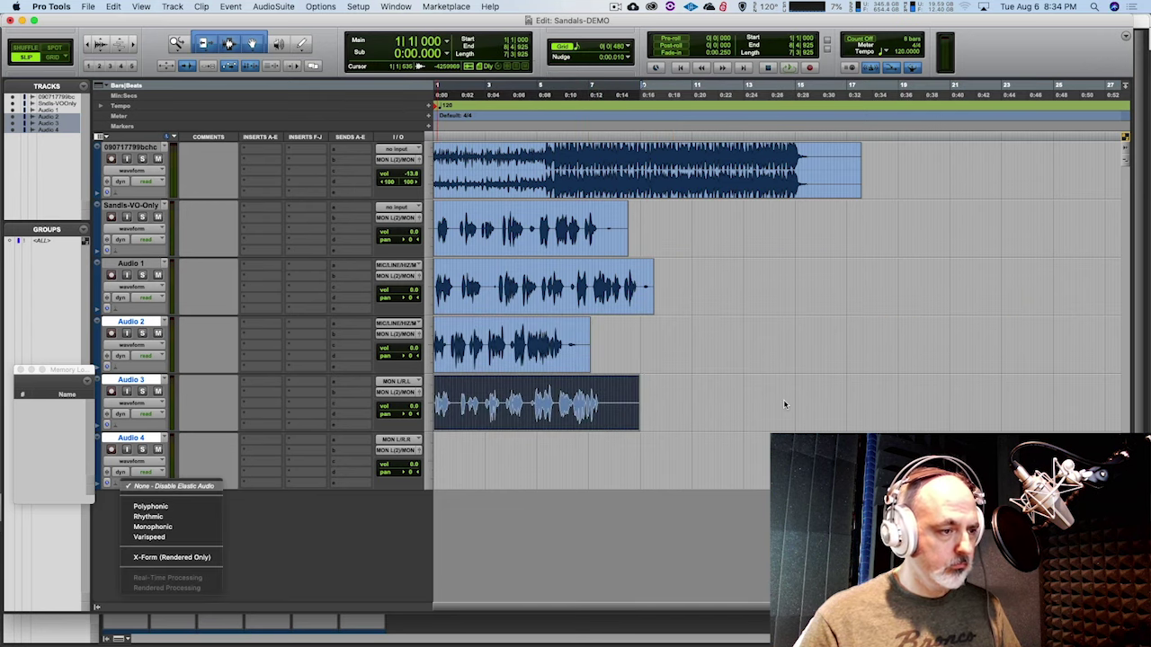
left_click(341, 546)
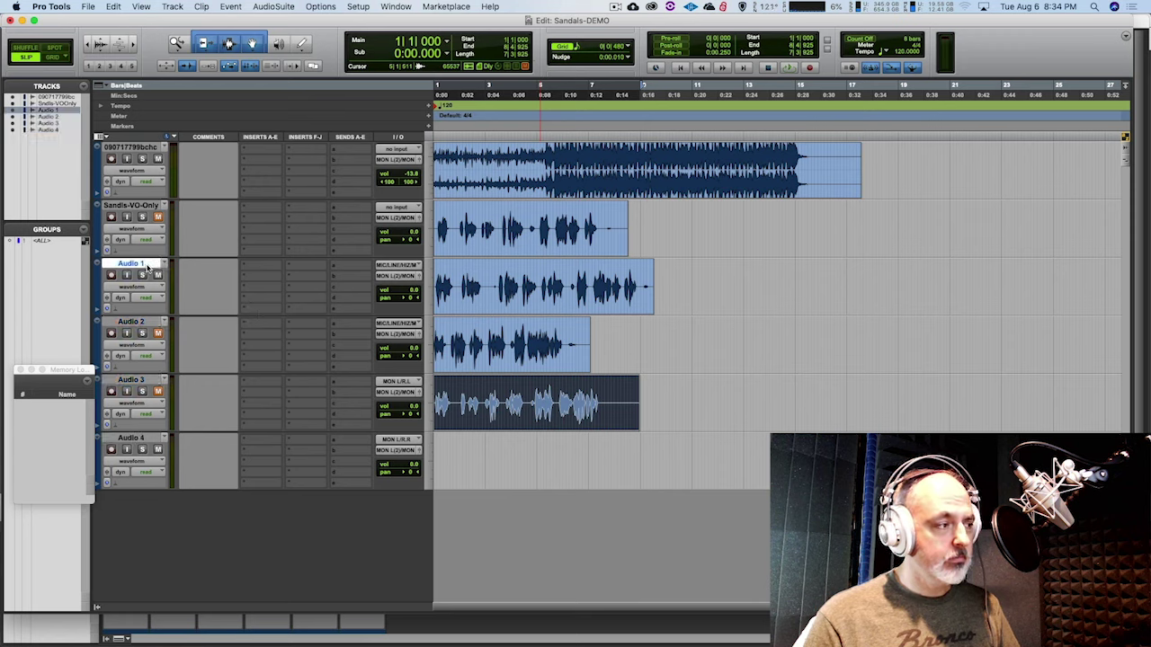
key("space")
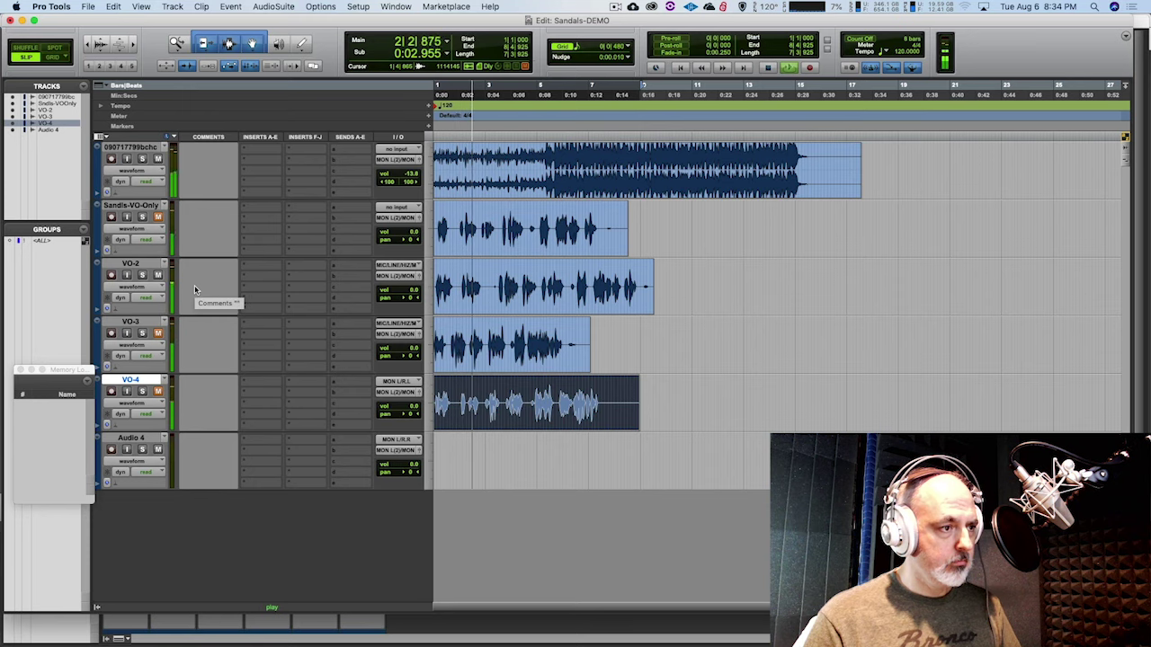
Remove the second phrase from the VO-2 clip, from about bar 2 to bar 3, beat 2, and close the gap with the remaining audio.
left_click(496, 274)
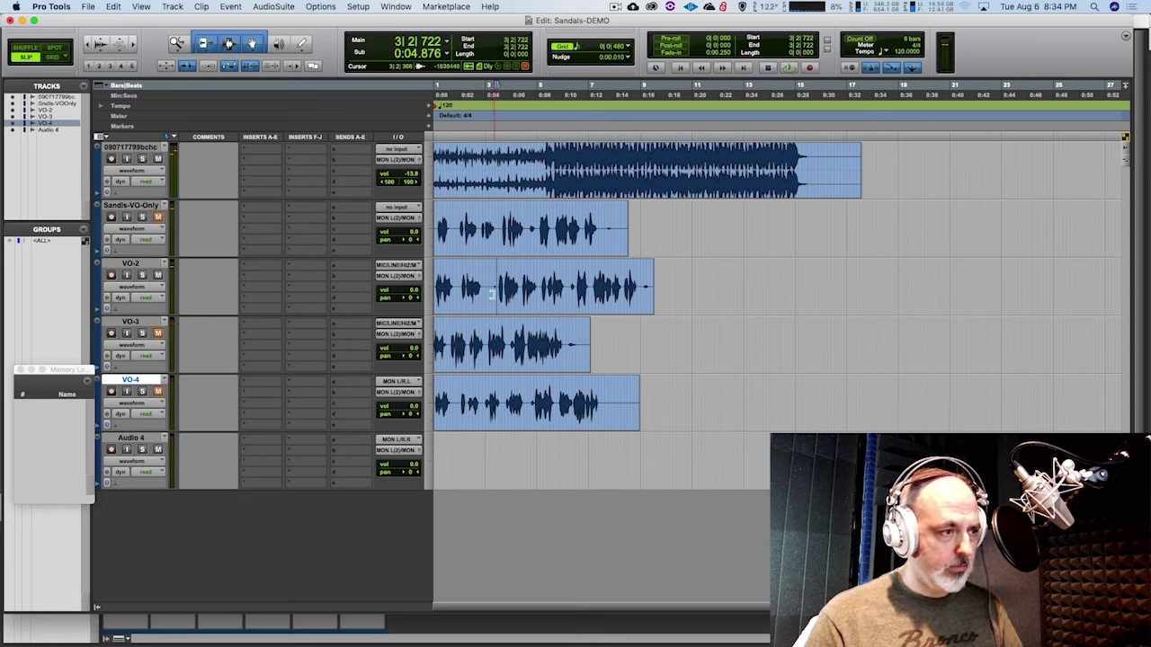
key("shift+Return")
key("Delete")
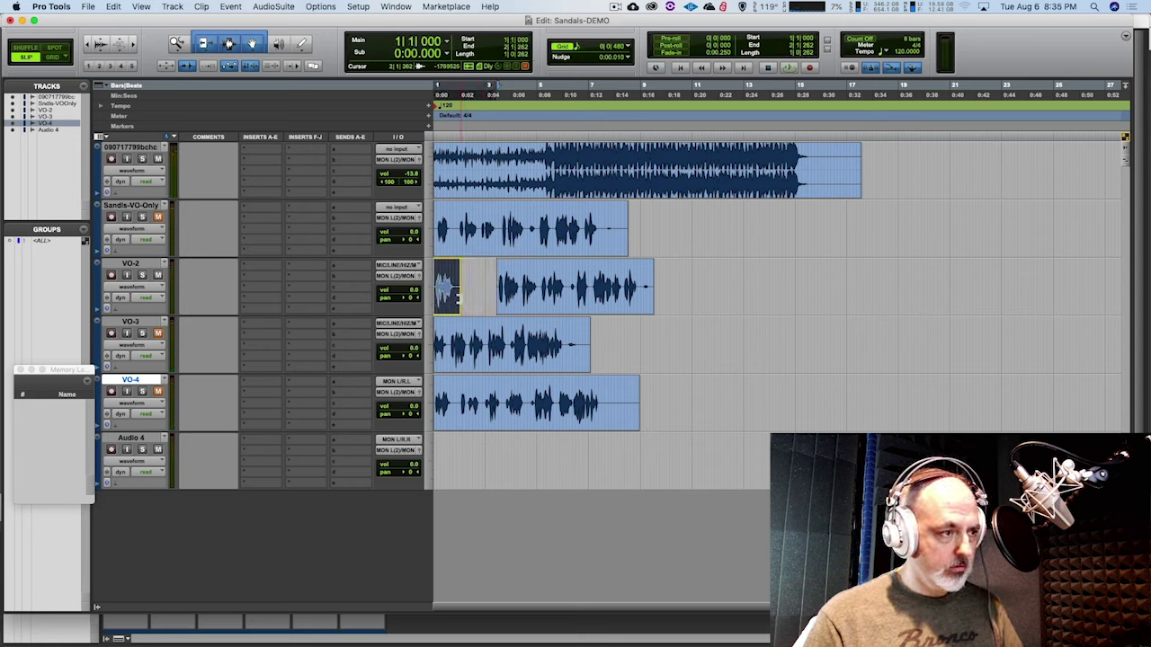
left_click_drag(518, 307, 486, 309)
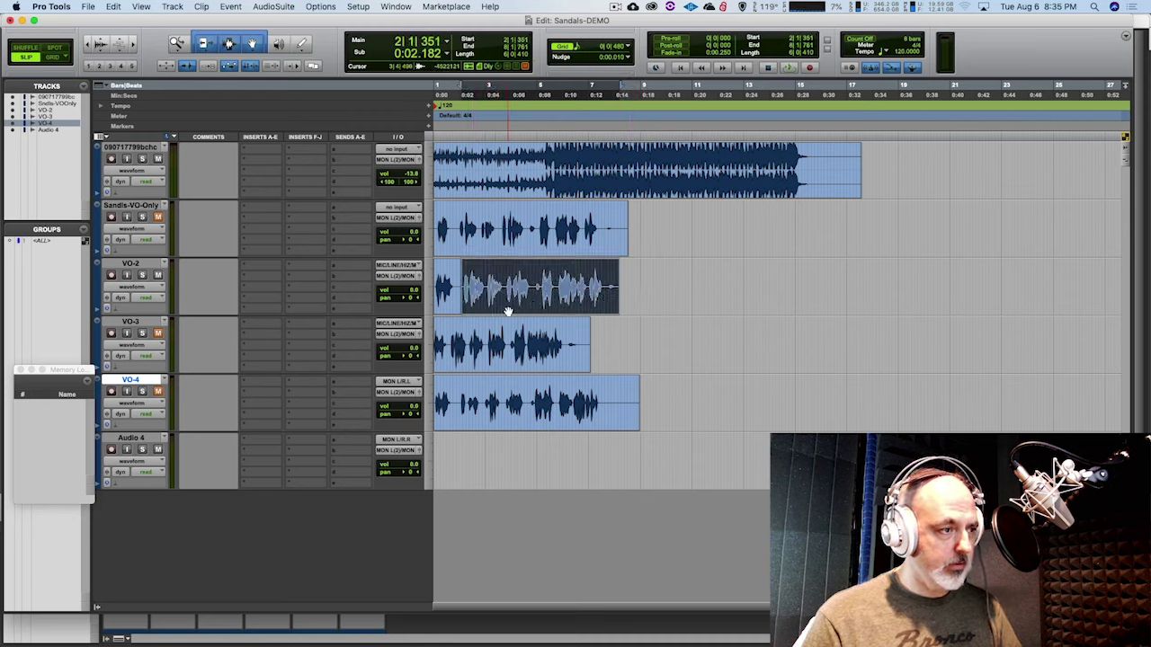
left_click(695, 284)
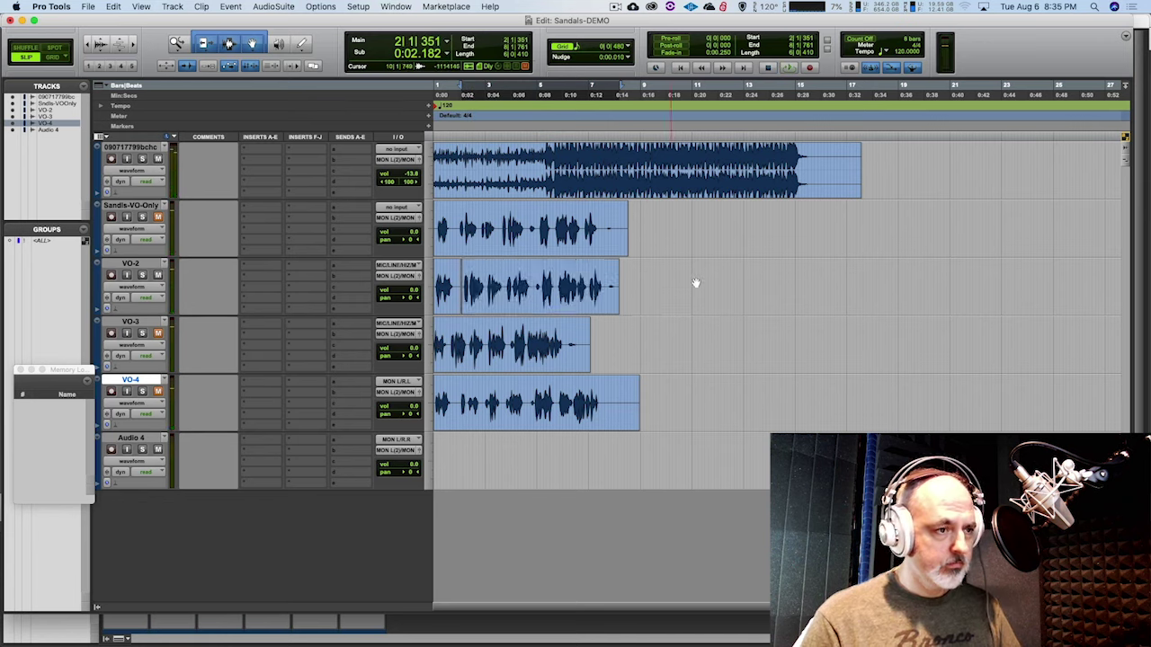
Listen to the edited VO-2 read with the music from the session start.
key("Return")
key("space")
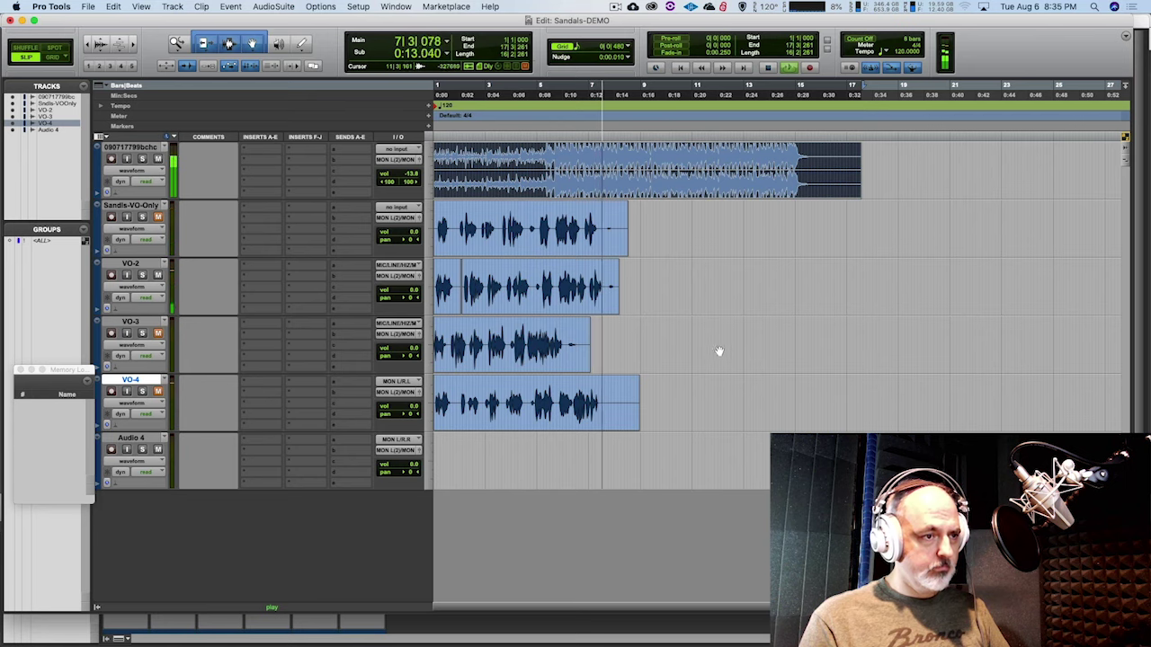
key("space")
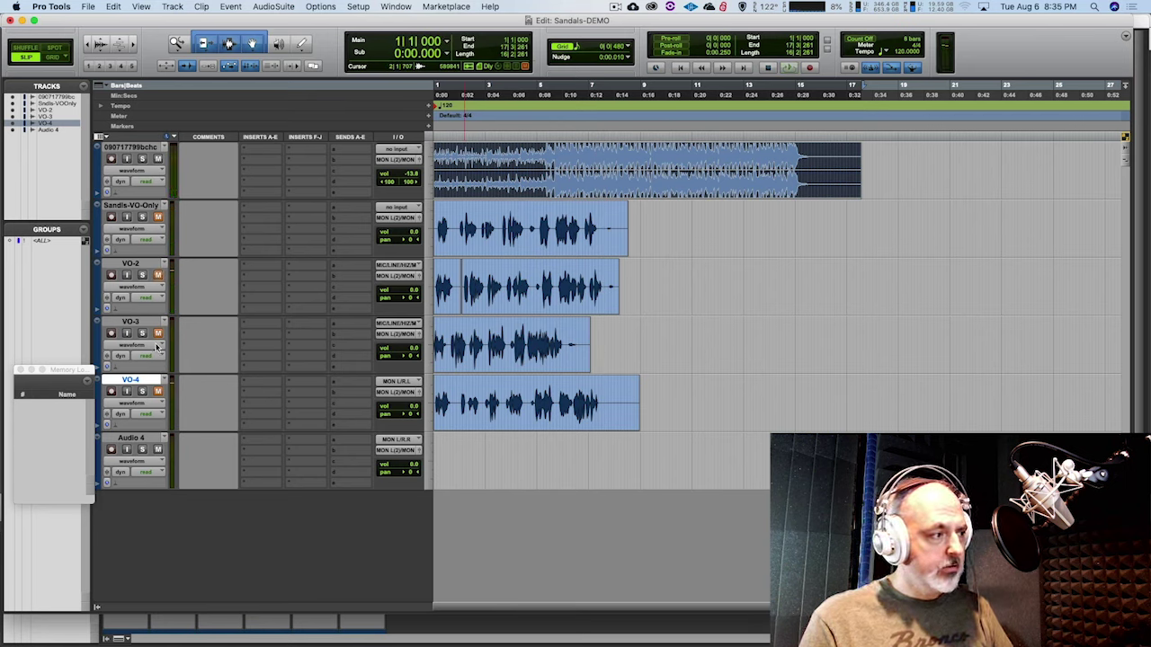
Listen to the VO-3 read and the VO-4 read separately with the music from the session start.
key("space")
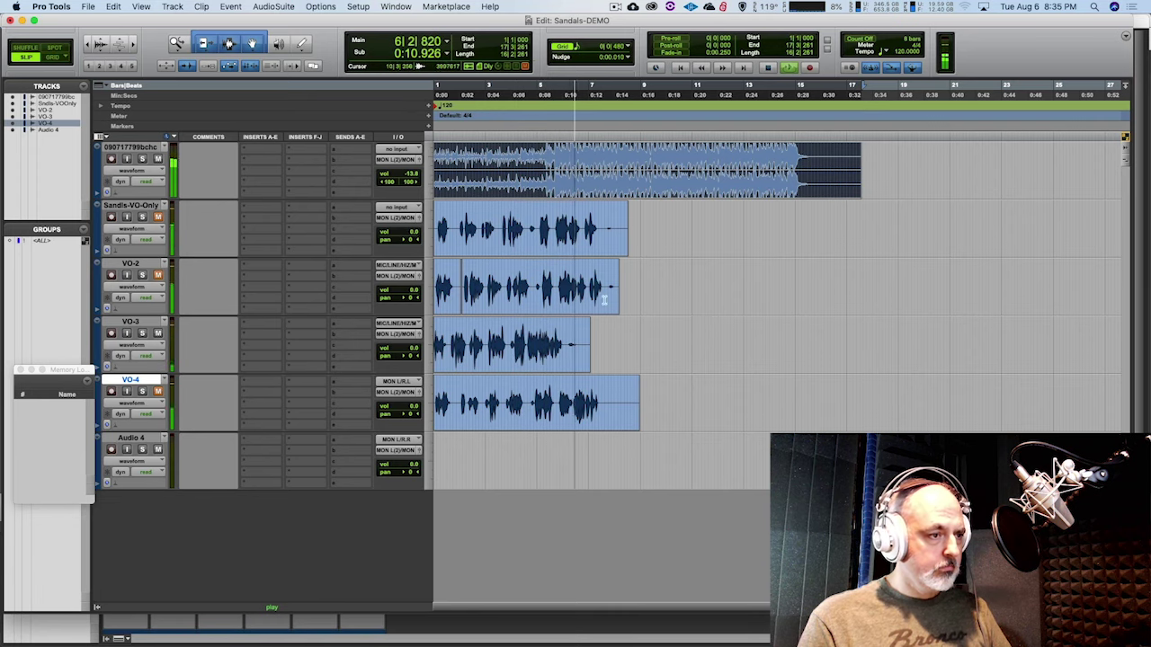
key("space")
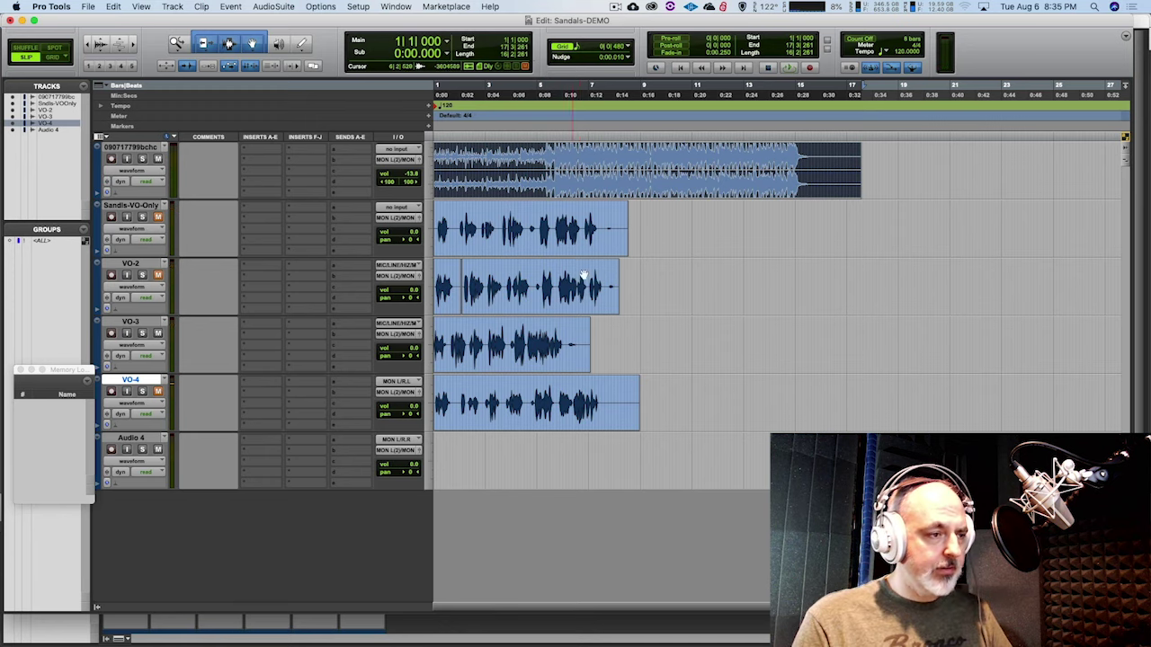
left_click(157, 333)
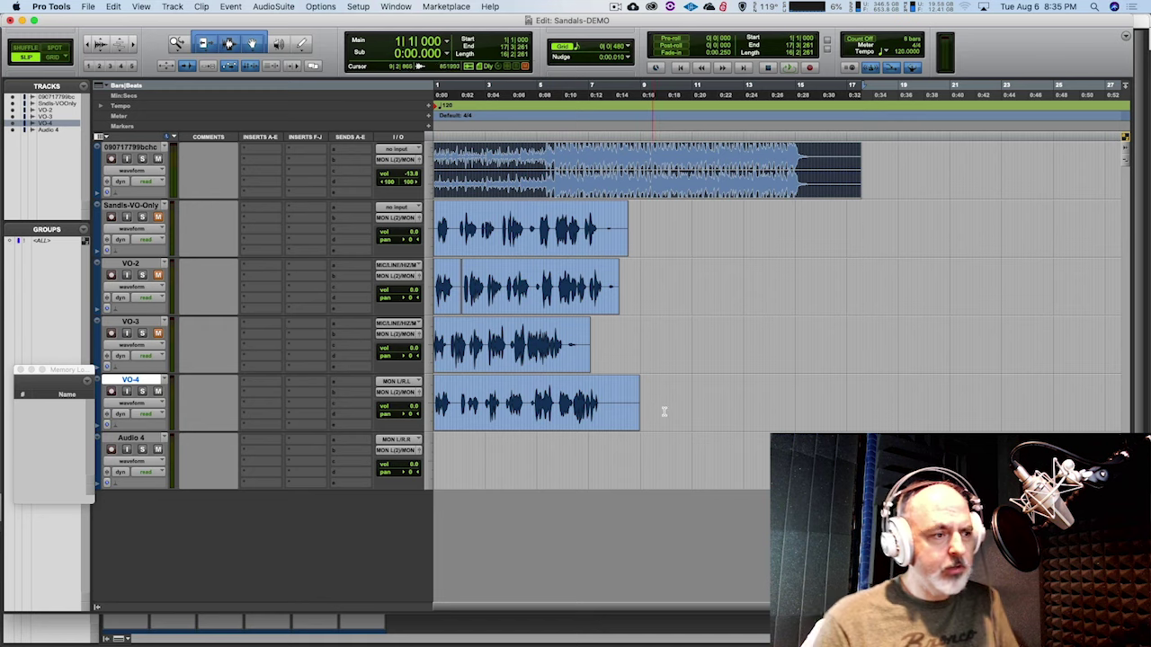
key("space")
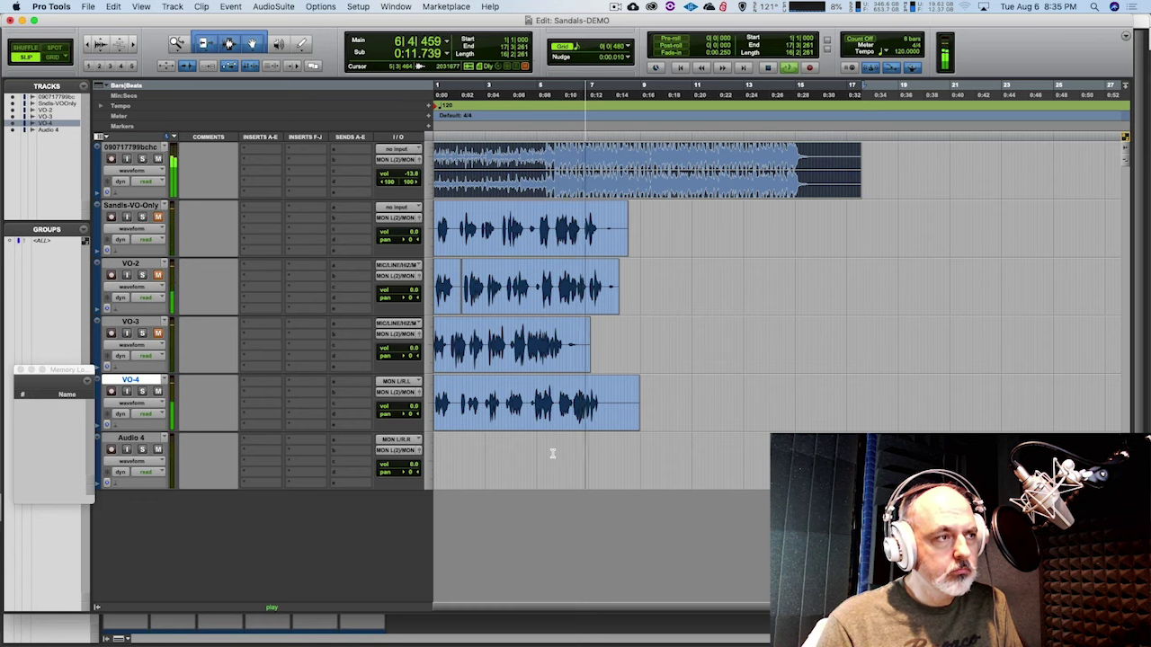
key("space")
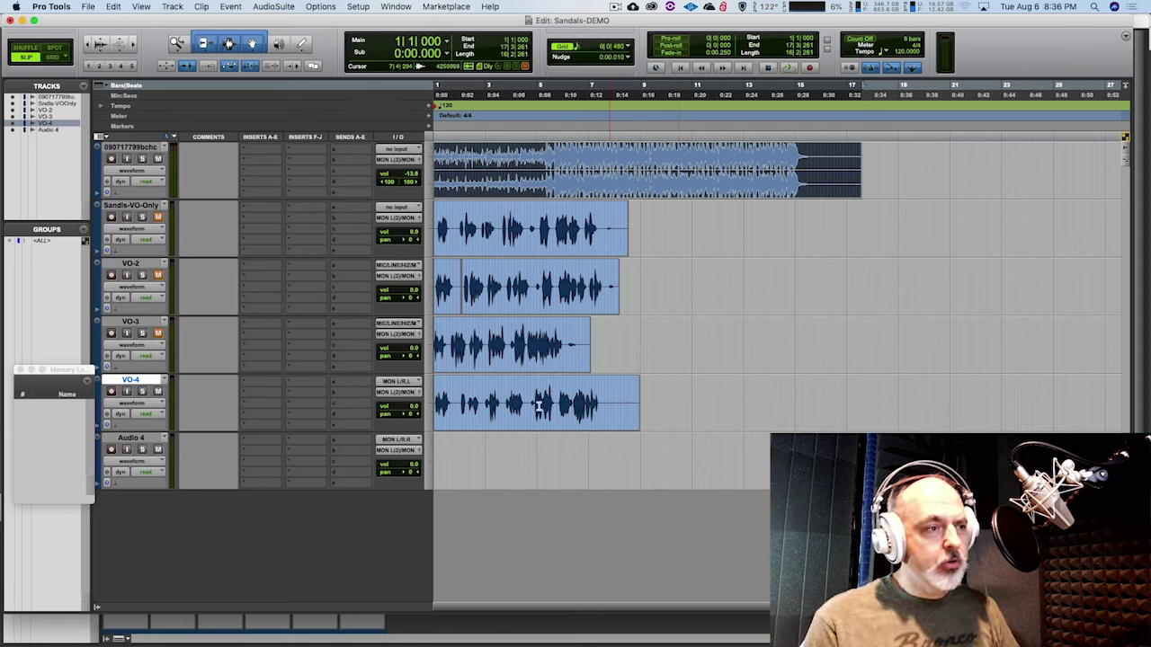
Trim the ends of the VO-4, VO-2 and Sandis-VO-Only clips to about bar 7, beat 3, and the music to about bar 8.
left_click_drag(634, 413, 604, 414)
left_click_drag(616, 299, 604, 300)
left_click_drag(626, 236, 602, 236)
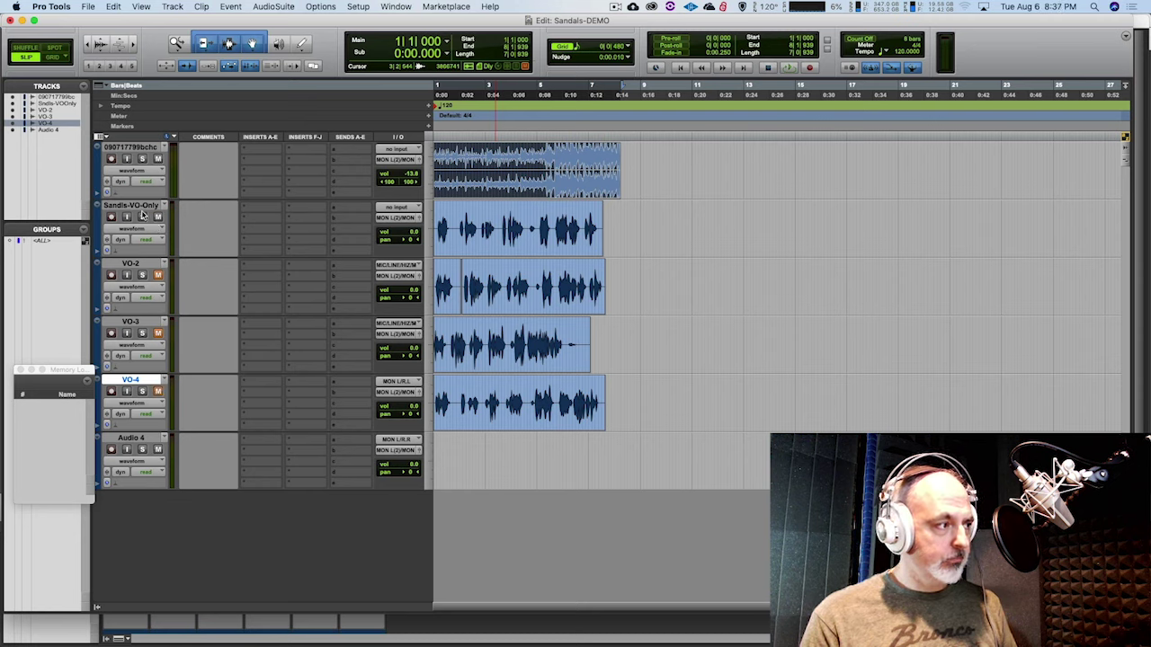
Rename the Sandis-VO-Only track as VO-1.
double_click(144, 206)
type("VO-1")
key("Return")
Listen to the trimmed VO-1 read, then mute it and unmute VO-2 to hear that read with the music.
key("space")
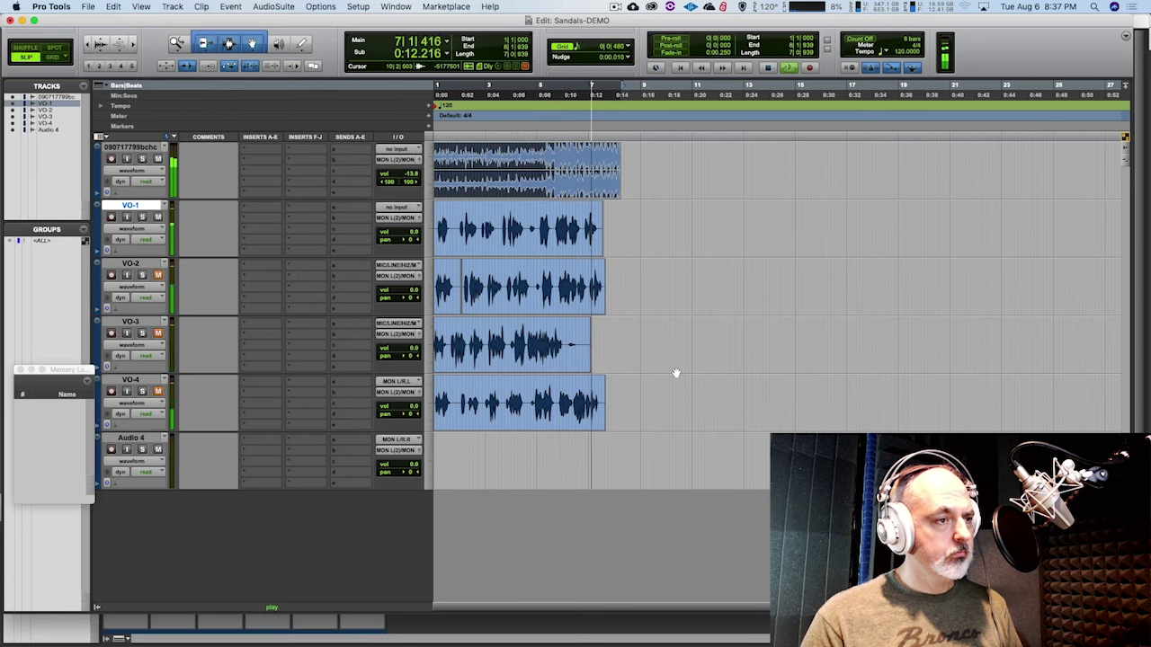
key("space")
left_click(158, 218)
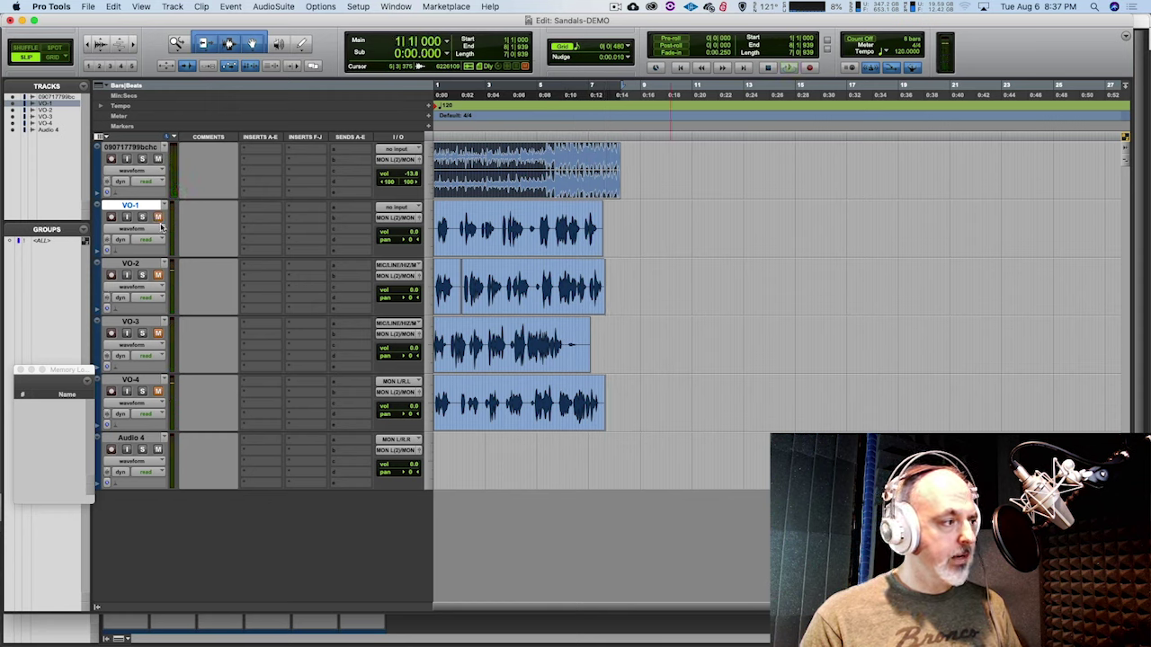
left_click(159, 277)
key("space")
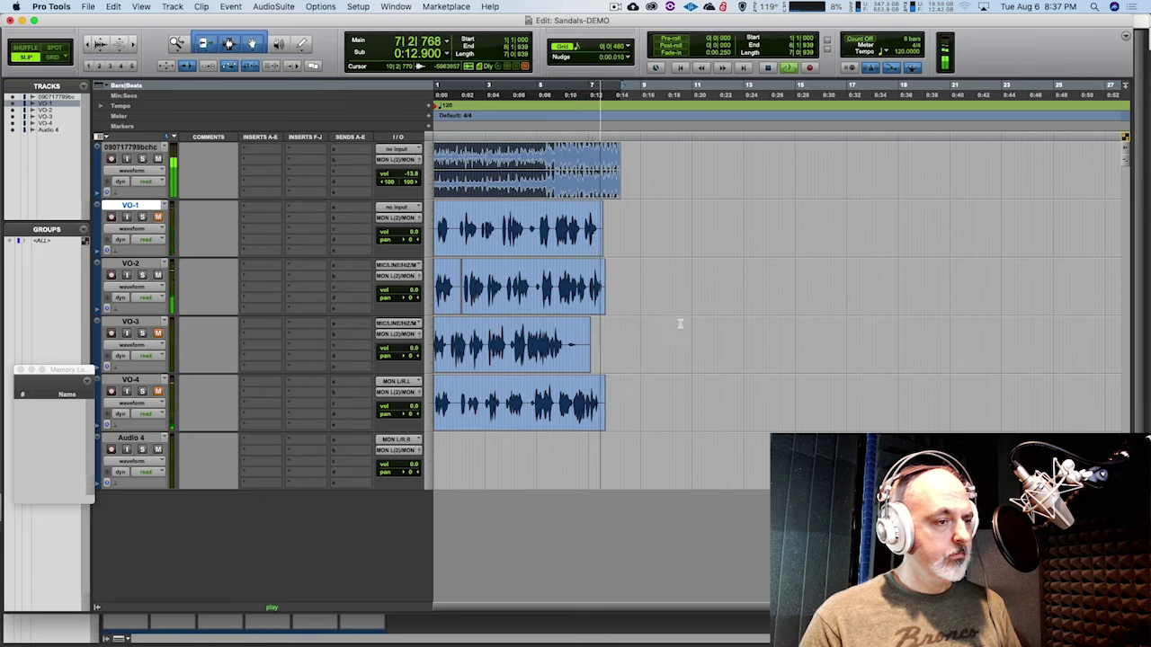
key("space")
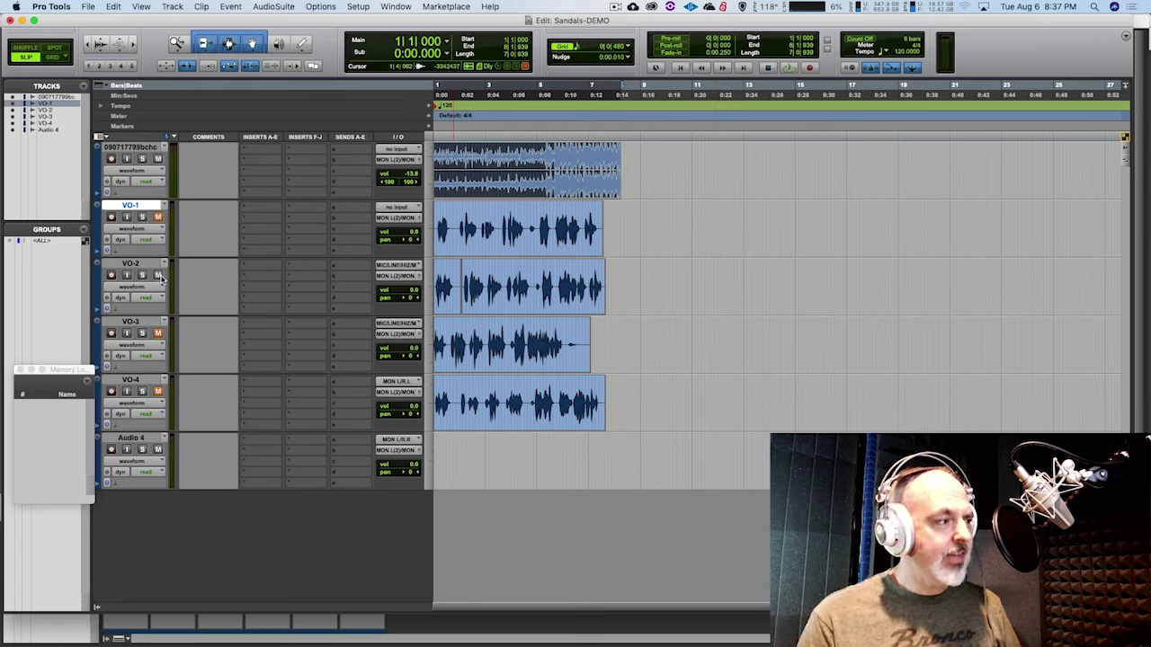
Compare the openings of the voice-over reads against the music, finishing with VO-3 as the only unmuted read.
key("space")
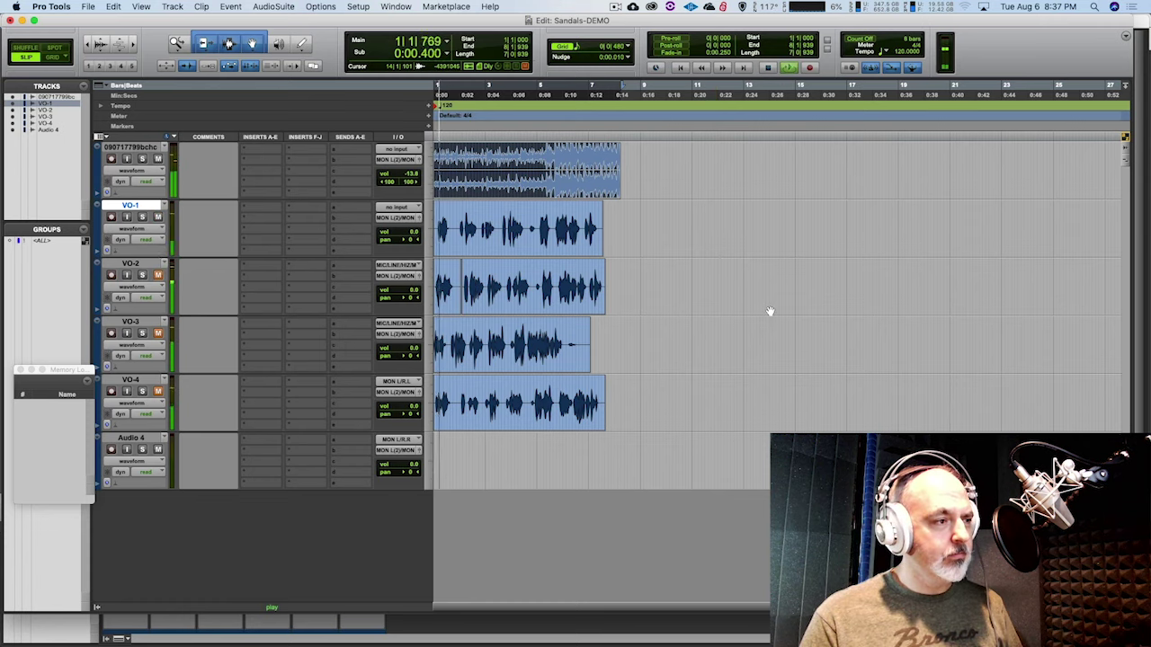
key("space")
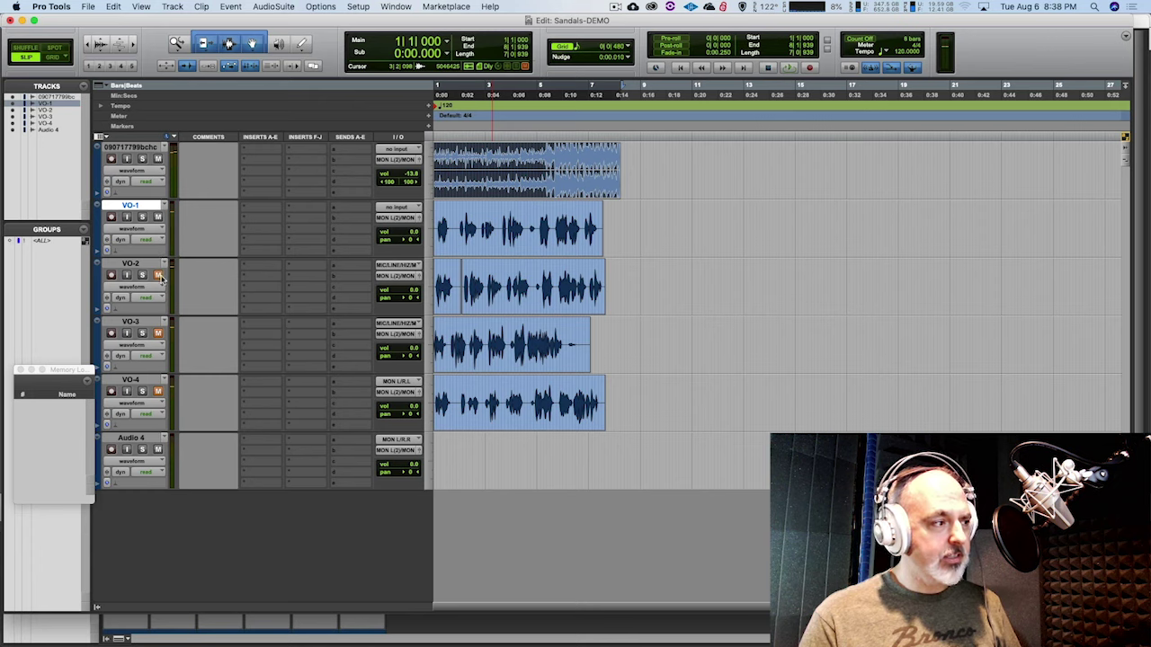
key("space")
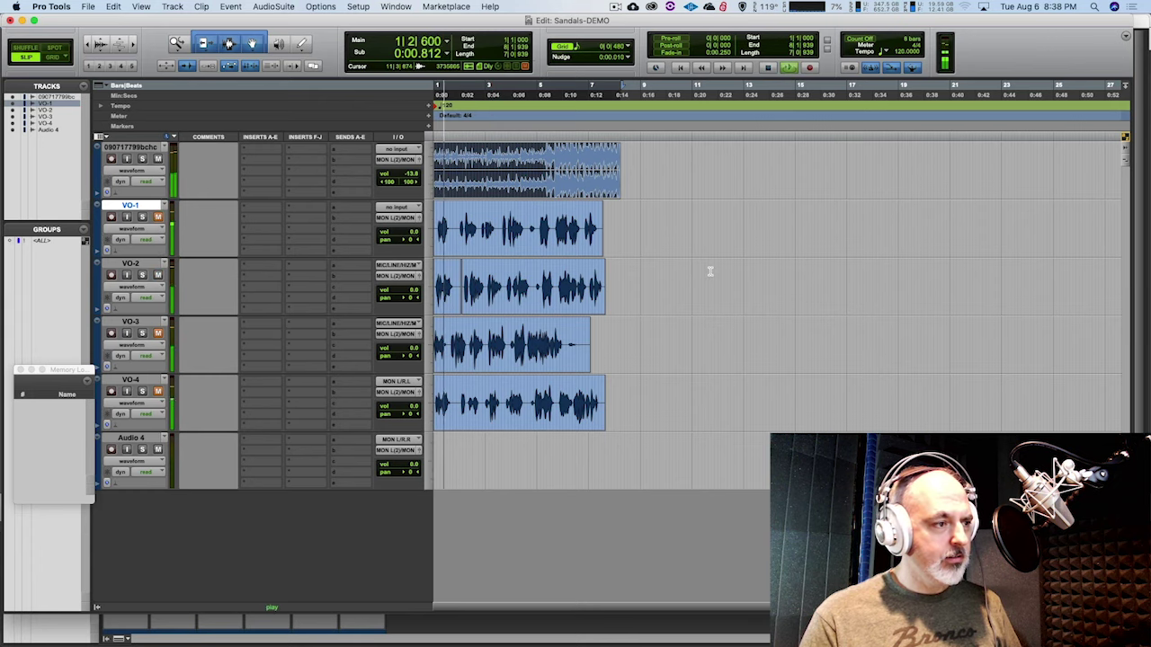
key("space")
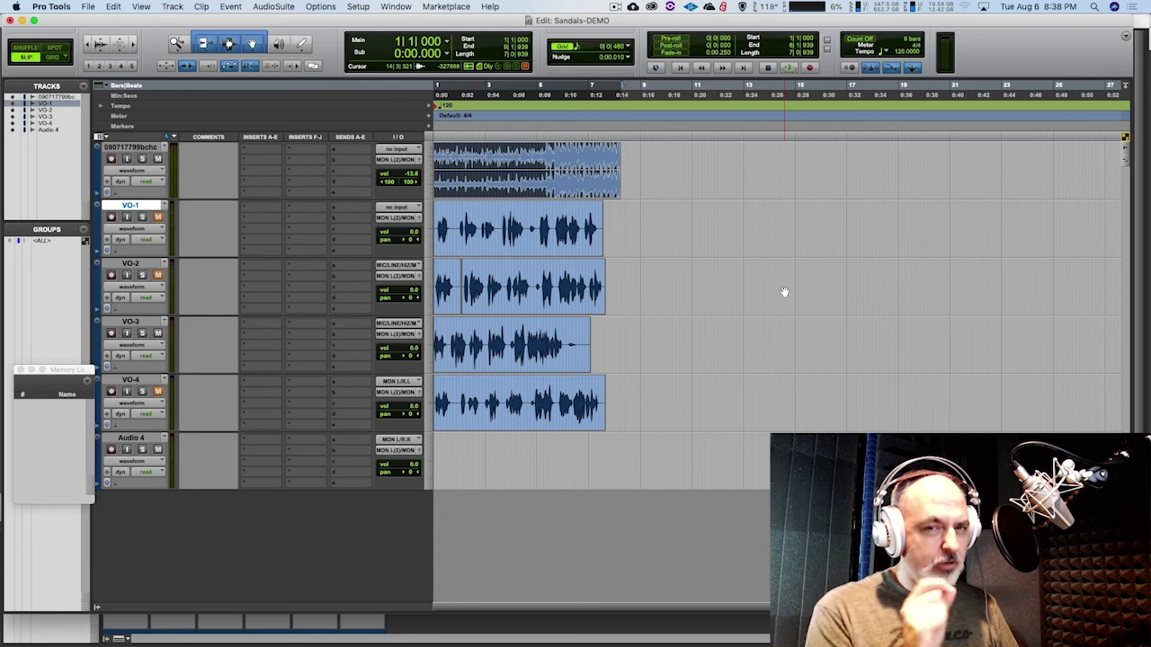
key("space")
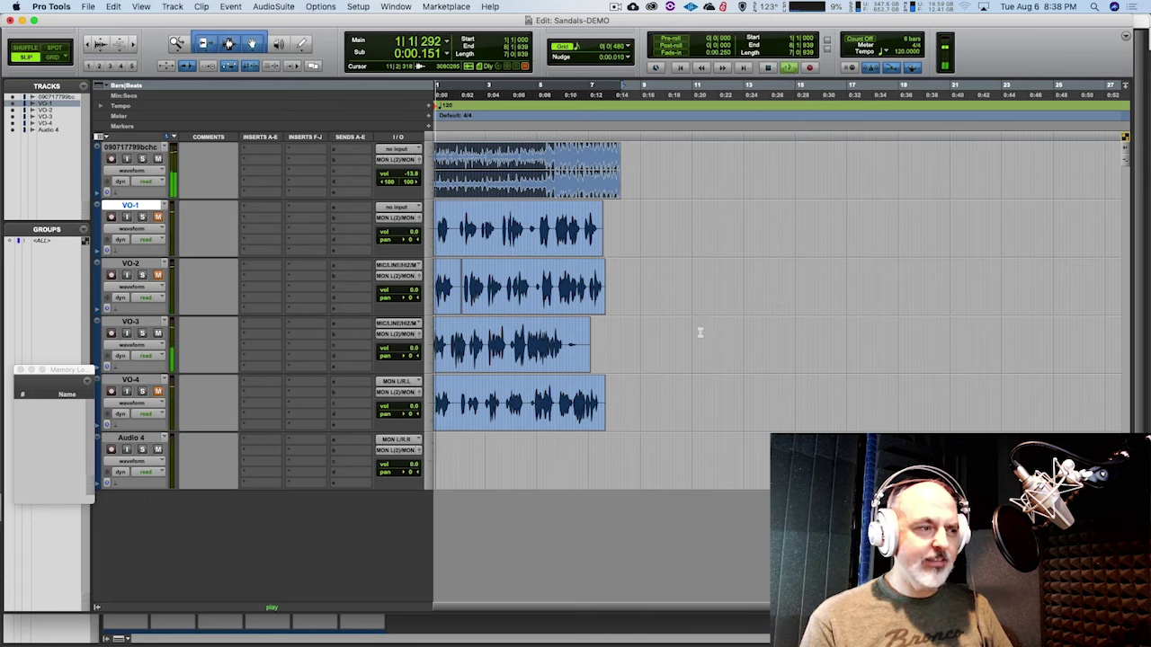
key("space")
key("space")
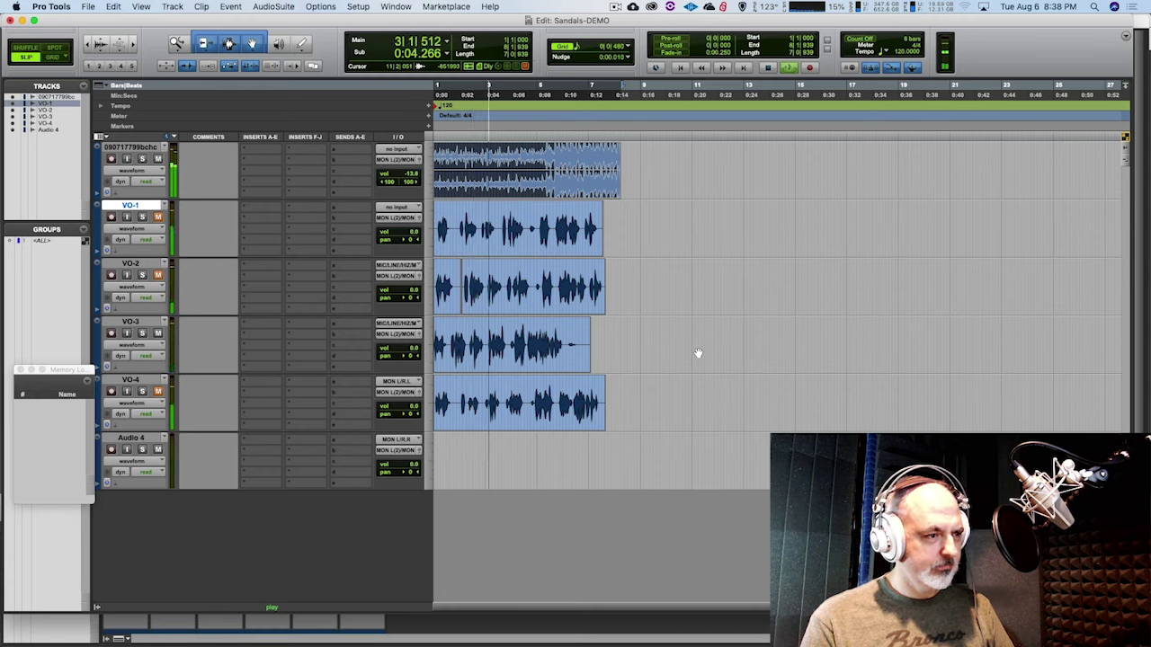
key("space")
Split the VO-3 clip at about bar 2, beat 2 and bar 3, beat 2, moving the remaining audio slightly later each time.
left_click(469, 327)
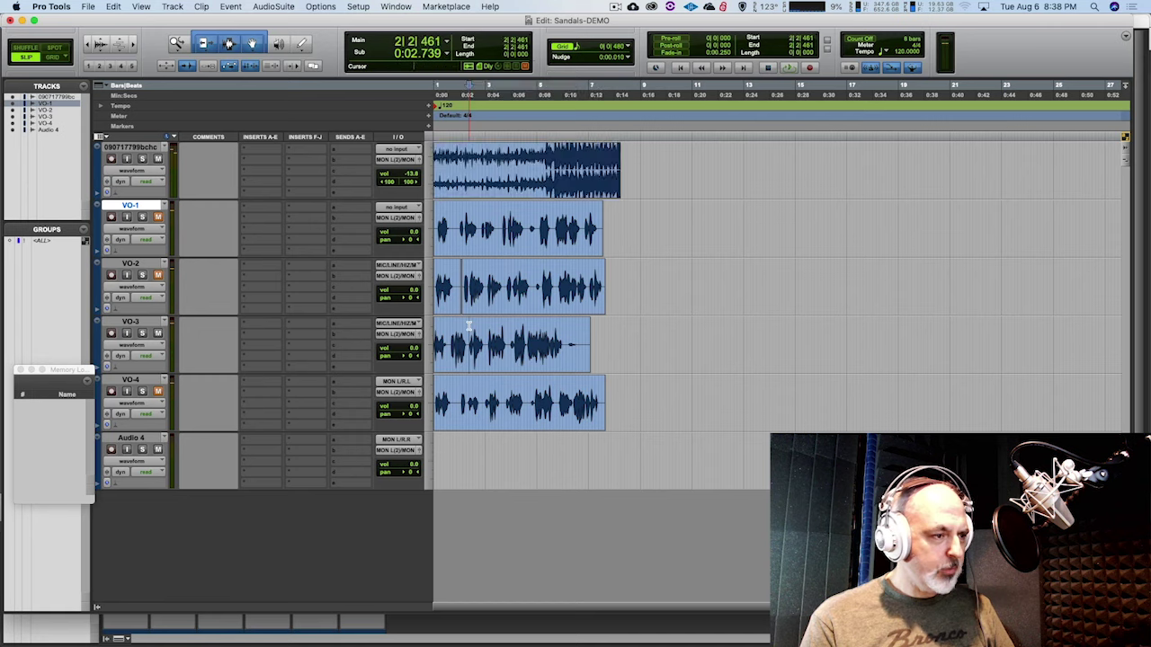
key("super+e")
left_click_drag(479, 359, 487, 358)
left_click(492, 330)
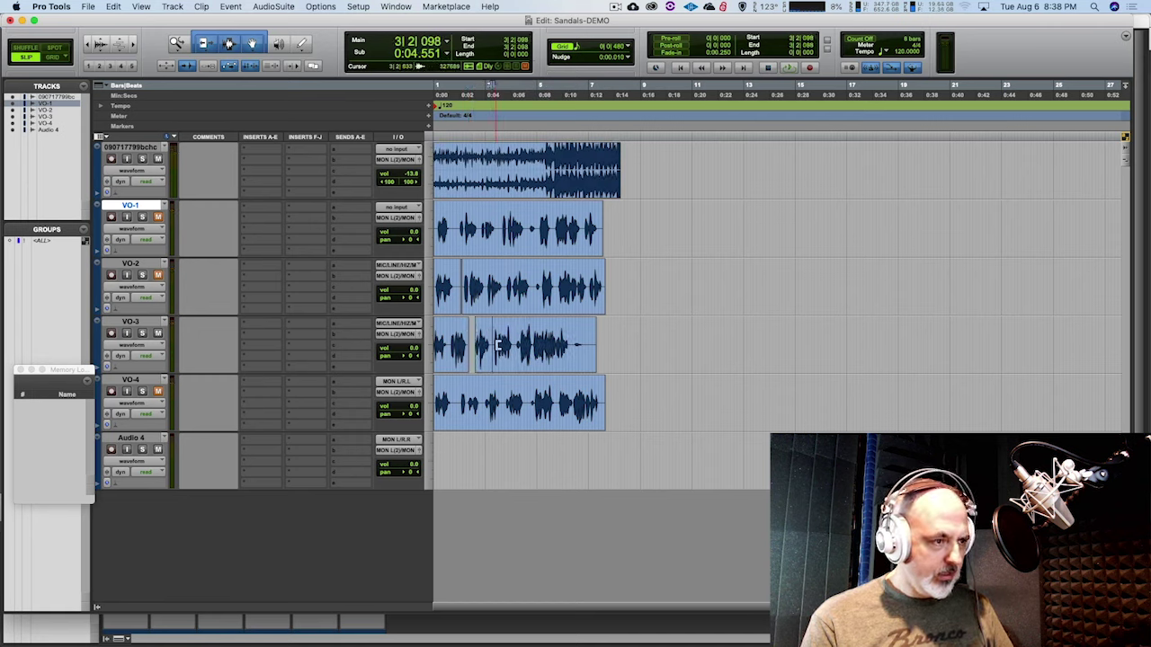
key("super+e")
left_click_drag(497, 345, 500, 344)
Split the VO-3 audio at about bar 4, beat 2 and move its last section to start at about bar 4, beat 3.
left_click(519, 330)
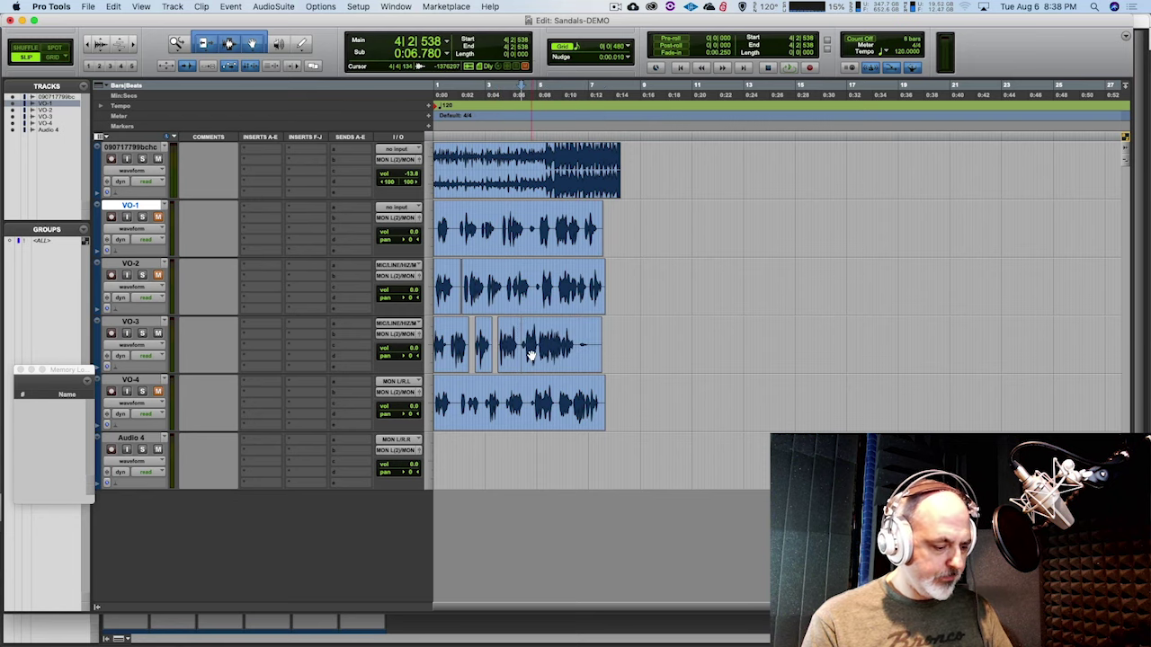
key("super+bracketright")
key("super+bracketright")
key("super+e")
left_click_drag(782, 352, 794, 352)
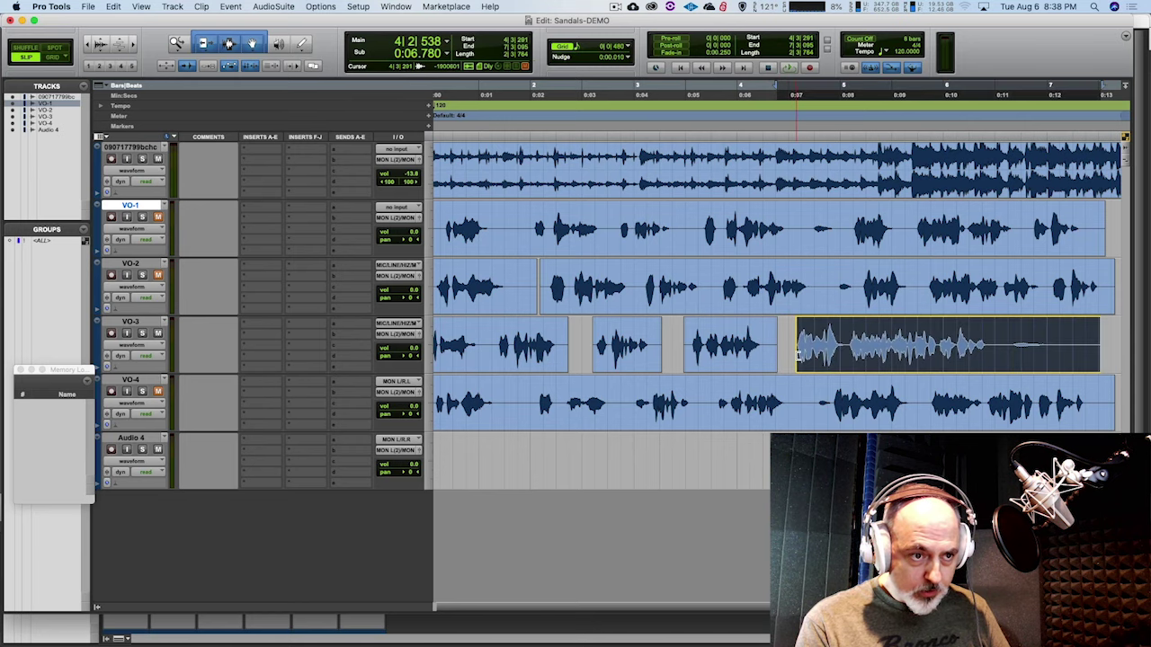
left_click(769, 345)
key("r")
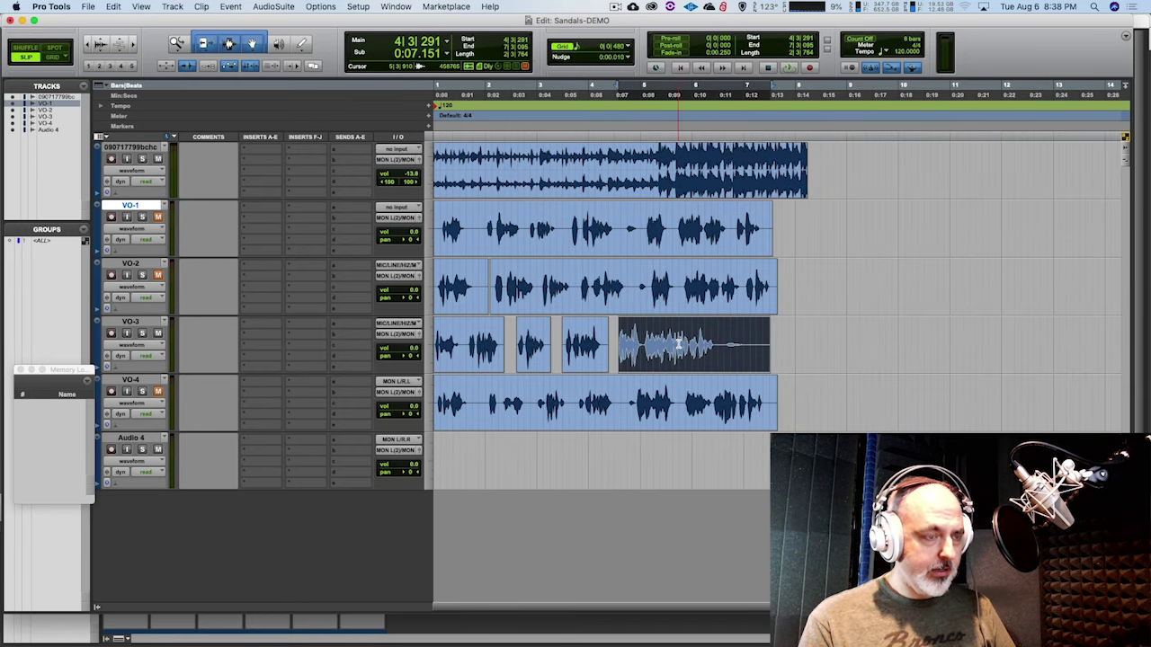
Listen to the respaced VO-3 read with the music from the session start.
key("Return")
key("space")
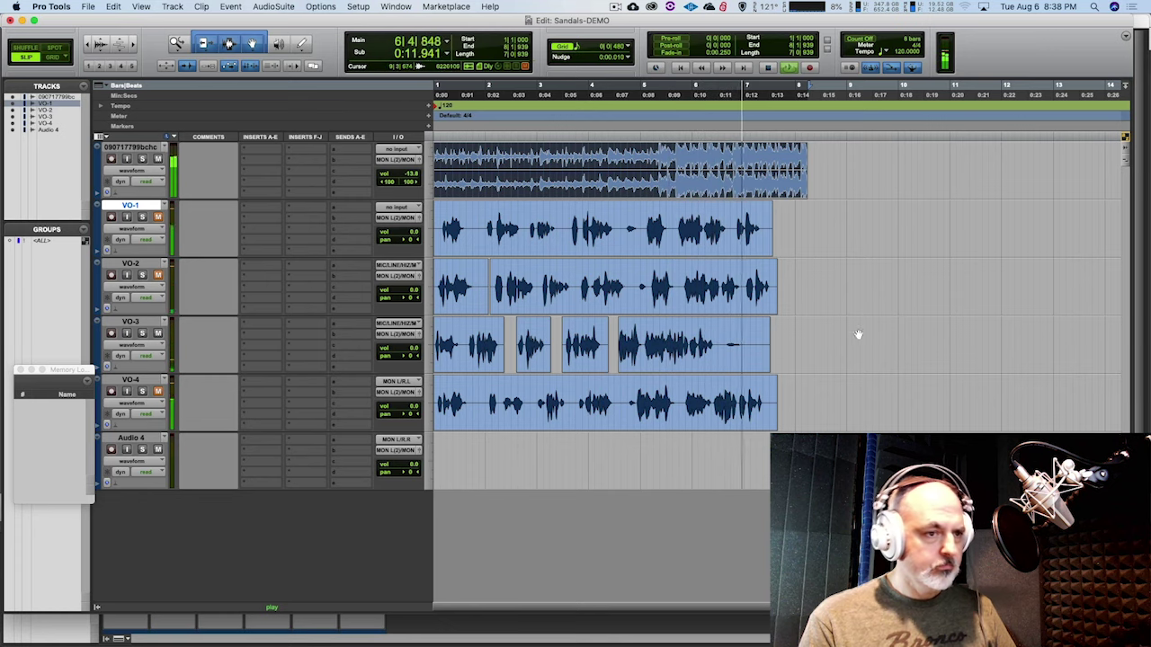
key("space")
Trim the end of VO-3's last section to about bar 6, beat 3, and move the section slightly later.
left_click_drag(766, 357, 730, 361)
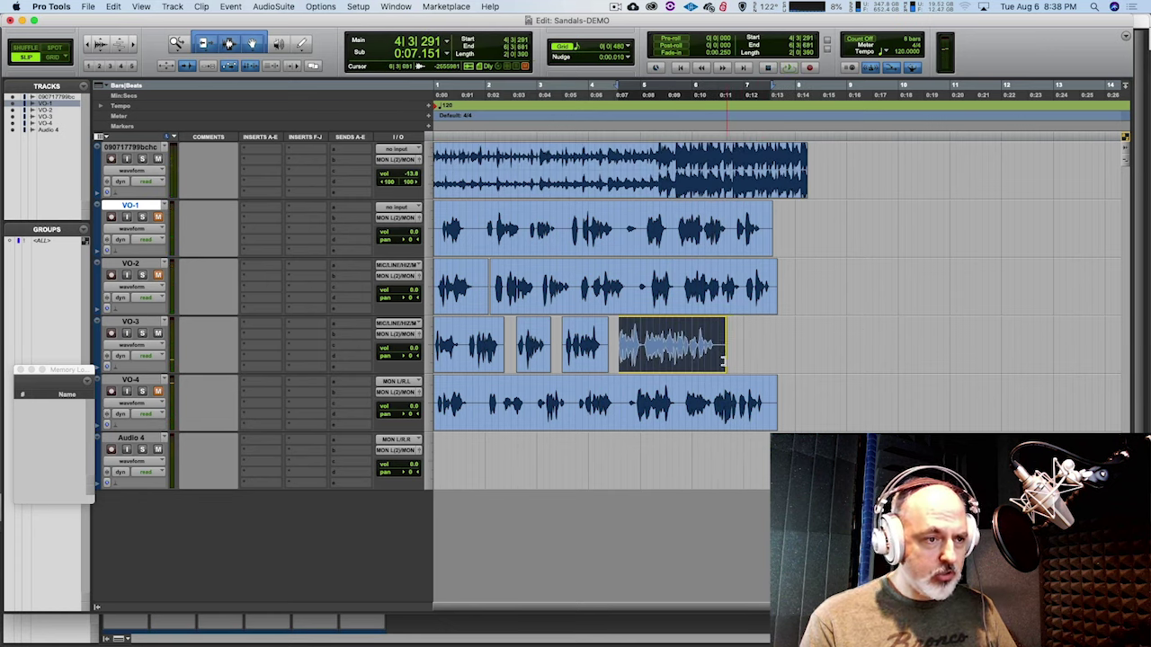
left_click(641, 332)
left_click(642, 330)
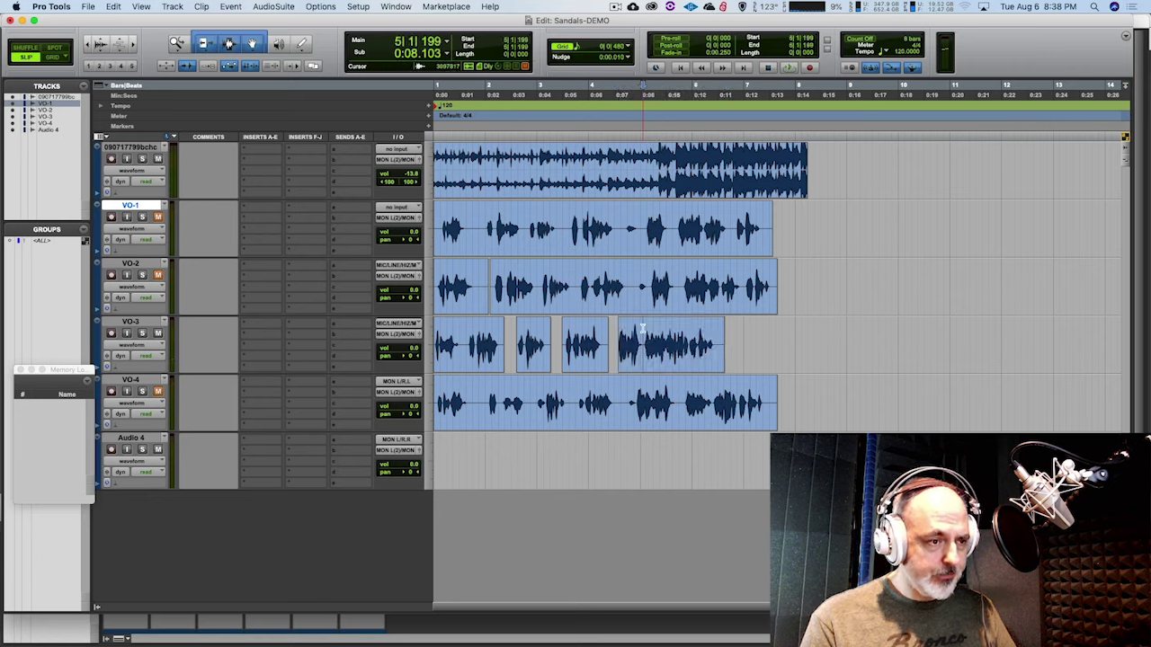
left_click_drag(633, 366, 643, 363)
Split VO-3's first clip between its two phrases at about bar 1, beat 3, and spread the middle phrases slightly later.
left_click(467, 327)
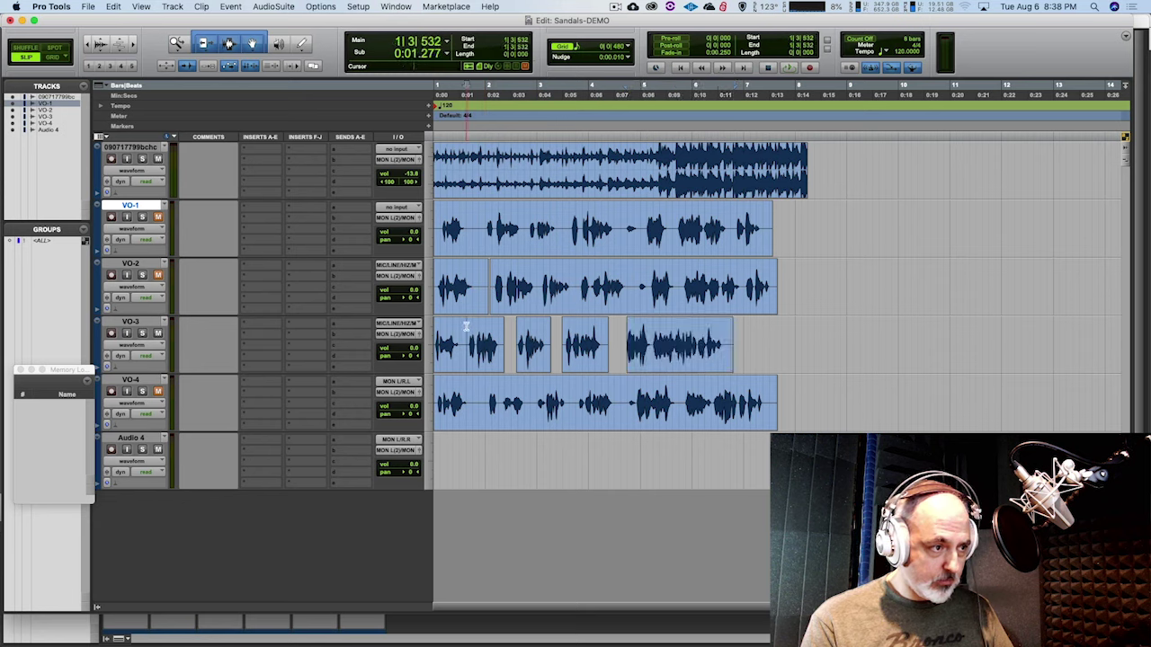
left_click_drag(573, 367, 495, 371)
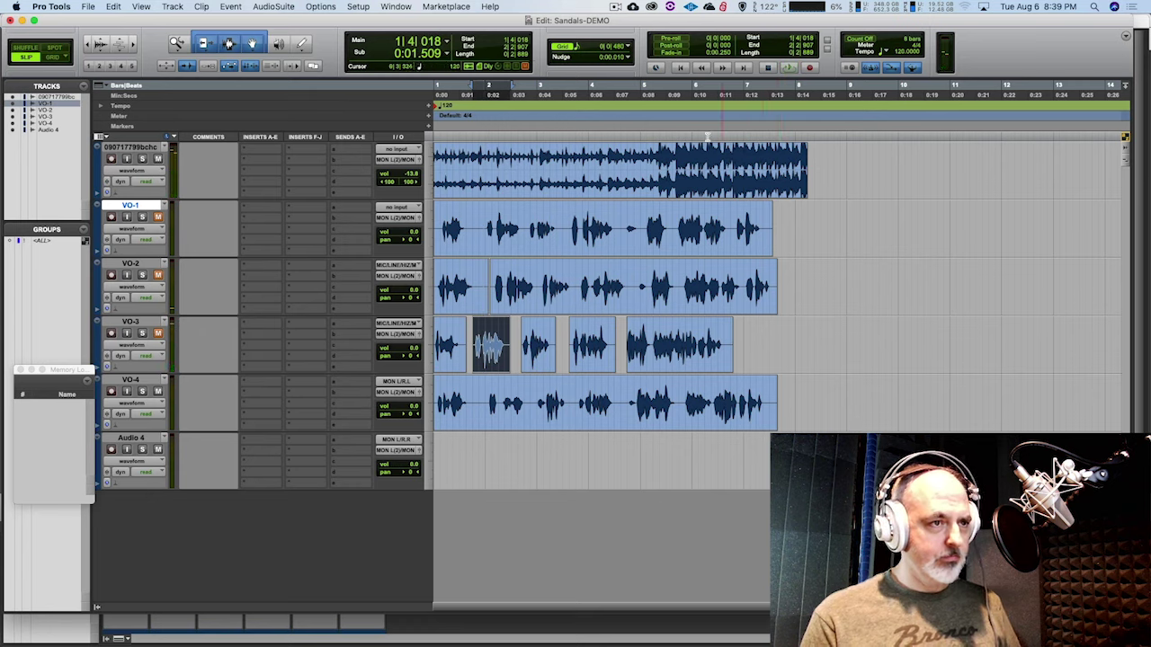
Play the session from the start to check the new phrase spacing on VO-3.
left_click(698, 192)
key("space")
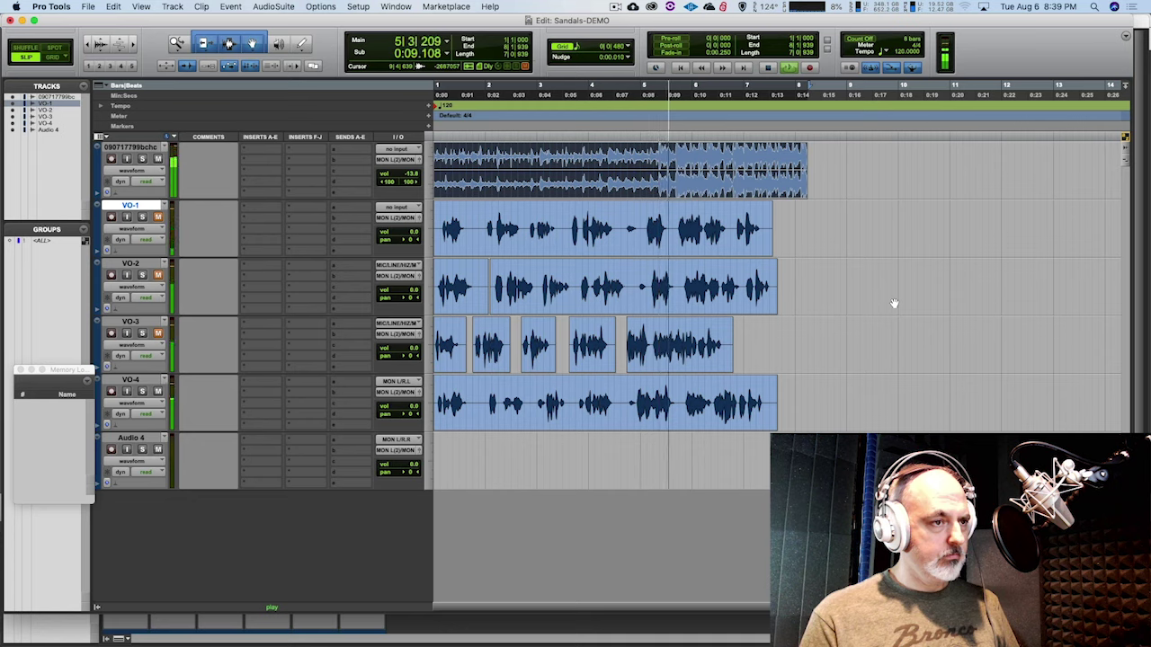
key("space")
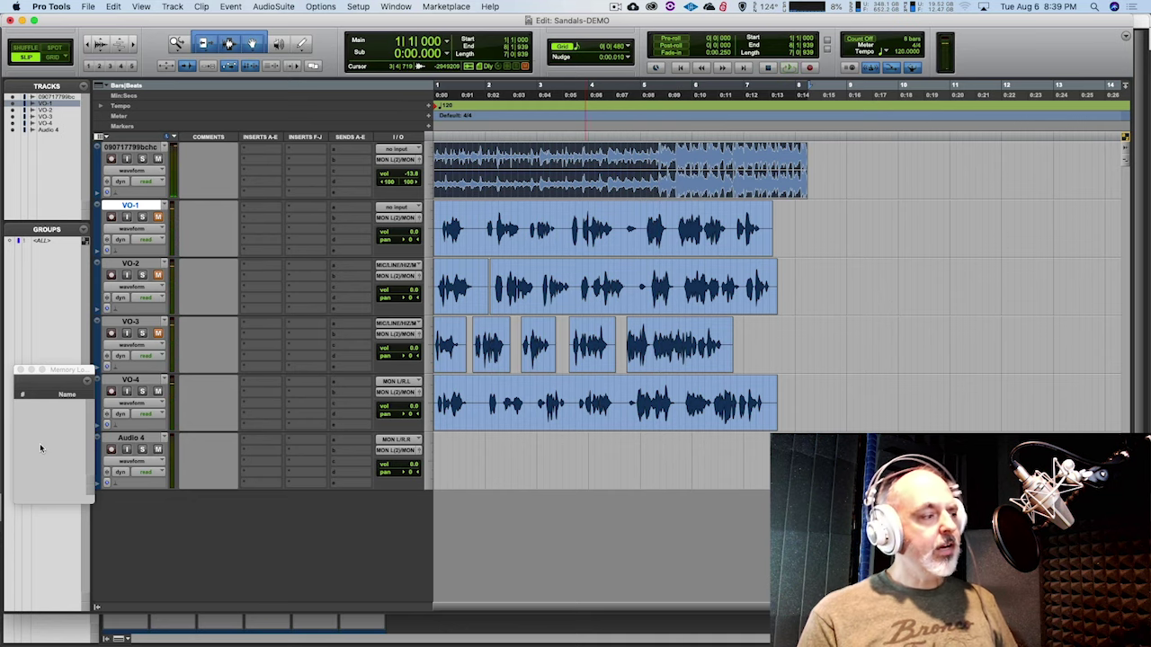
Make the VO-4 track inactive.
left_click(146, 384)
right_click(147, 384)
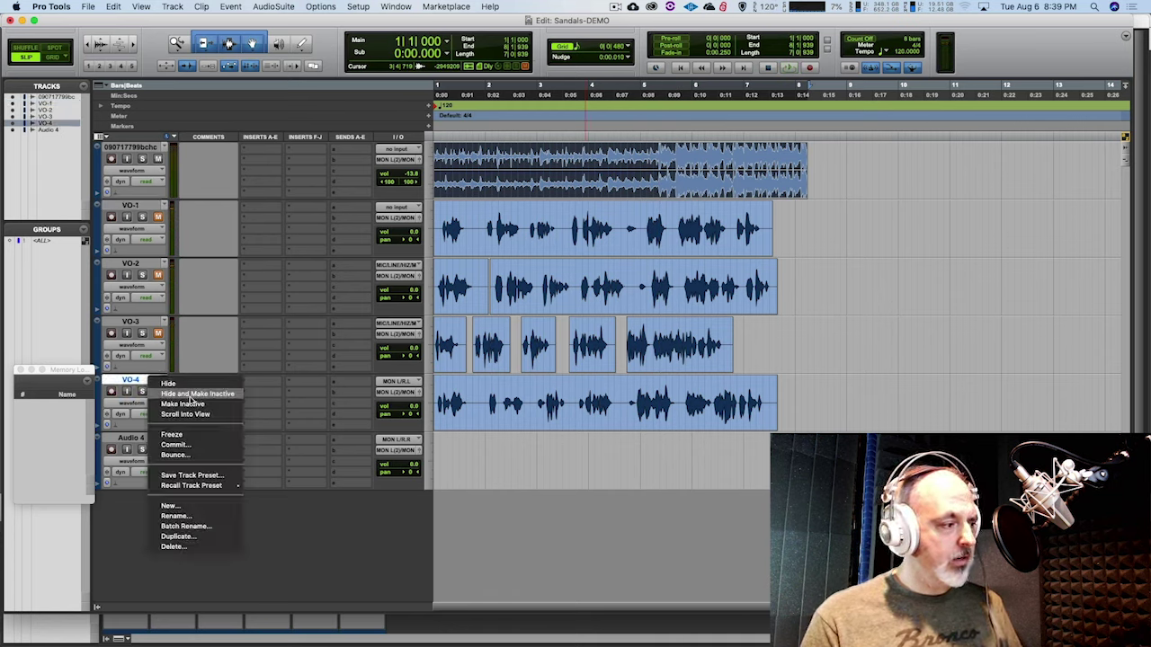
left_click(185, 404)
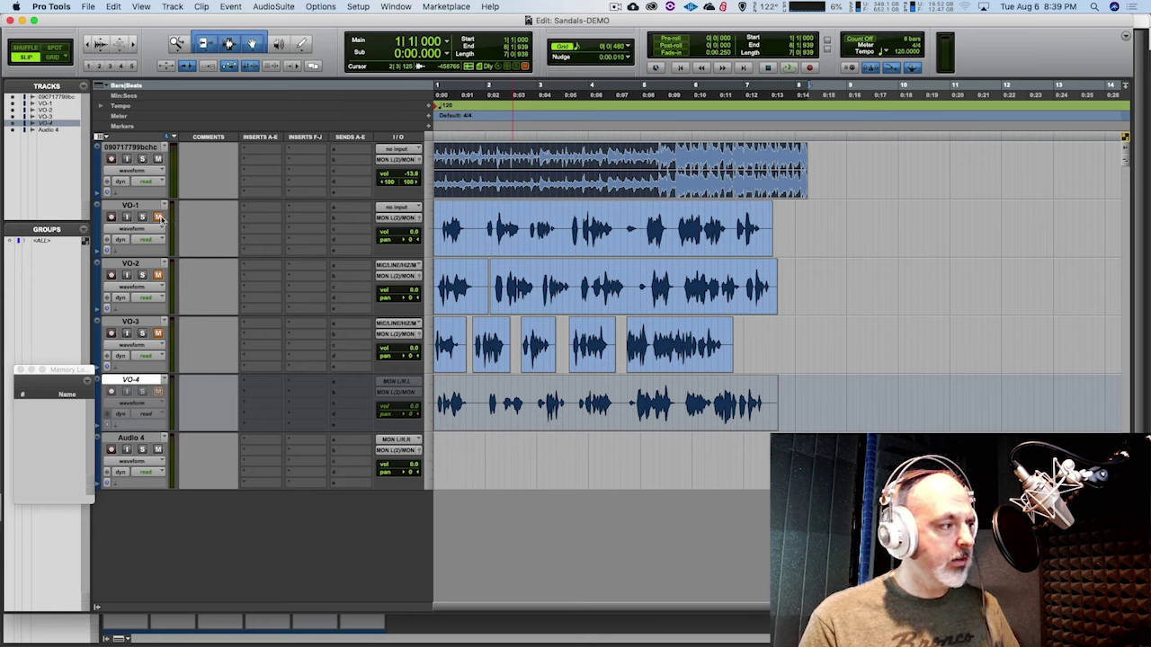
Listen to VO-1 with the music, then mute it and unmute VO-3 to hear the opening of that read.
key("space")
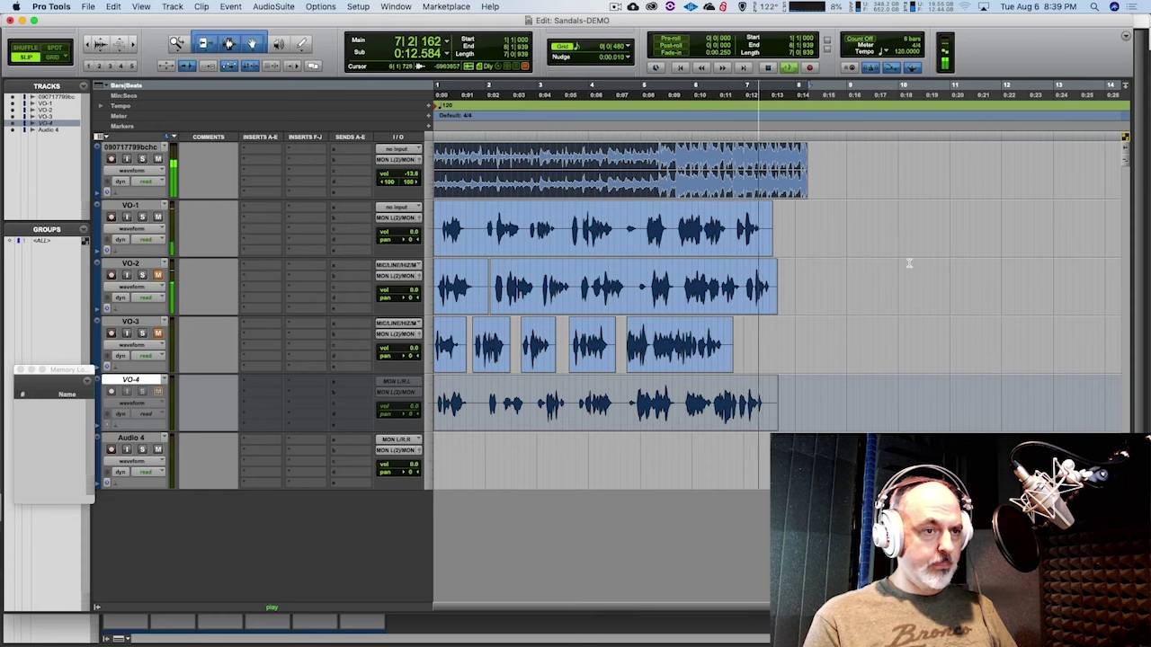
key("space")
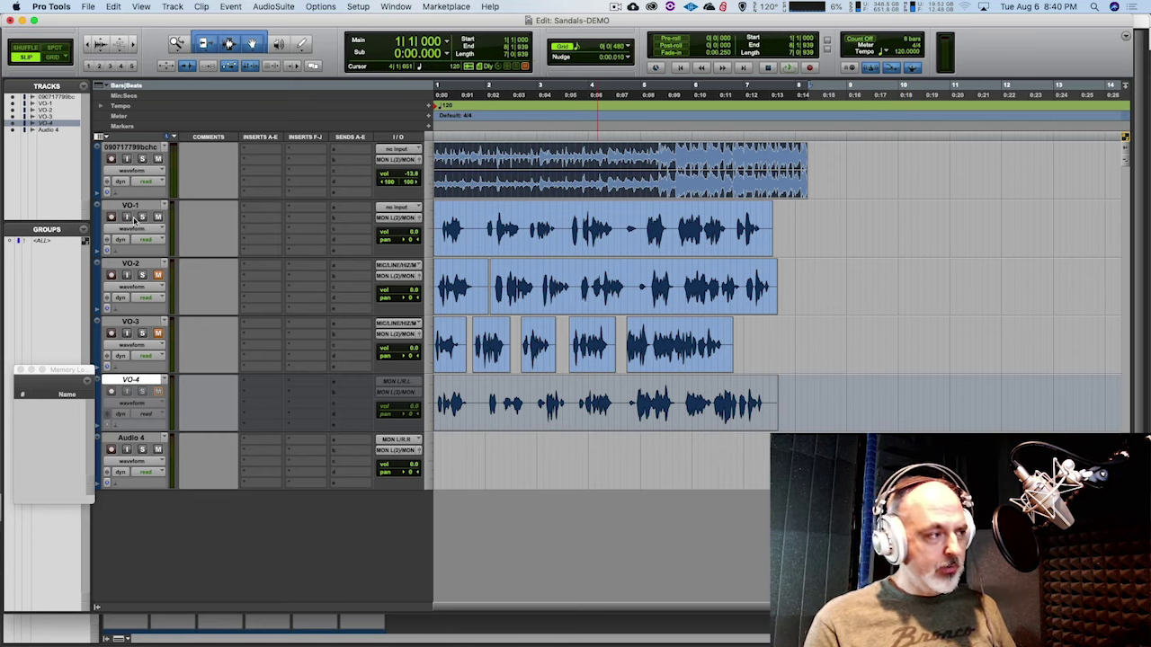
left_click(158, 333)
key("space")
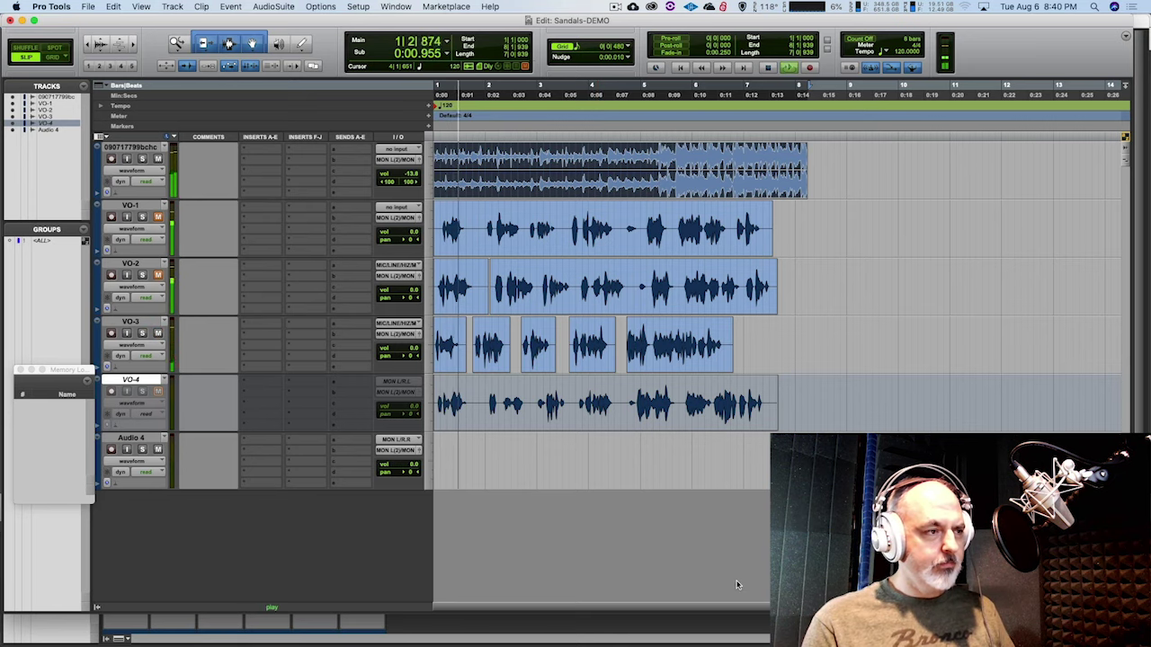
key("space")
Move VO-3's second and third phrases slightly later and shift its first phrase to start just after the music begins.
left_click_drag(483, 363, 543, 361)
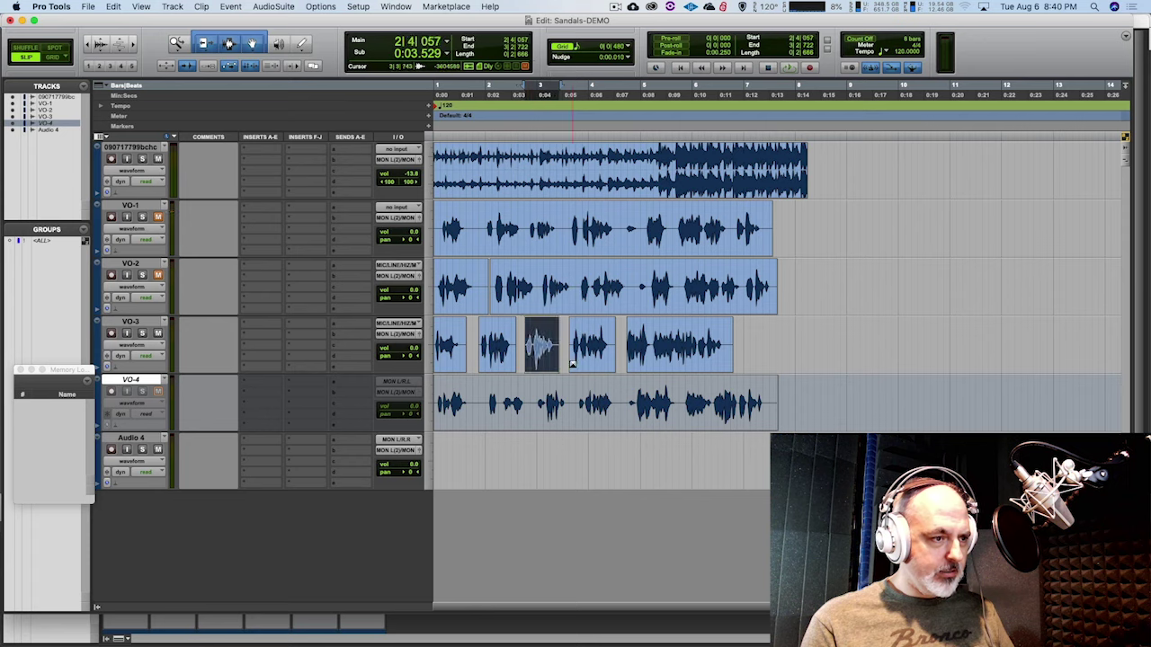
left_click_drag(451, 359, 458, 359)
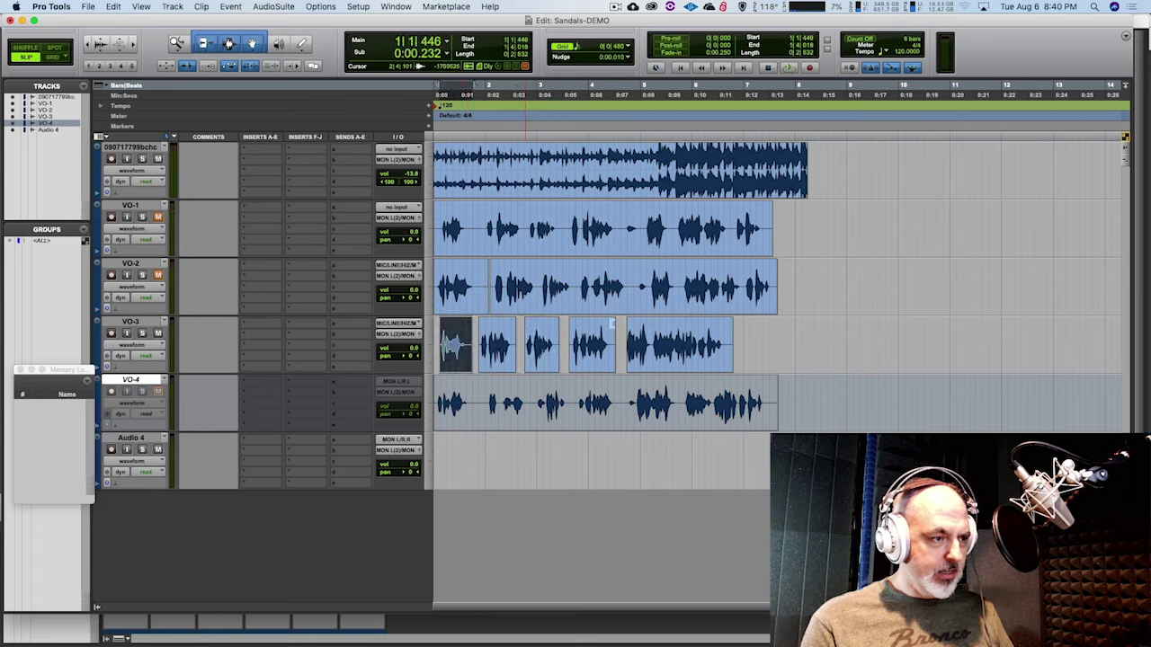
Play the session from the start, shift VO-3's final phrase slightly later, and replay from just before it.
left_click(672, 183)
key("space")
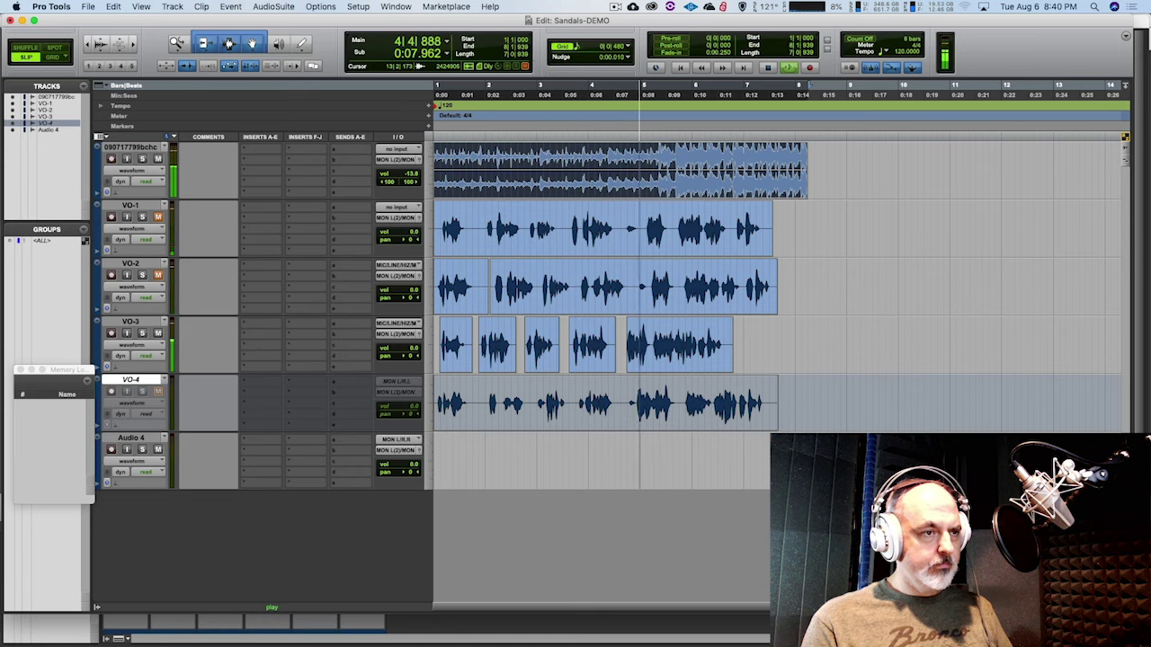
left_click(650, 364)
left_click_drag(650, 364, 657, 363)
left_click(627, 330)
key("space")
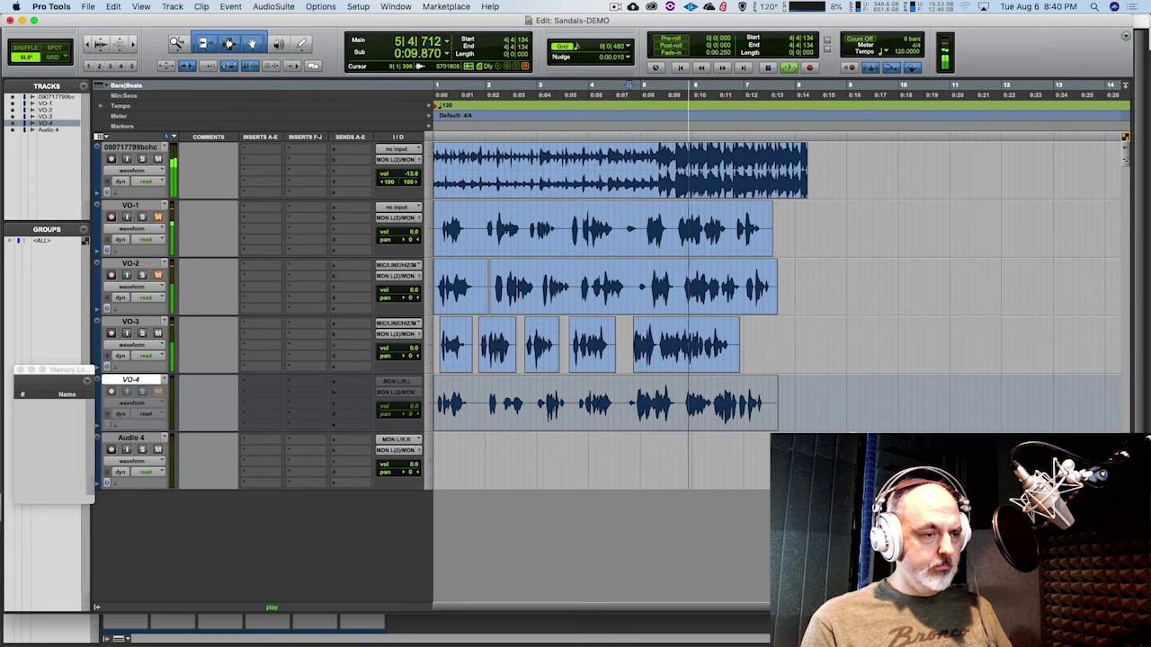
Move all five VO-3 phrases slightly later together, keeping the spacing between them.
key("space")
left_click_drag(743, 343, 453, 363)
key("super+z")
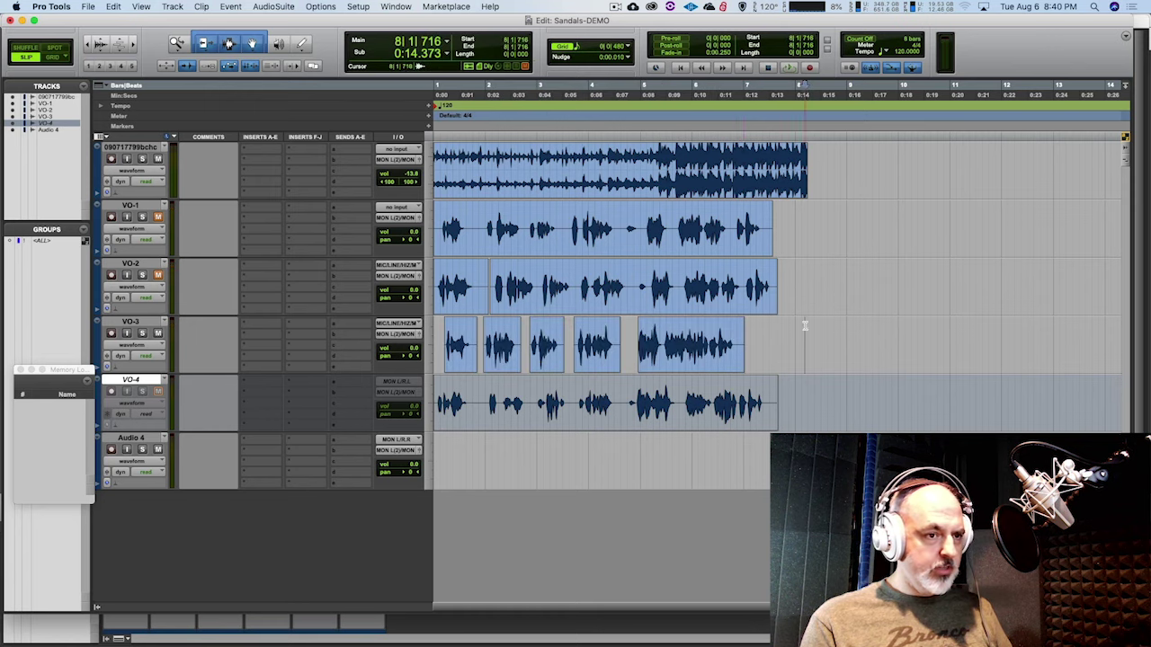
Check the opening of VO-3 against the music, then nudge its second and fourth phrases slightly later.
key("space")
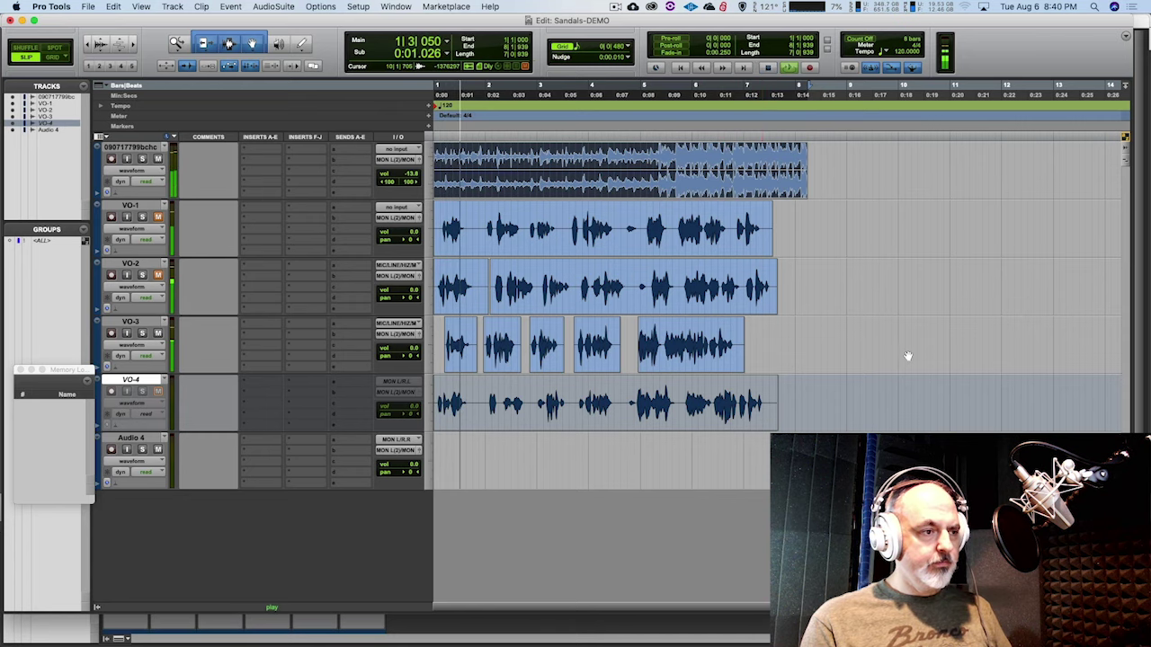
key("space")
left_click(502, 363)
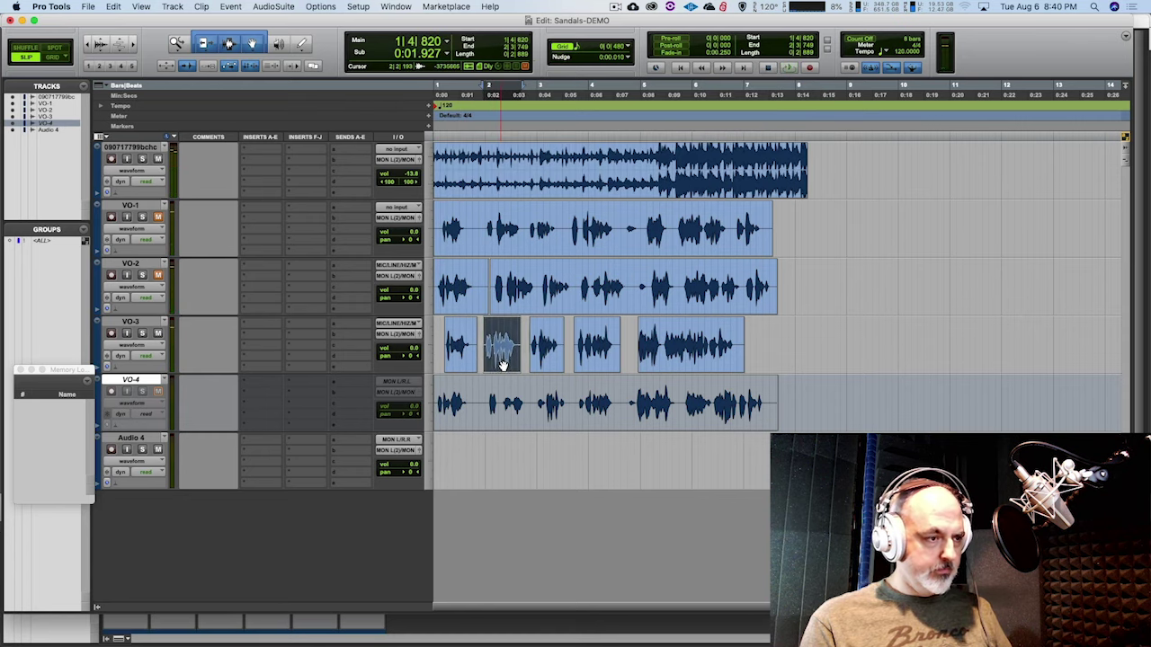
left_click(547, 364)
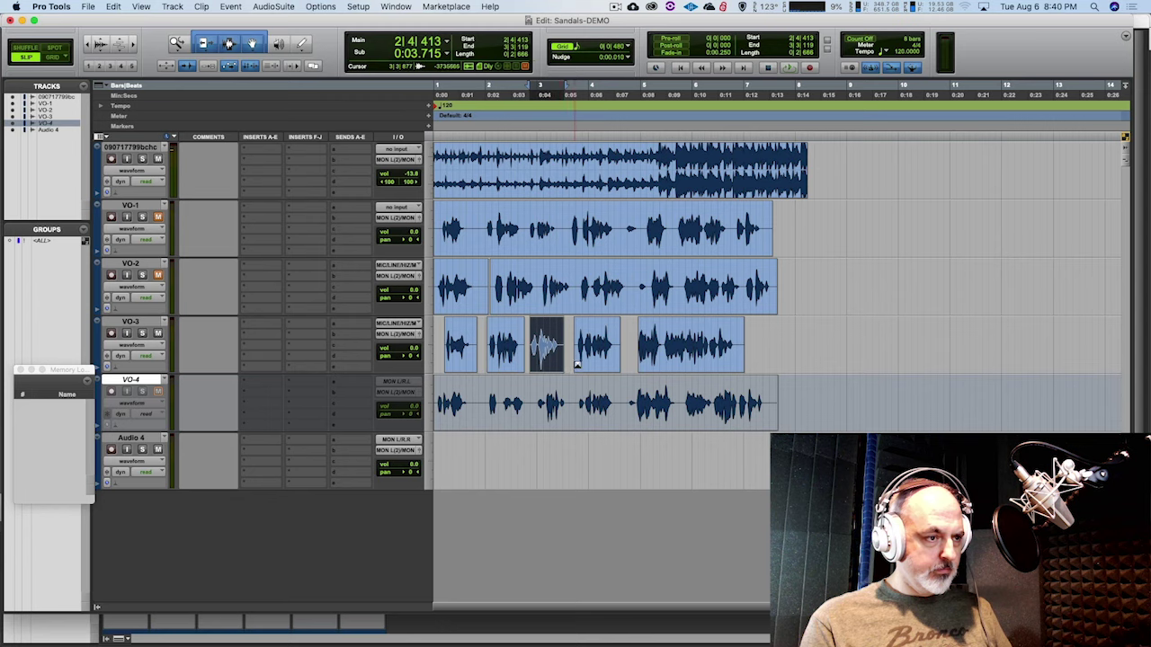
left_click(585, 364)
left_click_drag(586, 364, 591, 364)
Play the whole session from the start to check VO-3's adjusted phrase timing against the music.
key("Return")
key("space")
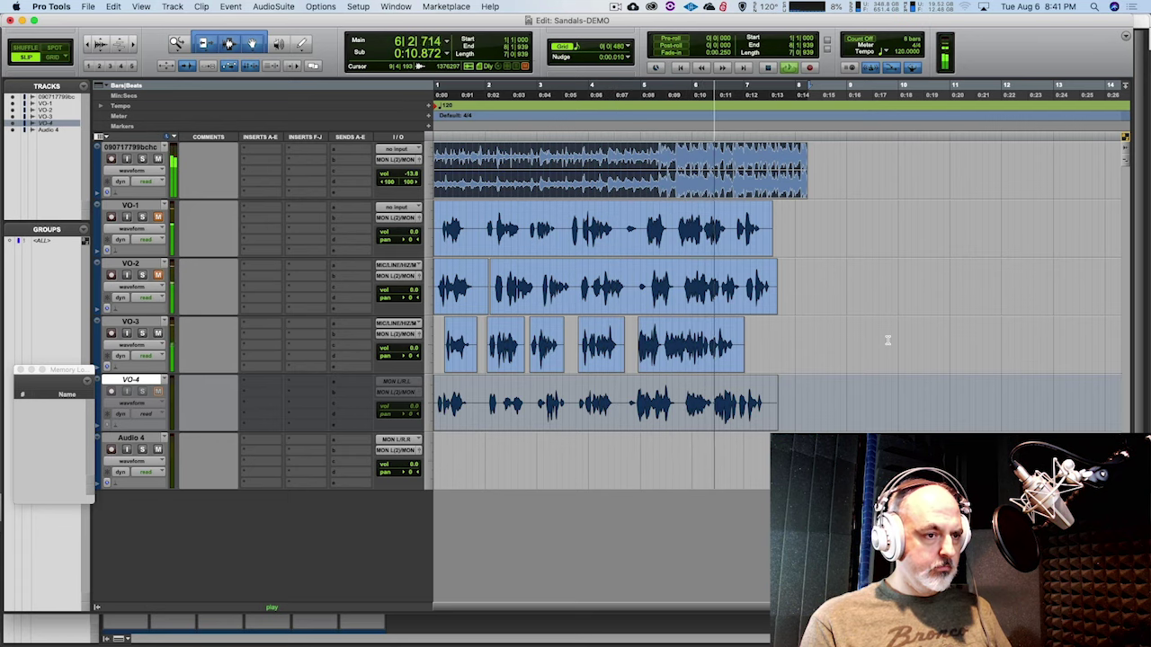
key("space")
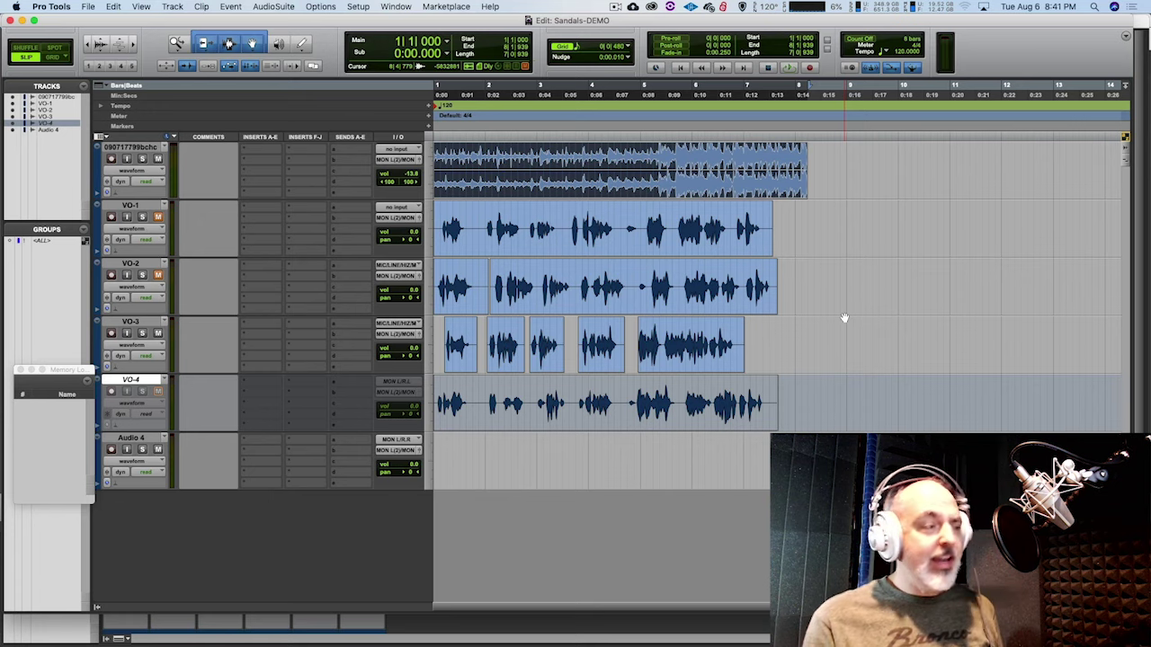
Mute VO-3, unmute VO-2, and listen to the opening of VO-2 with the music.
left_click(158, 275)
key("space")
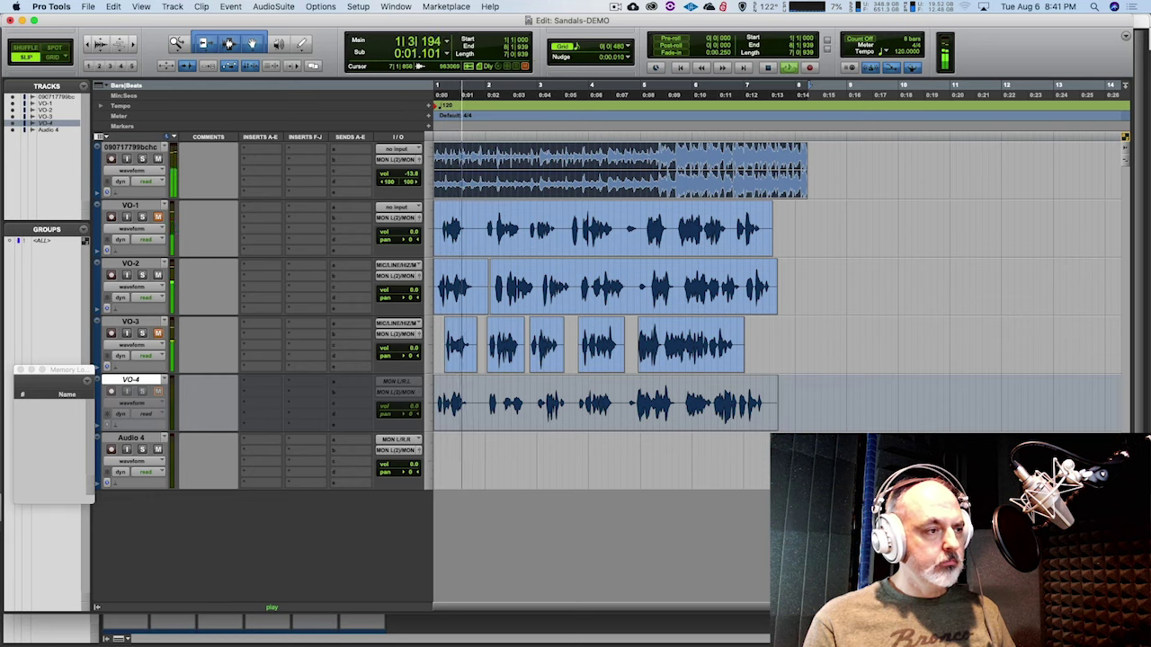
key("space")
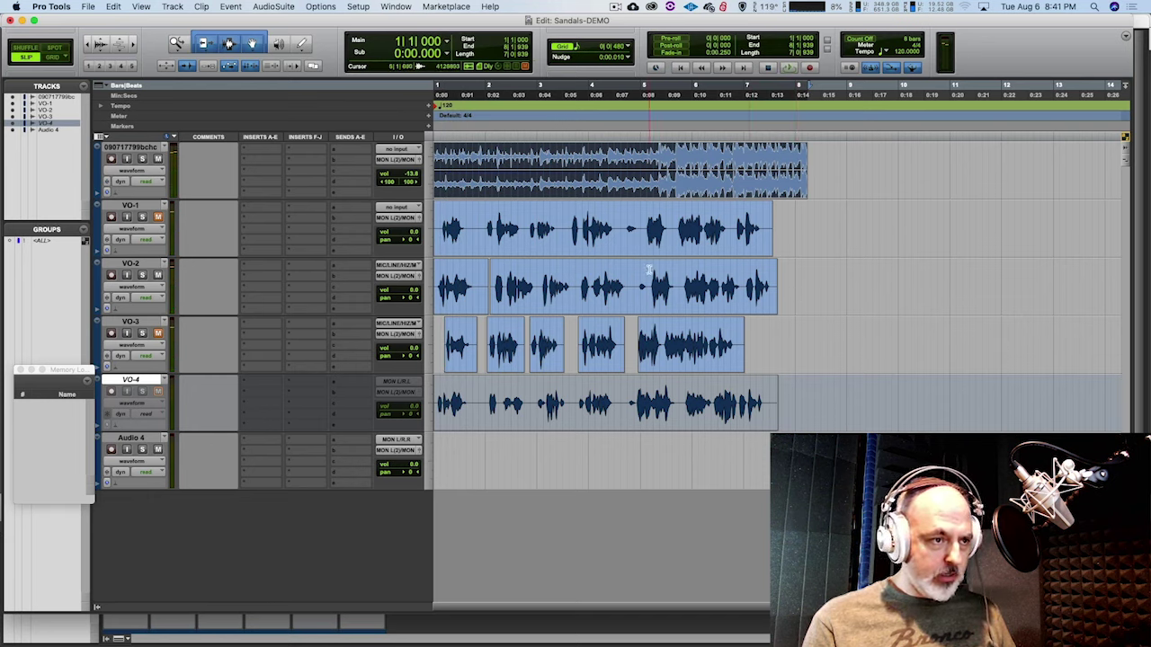
Cut the breath before VO-2's closing section and shift its first and middle clips slightly later.
left_click(650, 268)
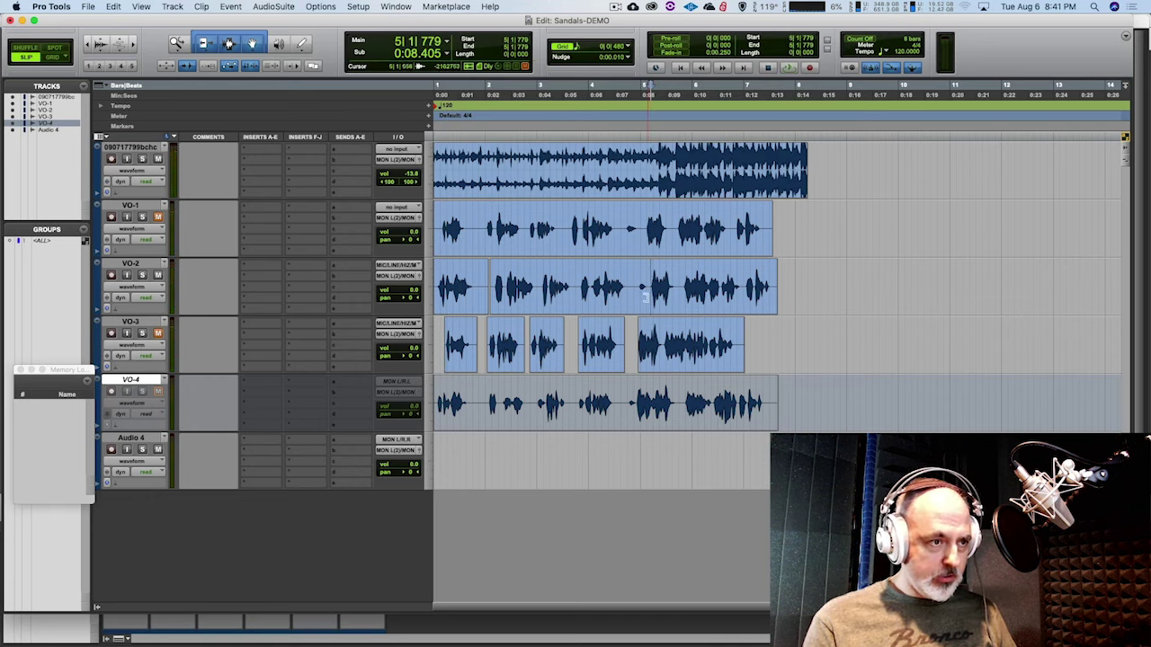
left_click(644, 296)
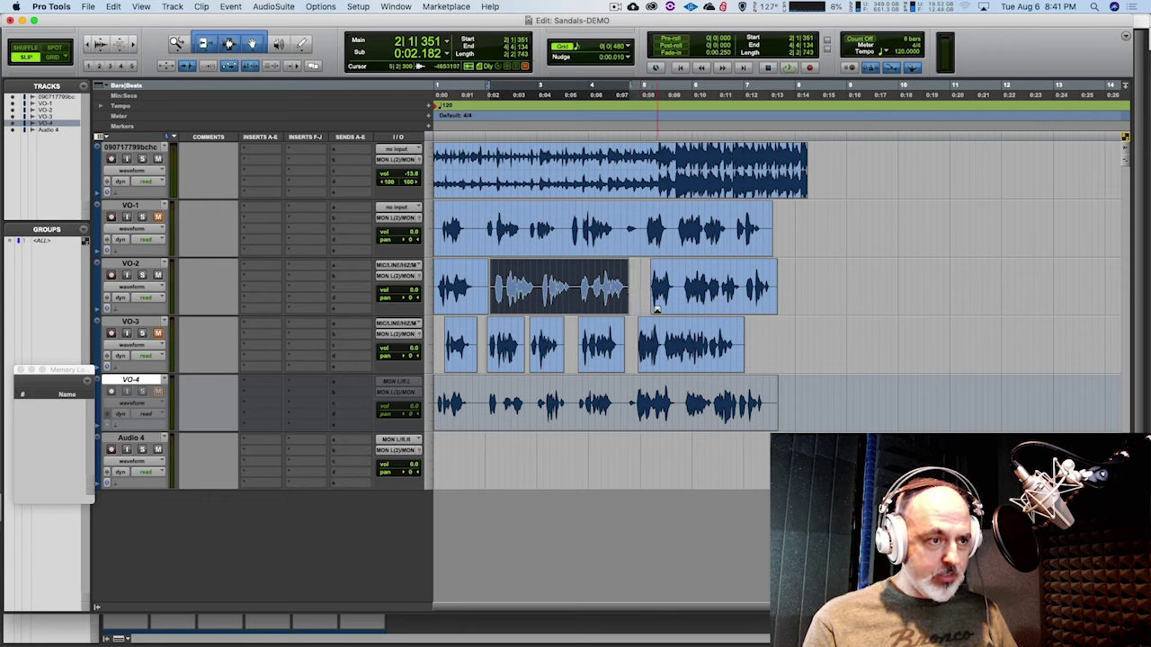
left_click_drag(581, 307, 591, 304)
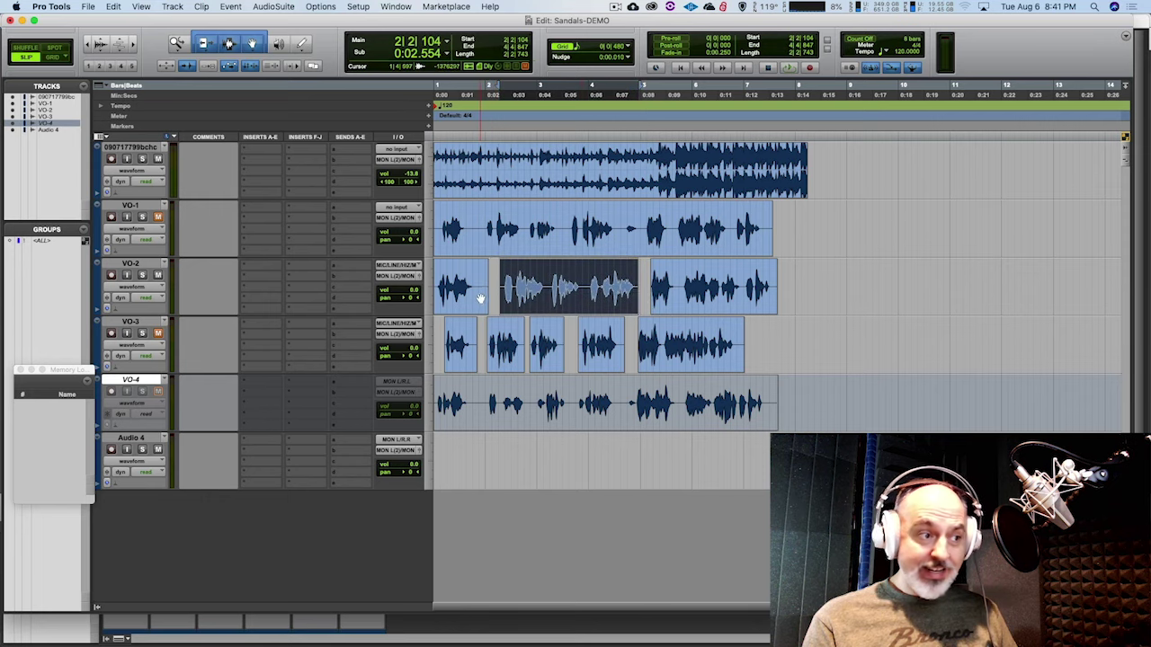
left_click_drag(482, 293, 465, 306)
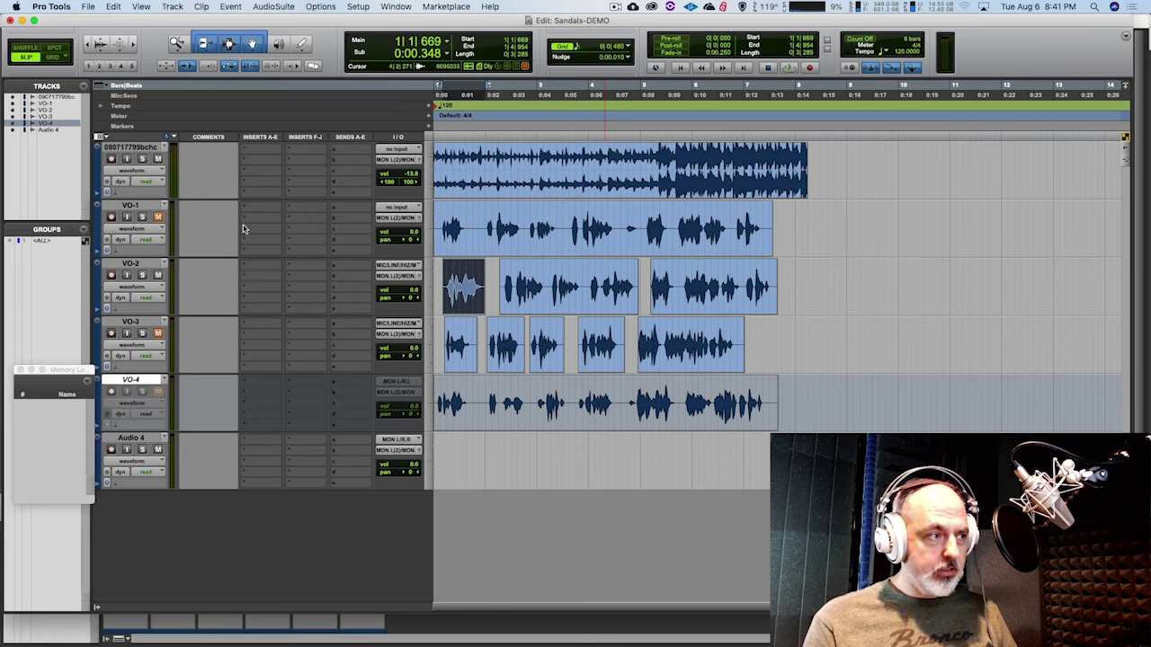
Play the session from the start to check VO-2's new clip spacing against the music.
left_click(495, 185)
key("space")
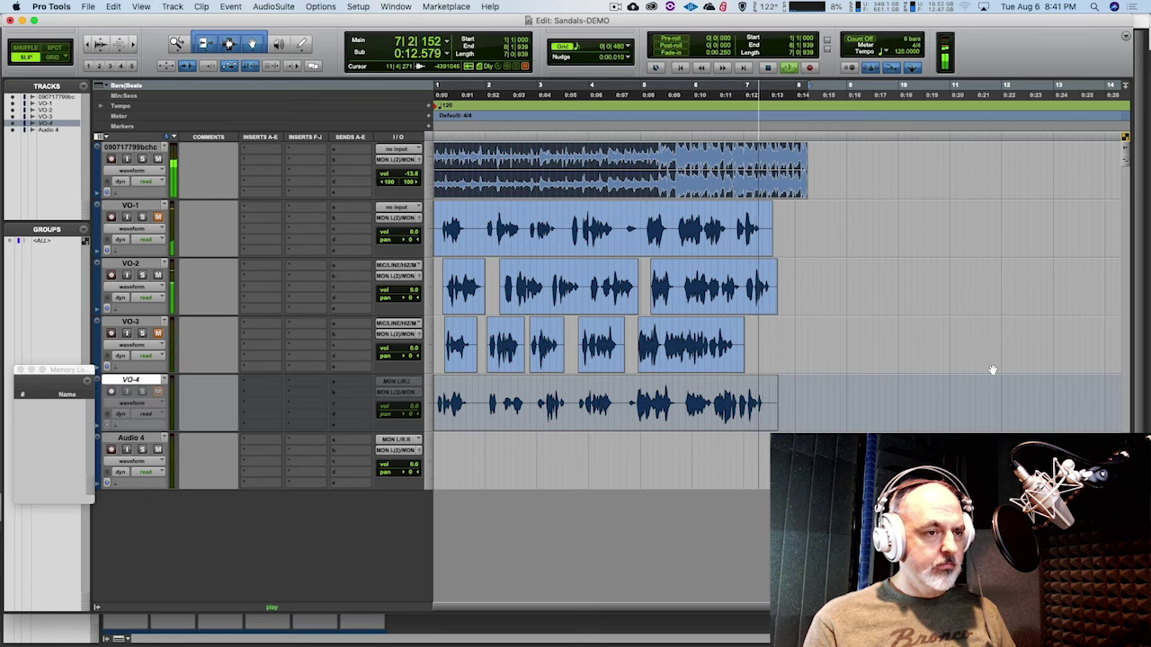
key("space")
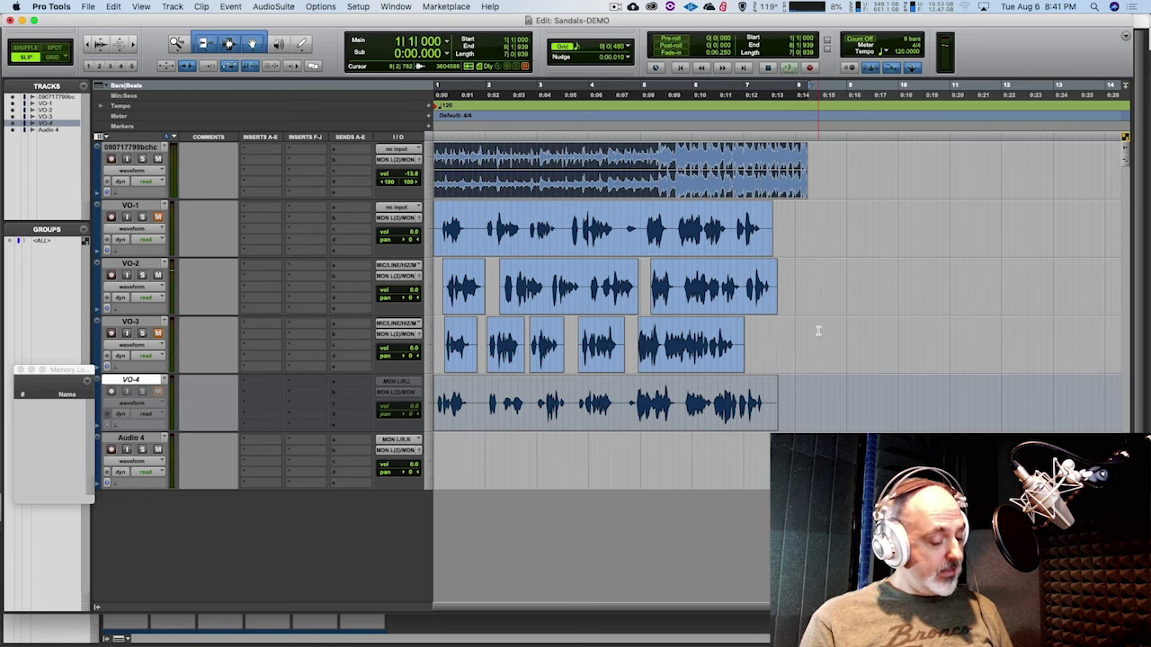
Cut the breath before VO-1's closing section, then mute VO-2, unmute VO-1 and play it with the music.
left_click(644, 215)
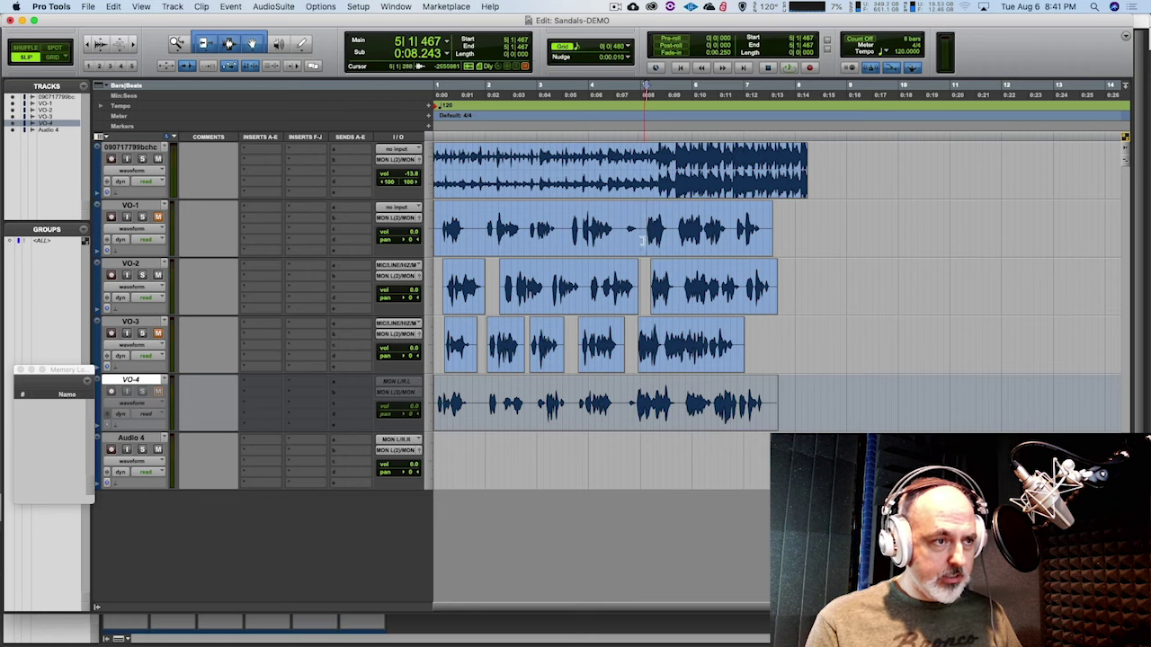
left_click_drag(642, 239, 621, 239)
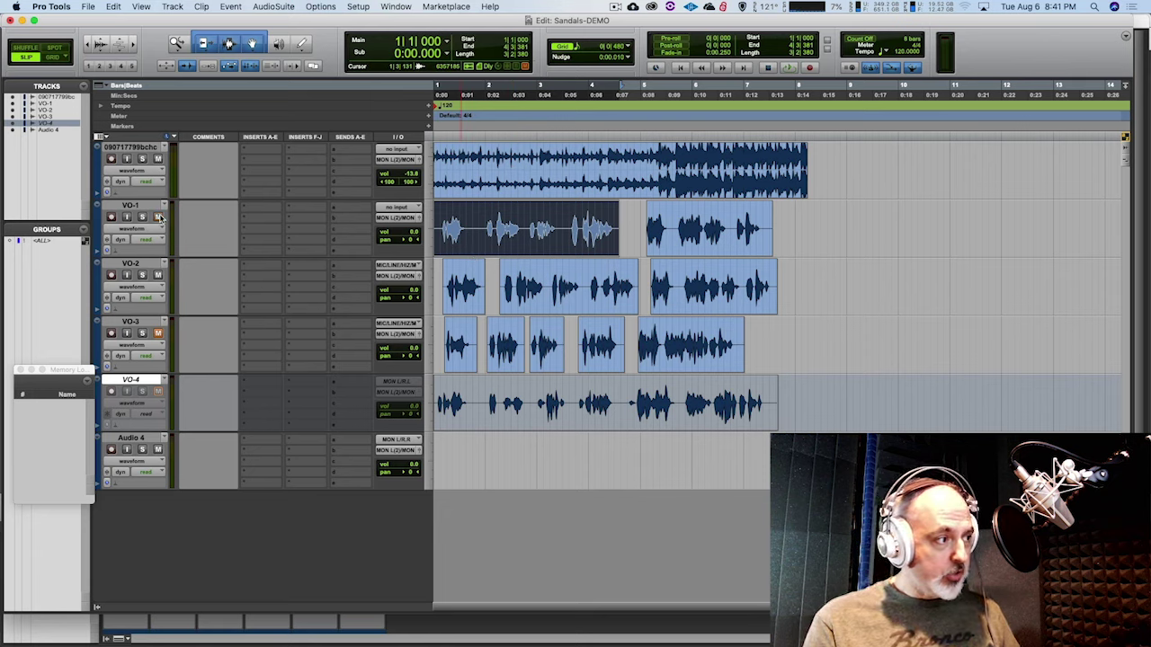
left_click(158, 275)
left_click(490, 189)
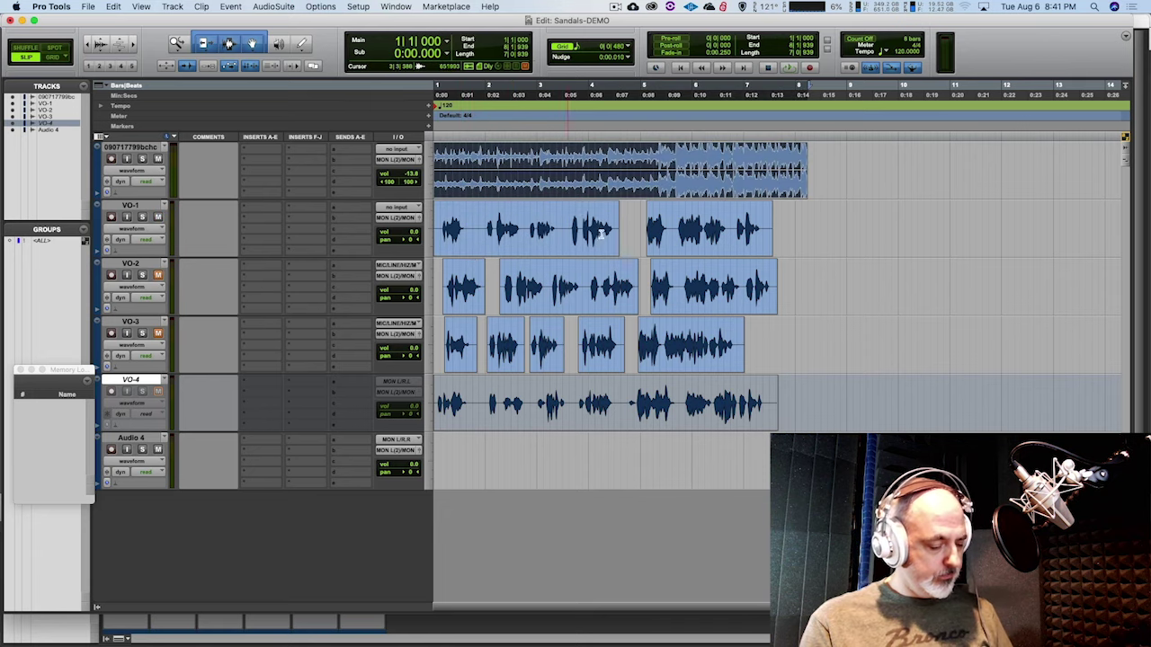
key("space")
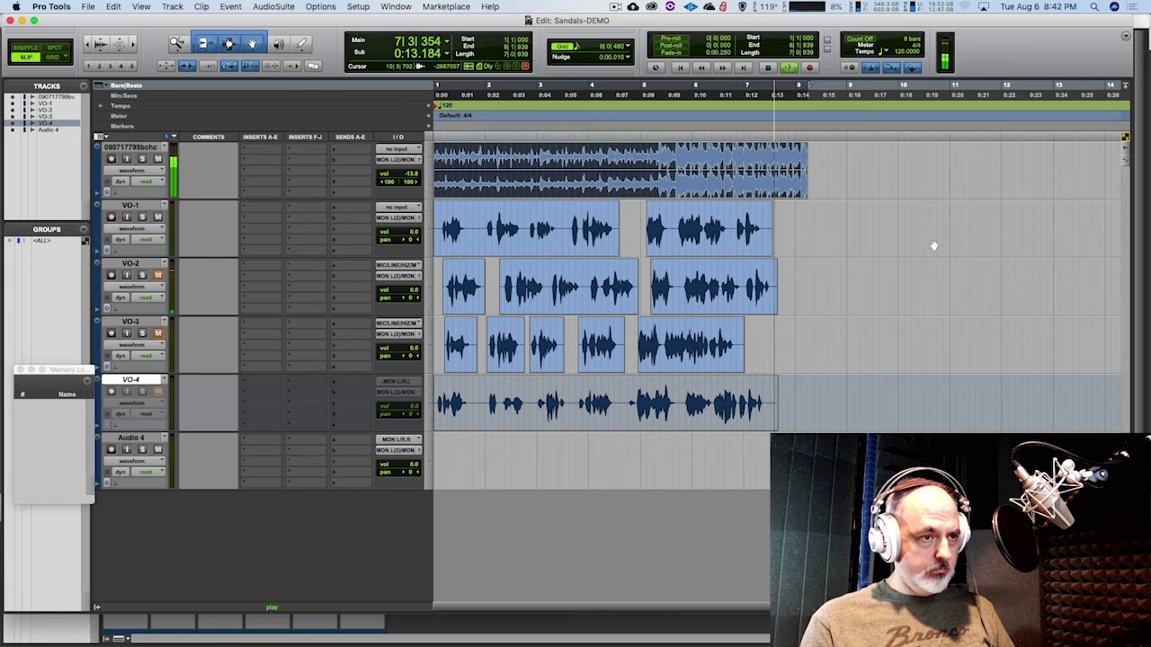
key("space")
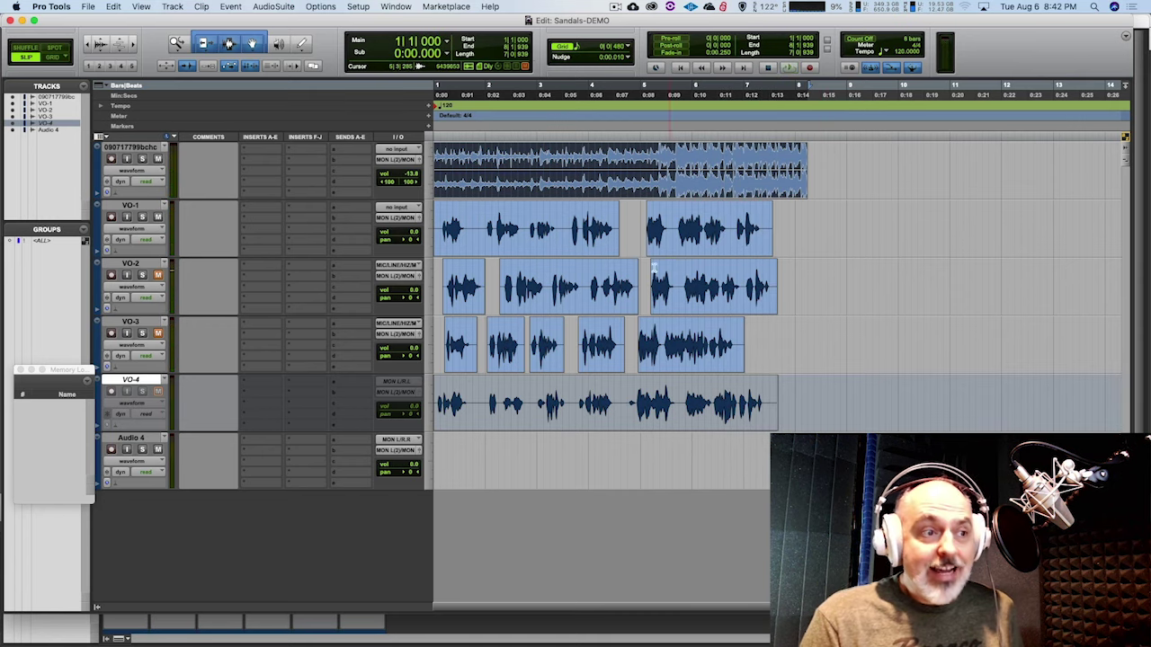
Shift all three VO-2 clips slightly earlier on the timeline.
left_click(456, 307)
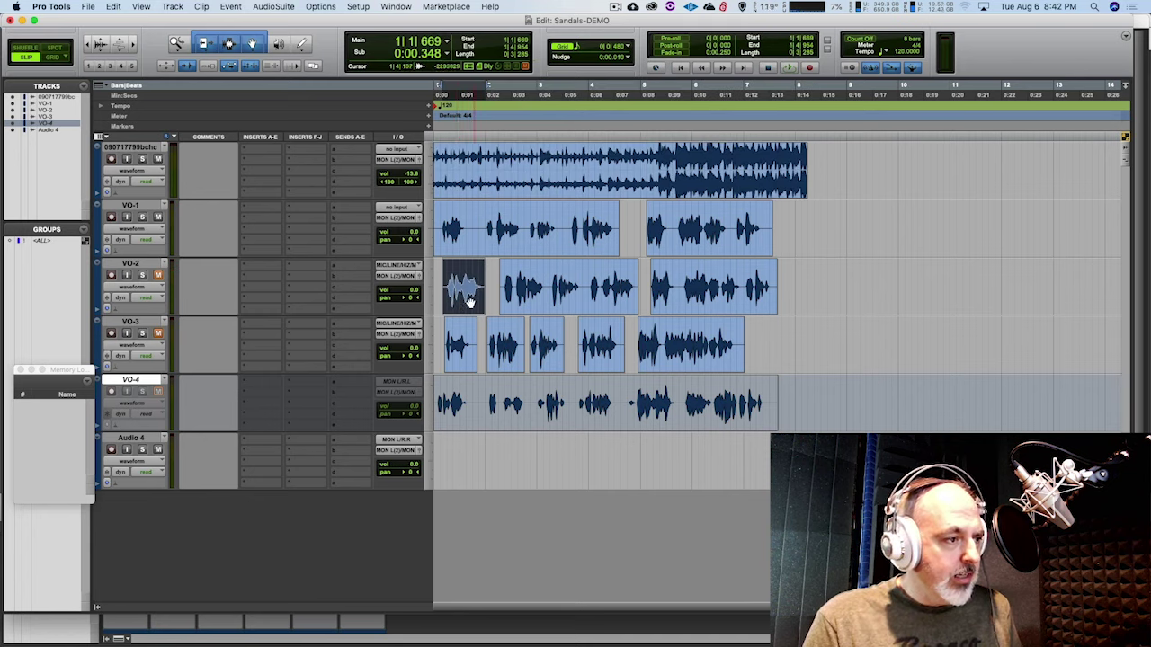
left_click_drag(465, 305, 462, 308)
key("super+bracketright")
left_click_drag(590, 304, 575, 306)
left_click_drag(895, 307, 885, 304)
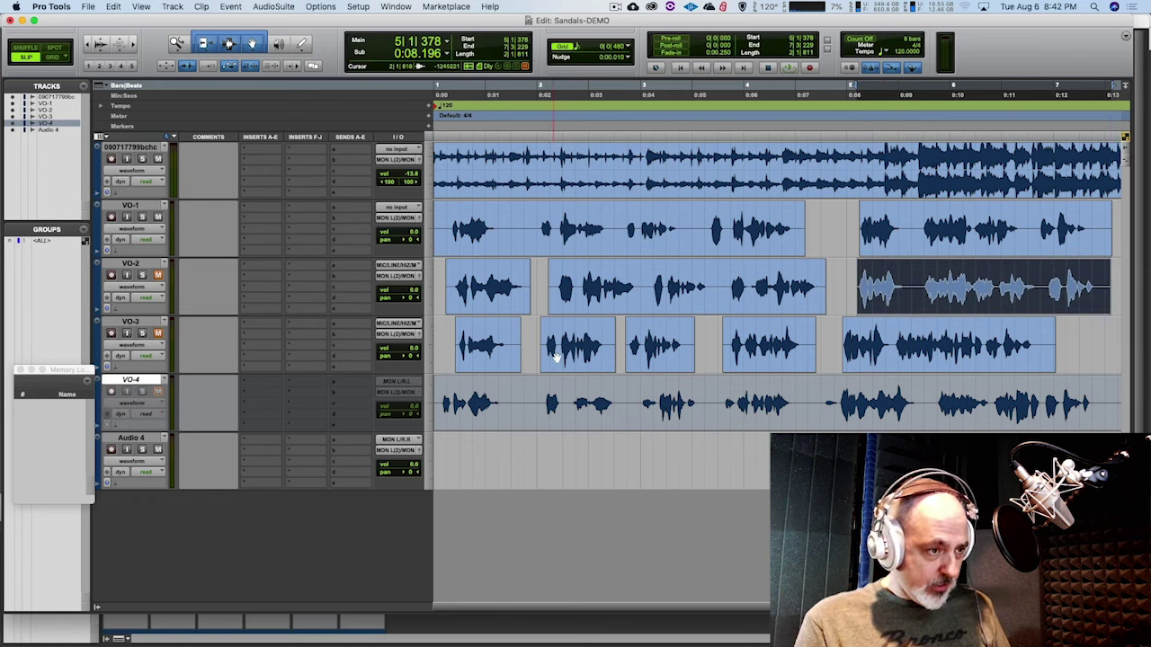
Move VO-3's third and final phrases slightly later.
left_click(667, 360)
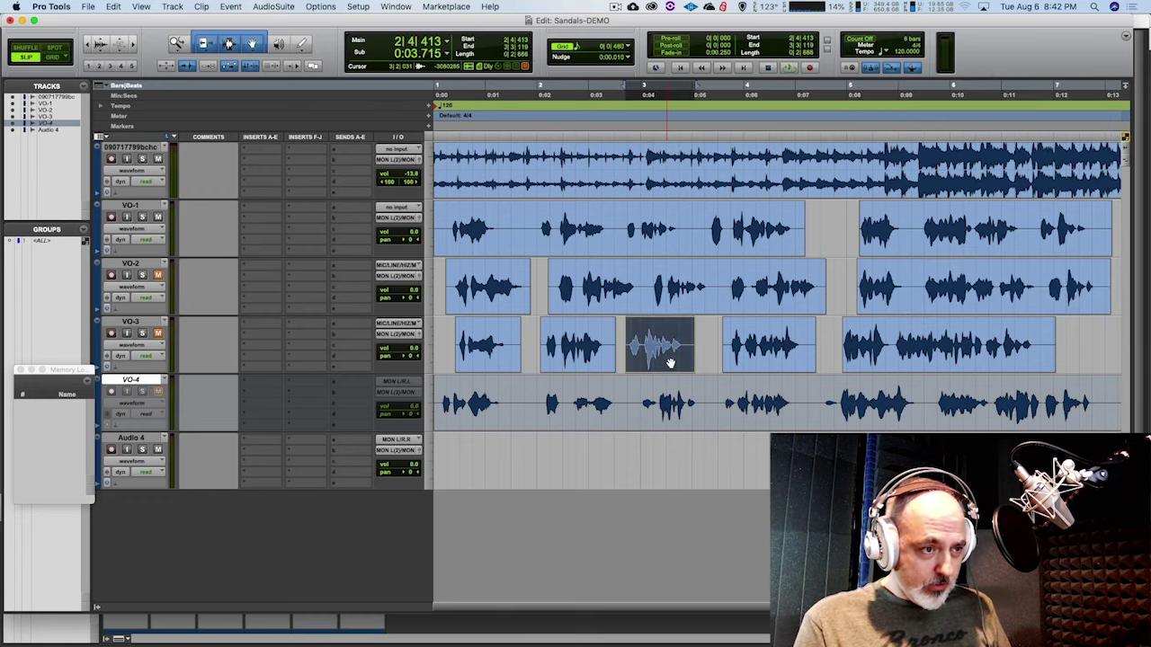
left_click_drag(673, 362, 680, 362)
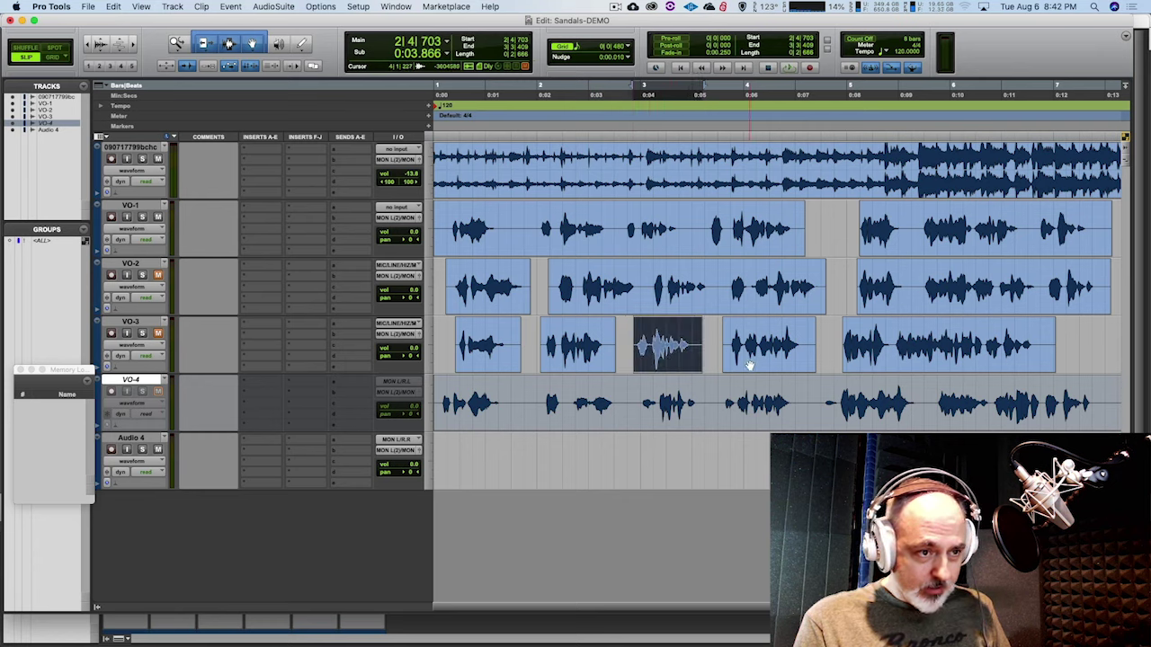
left_click_drag(857, 362, 866, 361)
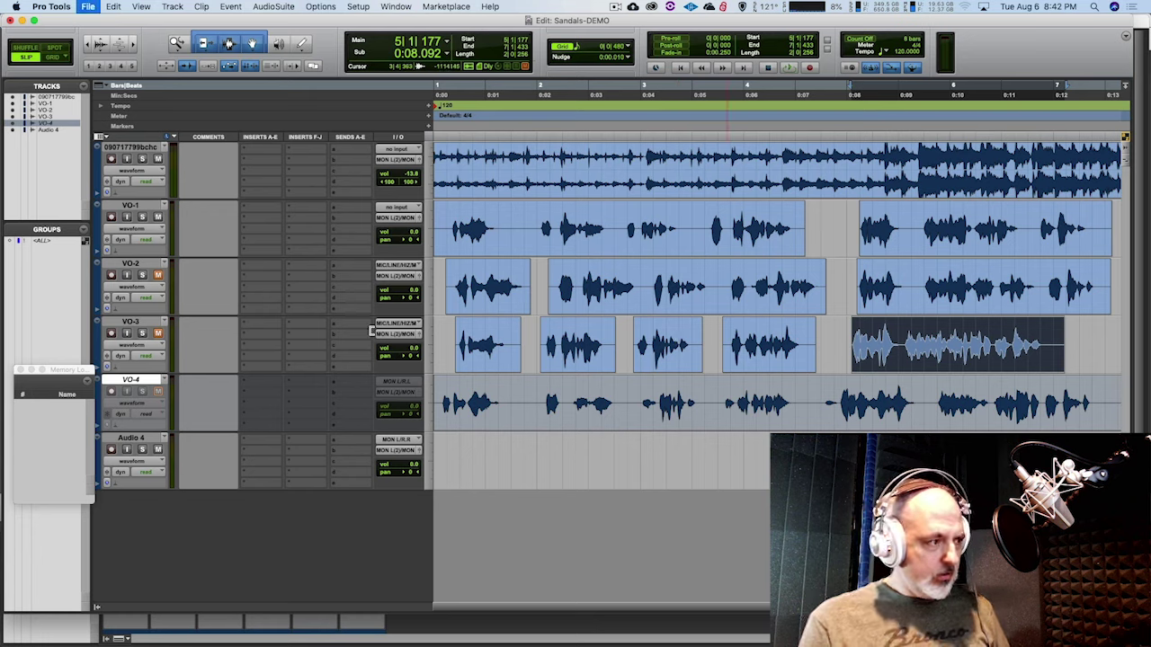
Mute VO-1, unmute VO-3, and play the VO-3 read from the start with the music.
left_click(157, 217)
left_click(159, 333)
left_click(549, 190)
key("space")
key("super+bracketleft")
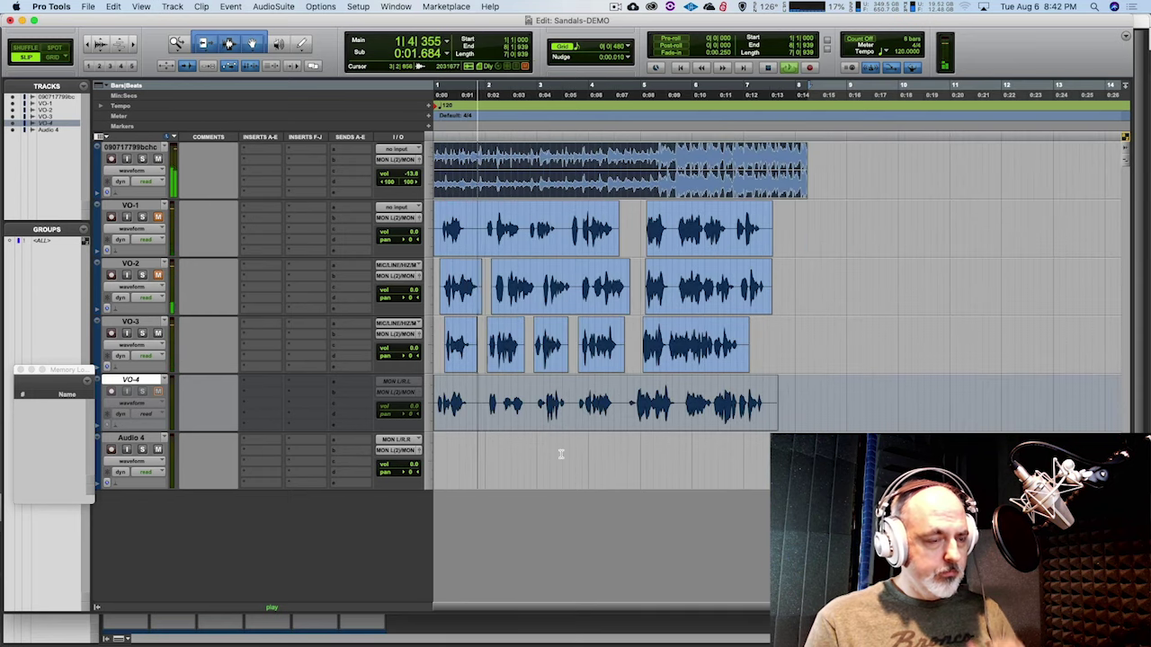
left_click(146, 321)
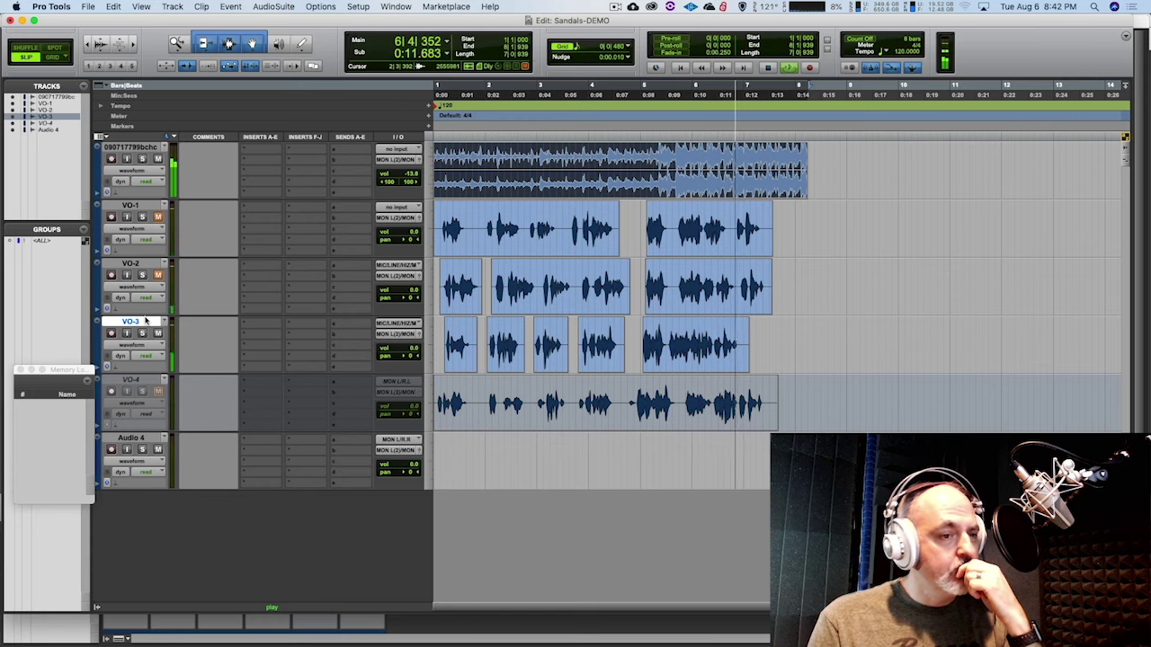
key("space")
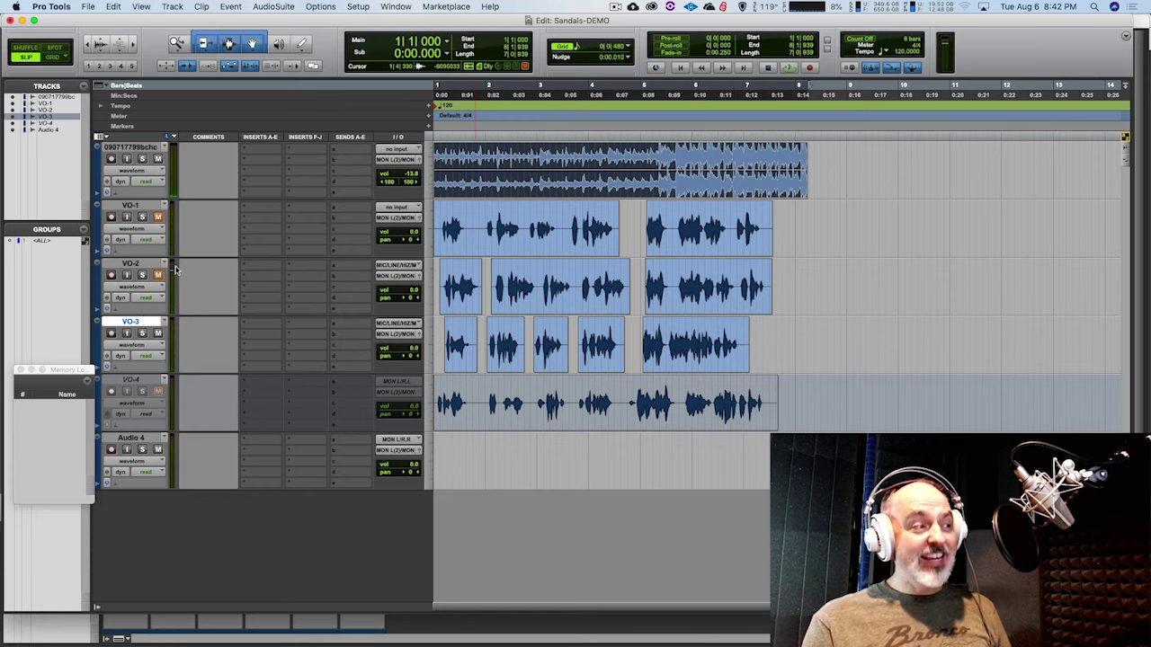
Mute VO-3, unmute VO-2, and play the VO-2 read from the start with the music.
left_click(158, 333)
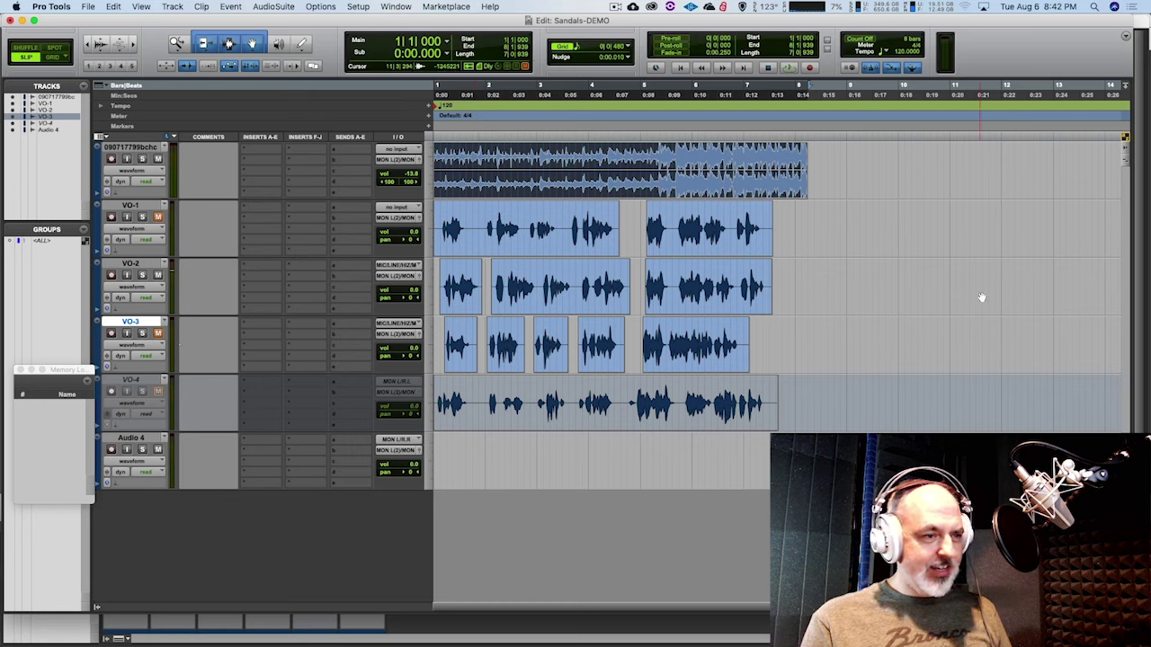
left_click(126, 264)
key("space")
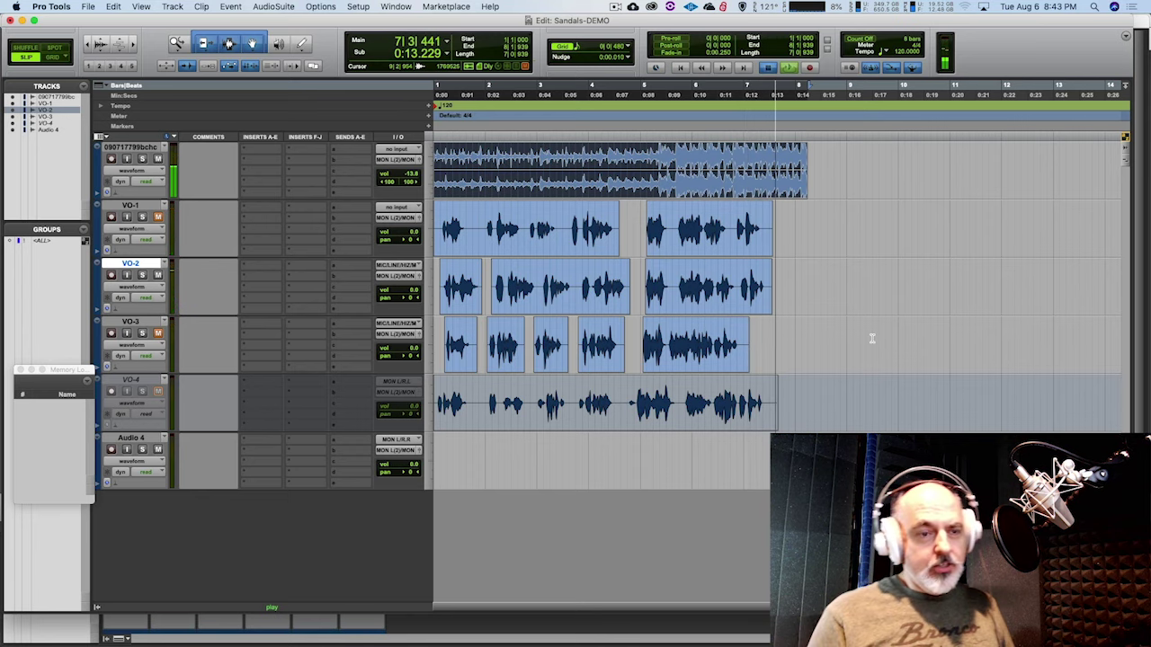
Mute VO-2, unmute VO-1, and play the VO-1 read from the start with the music.
key("space")
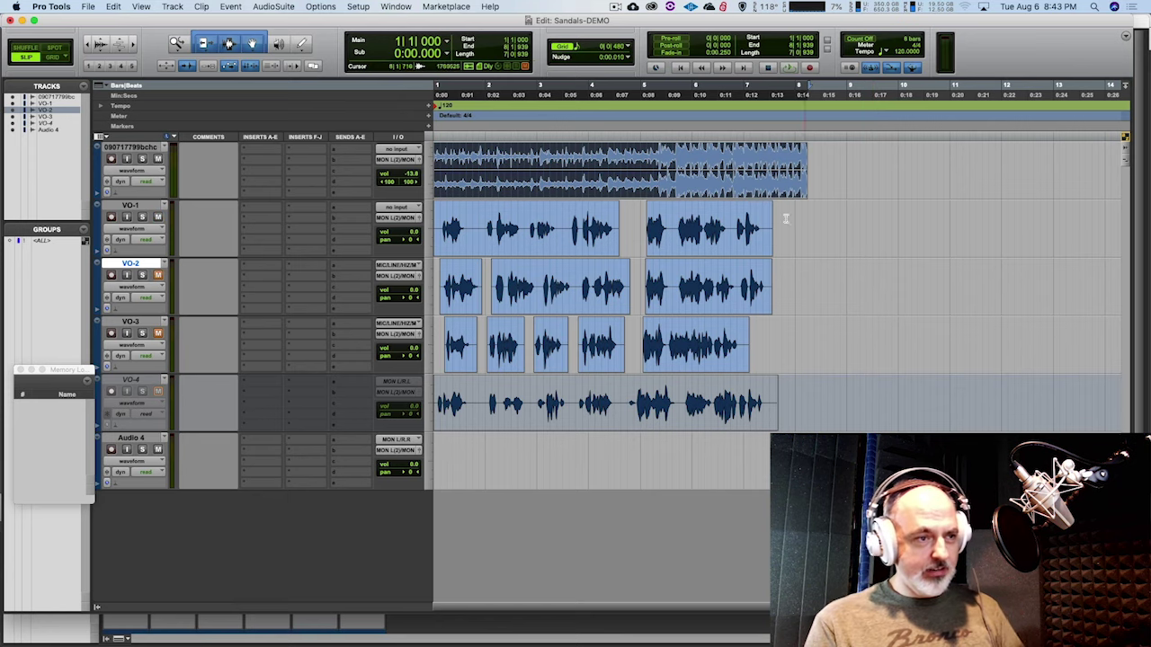
key("space")
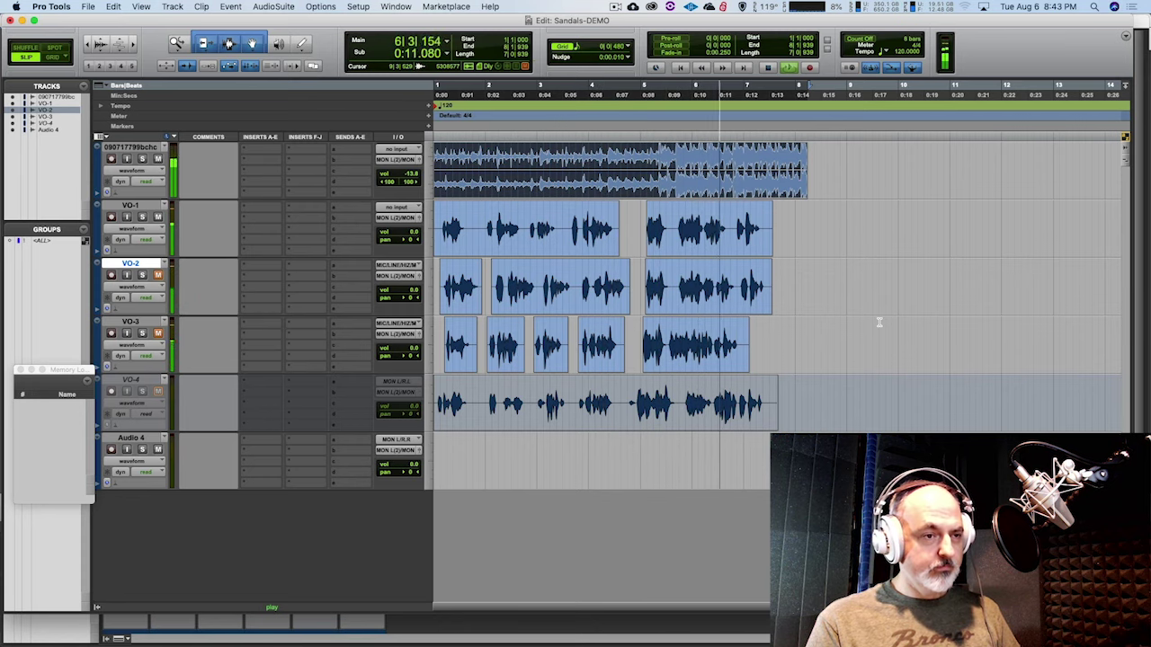
key("space")
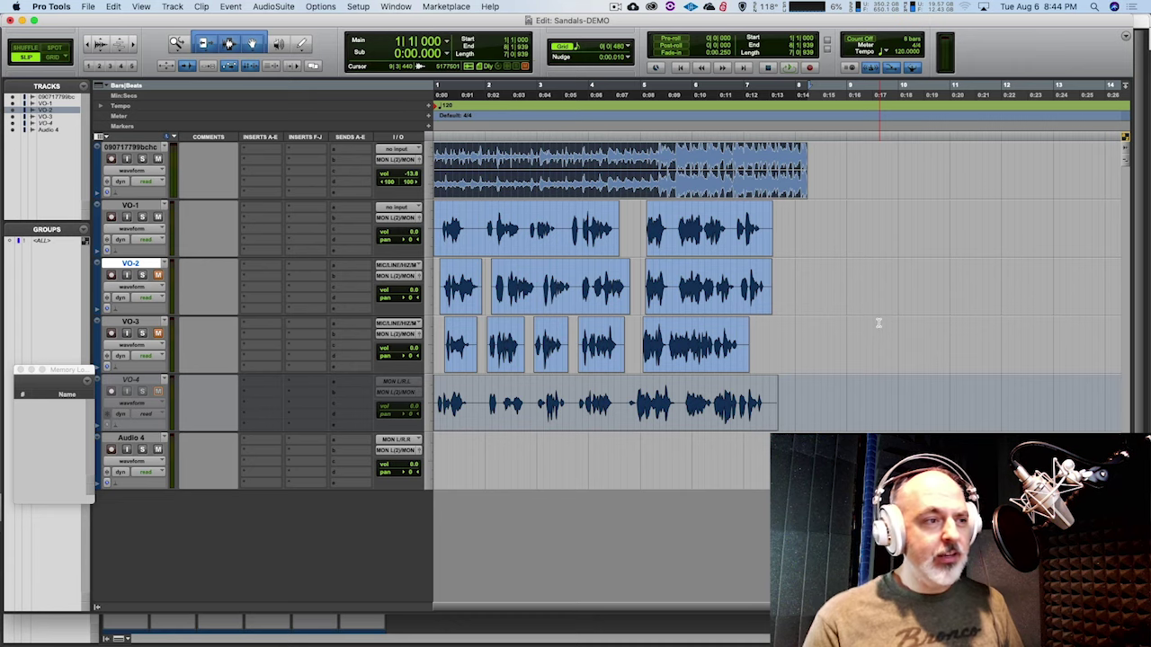
Select and play VO-1's fourth phrase, and play the spot from the start.
left_click_drag(568, 229, 619, 229)
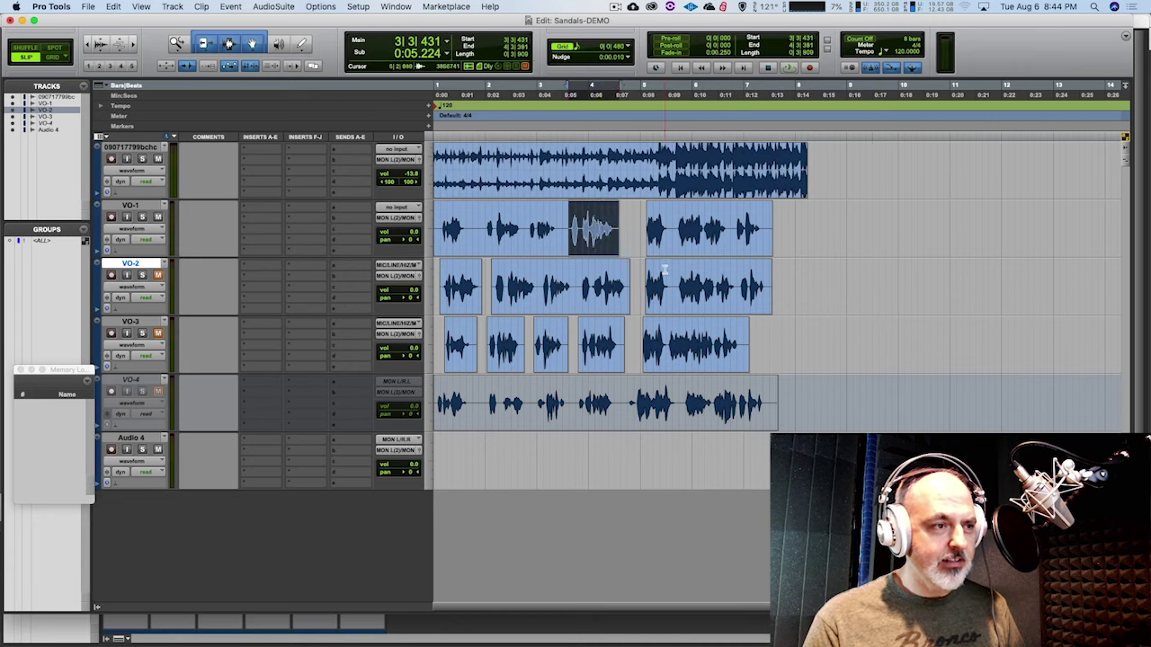
key("space")
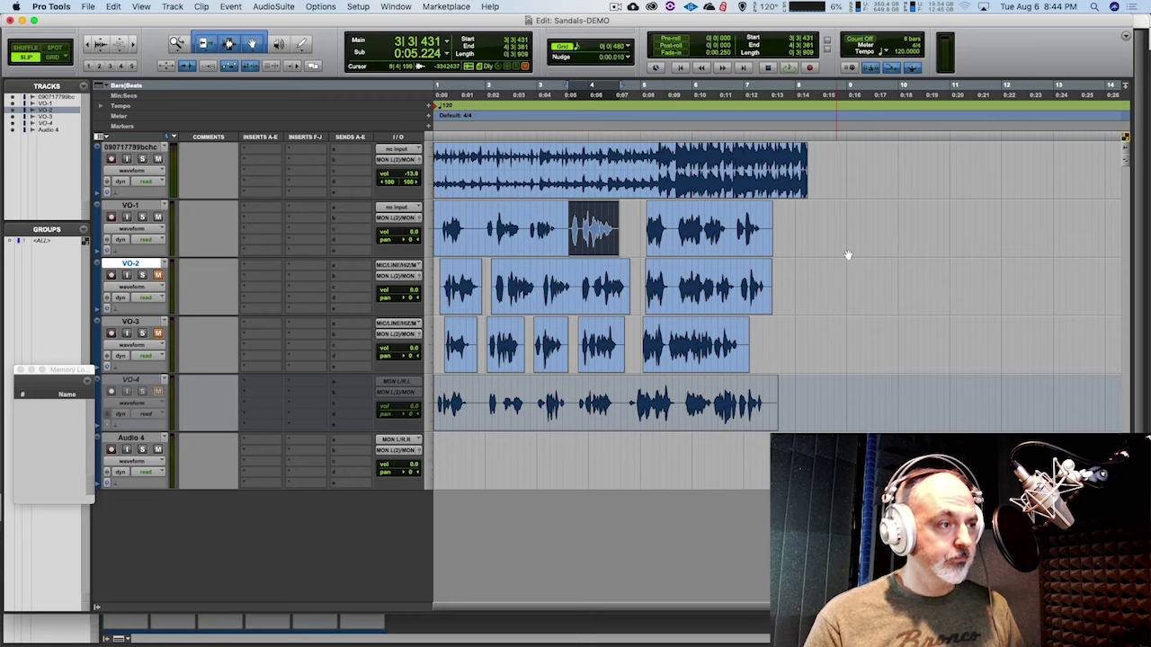
key("space")
key("space")
key("Return")
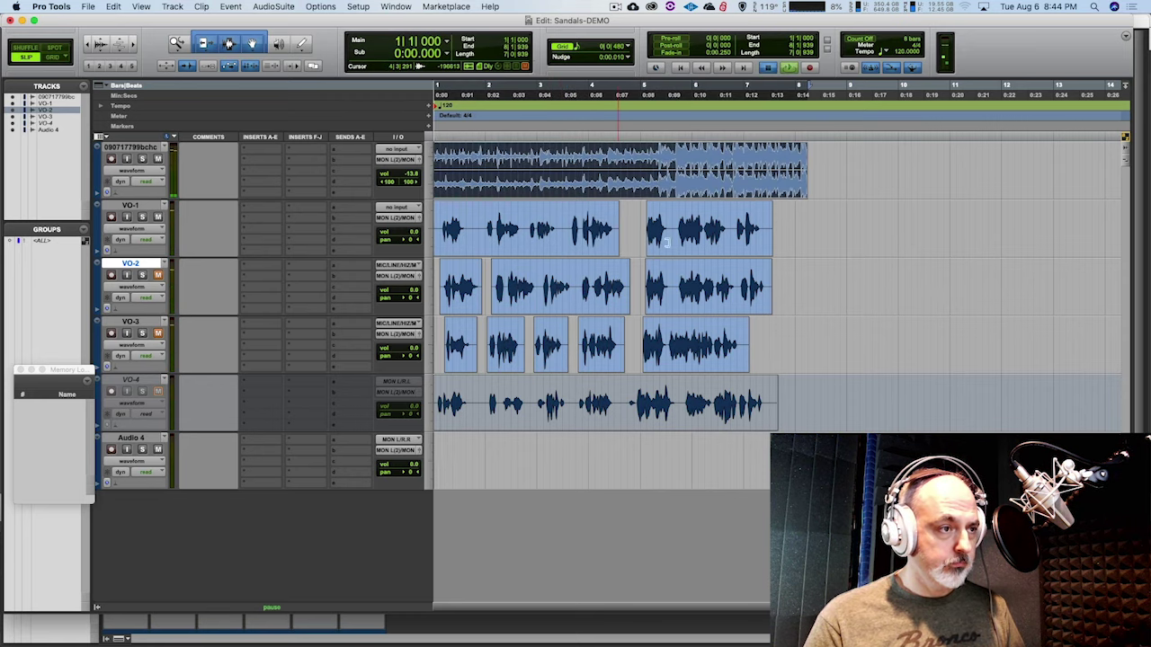
Add a fade-in of about 0.145 s at the start of the music clip and play the opening.
key("r")
key("r")
key("t")
key("t")
key("t")
key("t")
left_click(450, 162)
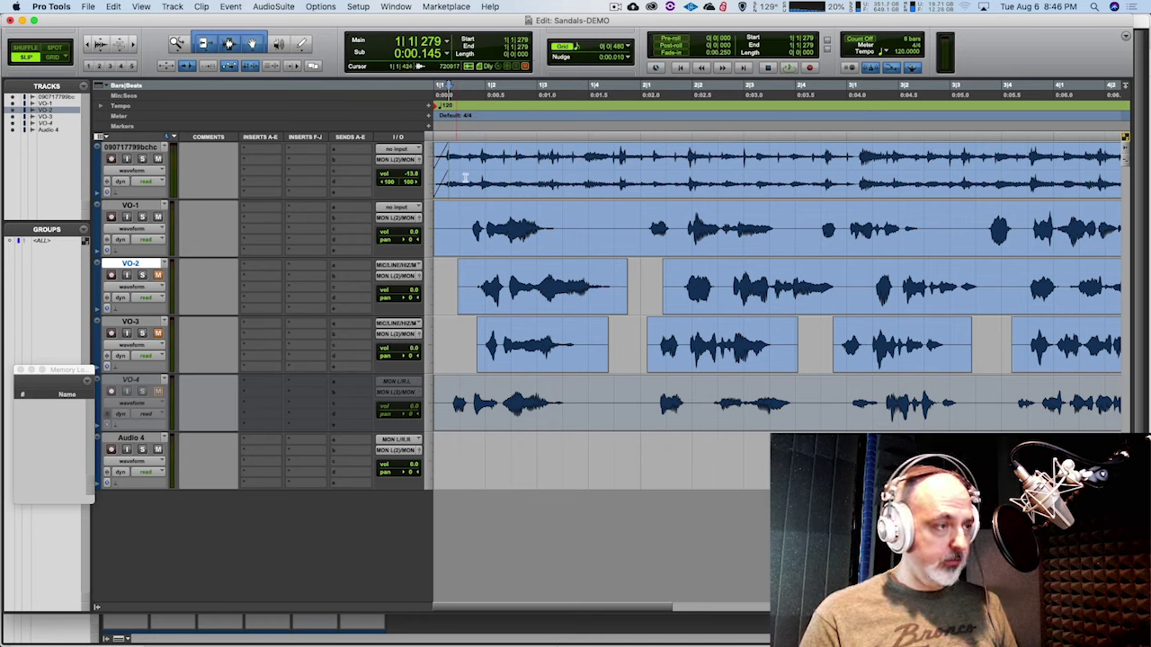
double_click(511, 190)
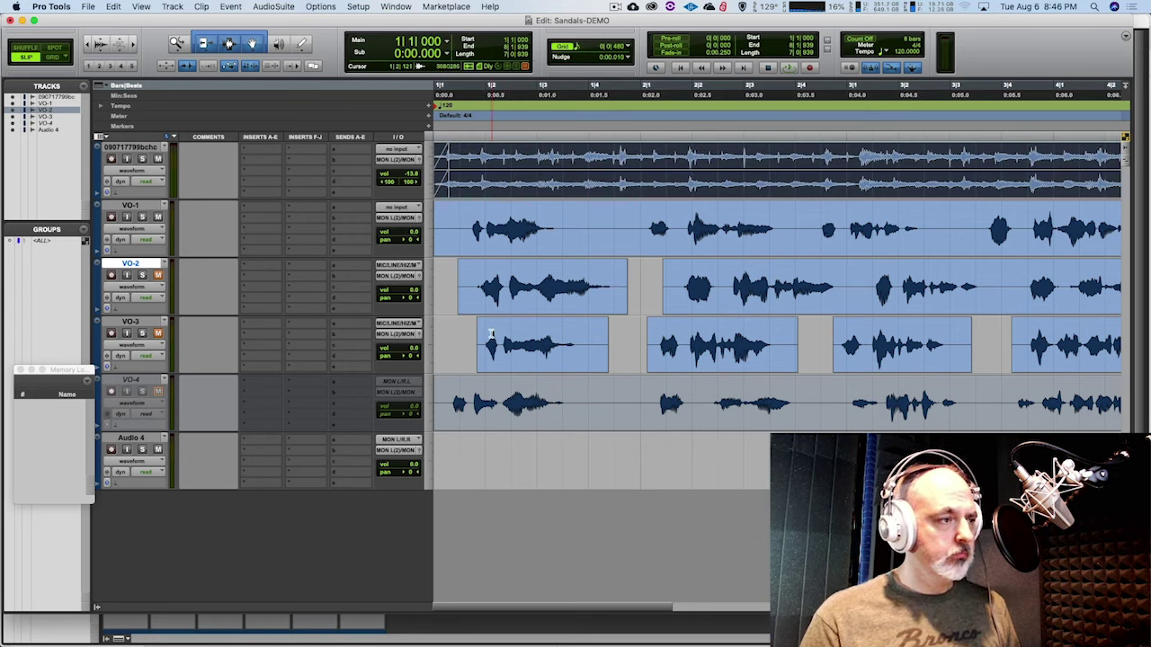
key("space")
key("space")
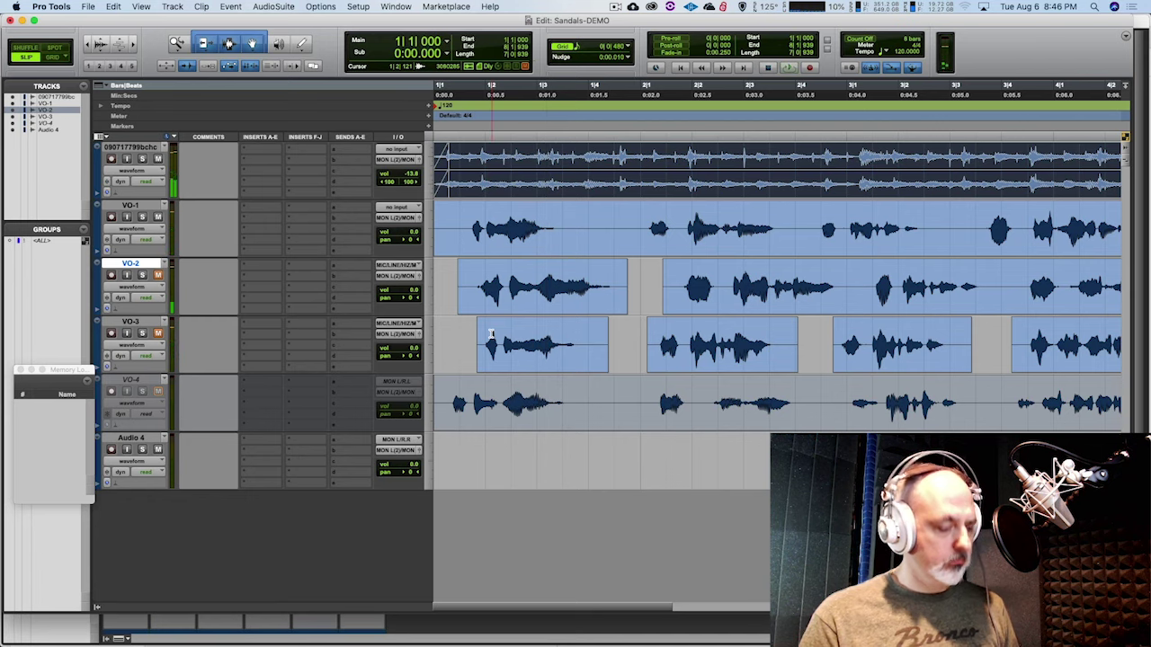
Replace the music's fade-in with one of about 0.226 s and play the opening with VO-1.
left_click(457, 149)
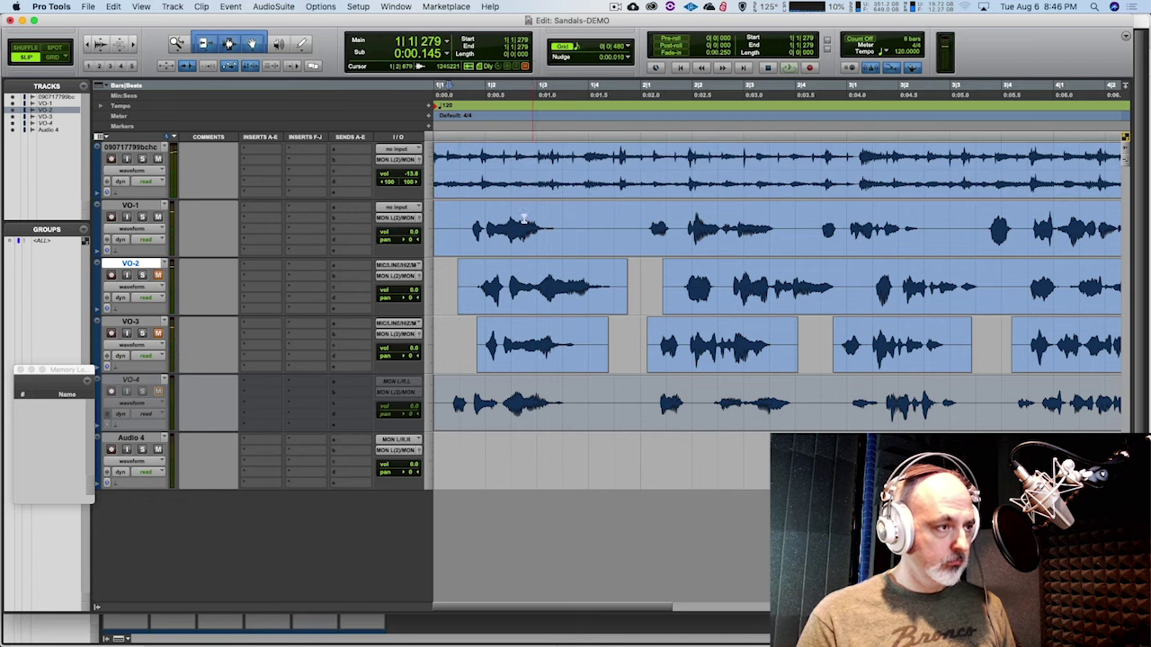
left_click(462, 149)
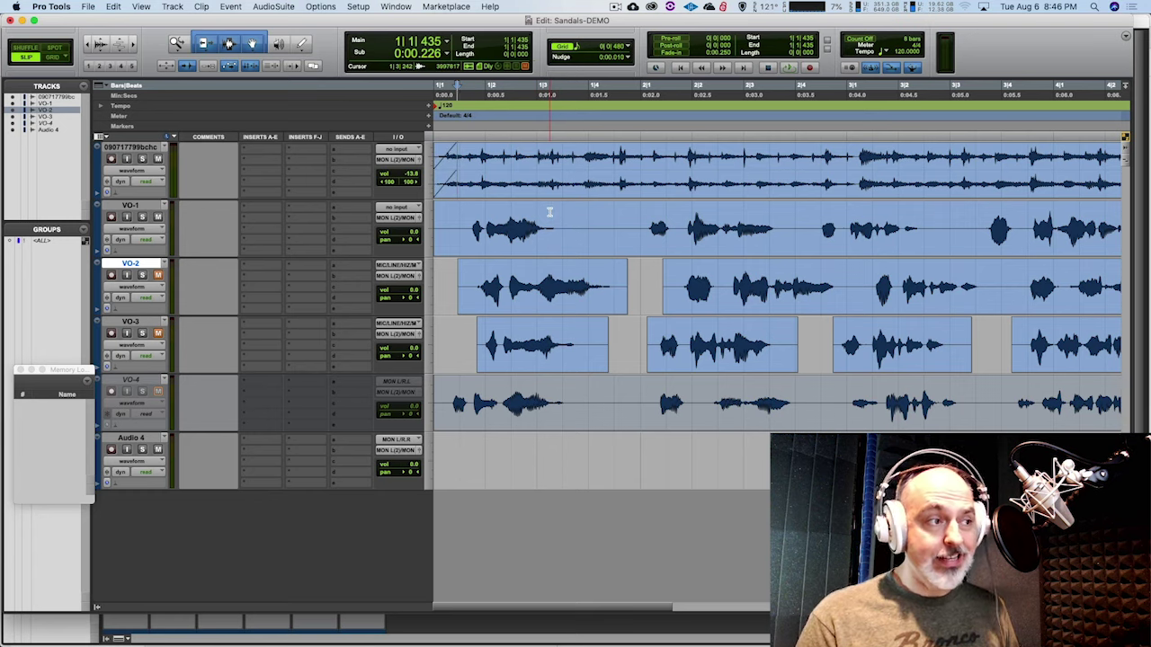
left_click(491, 188)
key("space")
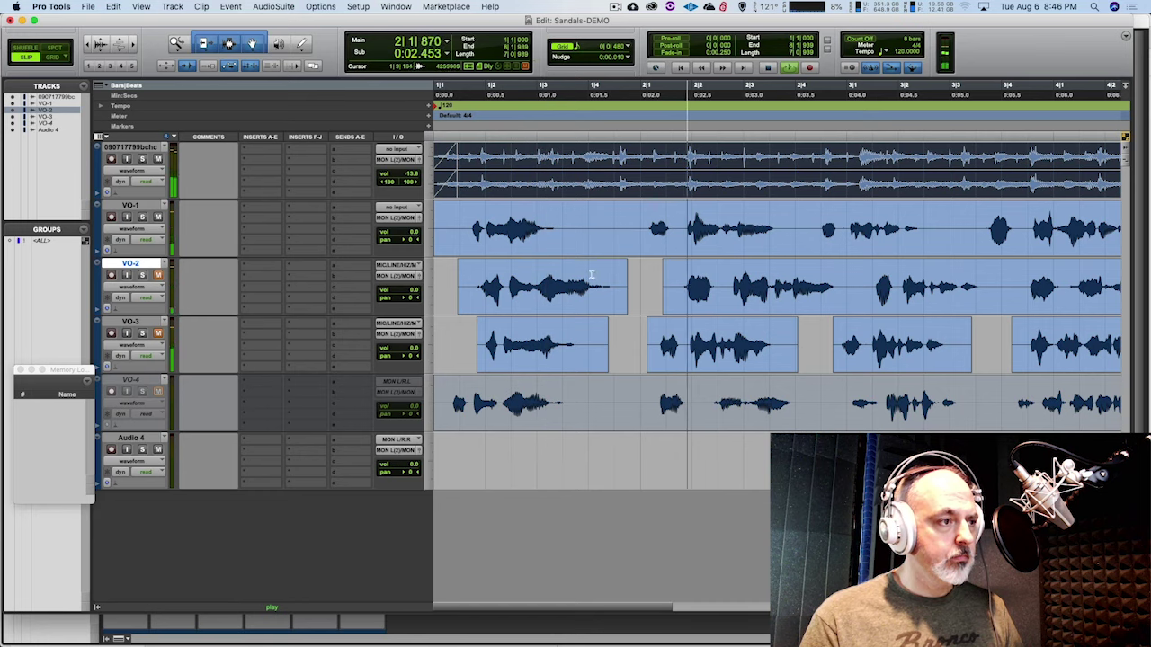
key("space")
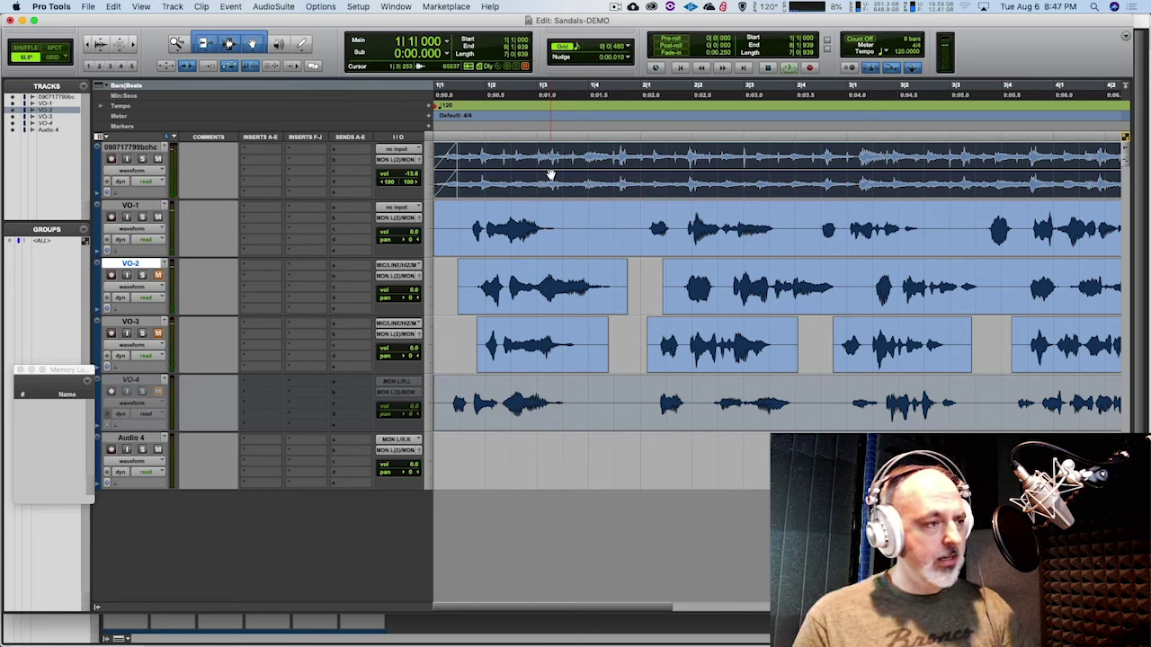
key("space")
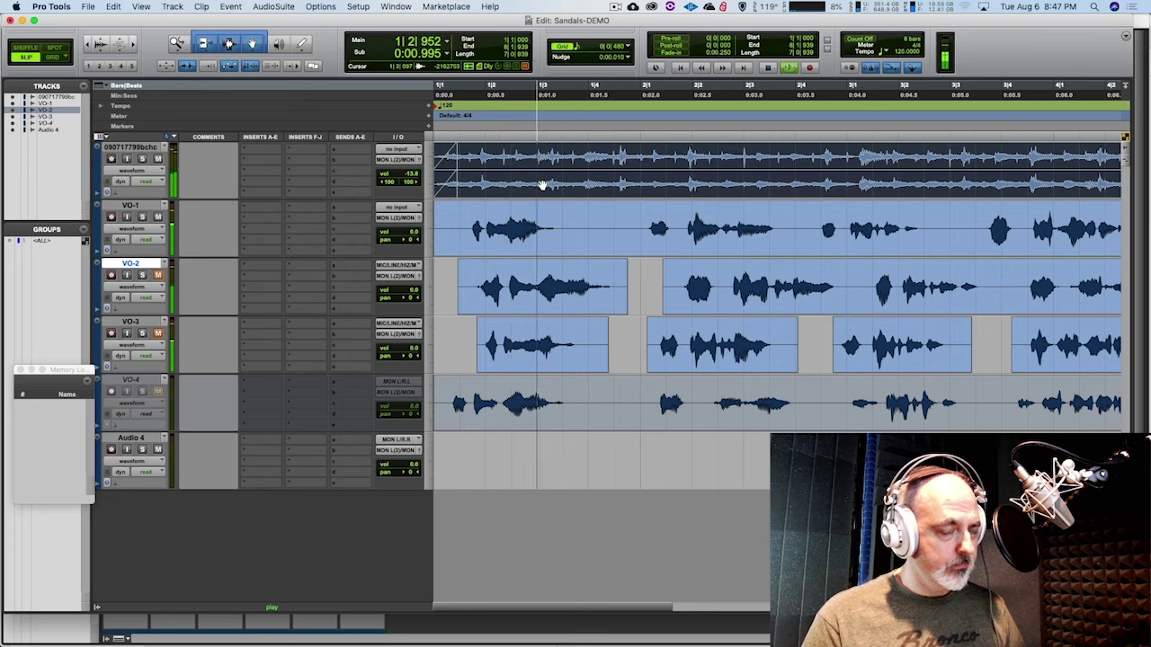
key("space")
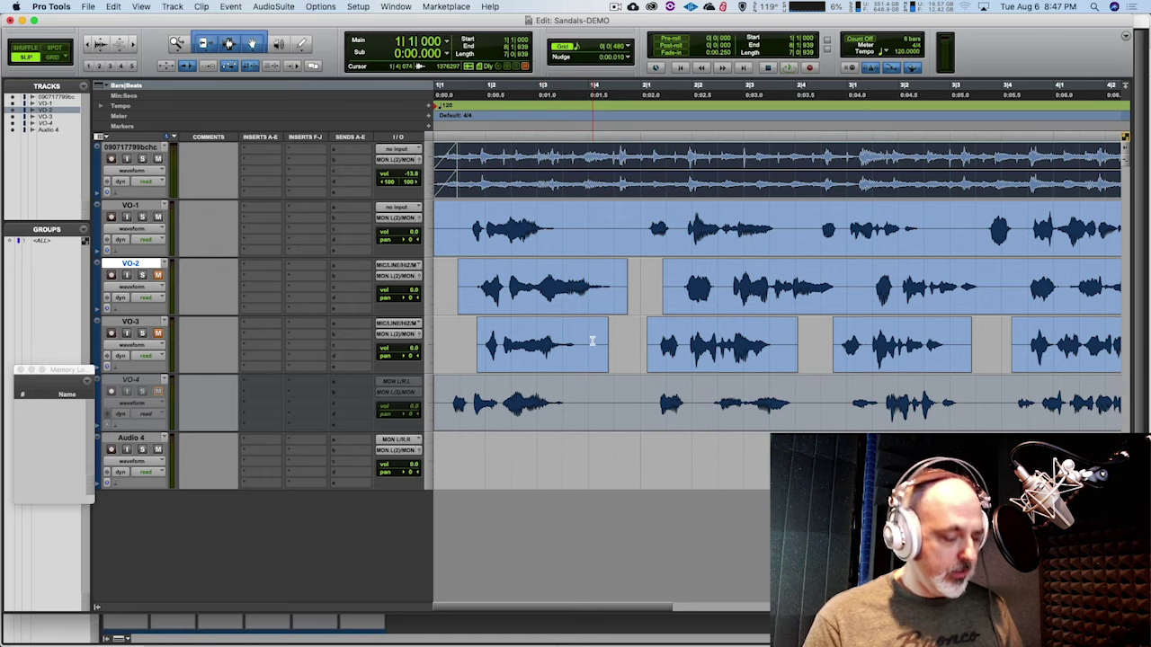
Select all music and voice-over clips and move them together about 0.417 s later.
key("super+bracketleft")
key("super+bracketleft")
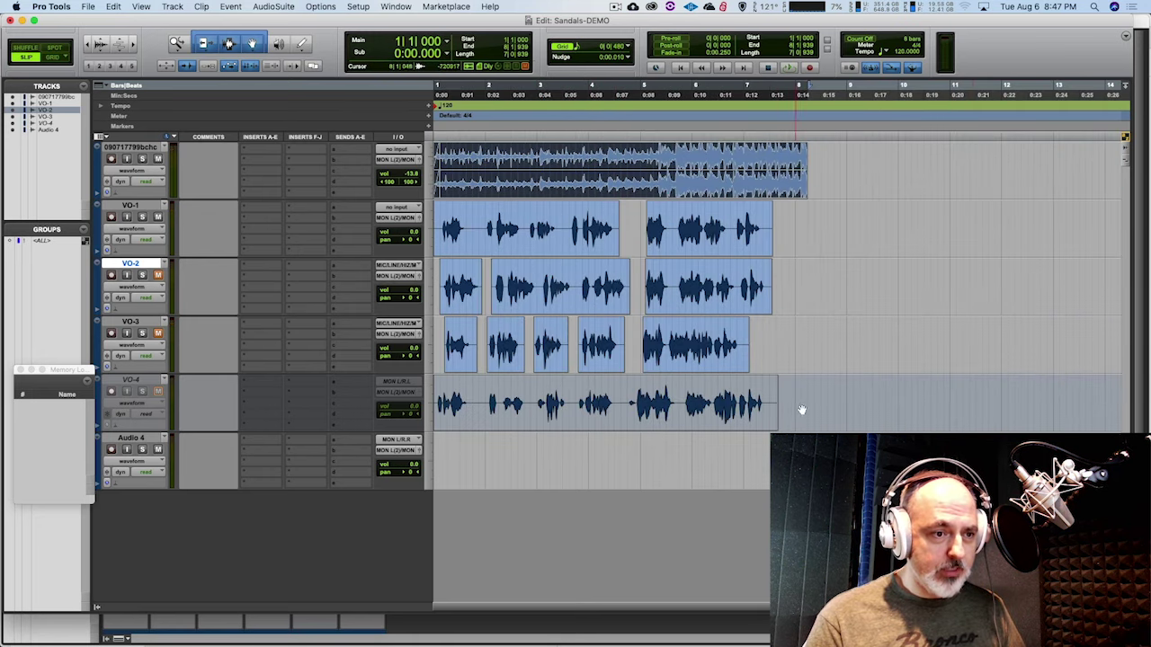
left_click_drag(820, 406, 430, 147)
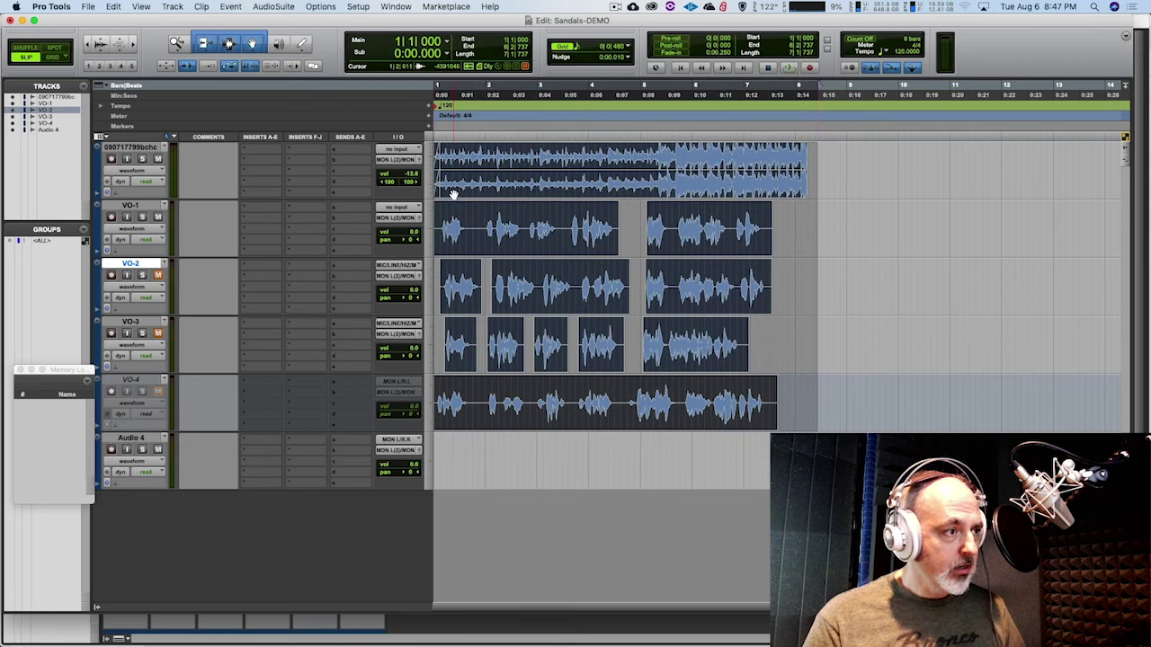
left_click_drag(454, 193, 468, 199)
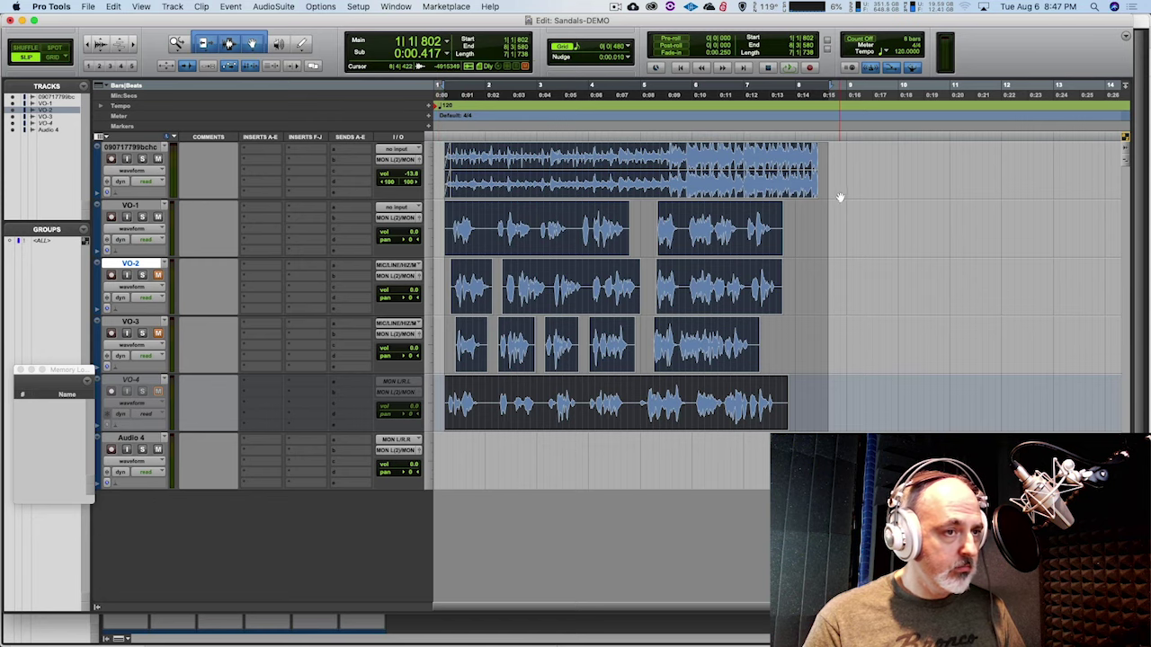
Extend the music clip's start and its fade-in back to the beginning of the session.
key("super+a")
key("super+bracketleft")
key("super+bracketright")
key("super+bracketright")
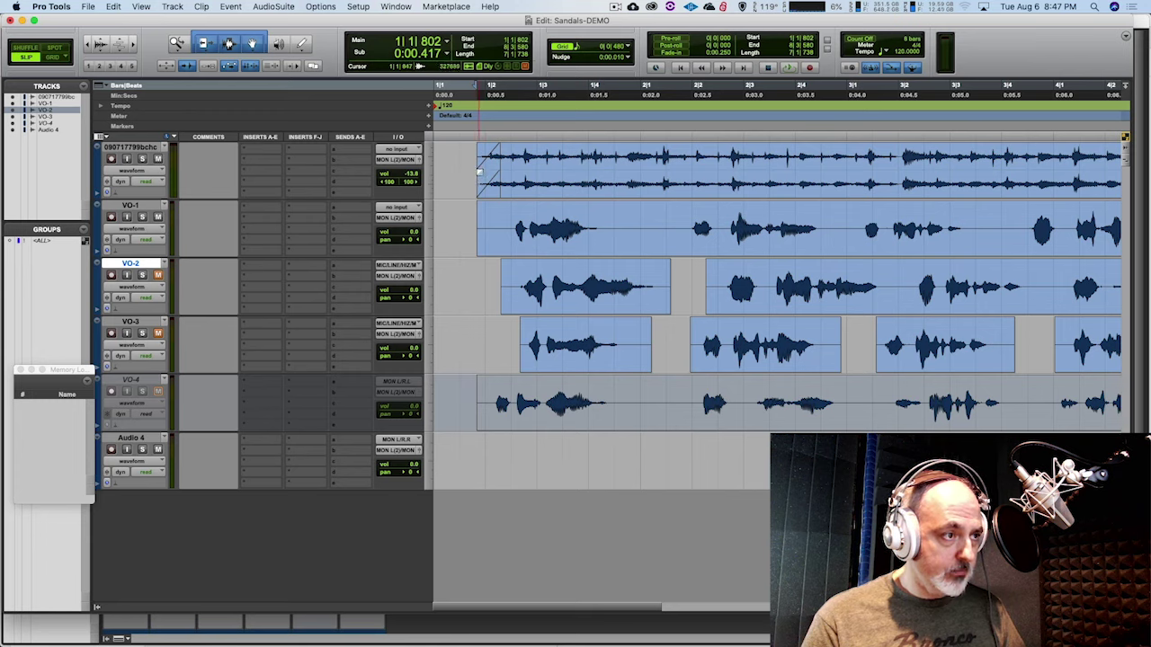
left_click_drag(500, 171, 435, 171)
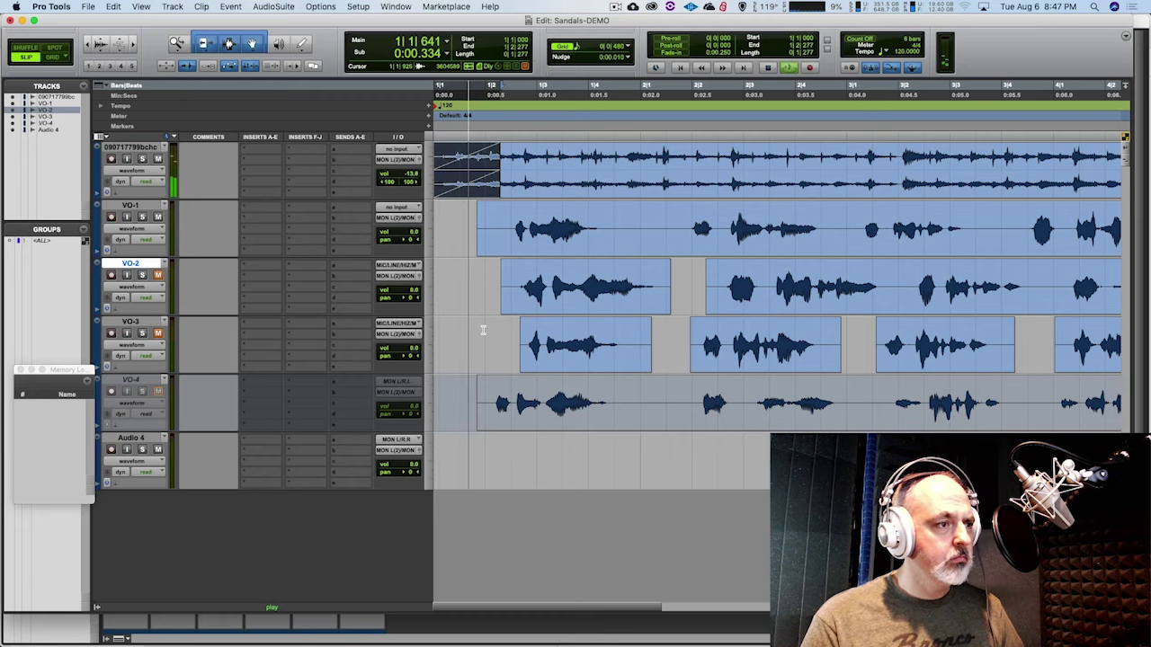
Play the spot from the start to check the lengthened music fade-in against VO-1's entry.
key("space")
left_click(550, 192)
key("space")
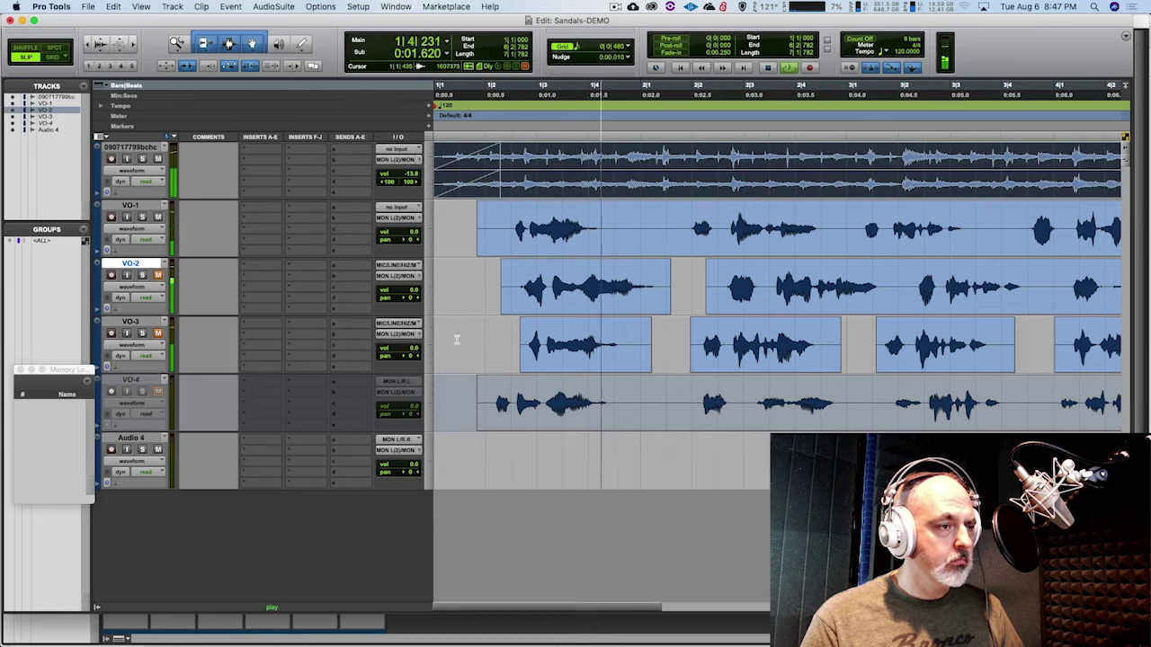
key("space")
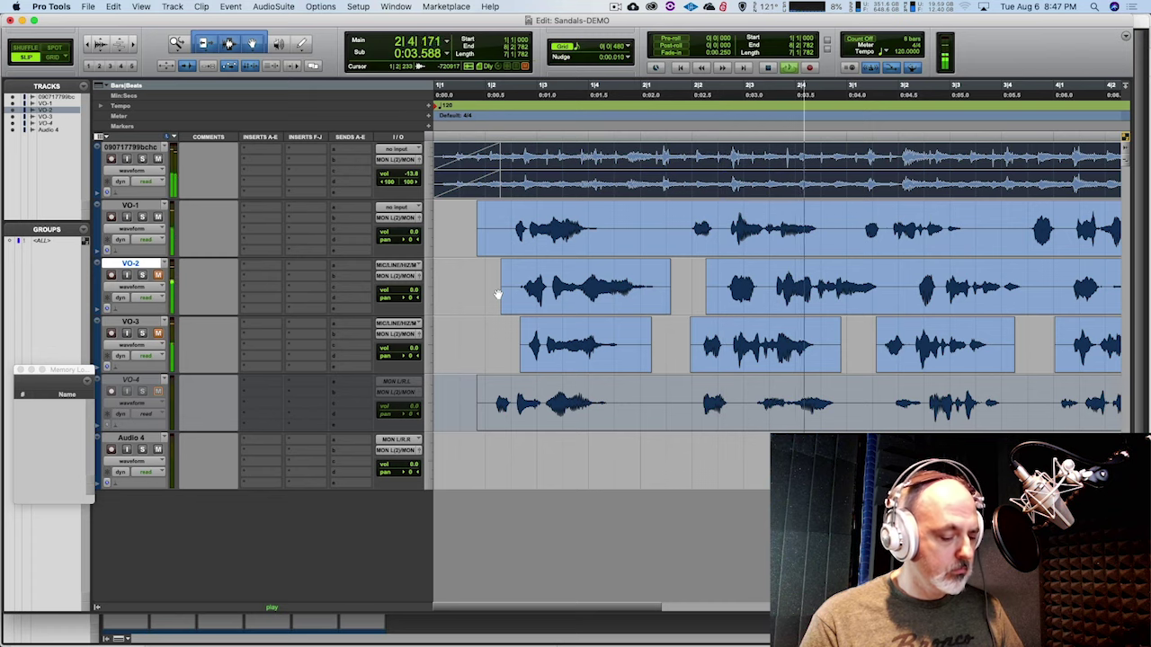
key("r")
key("r")
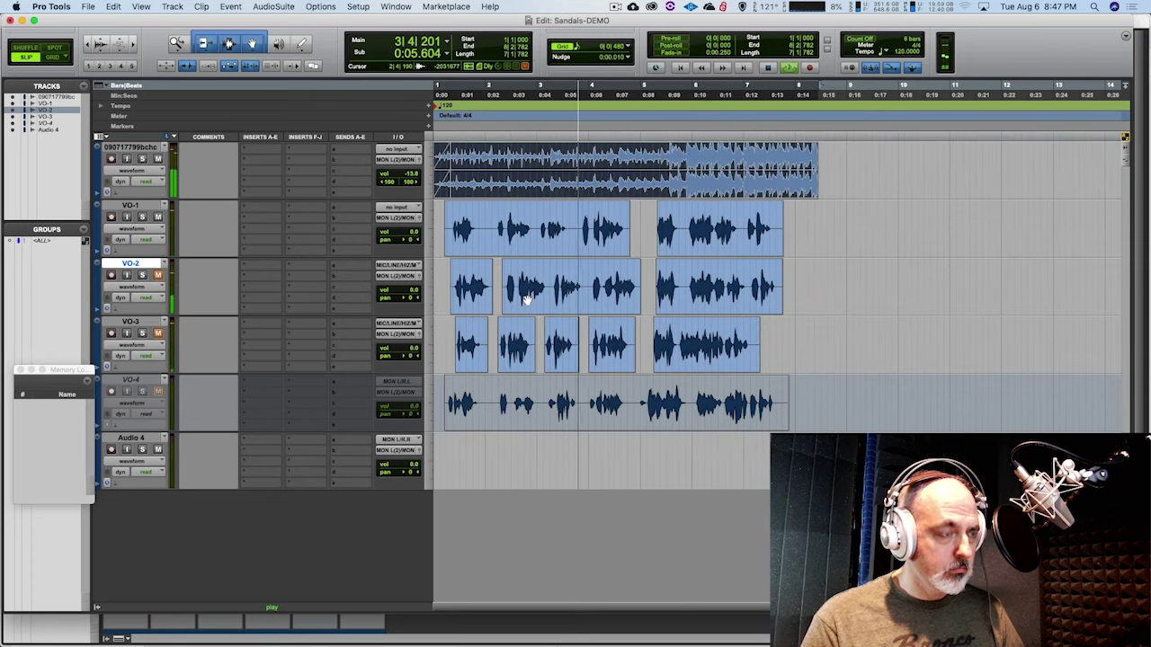
key("space")
key("space")
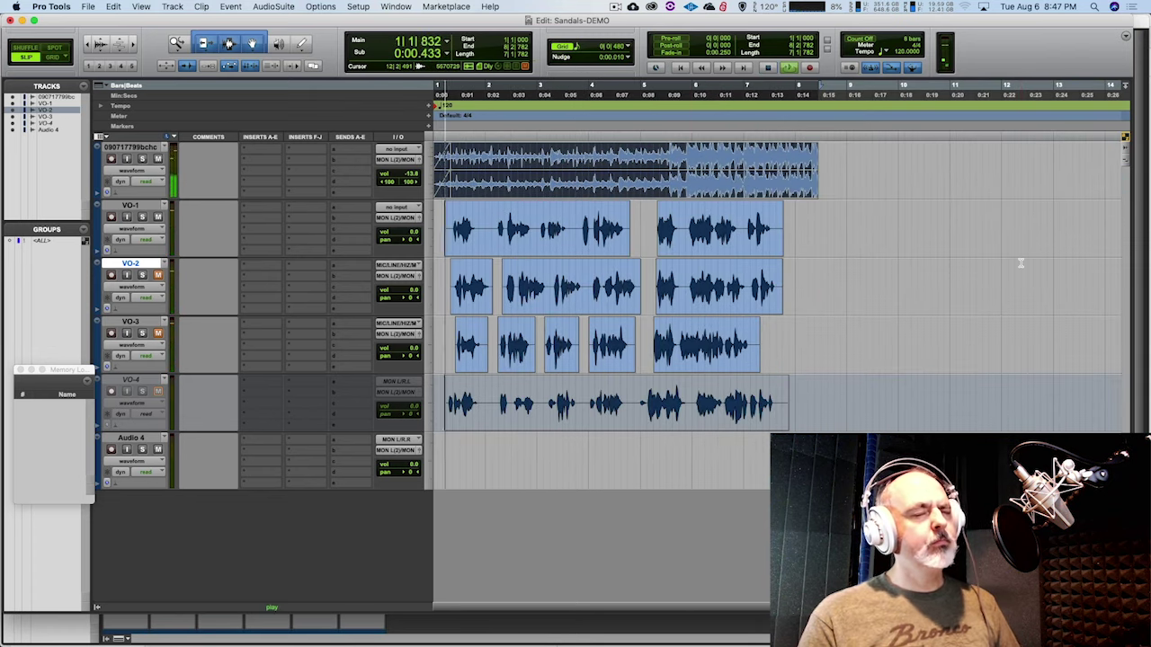
key("space")
key("space")
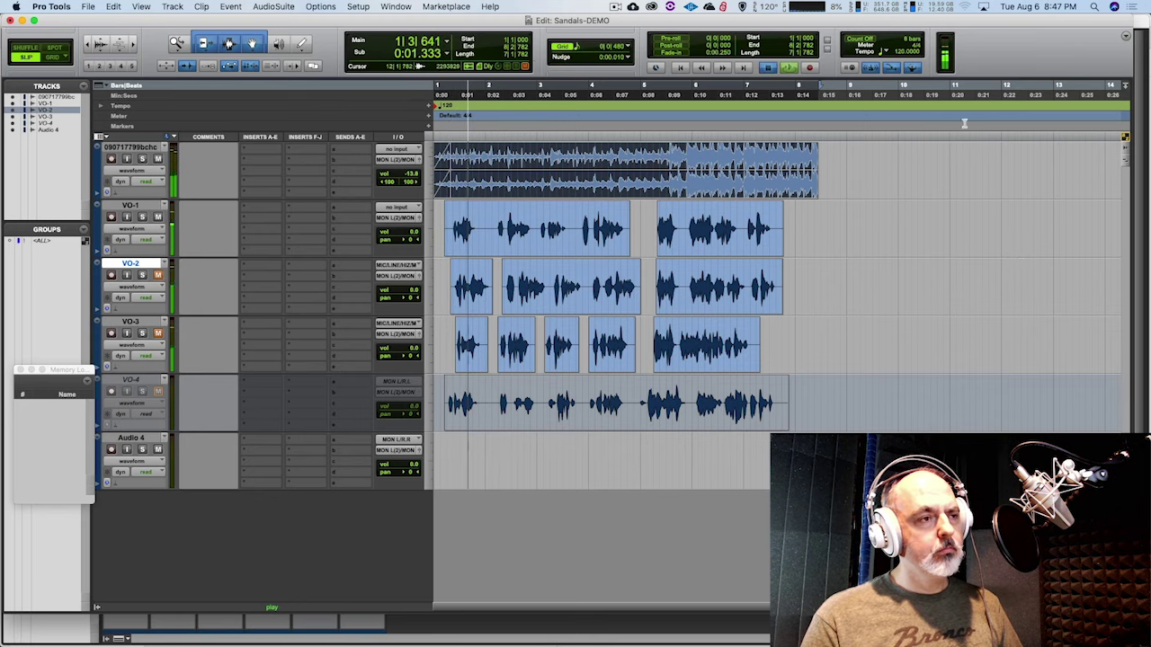
key("space")
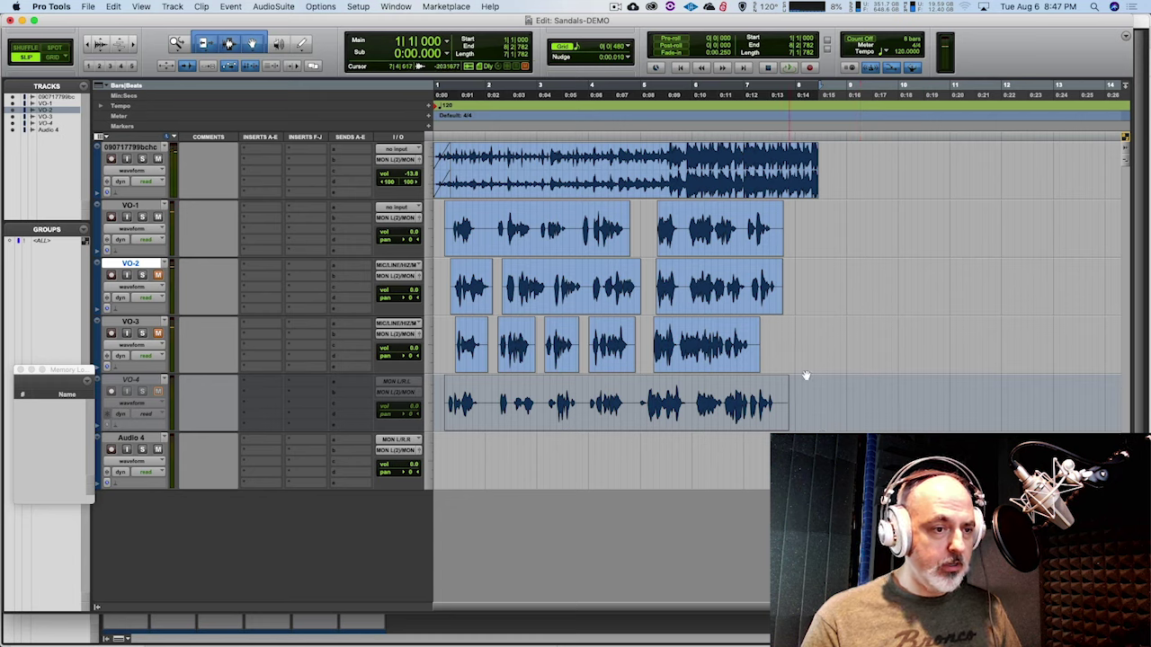
Move all clips about 0.23 s later together and extend the music's start and fade-in back to the session start.
left_click_drag(818, 402, 486, 186)
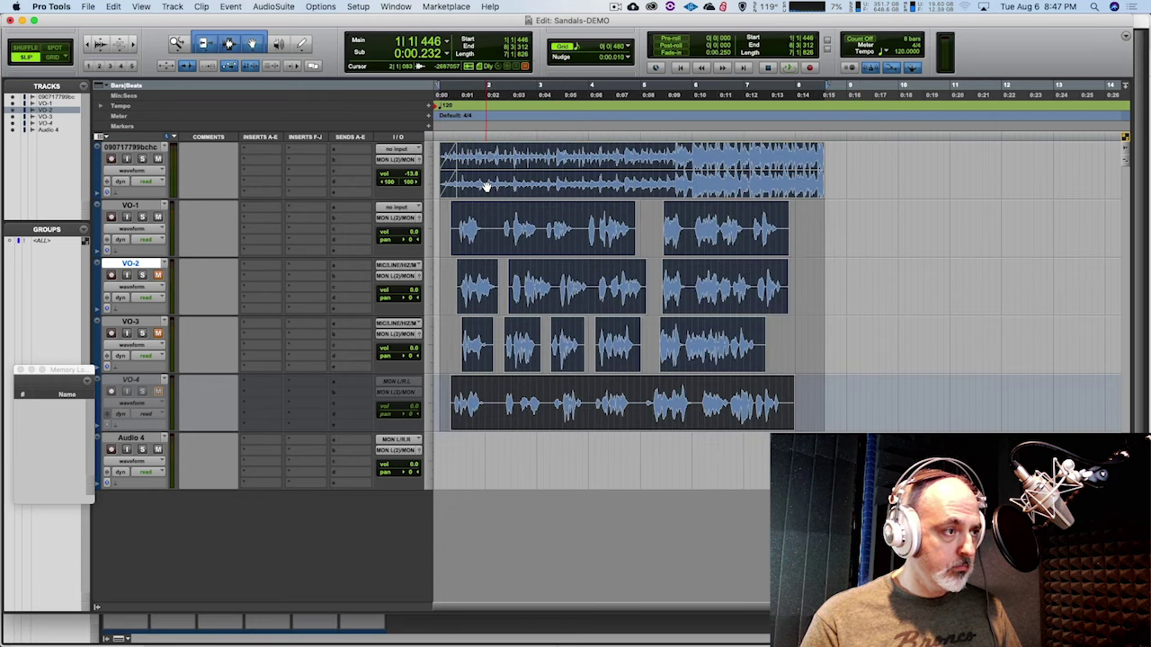
left_click(895, 187)
key("super+bracketleft")
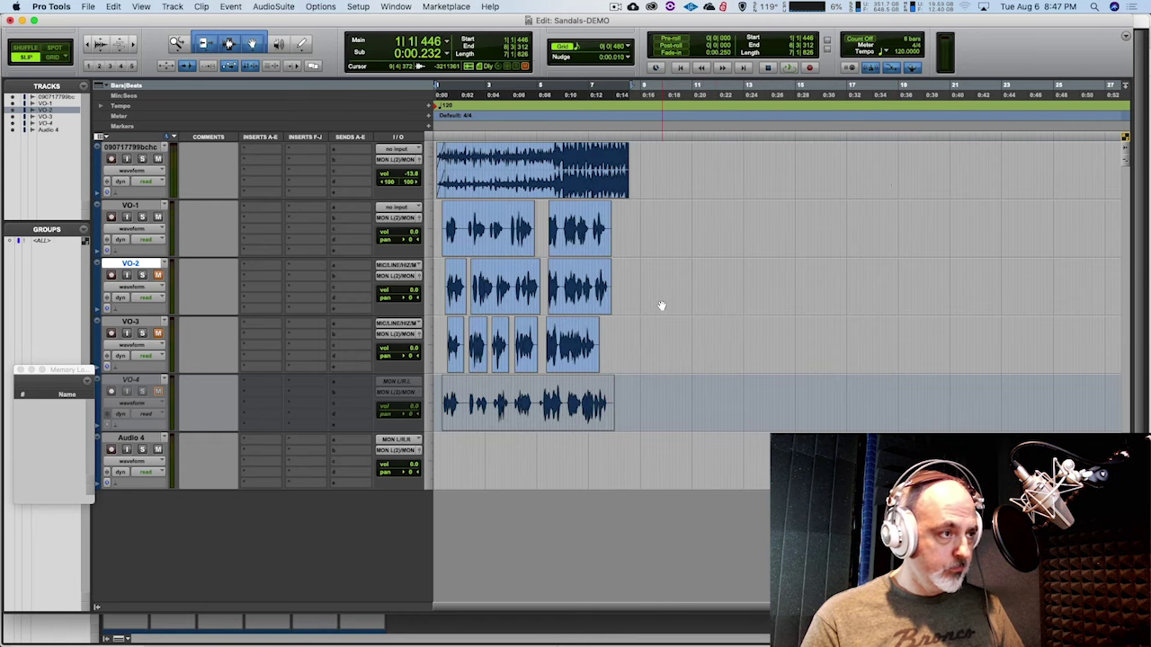
key("super+bracketright")
key("super+bracketright")
key("super+bracketright")
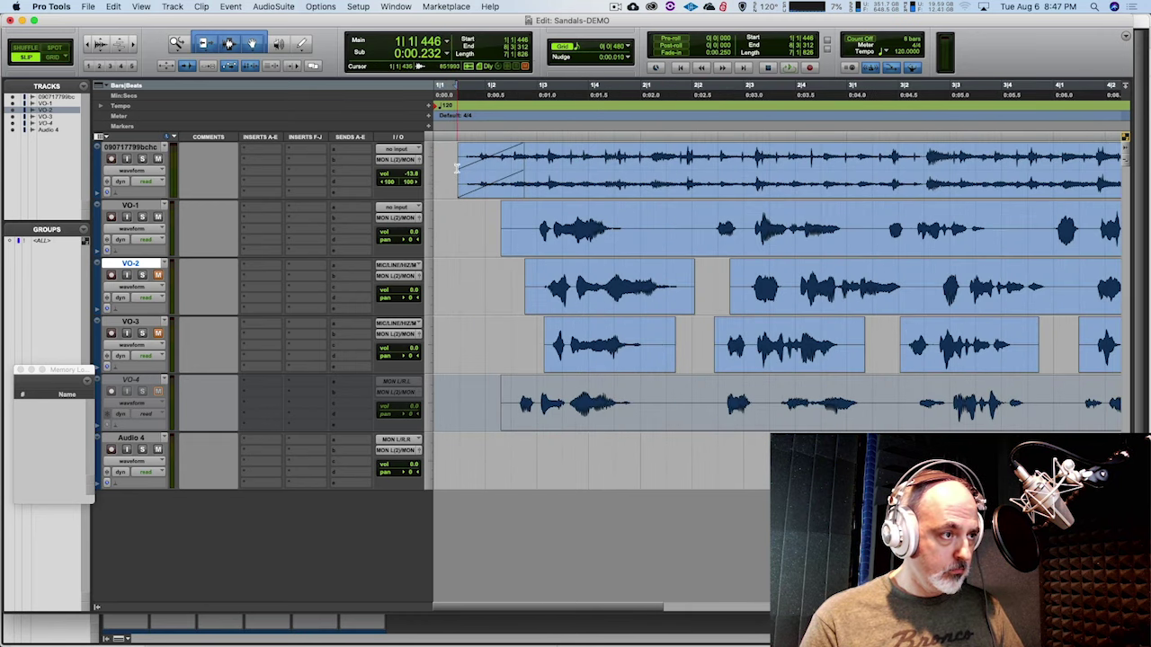
left_click_drag(461, 151, 437, 152)
Play the spot from the start to check the longer music intro before VO-1.
key("space")
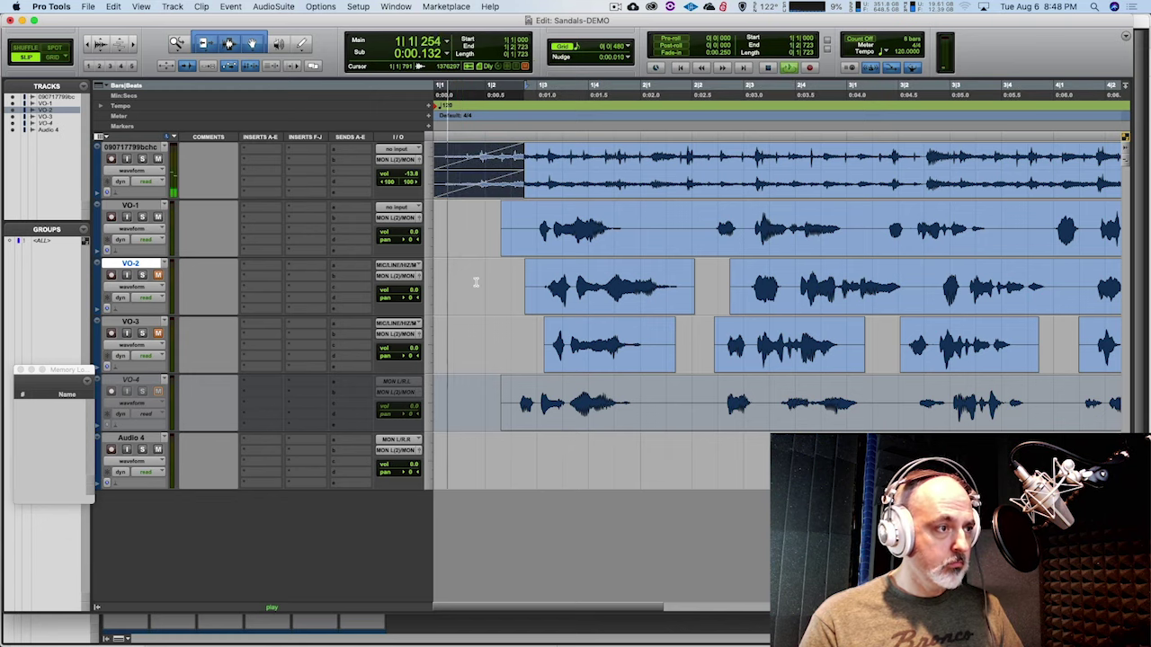
key("Return")
key("space")
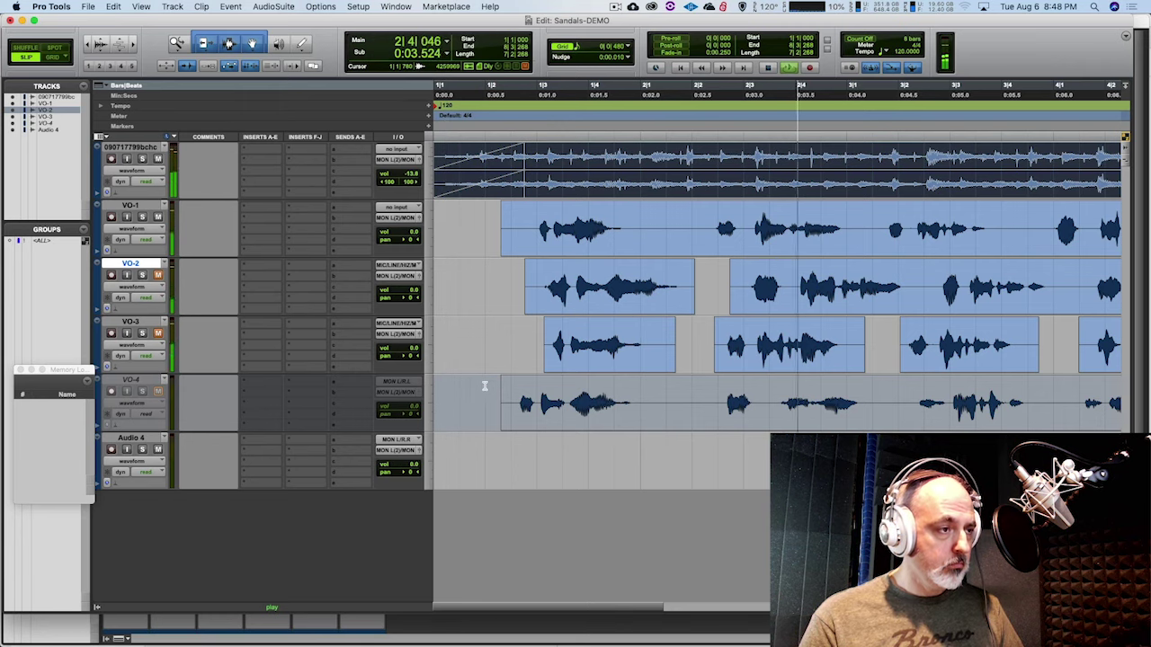
key("Return")
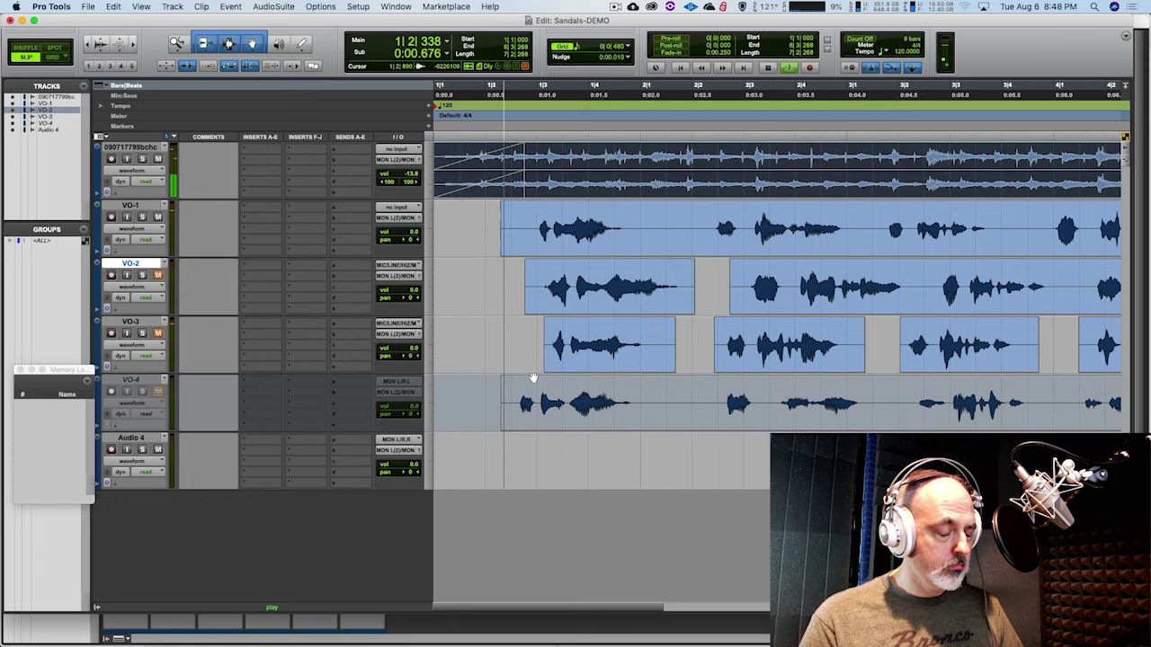
key("r")
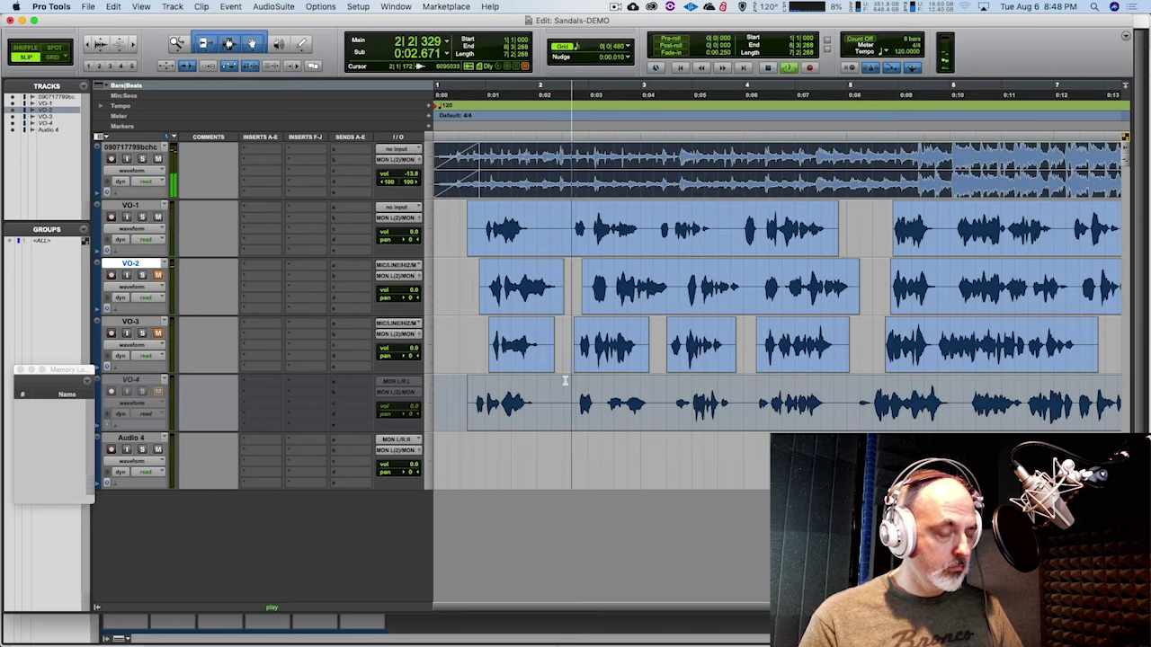
key("r")
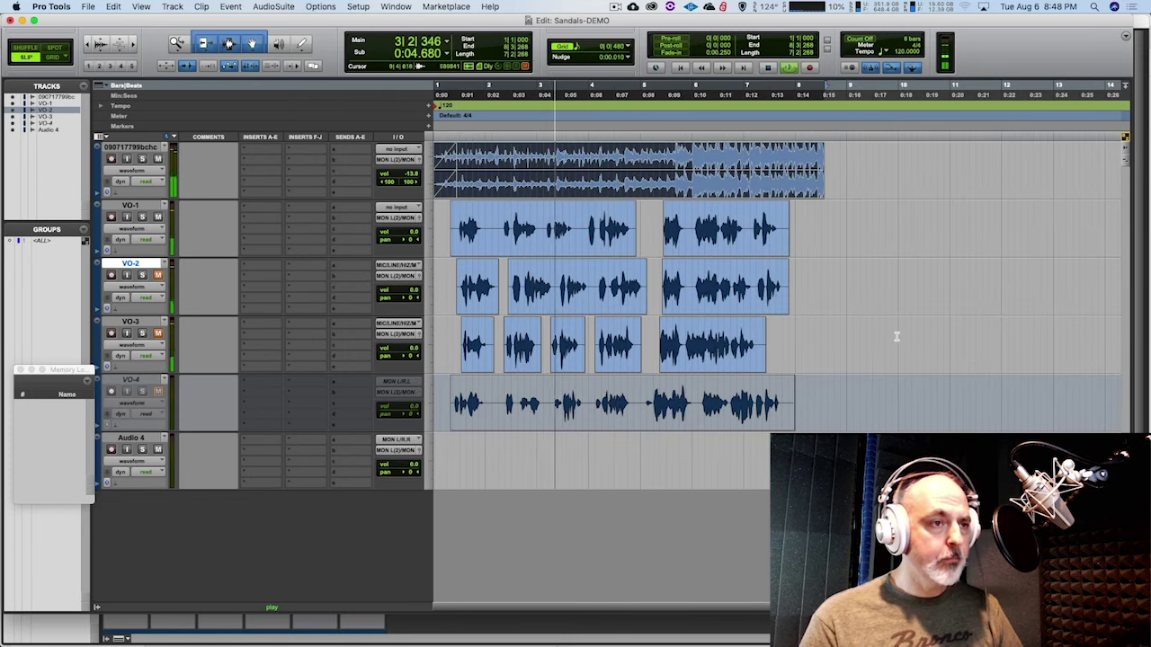
key("space")
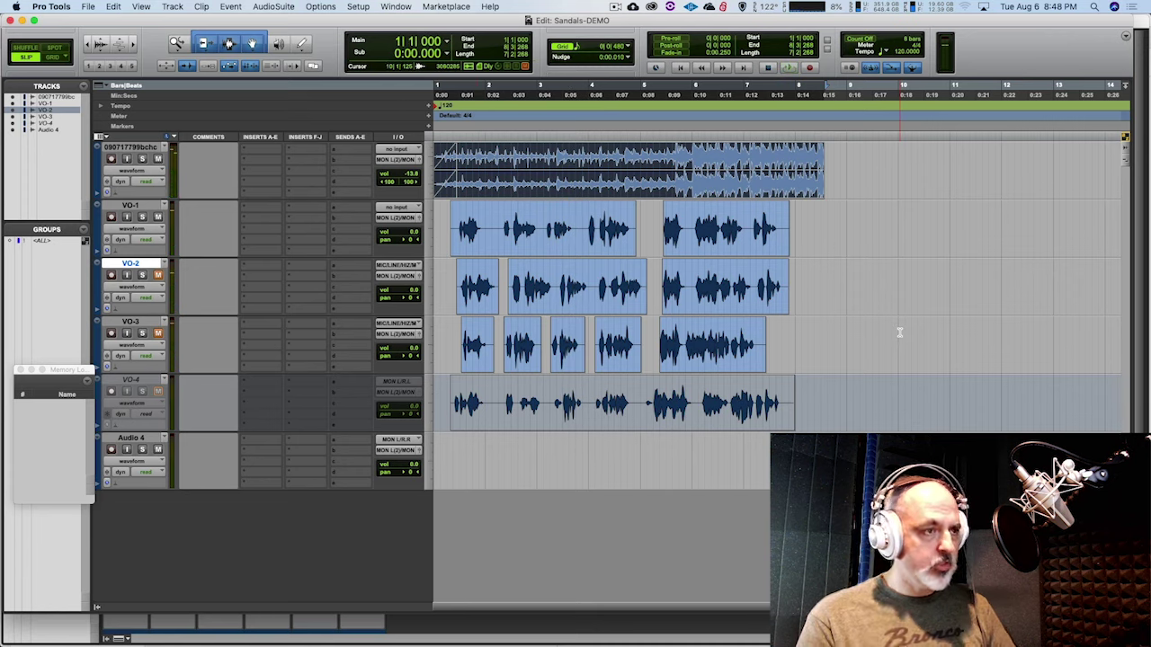
key("space")
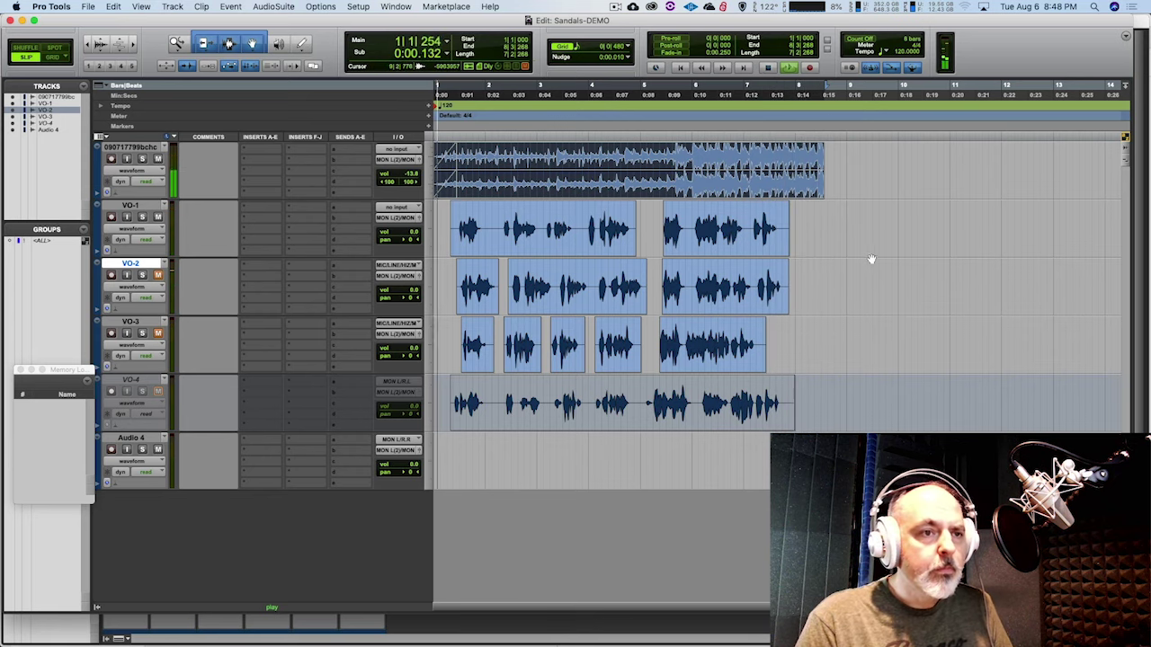
key("space")
Extend the end of the music clip to about the start of bar 9.
left_click(820, 191)
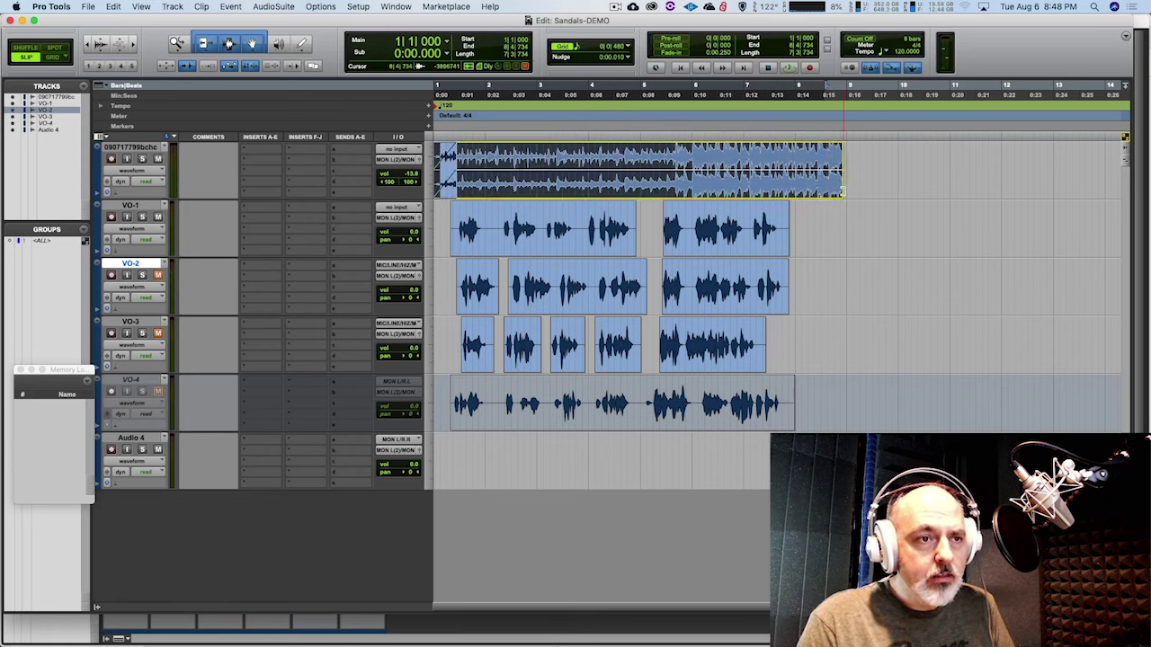
left_click(843, 191)
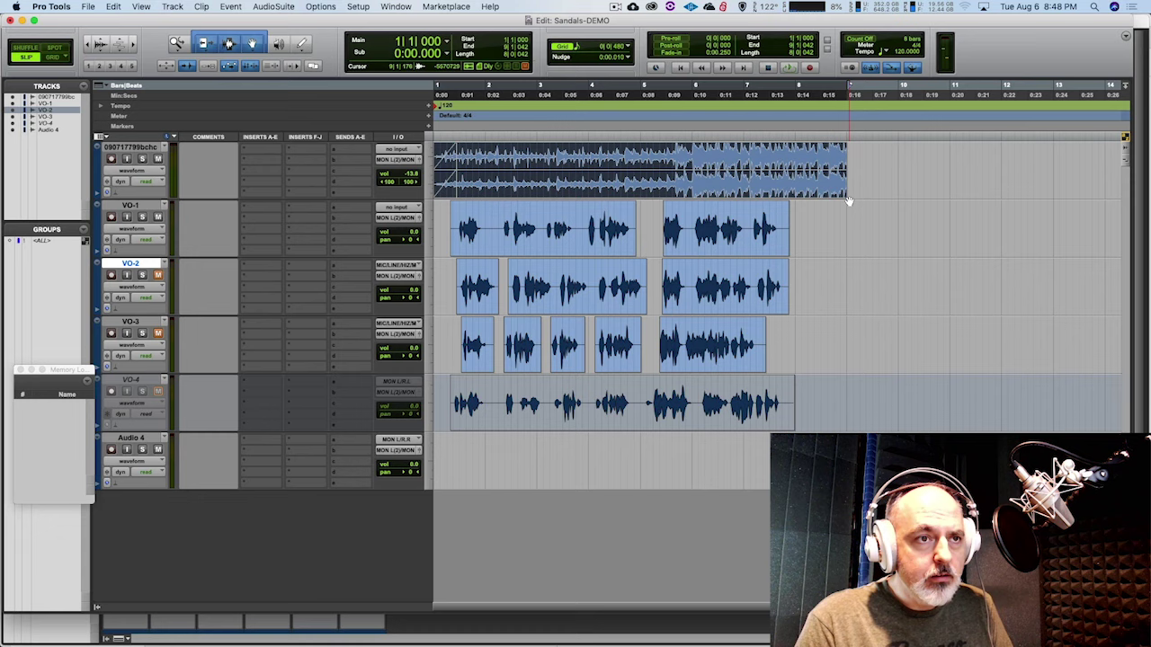
Add a fade-out at the end of the music clip from about 8|3|535 and play the spot from the start.
left_click(827, 152)
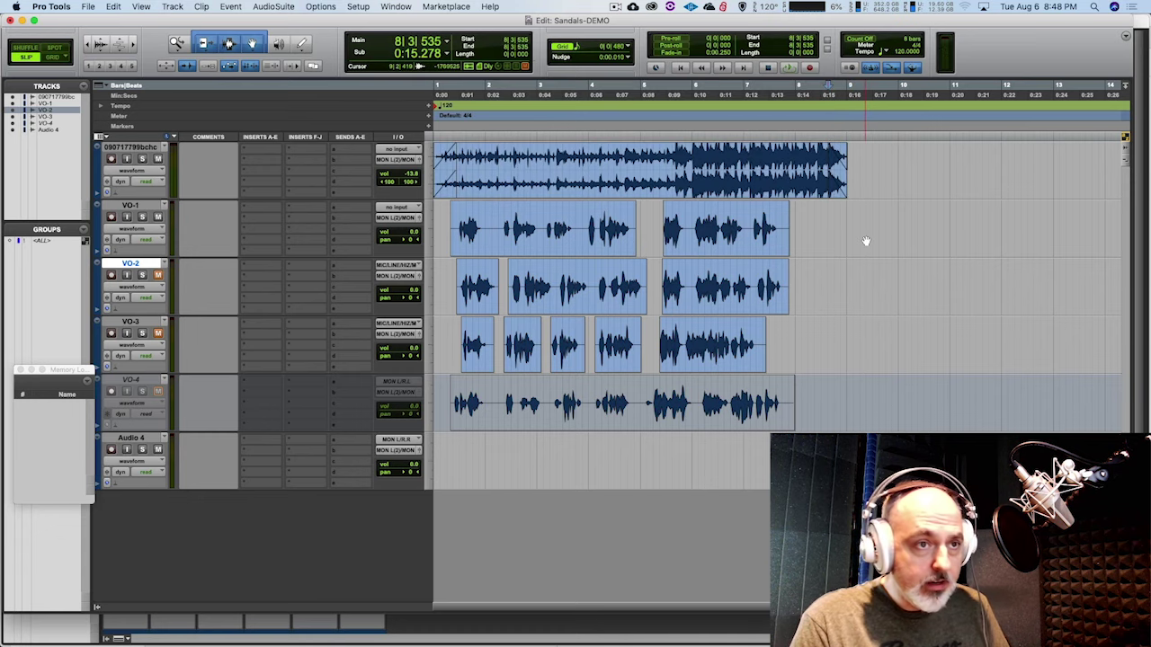
double_click(805, 185)
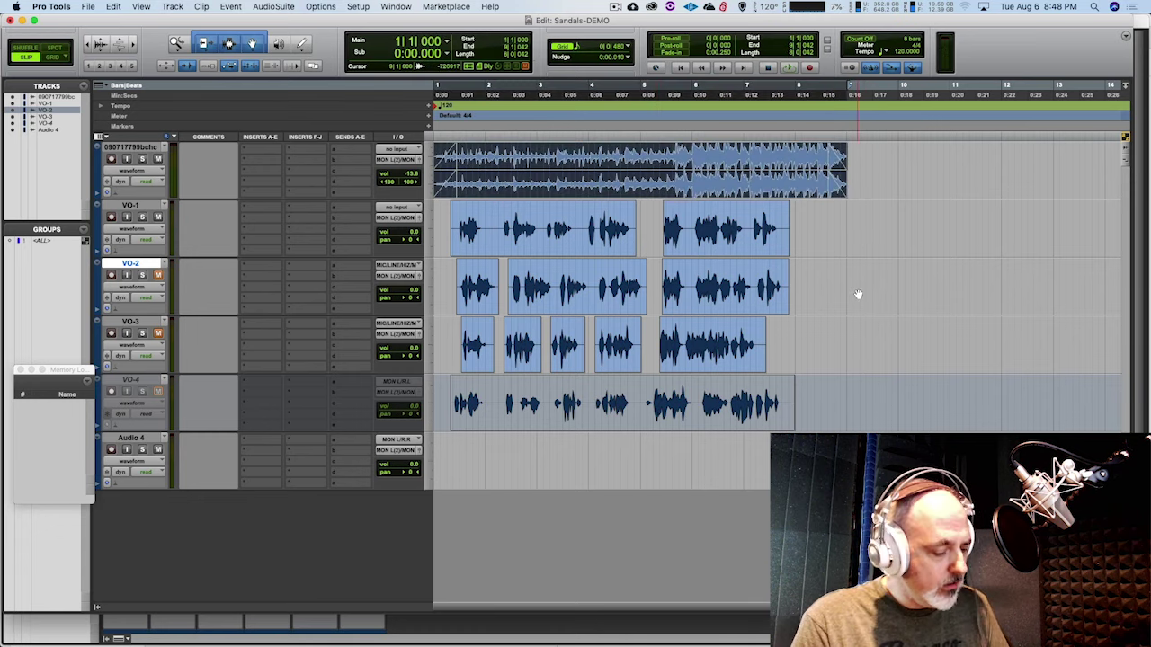
key("space")
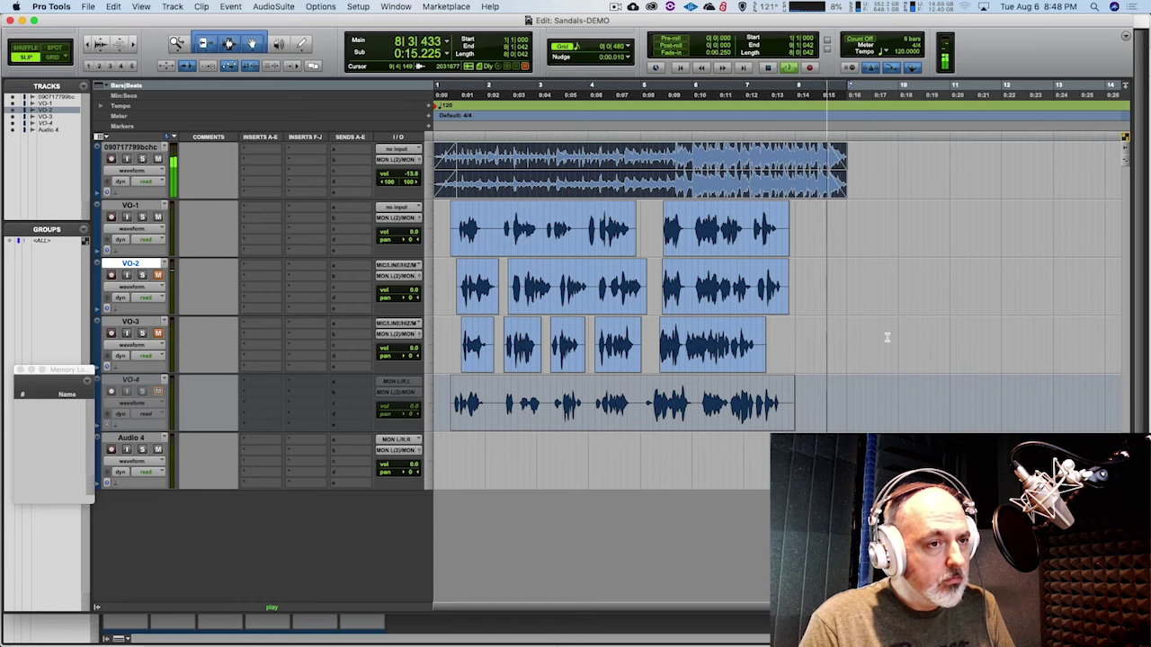
key("space")
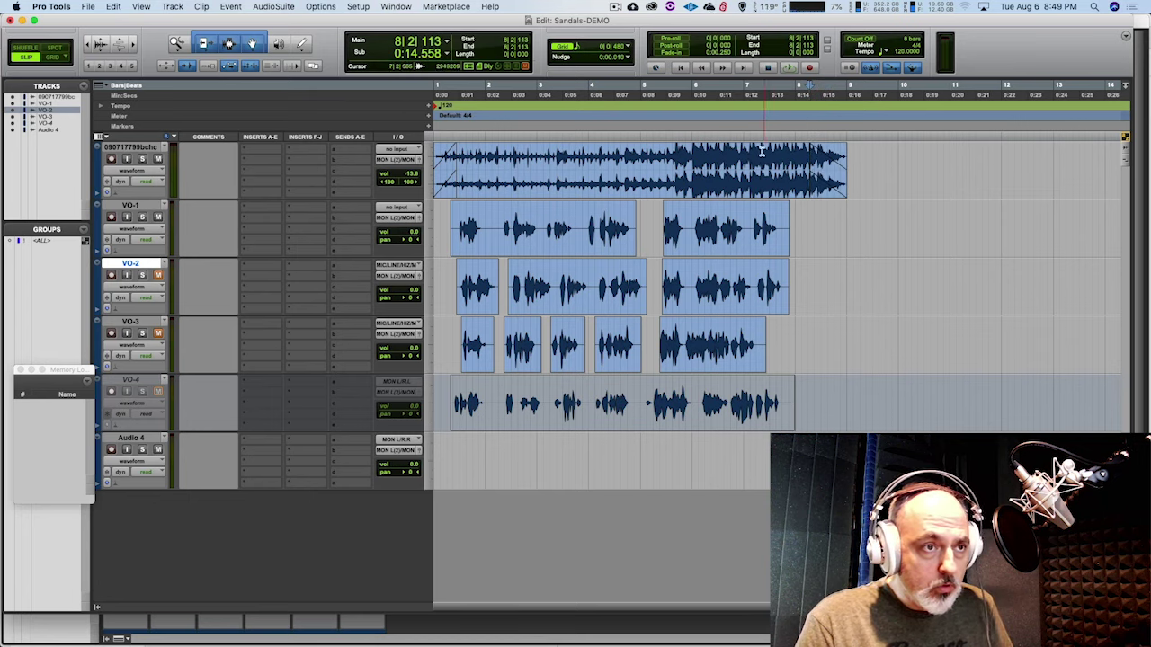
Play the music's ending from 7|3|452 and lengthen its fade-out back to that point.
left_click(775, 139)
key("space")
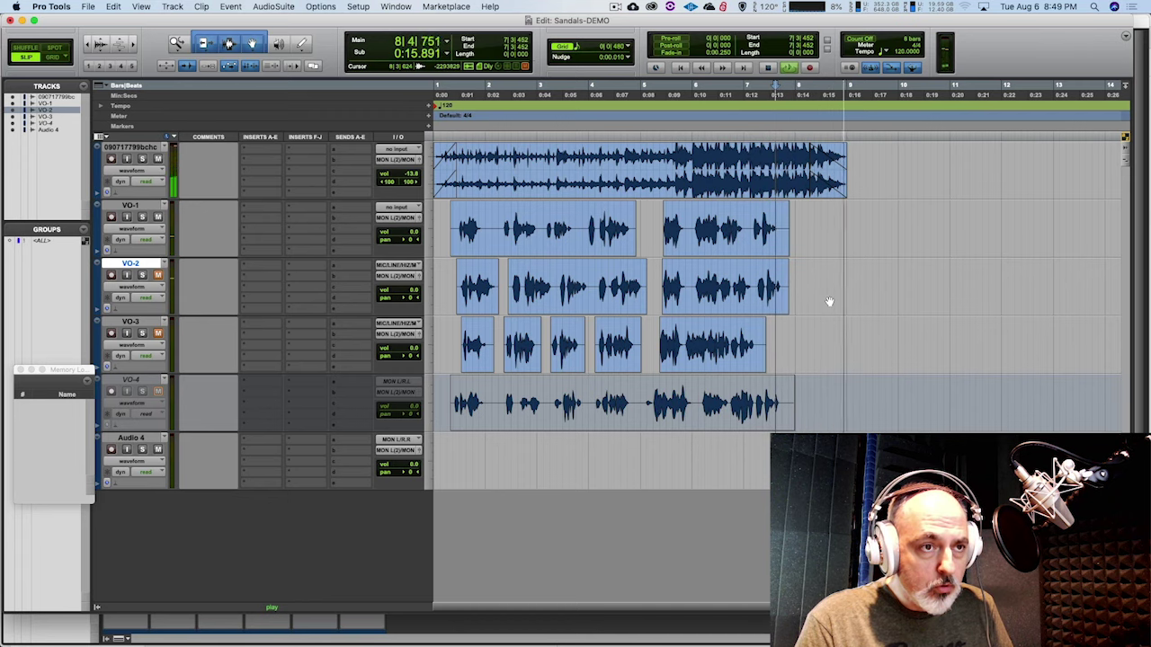
key("space")
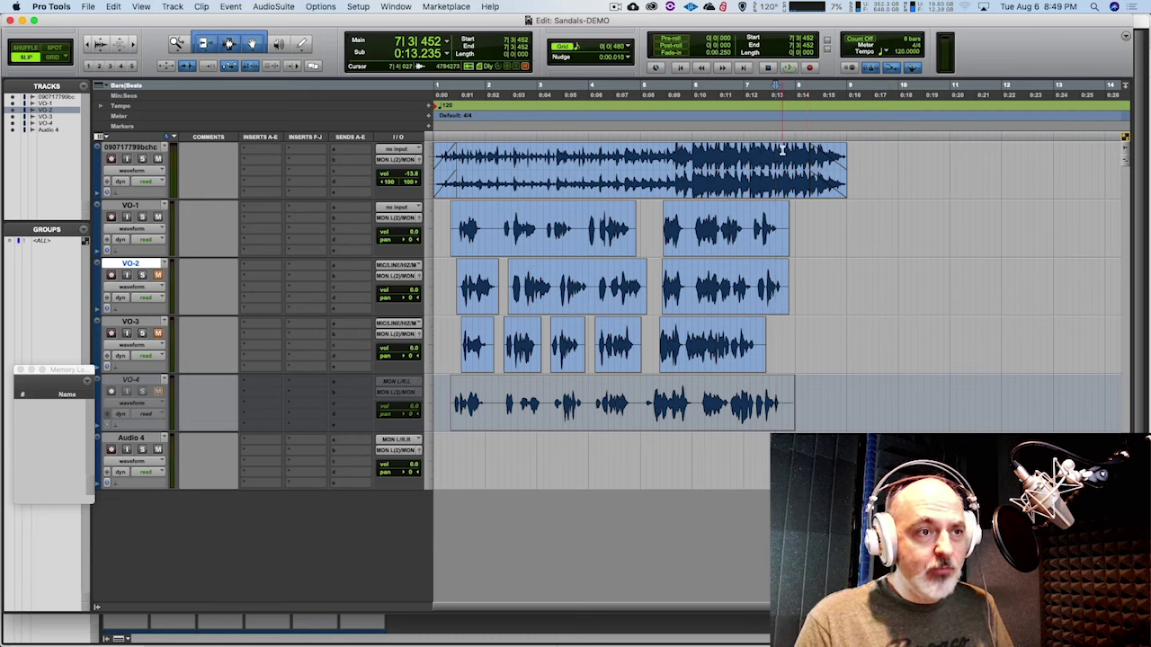
key("space")
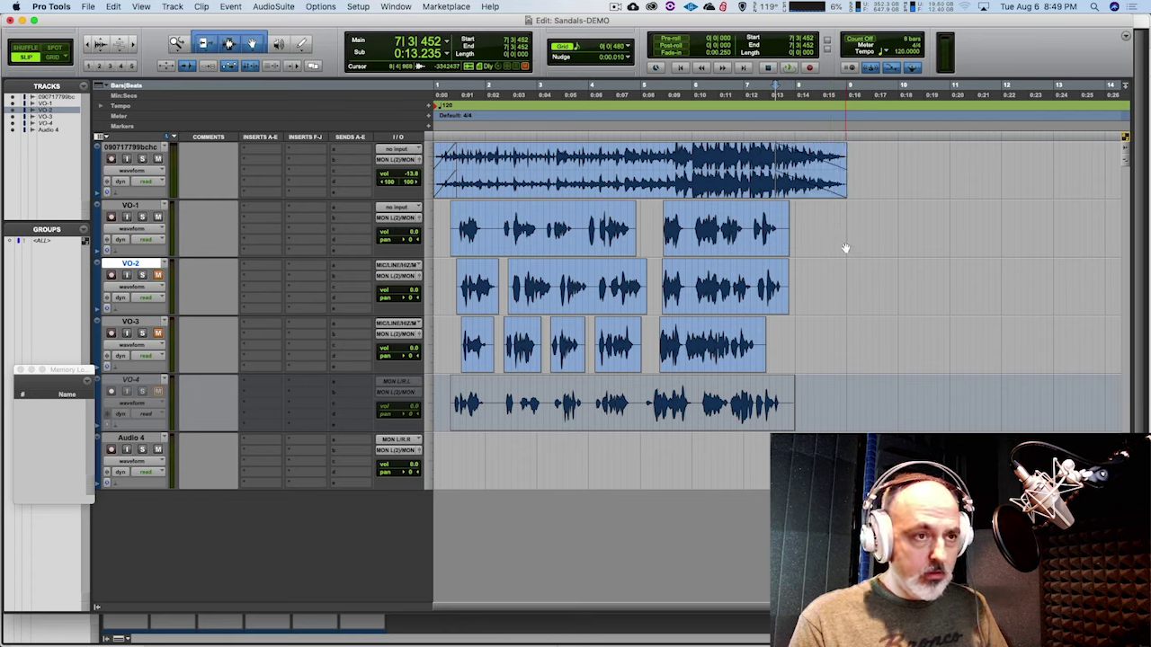
Play the ending from 7|1|901 and the whole spot from the start to check the longer music fade-out.
key("space")
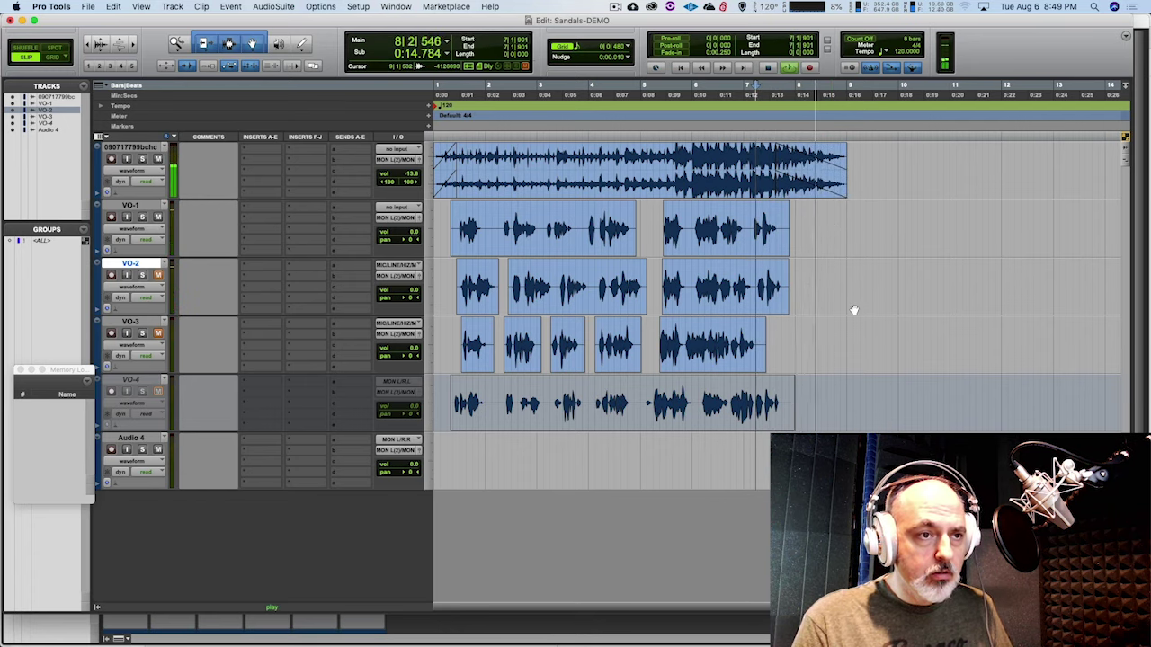
key("space")
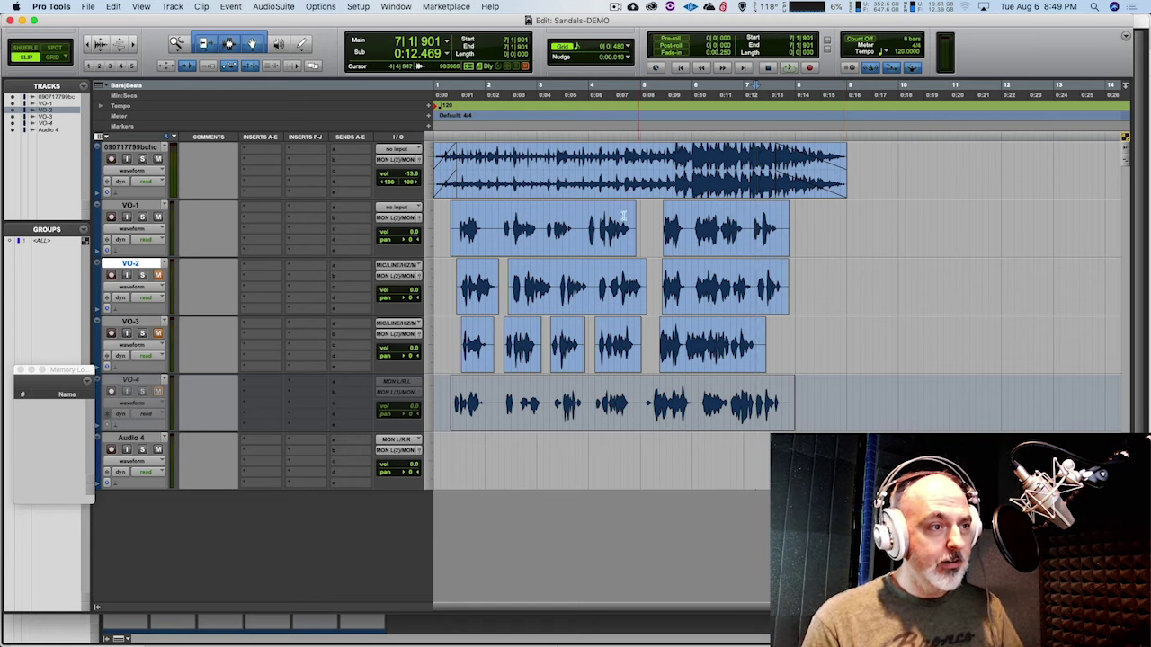
left_click(895, 331)
key("space")
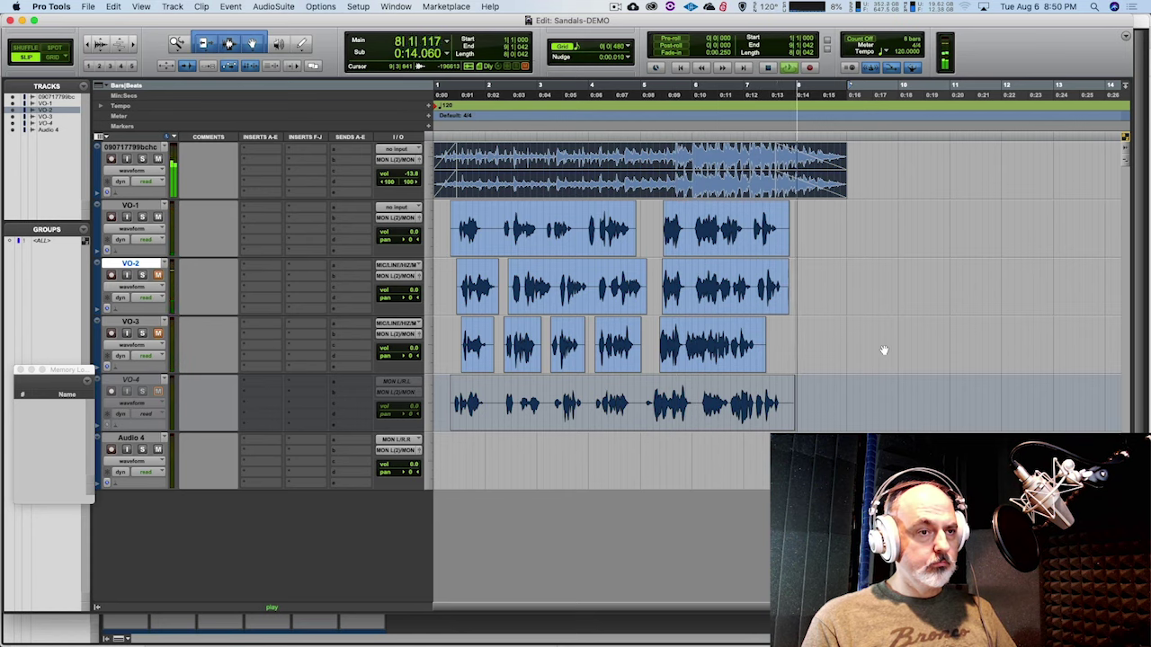
key("space")
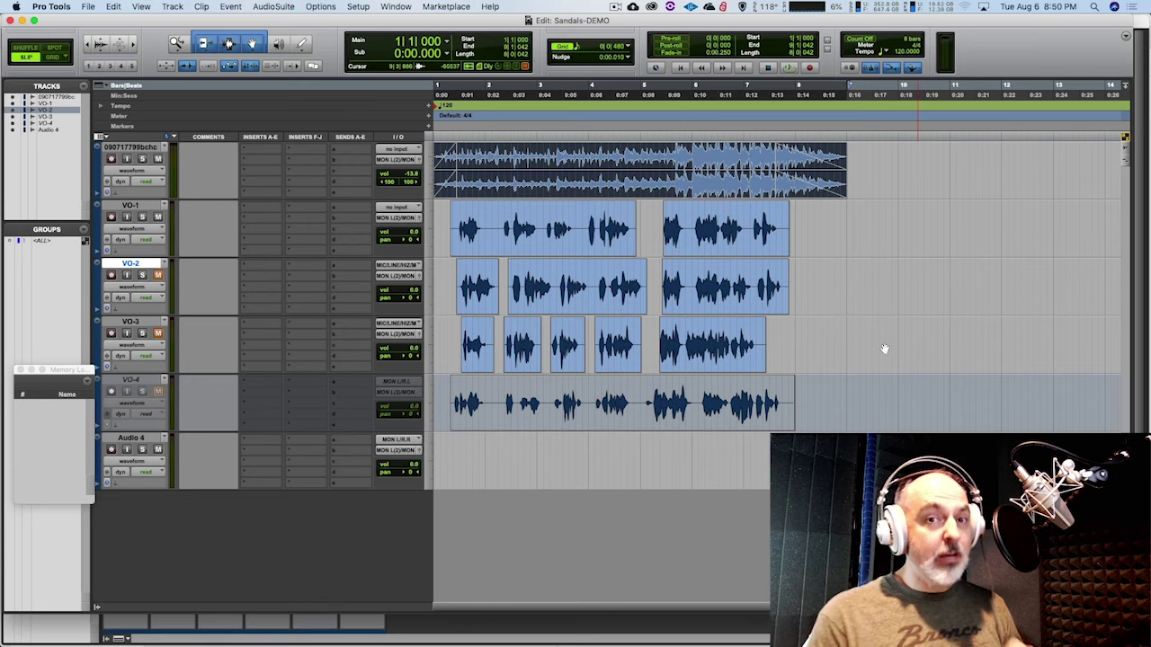
Mute VO-1 and play the spot from the start with VO-2 and VO-3 unmuted one at a time to audition each read.
left_click(157, 216)
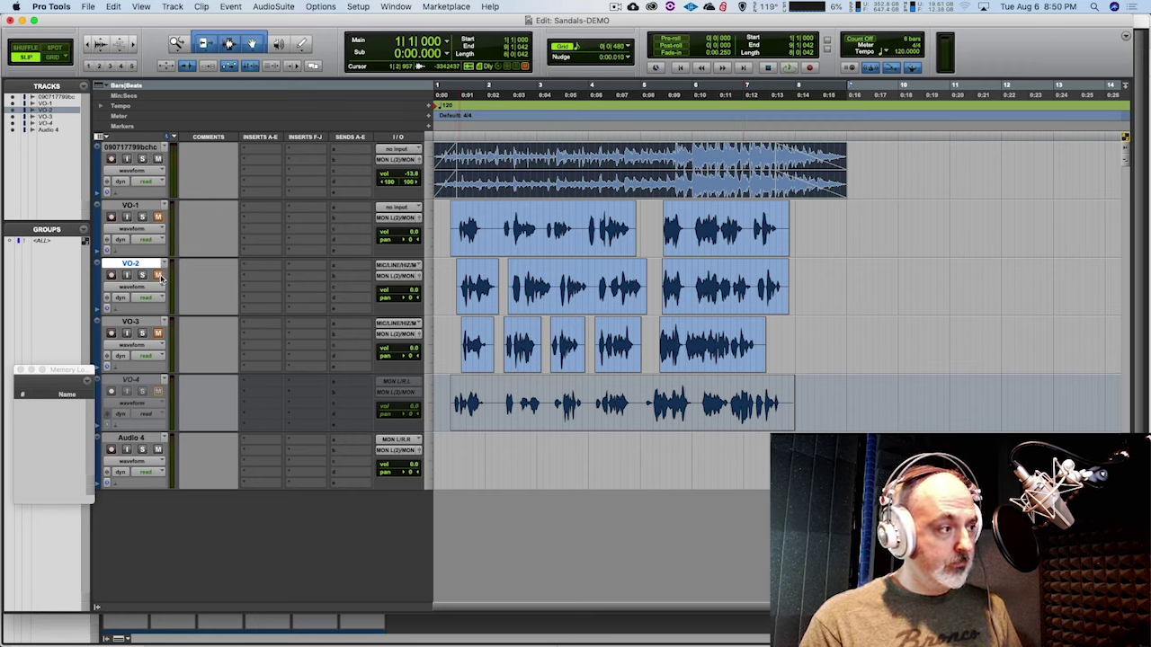
key("space")
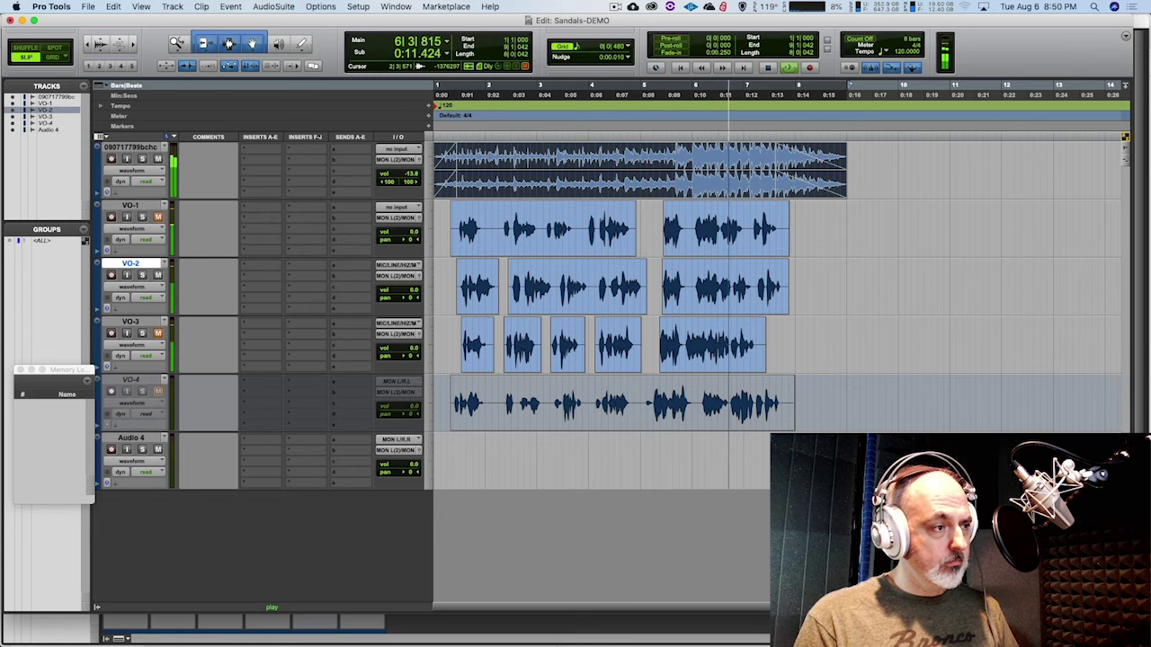
key("space")
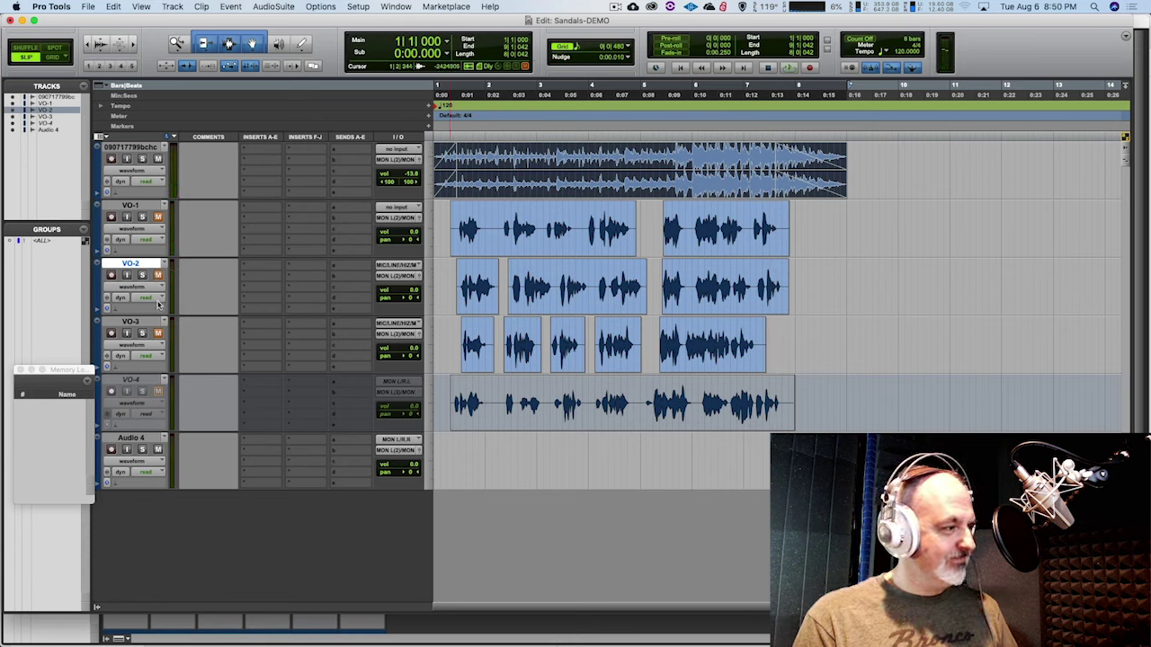
key("space")
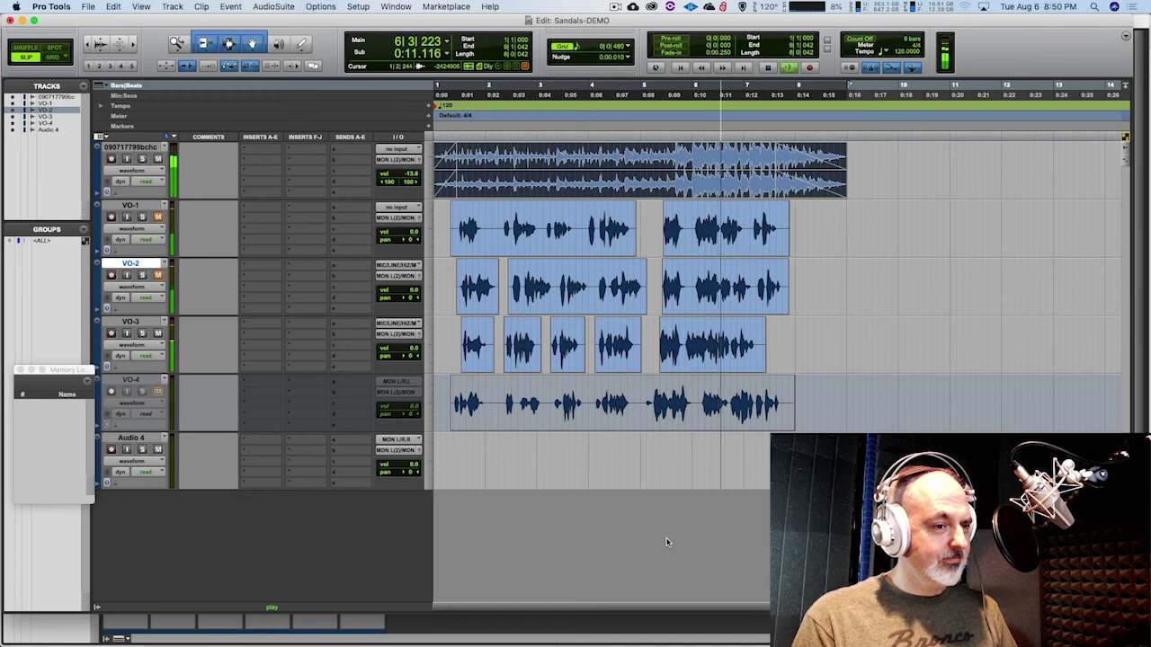
key("space")
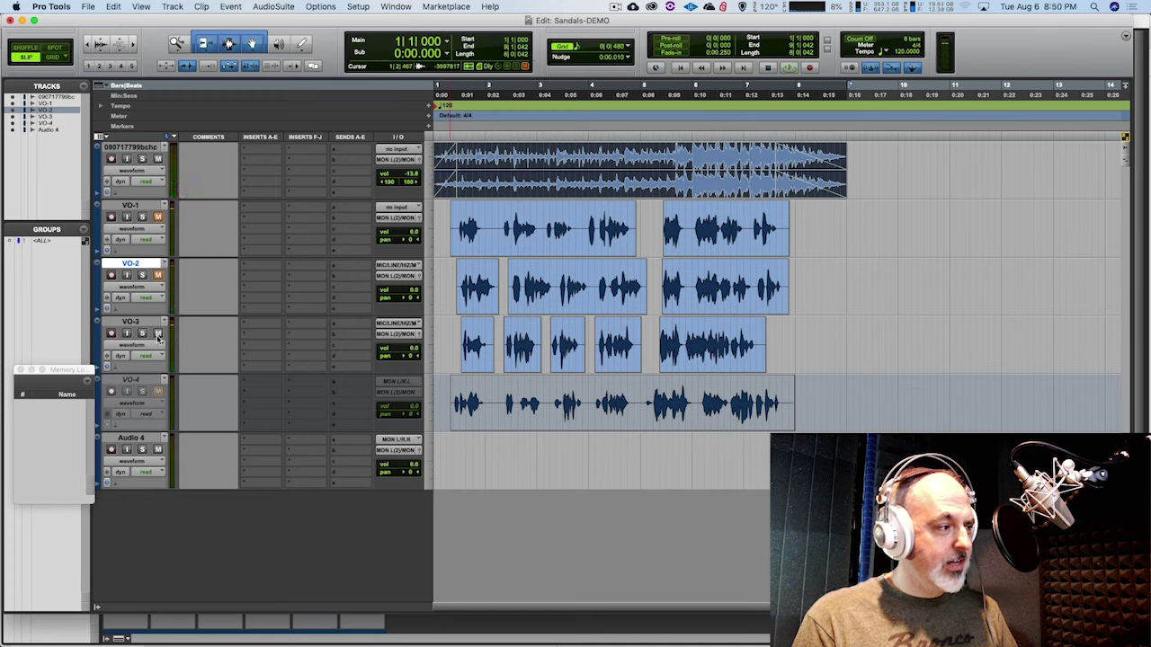
Mute the VO-3 track again and make it inactive.
left_click(150, 323)
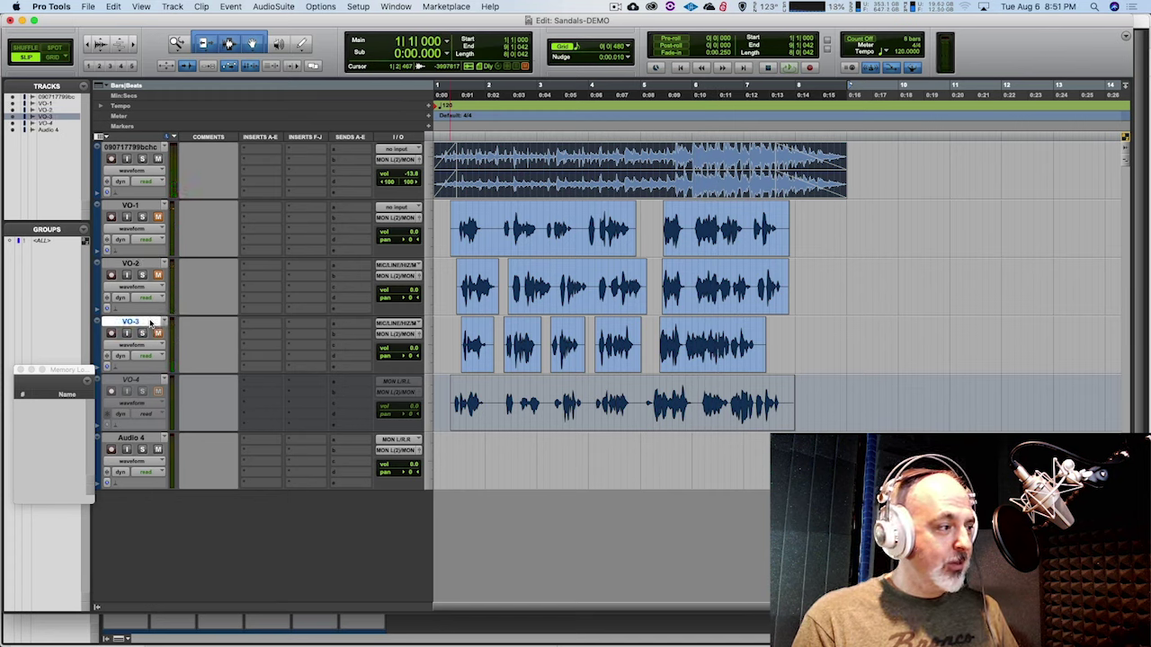
right_click(150, 323)
left_click(192, 351)
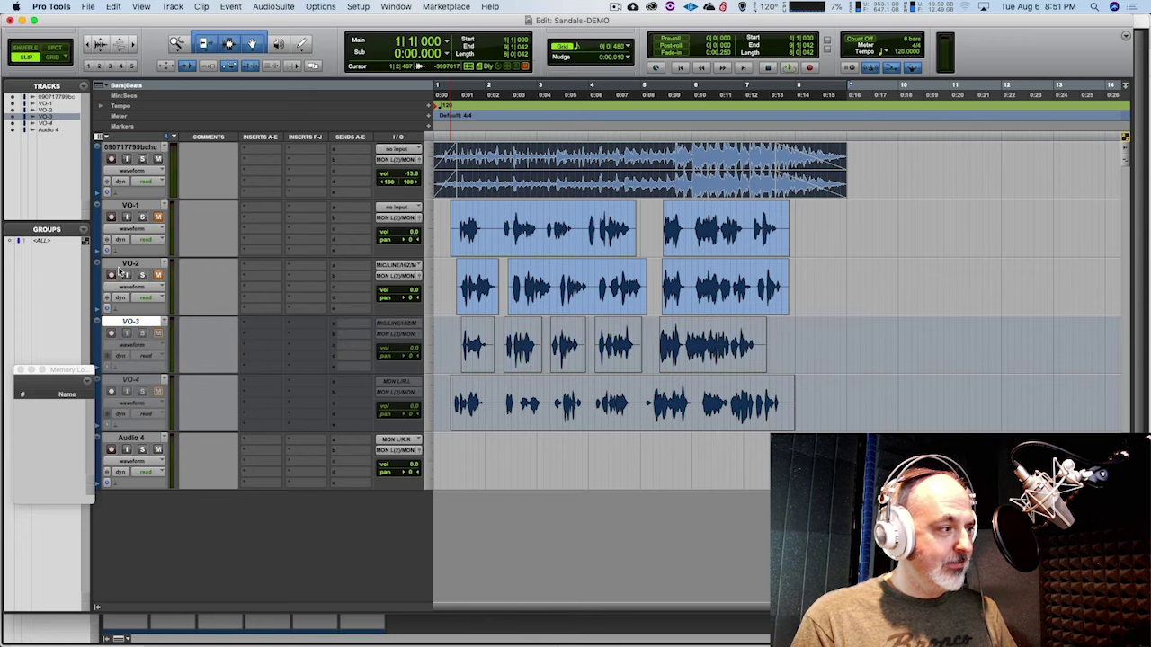
Compare VO-1 and VO-2 by playing each alone with the music from the start, leaving VO-1 muted and VO-2 unmuted.
left_click(157, 219)
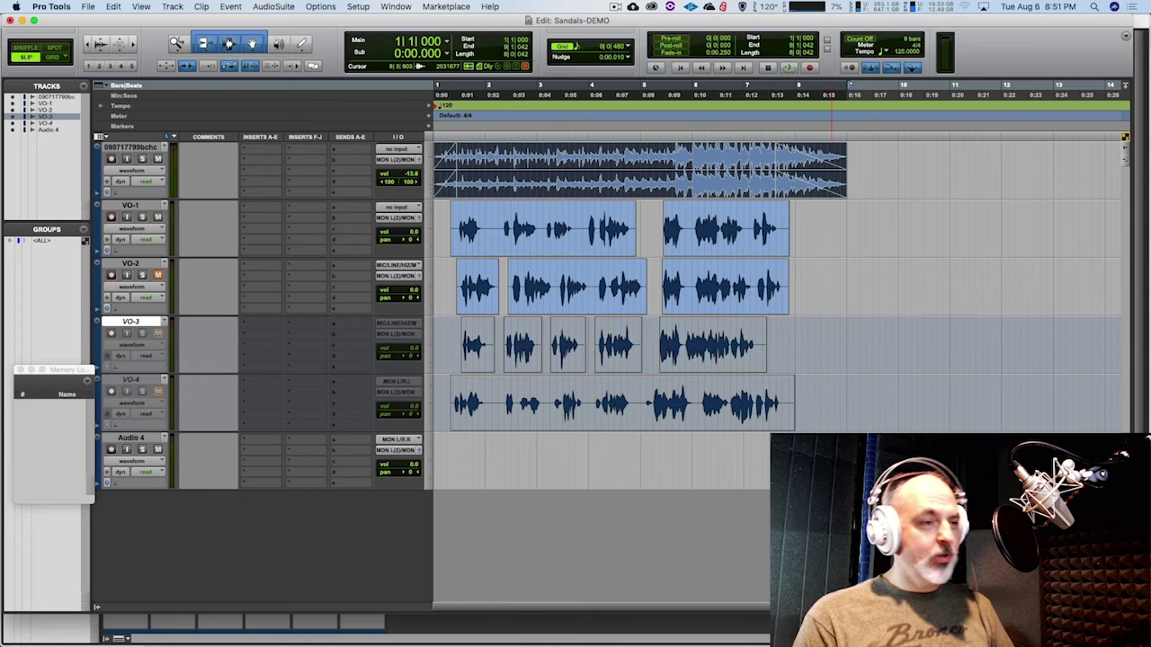
key("space")
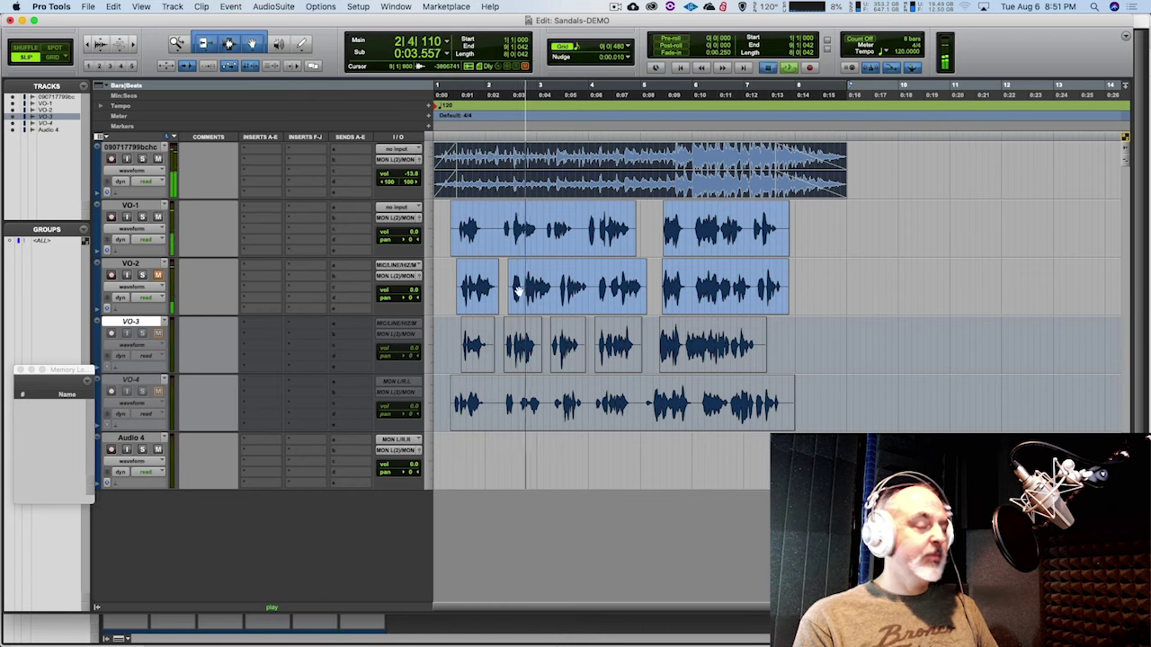
key("space")
left_click(157, 219)
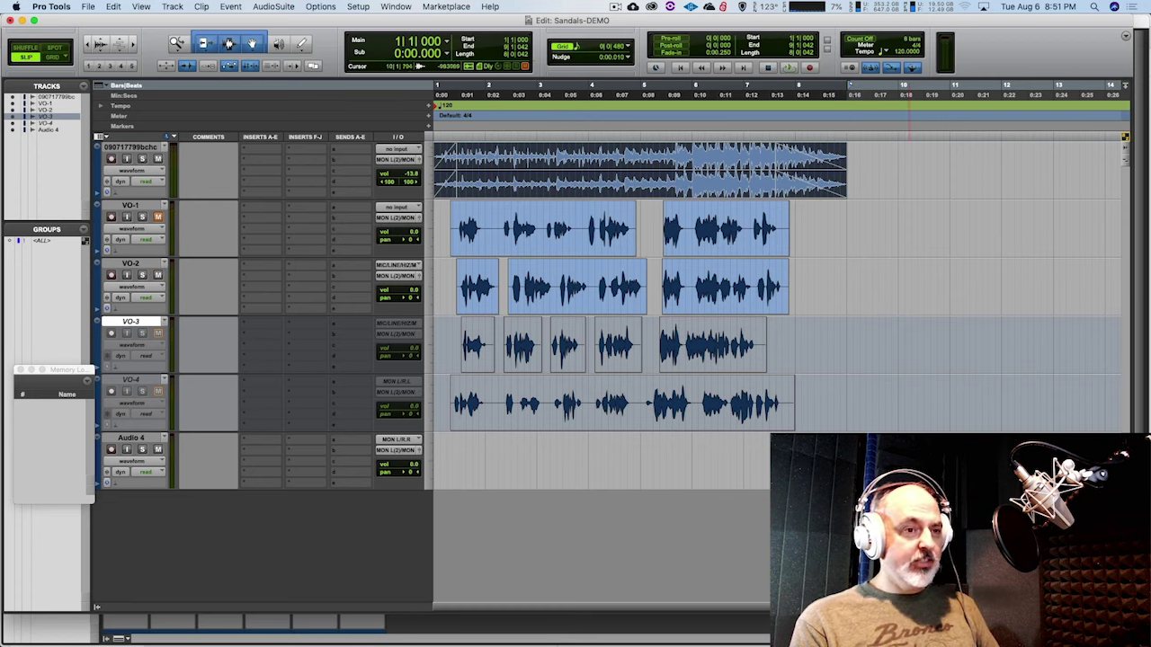
key("space")
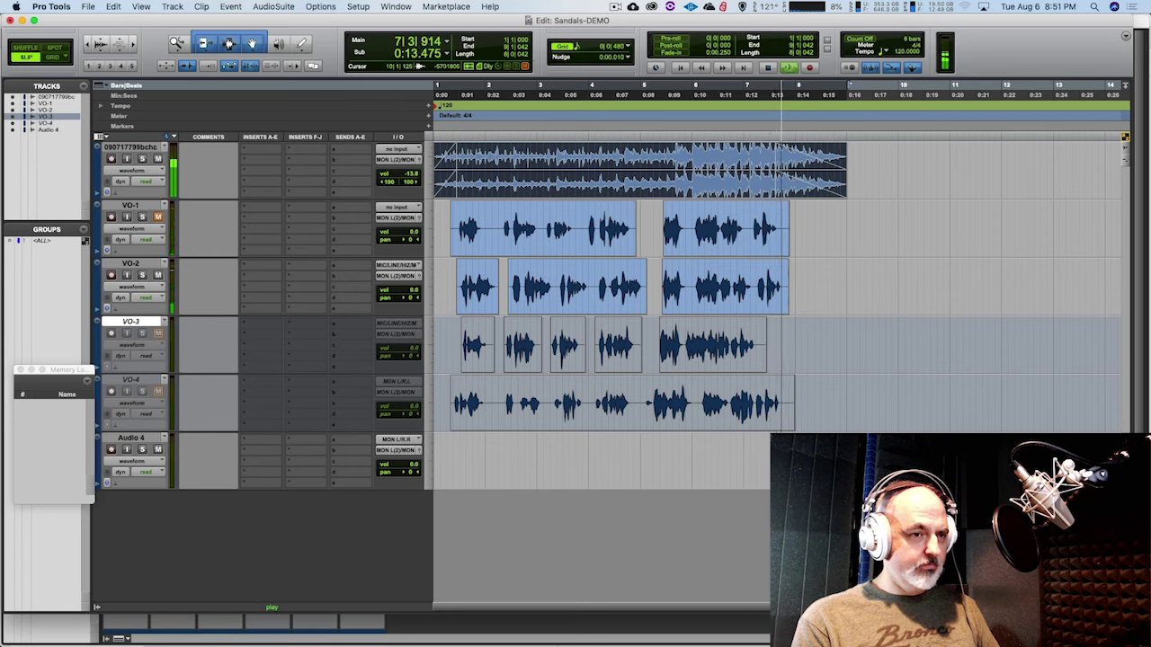
key("space")
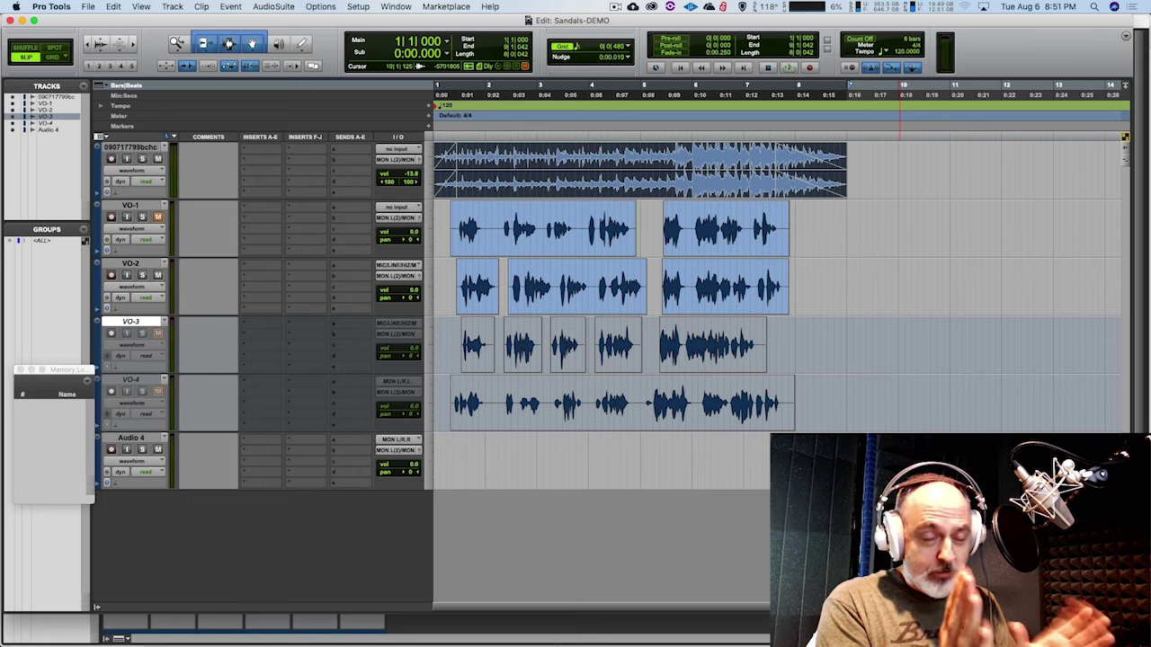
Make the VO-1 track inactive and move it below VO-2.
left_click(135, 206)
right_click(139, 208)
left_click(171, 231)
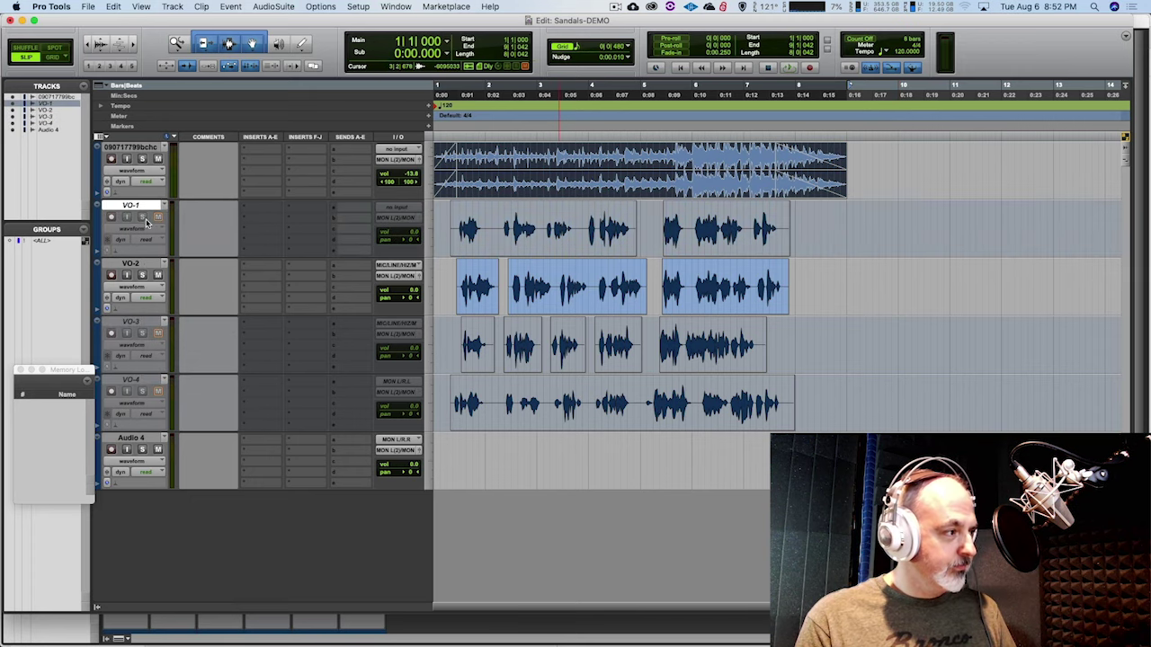
left_click_drag(144, 209, 342, 292)
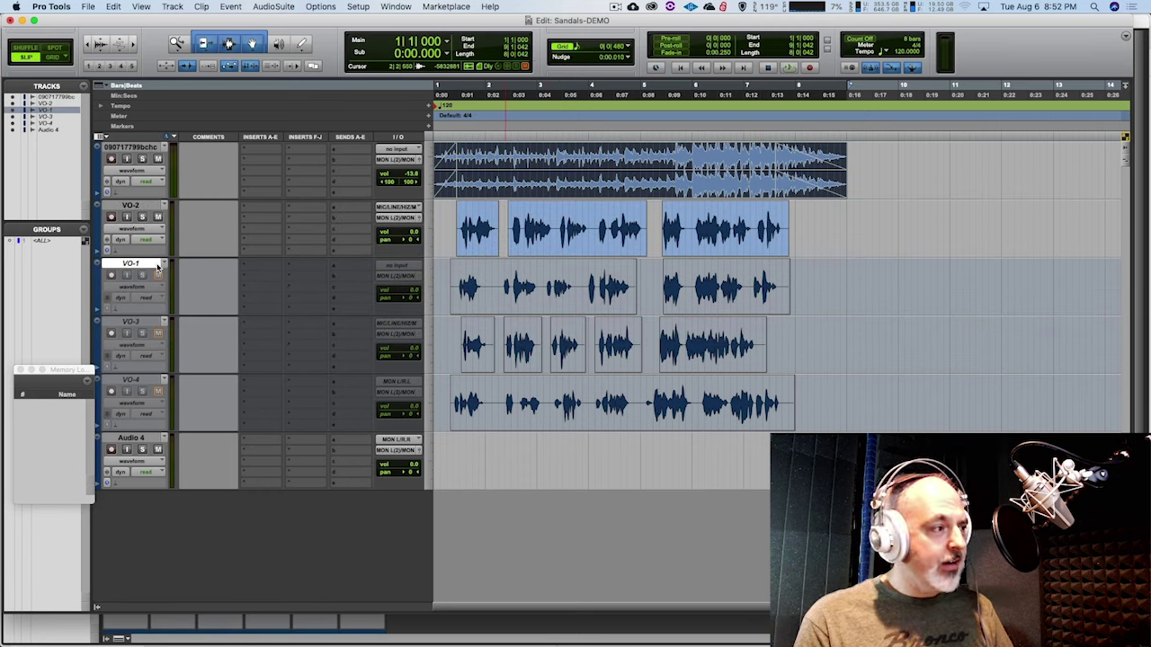
Hide the inactive VO-1, VO-3 and VO-4 tracks and play the spot from the start with VO-2.
left_click(137, 321, "shift")
left_click(141, 381, "shift")
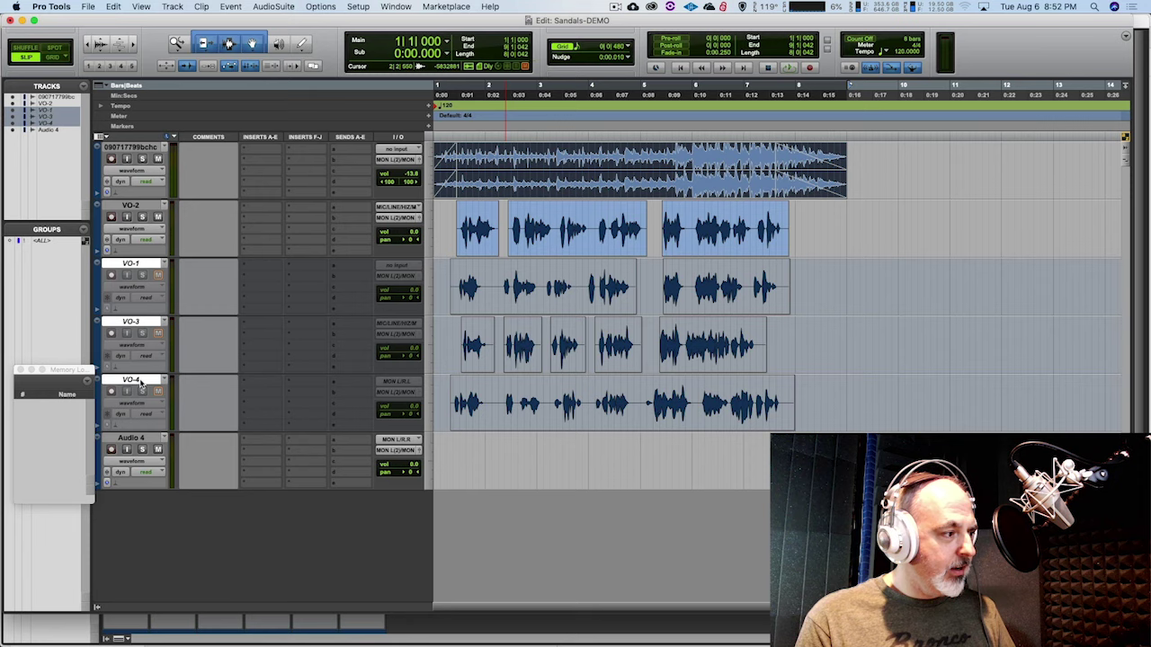
right_click(143, 380)
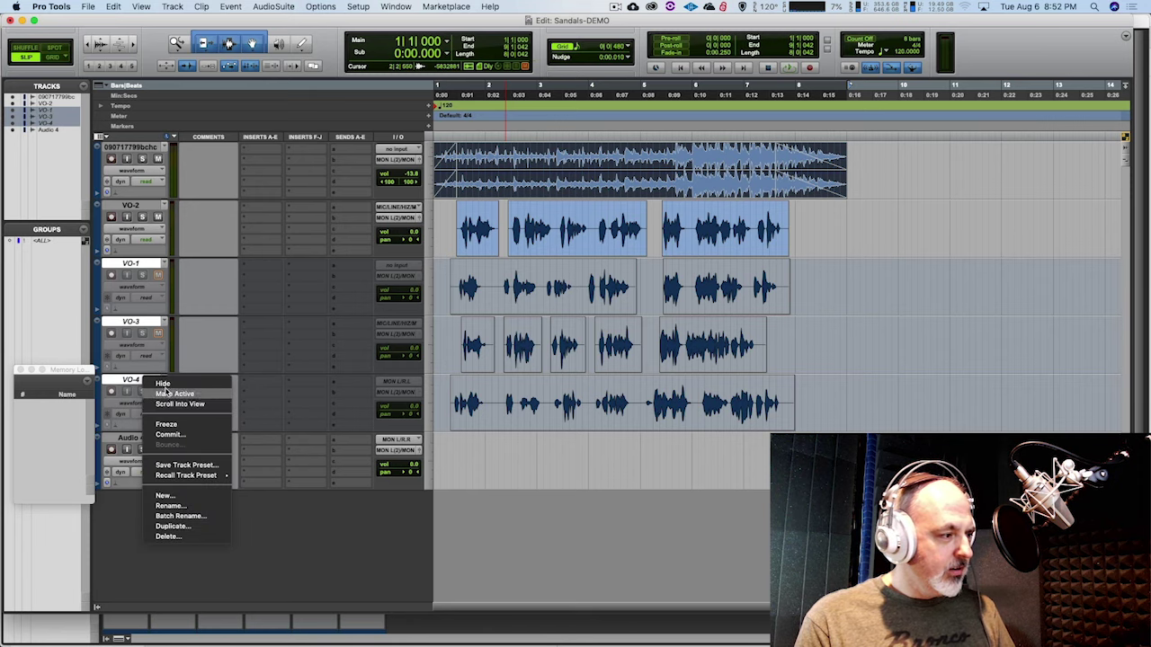
left_click(162, 383)
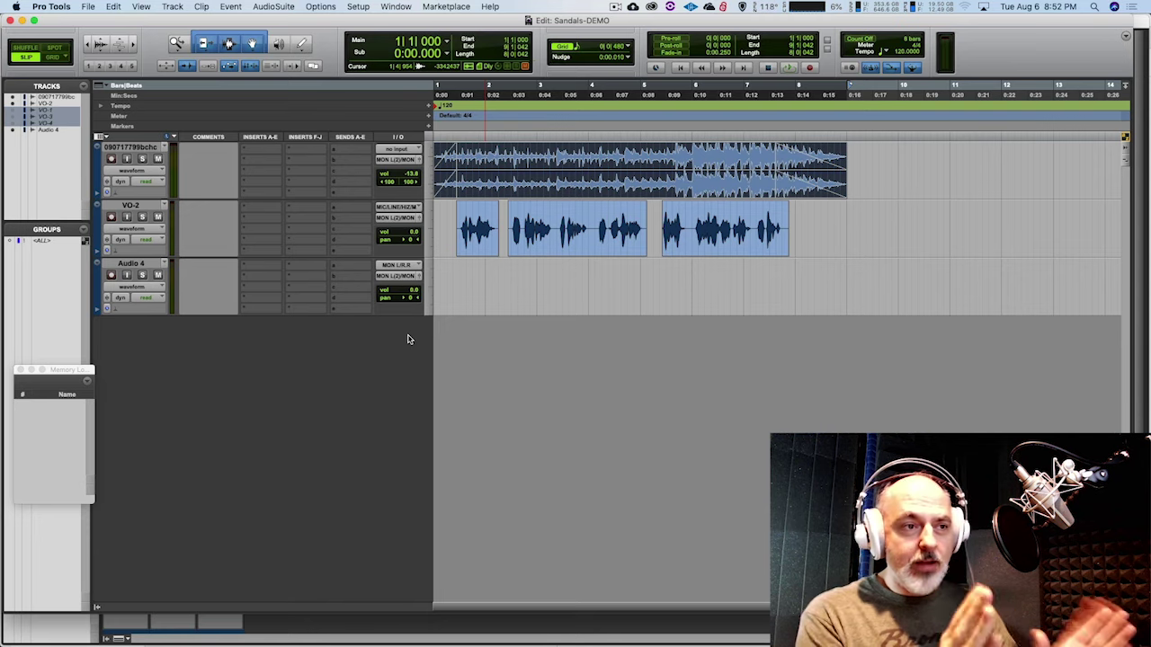
key("space")
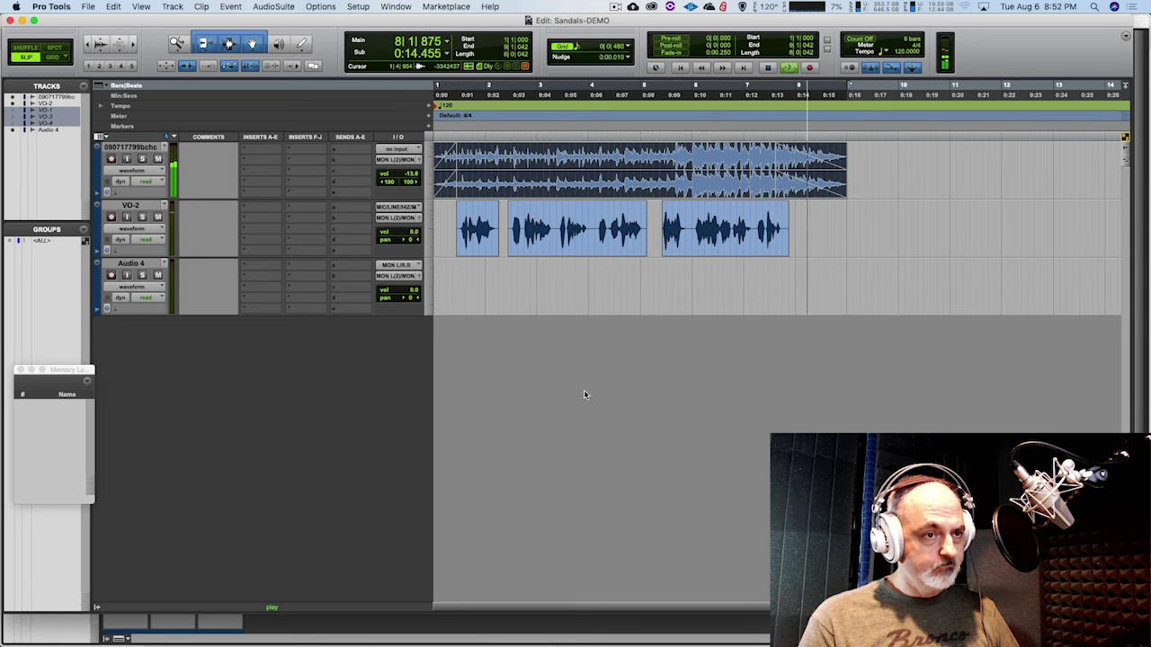
key("space")
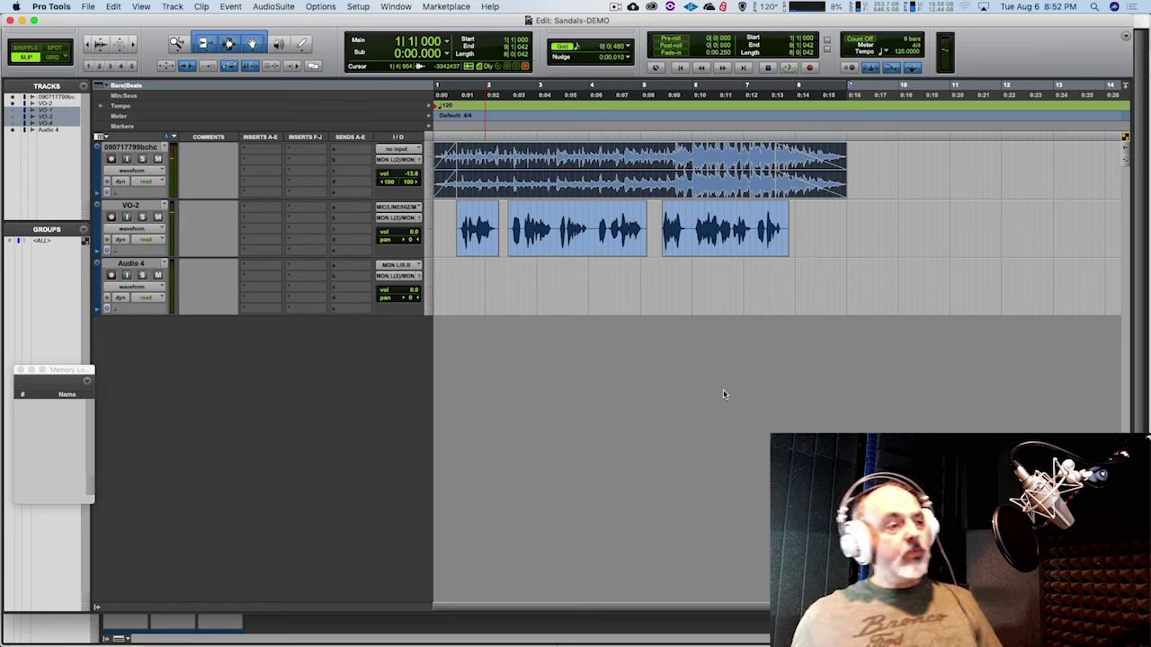
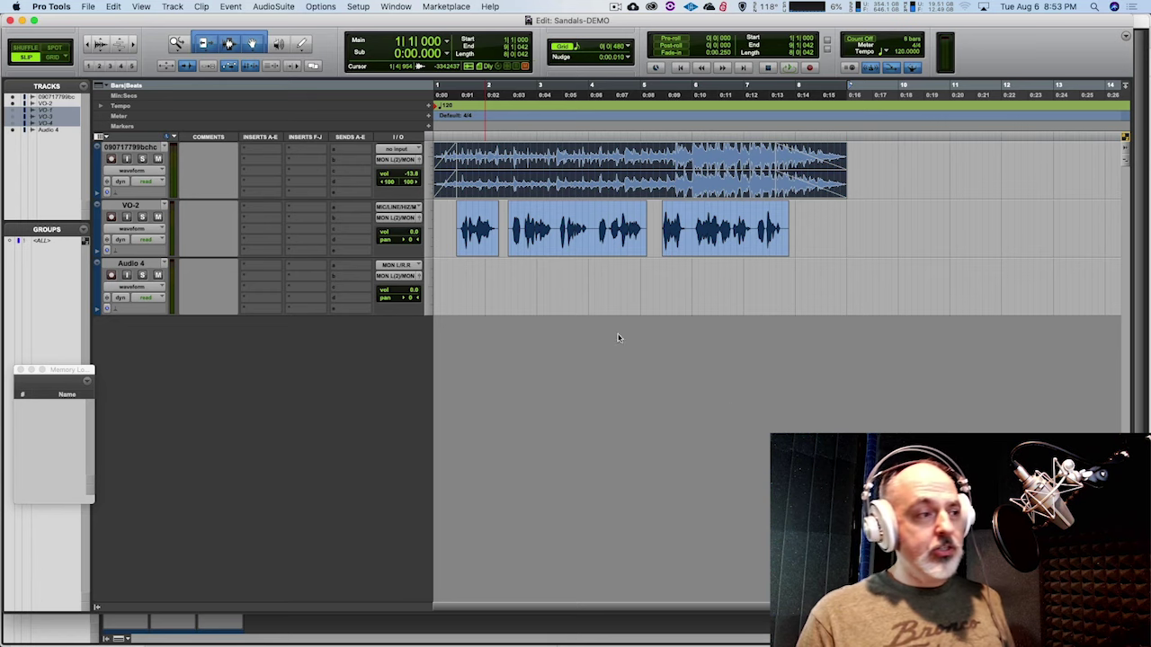
Duplicate the VO-2 track once with all its data, inserting the copy directly after it.
left_click(135, 206)
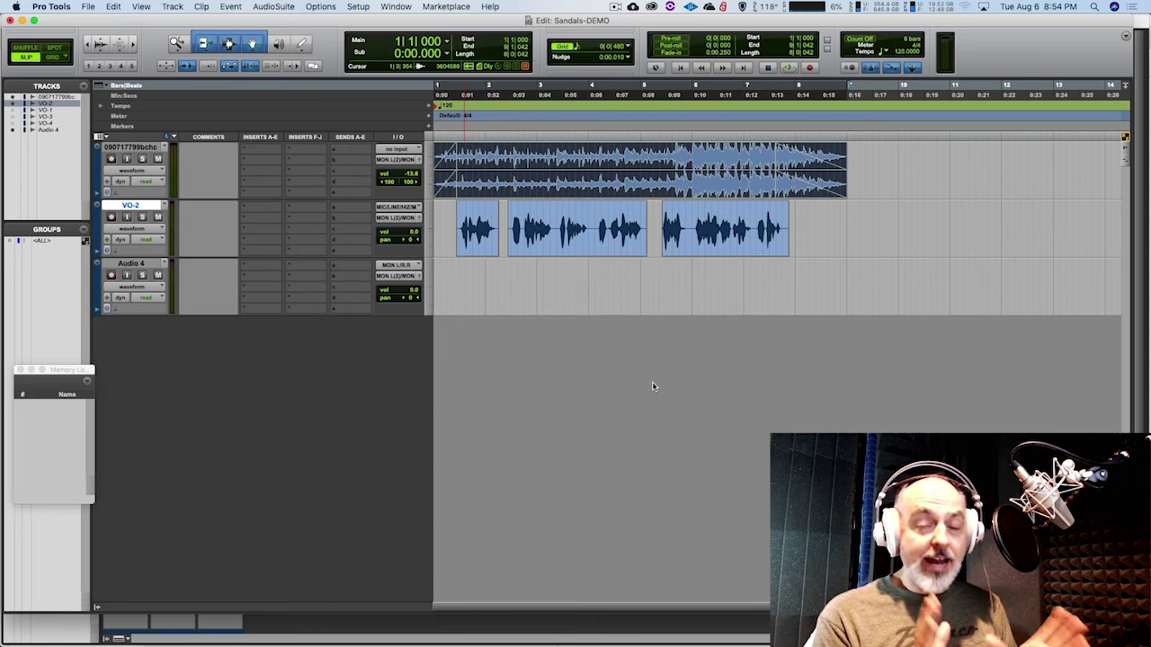
right_click(131, 205)
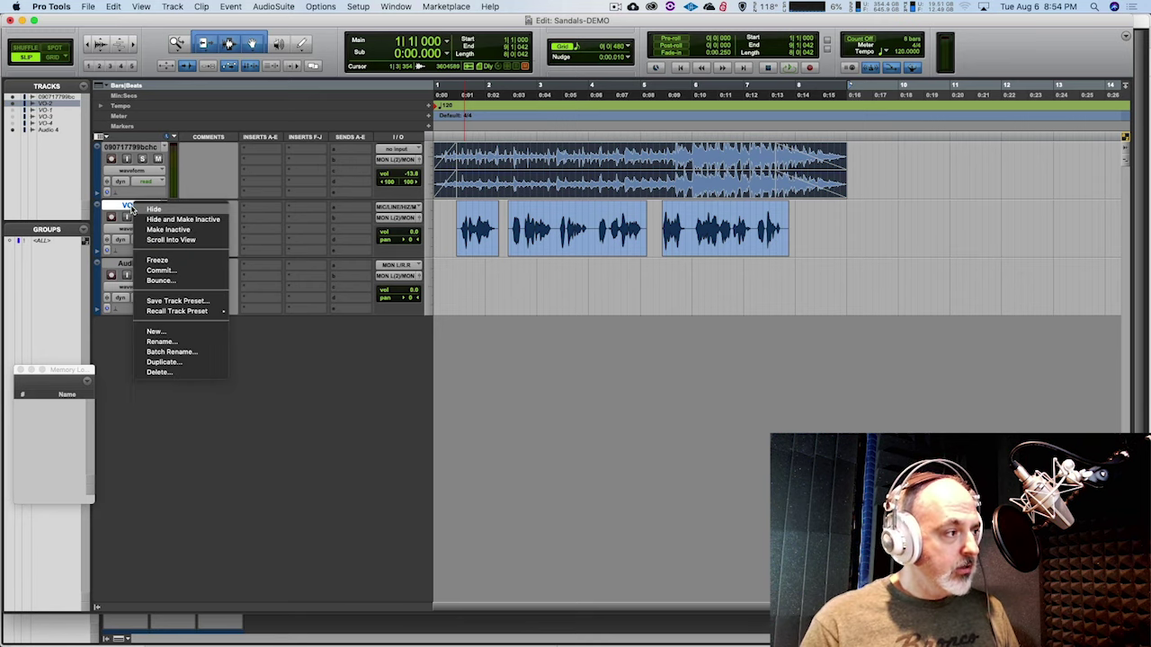
left_click(184, 361)
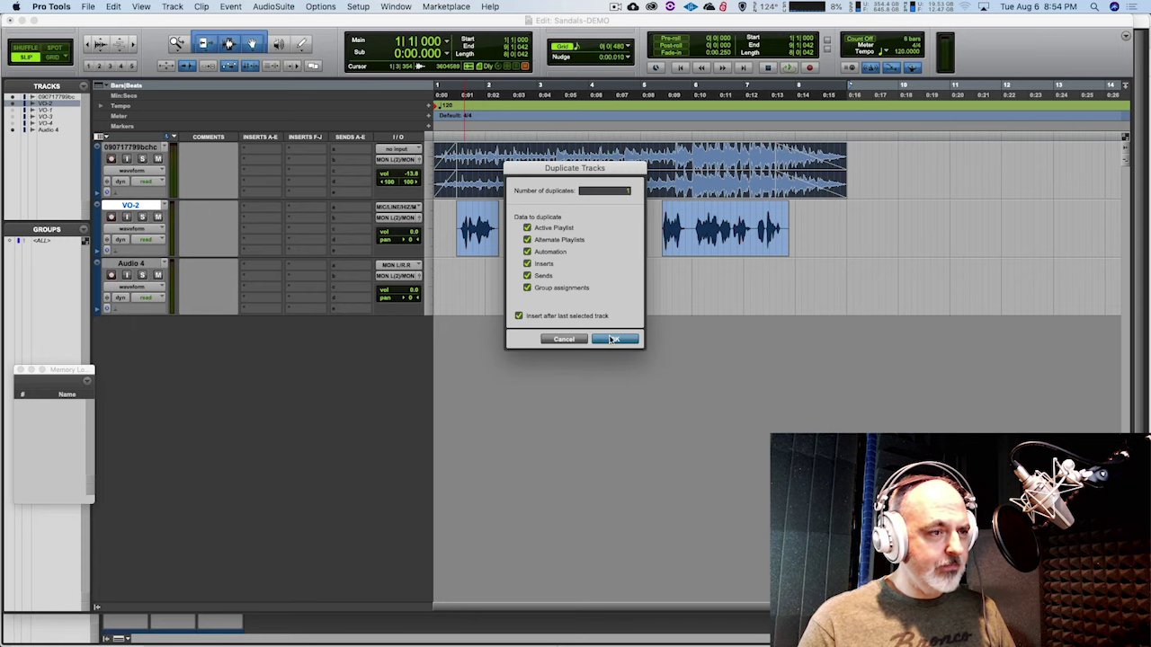
left_click(614, 339)
Duplicate the VO-2.dup1 track once with all its data directly after it, and mute both VO-2 copies.
right_click(141, 269)
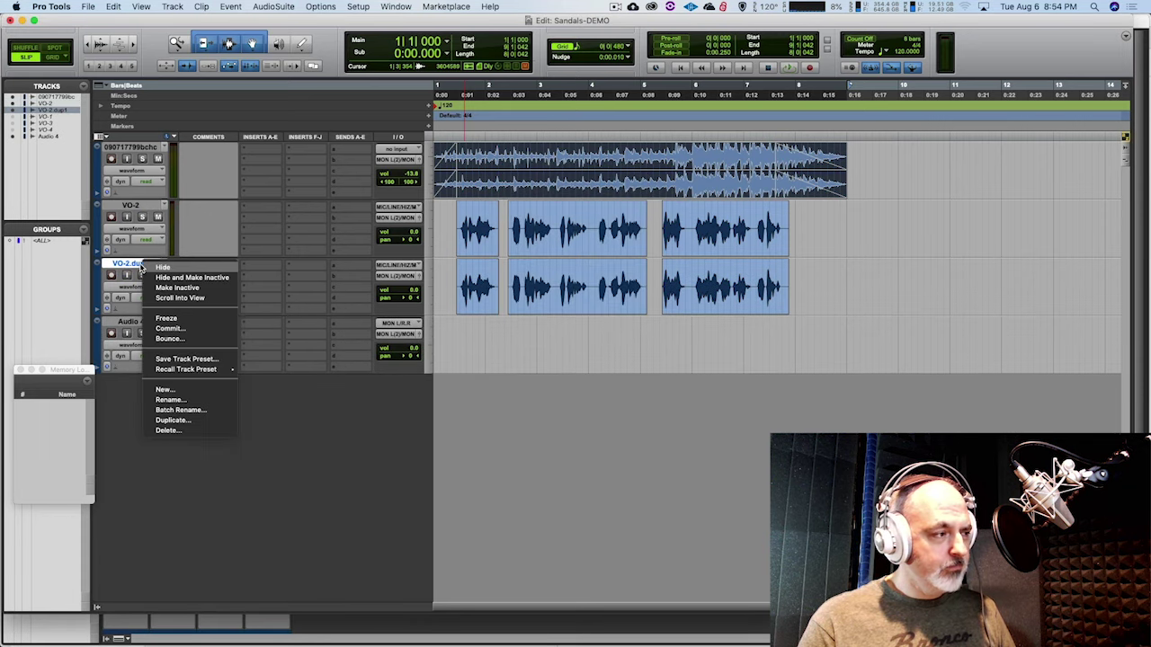
left_click(173, 420)
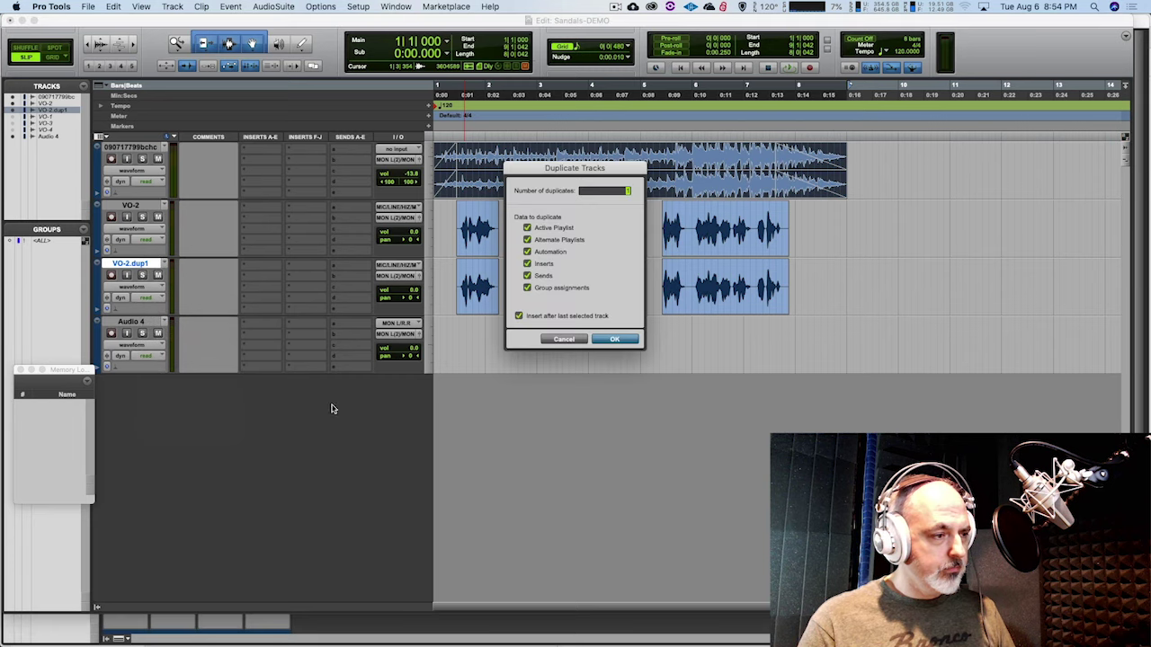
left_click(608, 340)
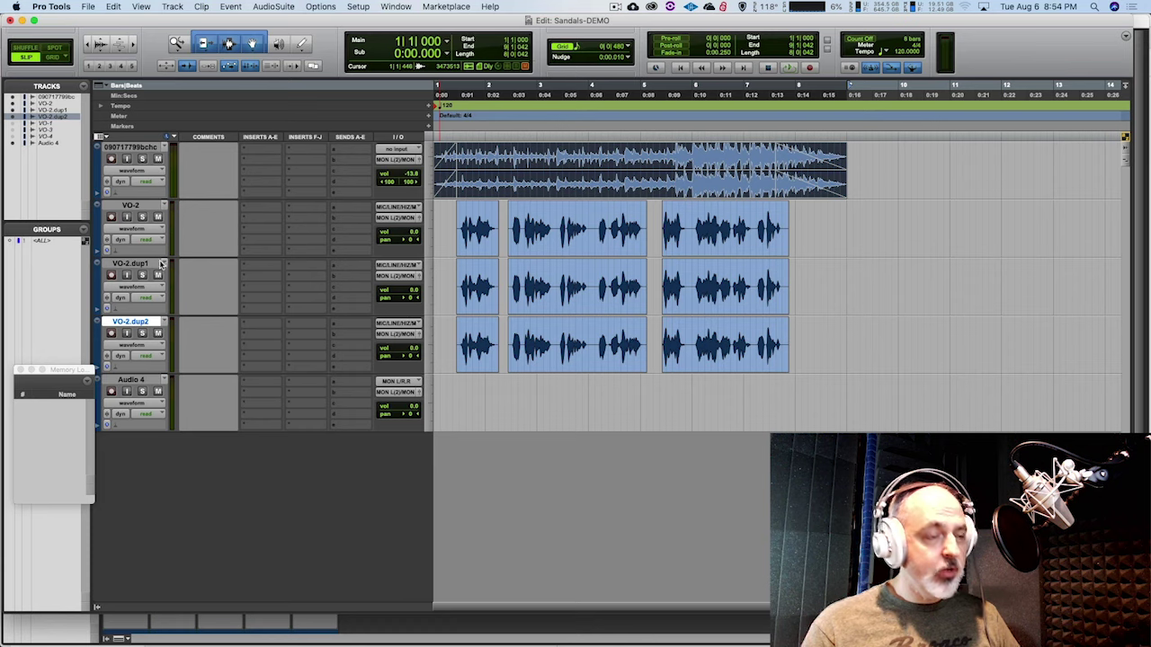
left_click(135, 205)
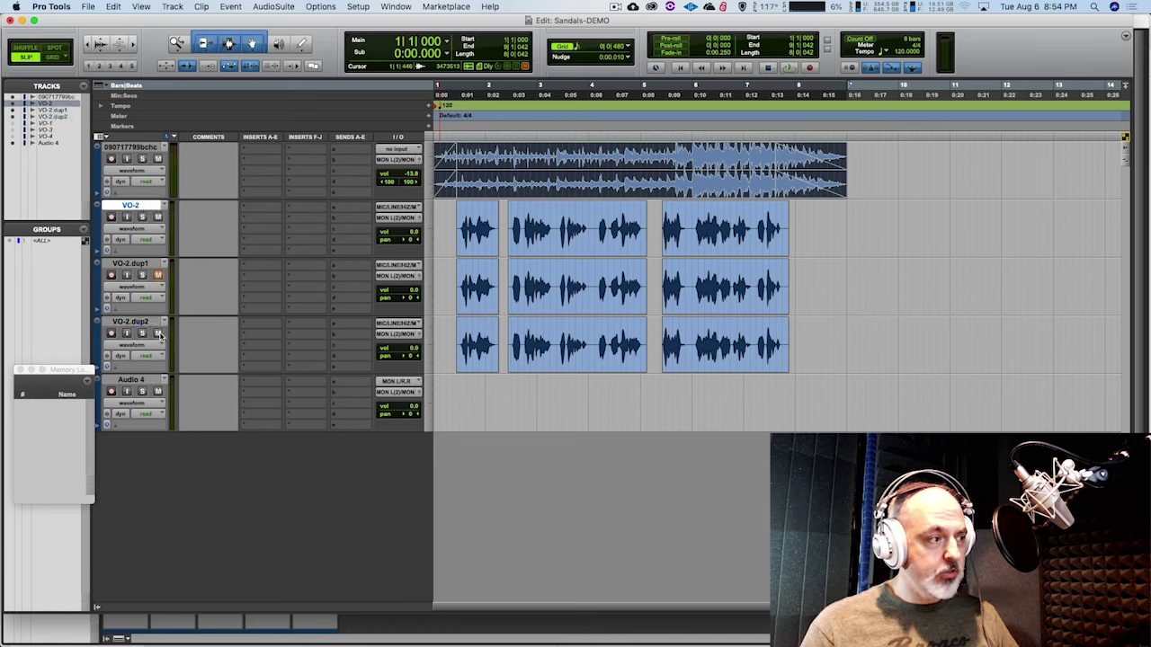
Insert the Waves F6-RTA (mono) equalizer in the first insert slot of VO-2 and move its window clear of the transport display.
left_click(277, 209)
mouse_move(277, 210)
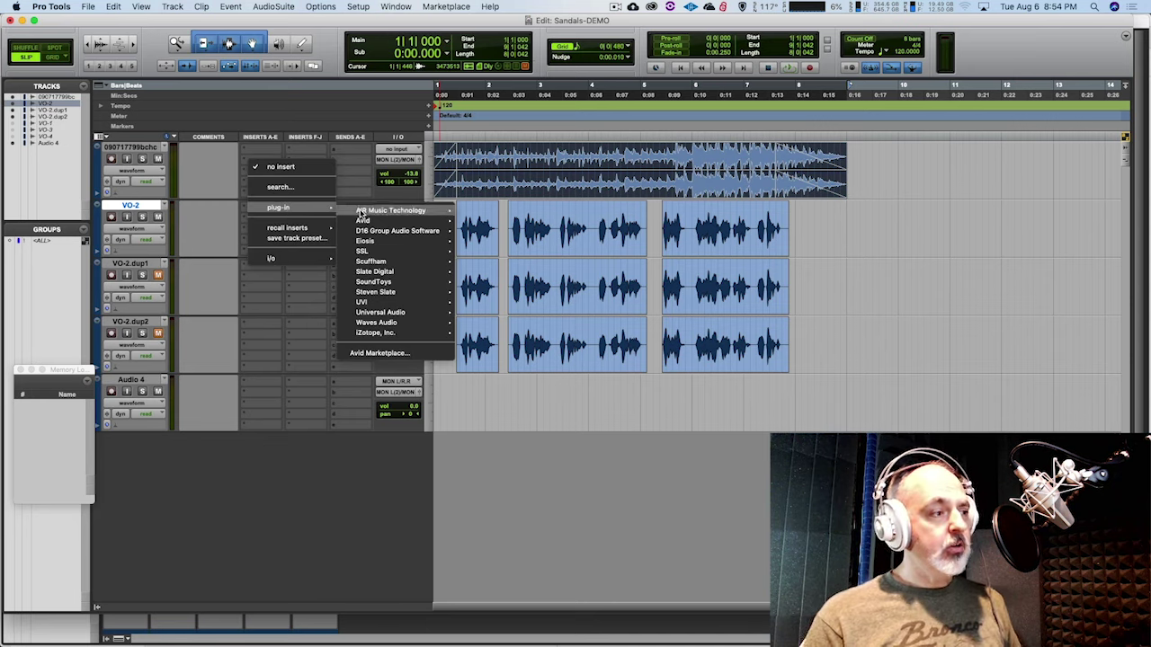
mouse_move(383, 322)
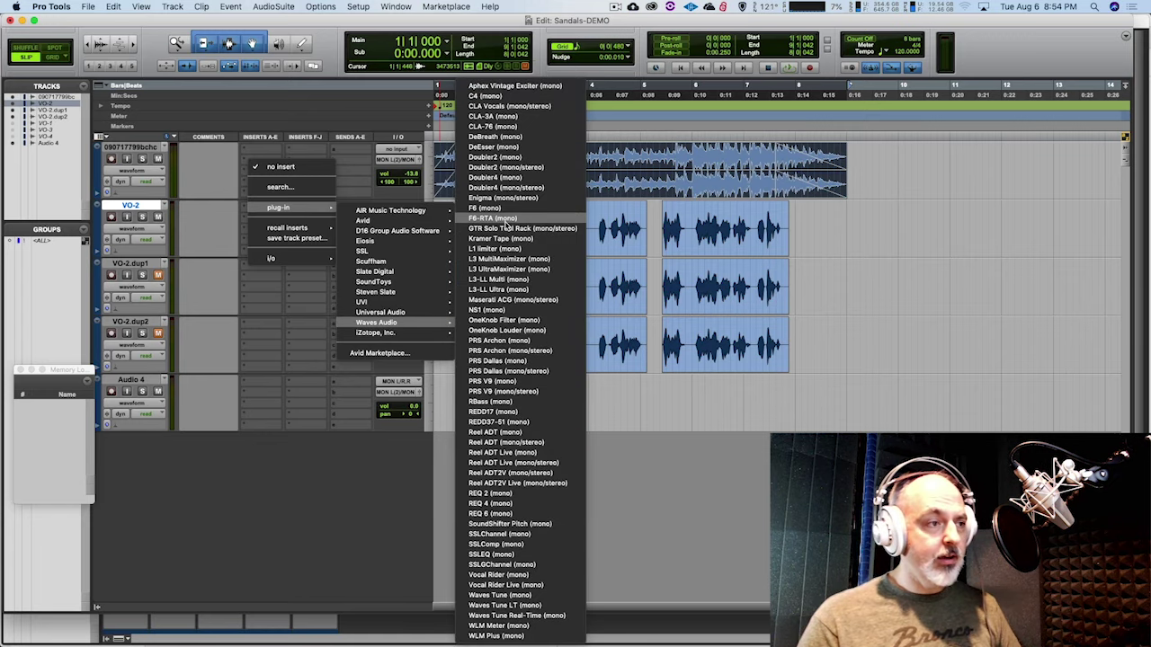
left_click(506, 219)
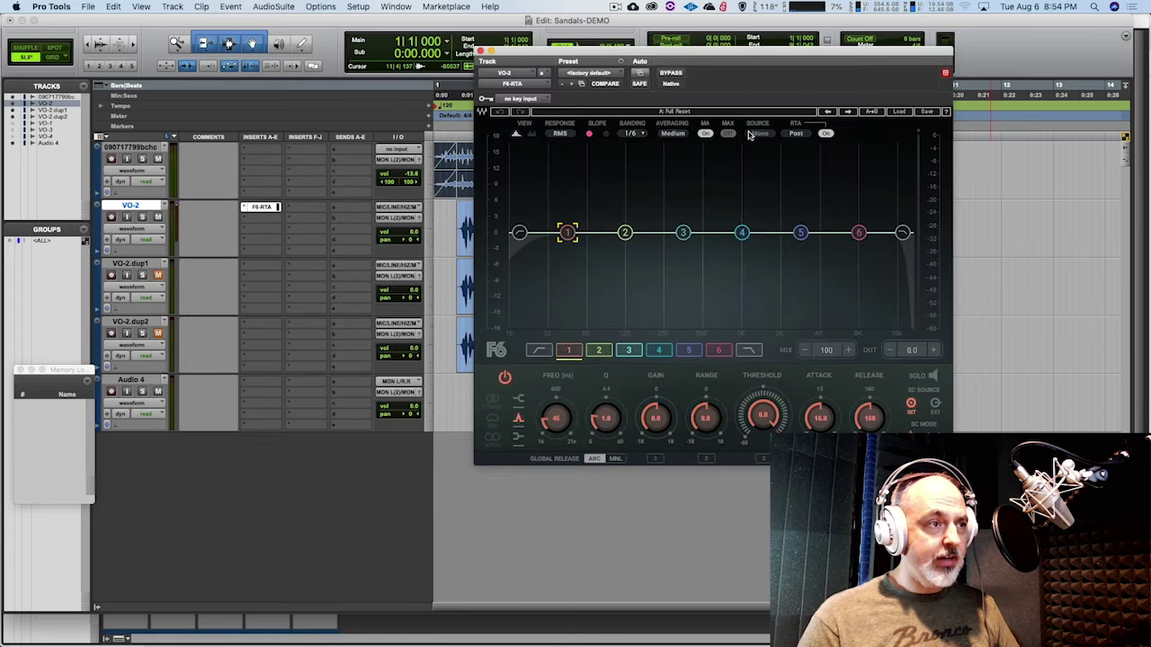
left_click_drag(794, 59, 783, 96)
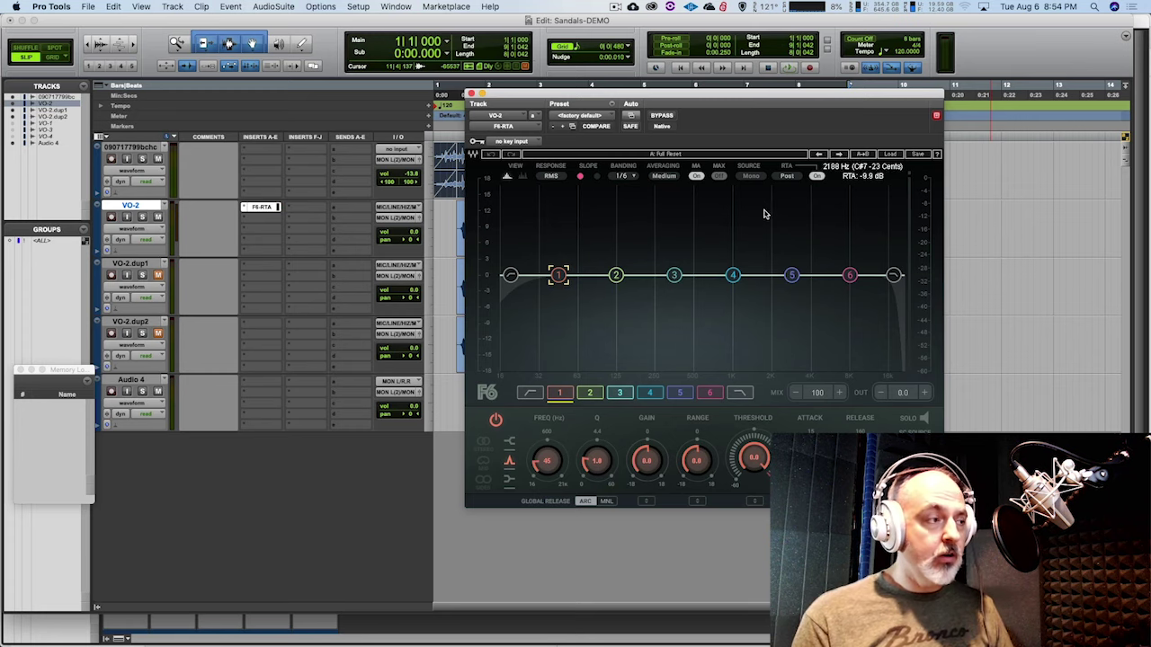
Play the spot to read VO-2's spectrum in the analyzer, and lower EQ bands 3 and 4 slightly.
key("space")
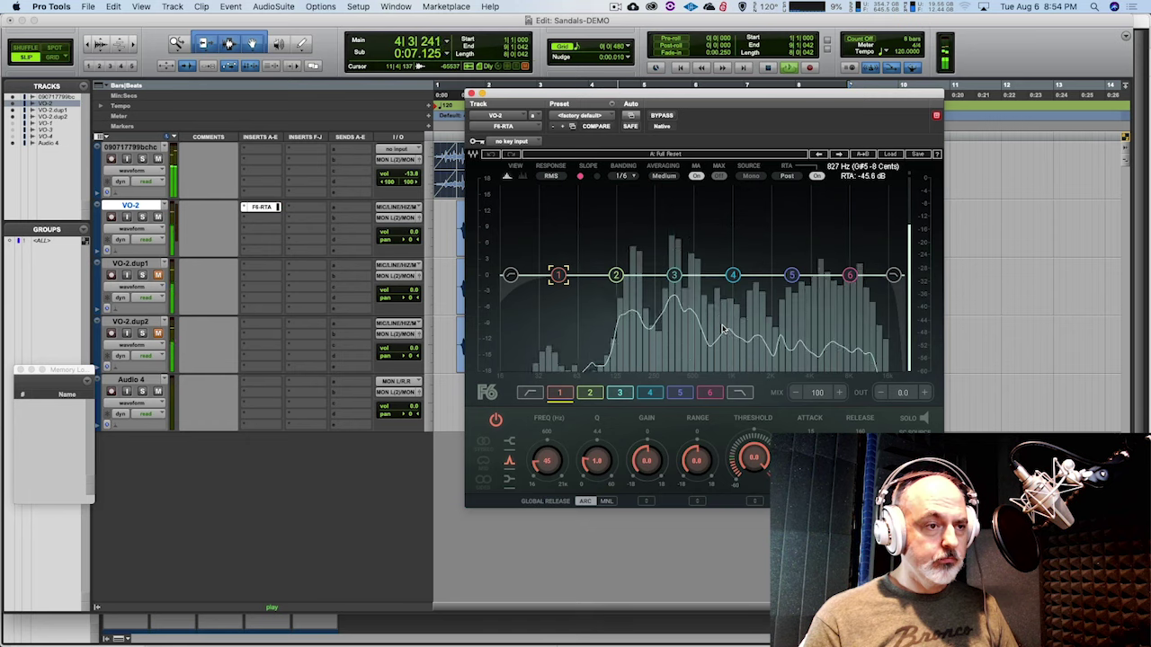
key("space")
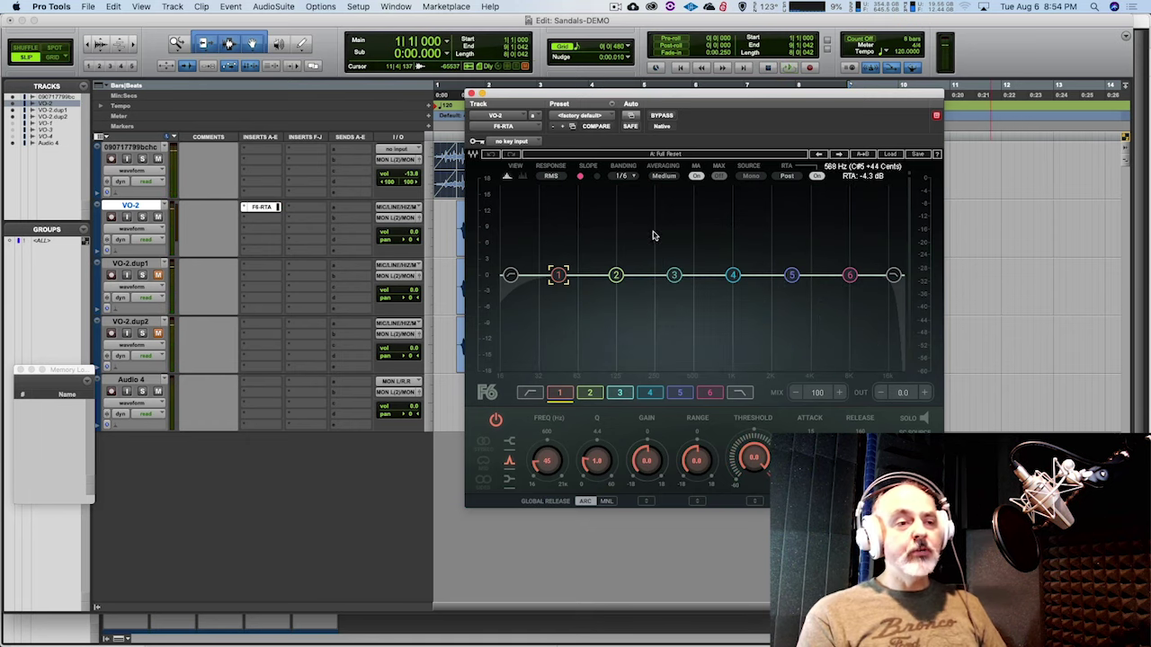
left_click_drag(674, 274, 673, 279)
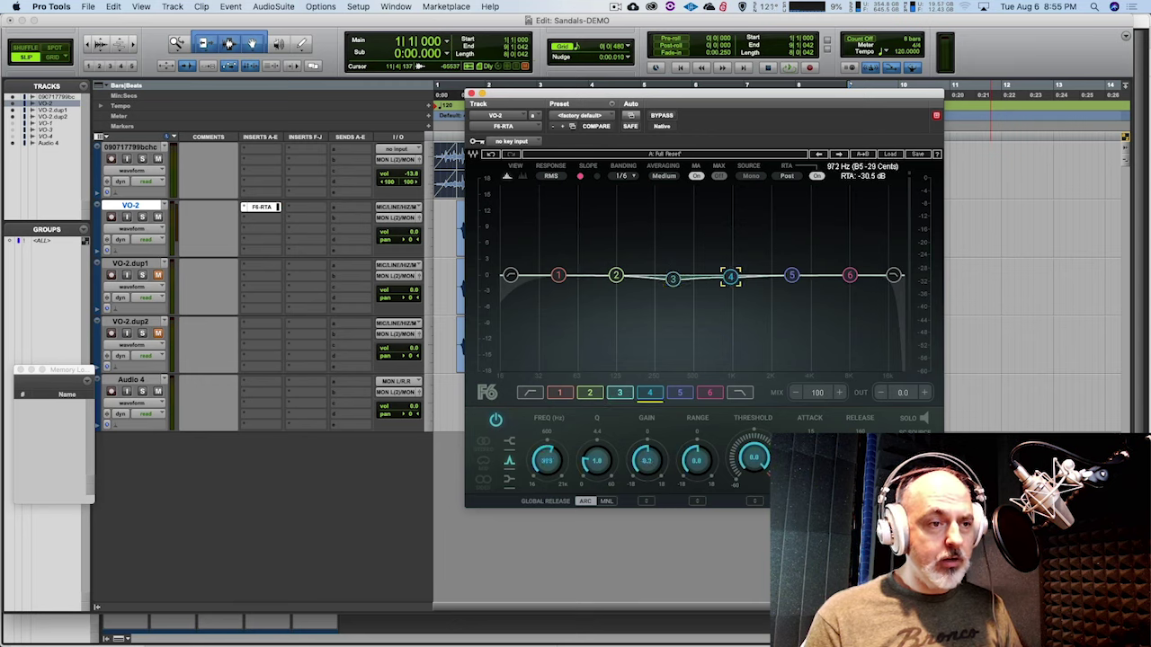
Enable the F6 high-pass filter on VO-2 and set its frequency to 35 Hz.
left_click(510, 274)
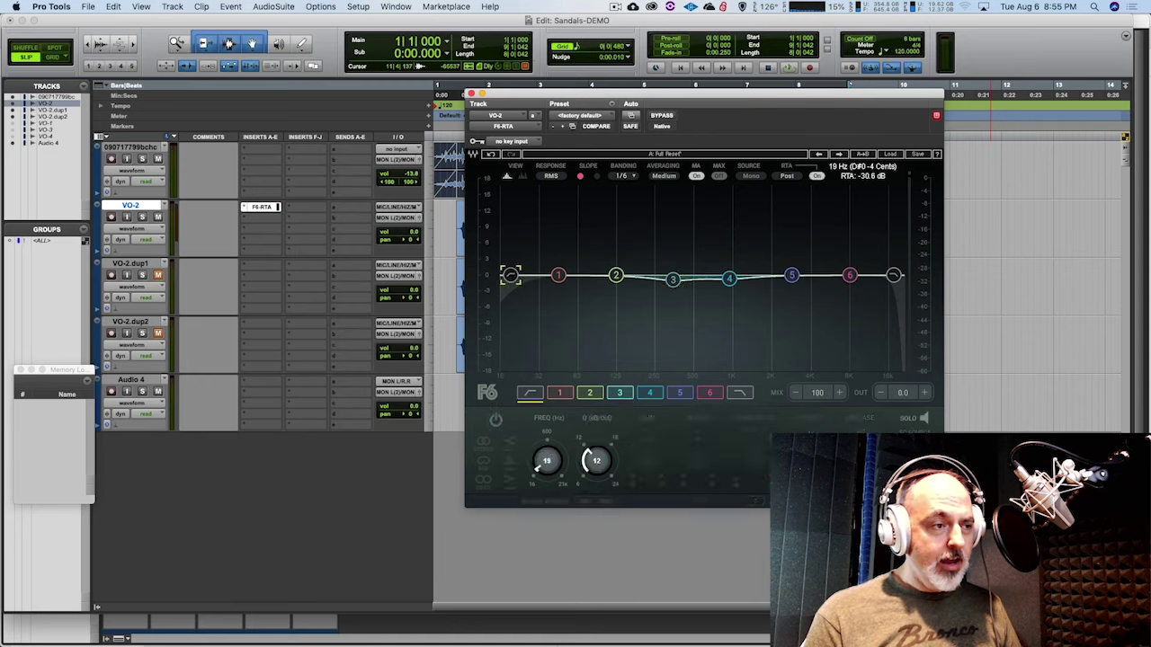
left_click(495, 419)
left_click_drag(542, 465, 537, 463)
left_click_drag(525, 274, 544, 274)
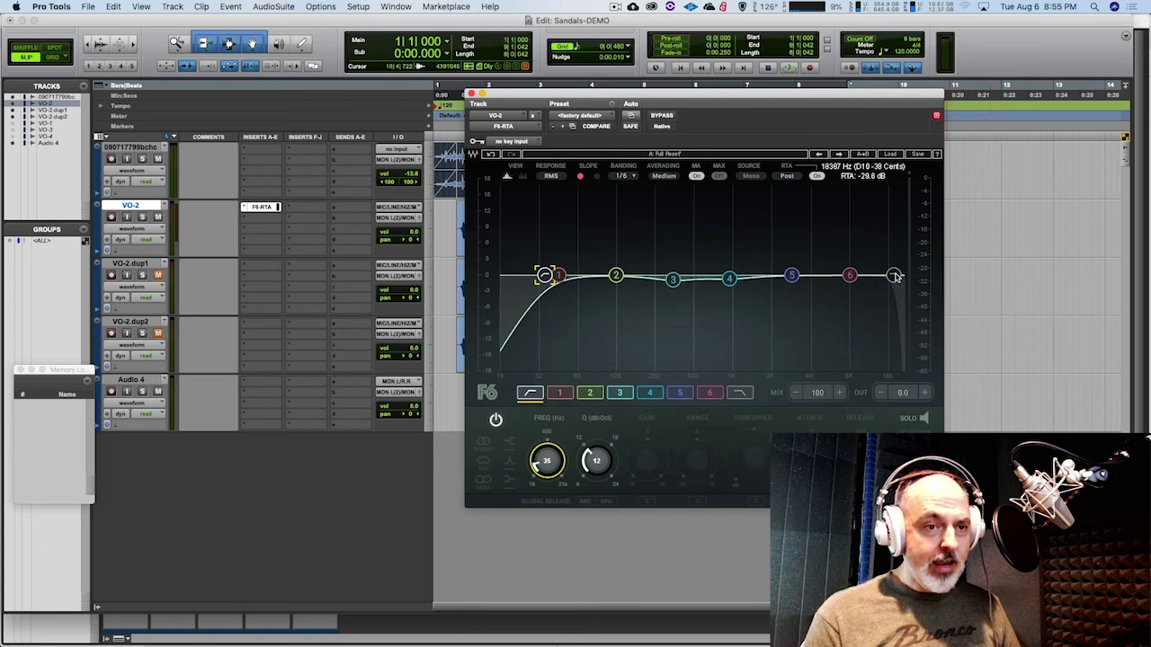
Enable the F6 low-pass filter on VO-2 and set its frequency to 12922 Hz.
key("shift+Tab")
left_click(497, 422)
left_click_drag(540, 460, 539, 480)
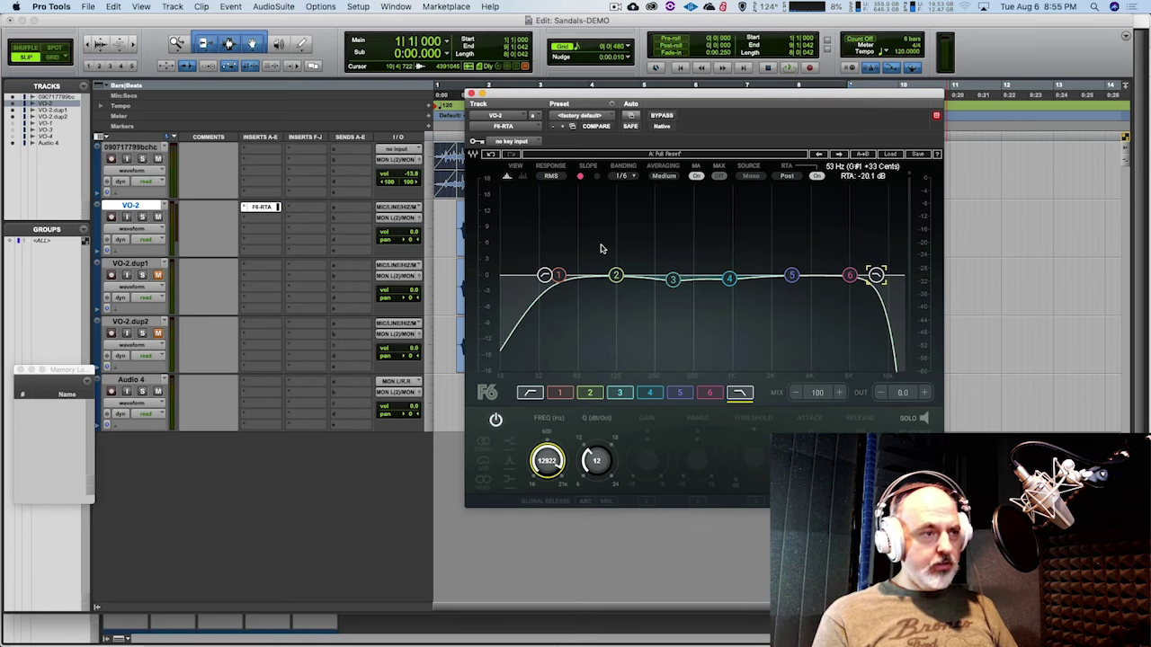
Audition the mix with the VO-2 track's F6-RTA equalizer in view, and close the equalizer window.
key("space")
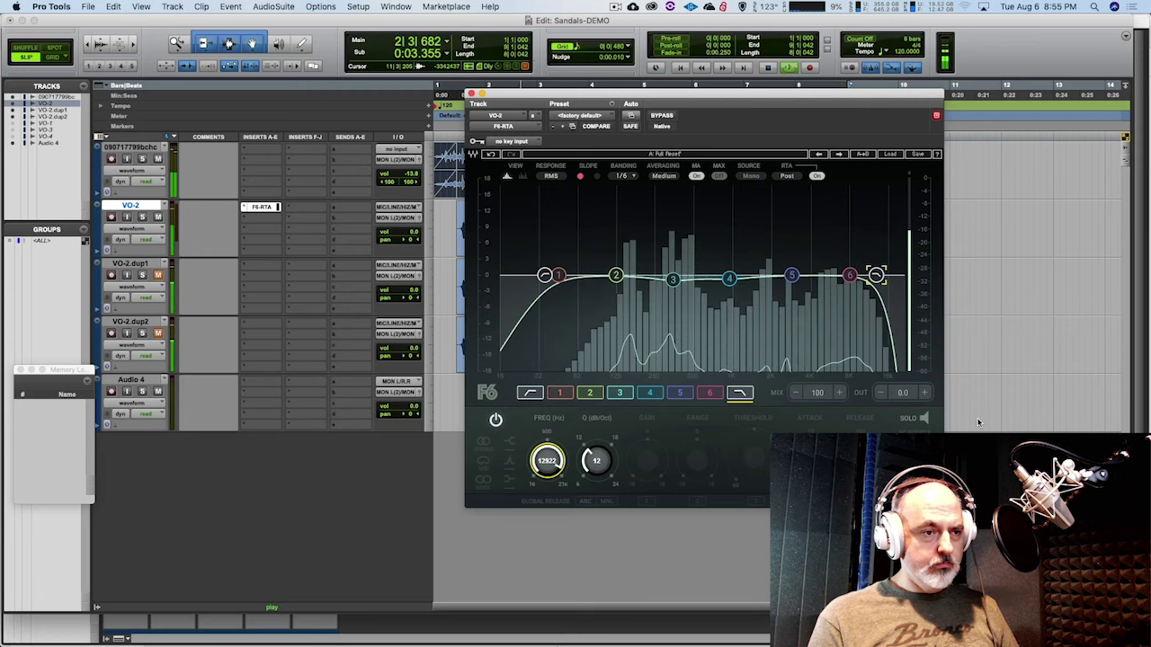
key("space")
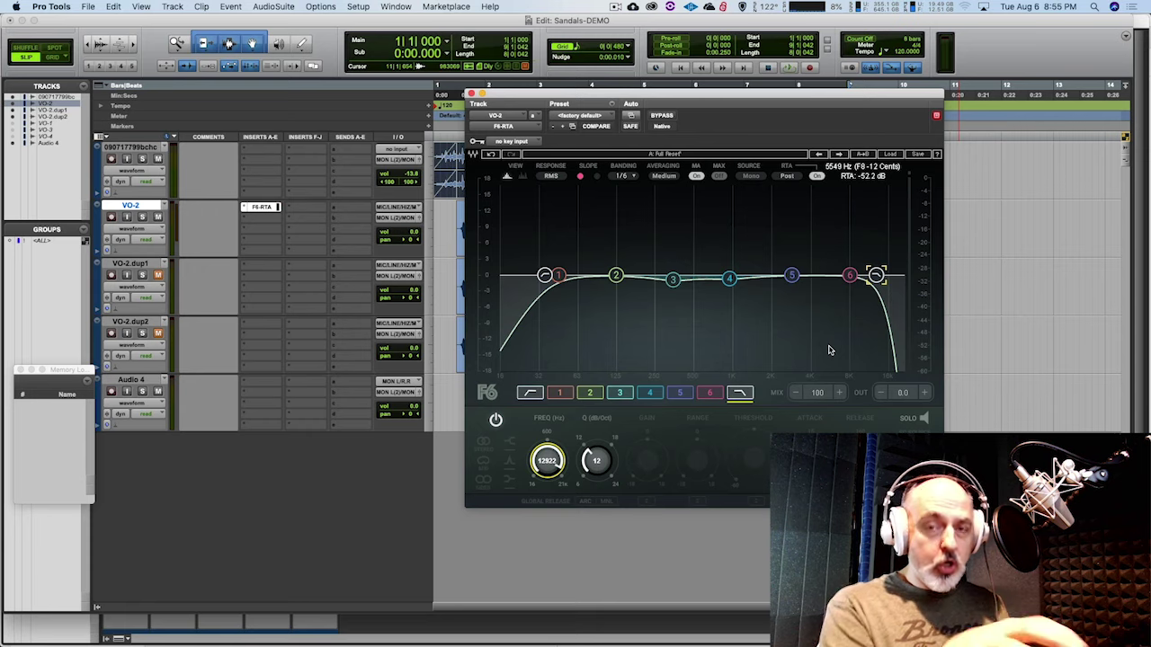
key("space")
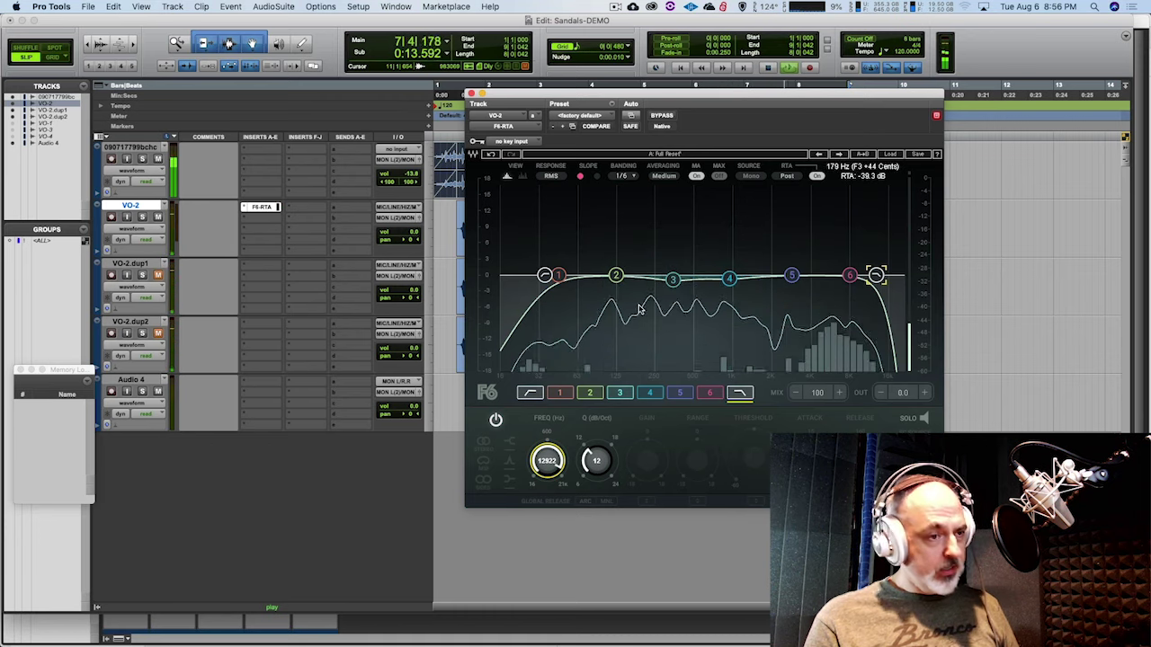
key("space")
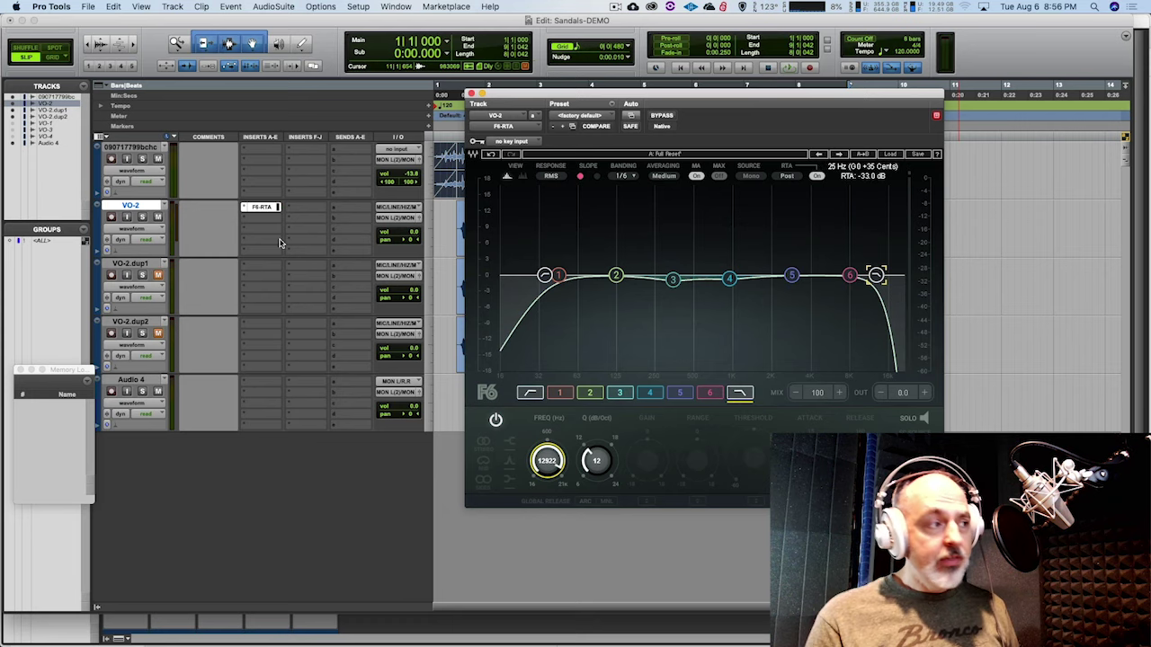
left_click(471, 94)
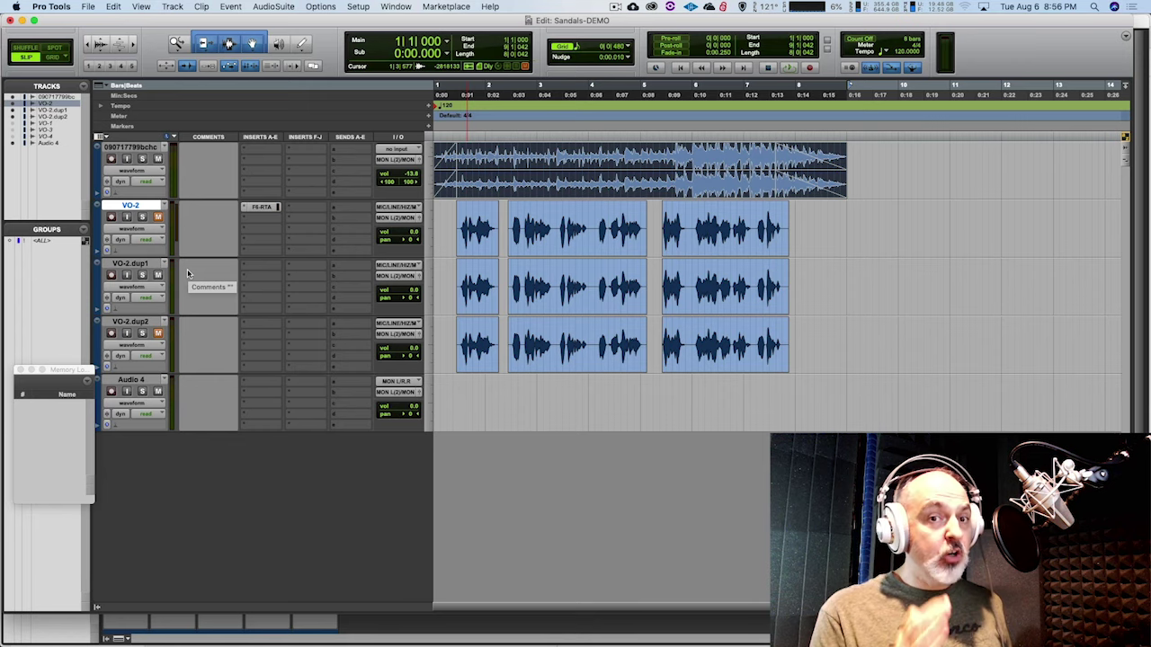
Insert the Waves F6-RTA (mono) equalizer in the first insert slot of VO-2.dup1 and move its window clear of the clips.
left_click(271, 268)
mouse_move(299, 267)
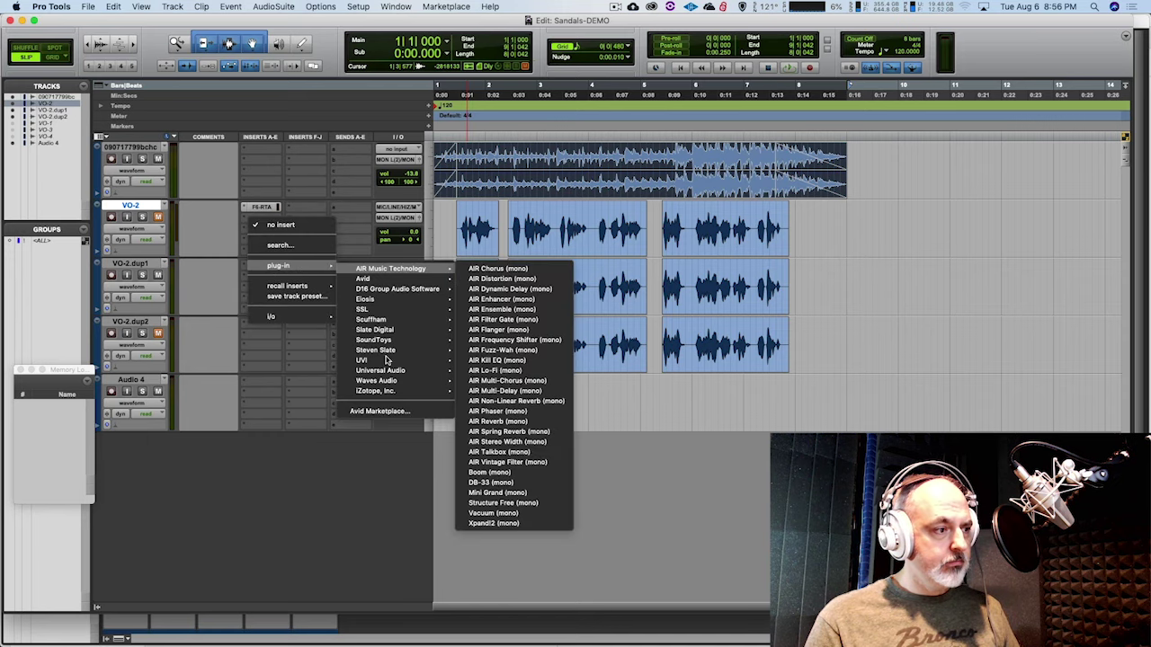
mouse_move(405, 383)
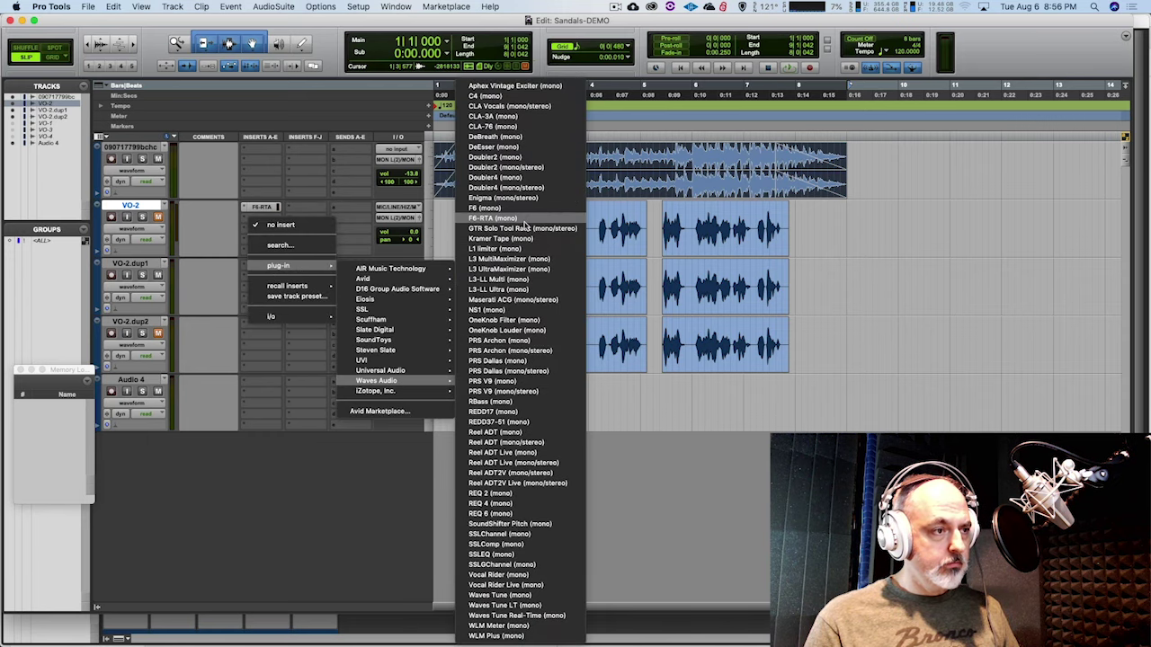
left_click(492, 218)
left_click_drag(777, 97, 666, 377)
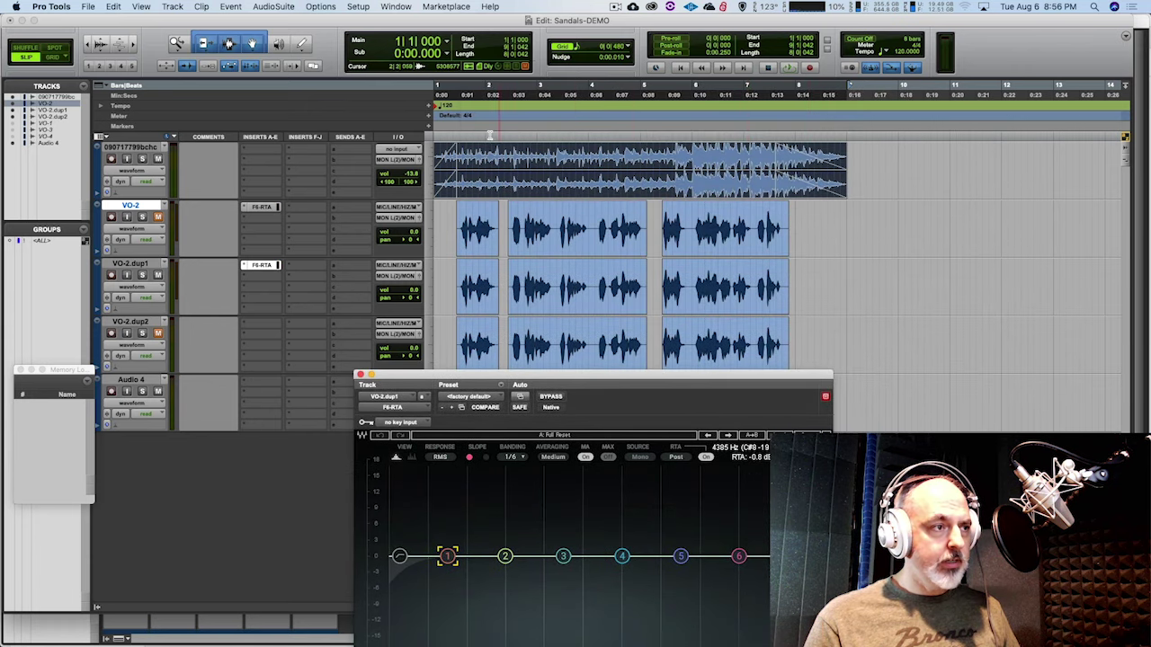
Select the voice-over passage from about 0:01 to 0:13 across the tracks and play it with the equalizer in view.
left_click_drag(459, 134, 781, 342)
key("space")
left_click_drag(594, 375, 674, 107)
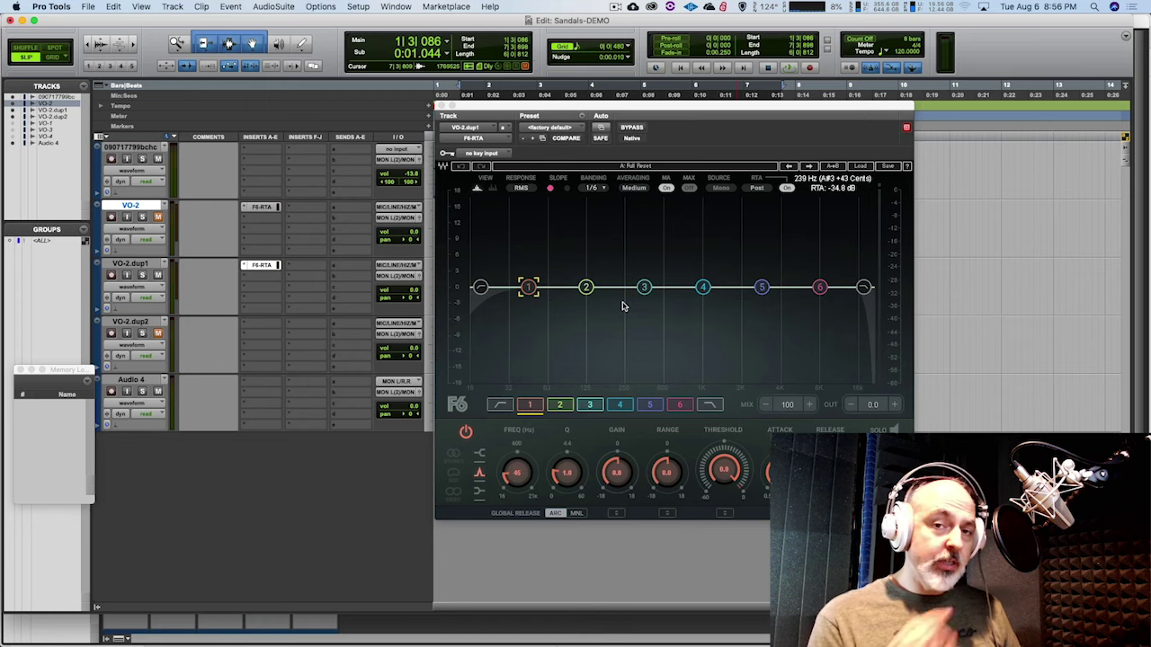
key("space")
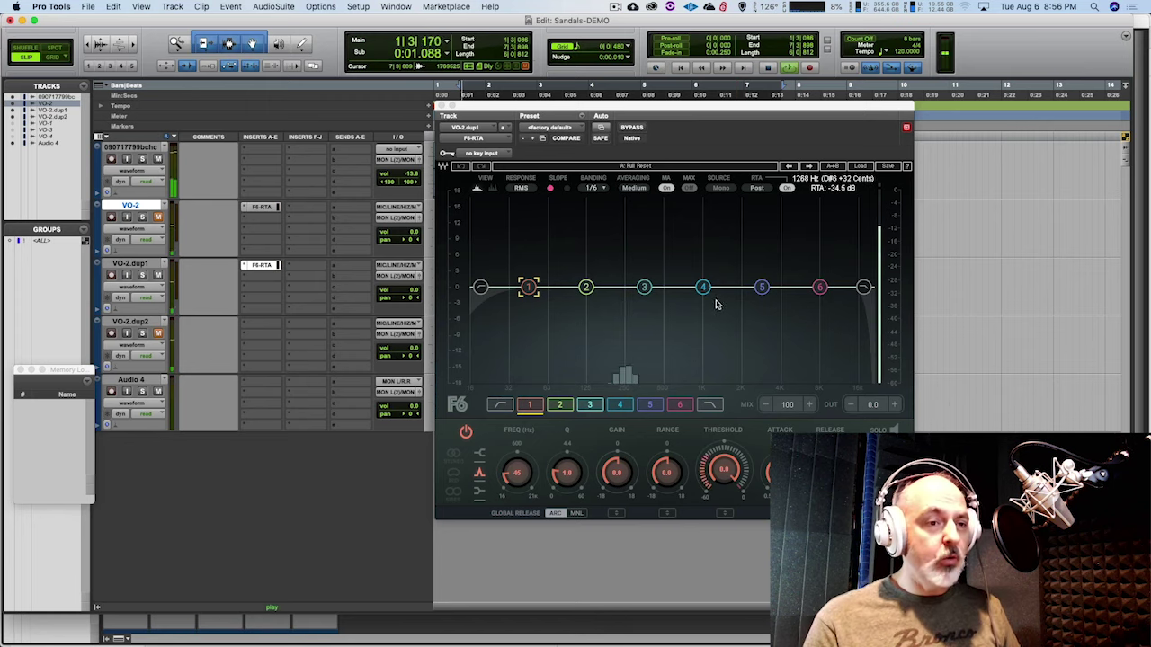
Pull bands 3, 4, 5 and 6 of the VO-2.dup1 equalizer slightly below 0 dB.
left_click(645, 288)
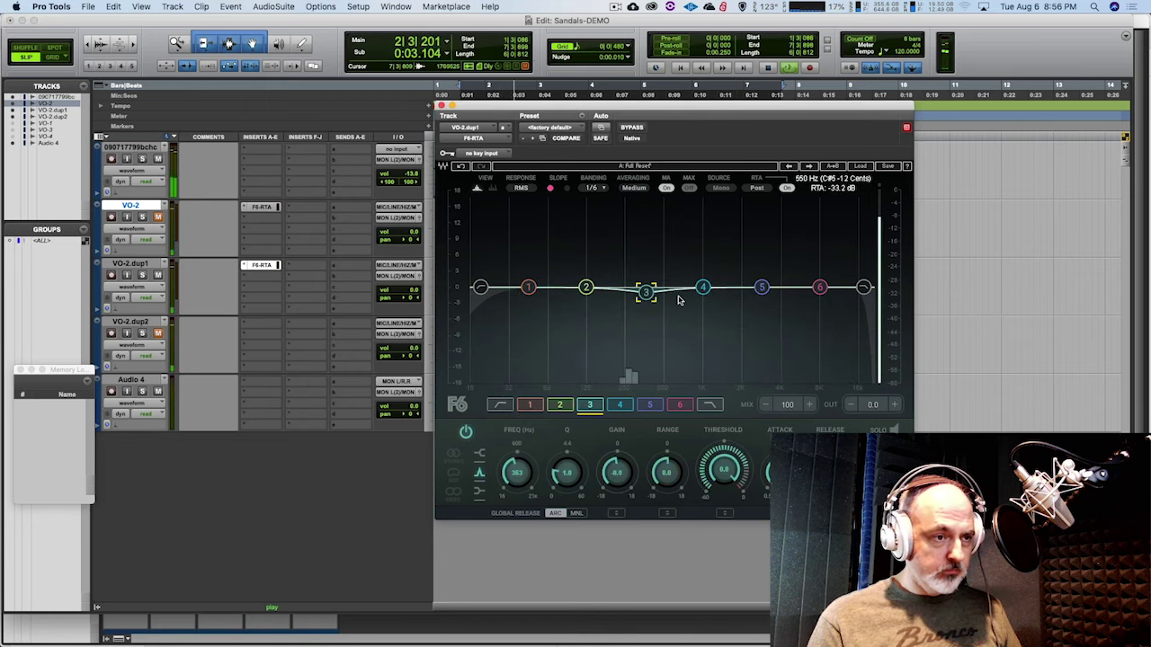
left_click(761, 290)
left_click(819, 287)
Enable the equalizer's low-pass filter with a lowered cutoff, and enable the high-pass filter at 24 Hz.
left_click(863, 288)
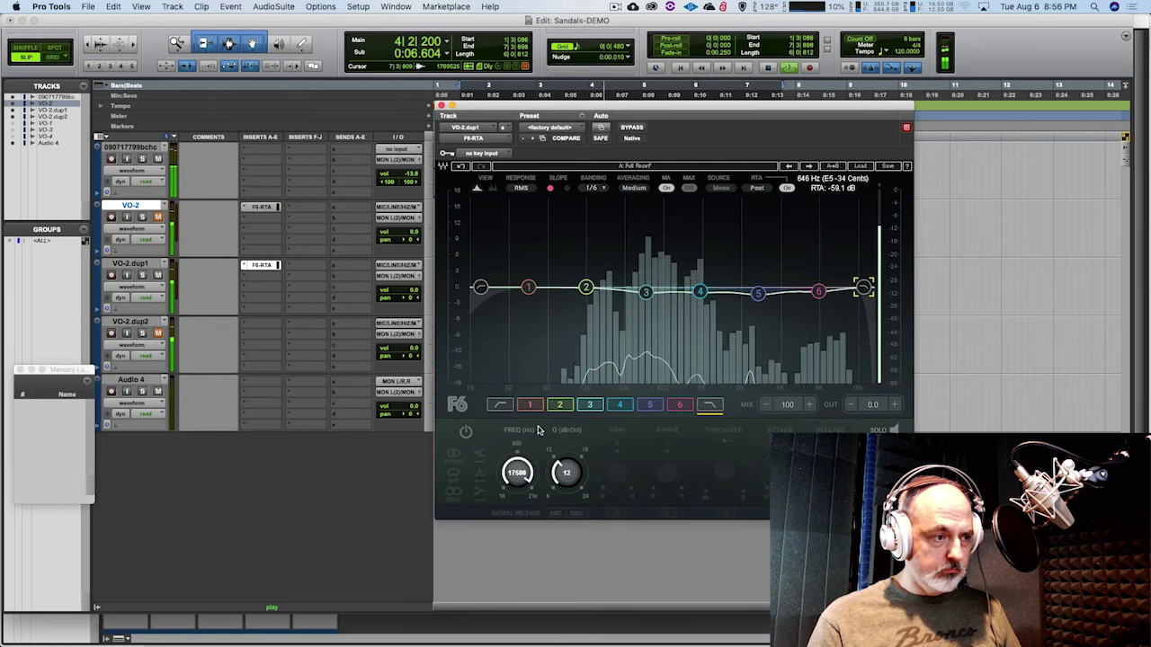
left_click(466, 432)
left_click_drag(517, 472, 517, 521)
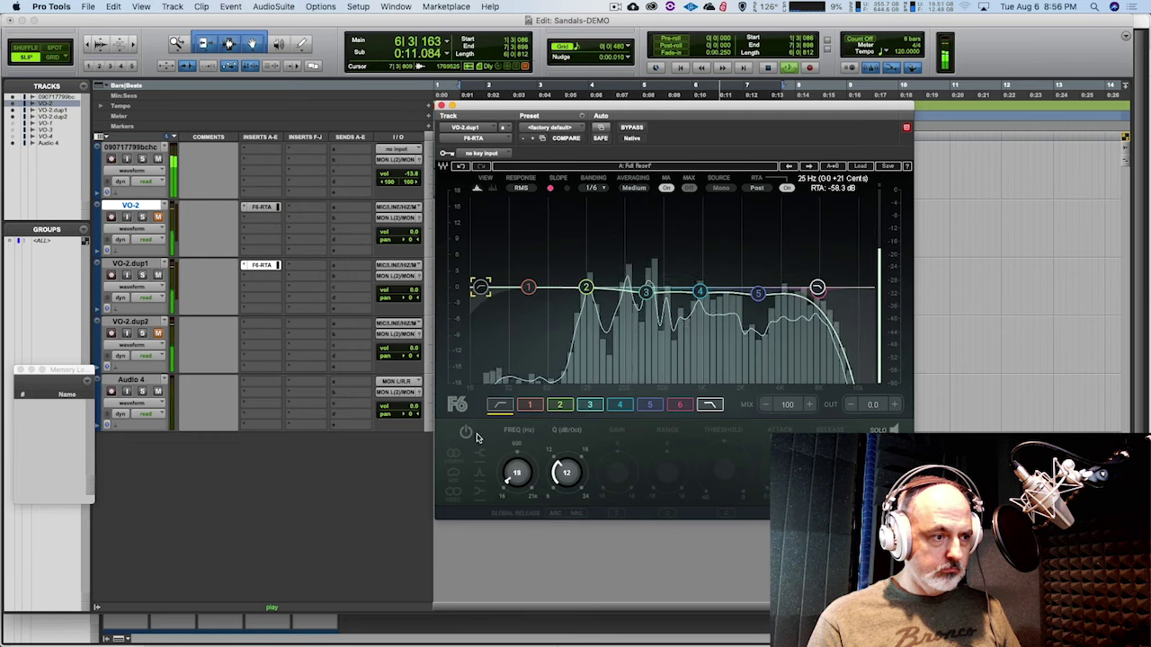
left_click_drag(481, 288, 493, 287)
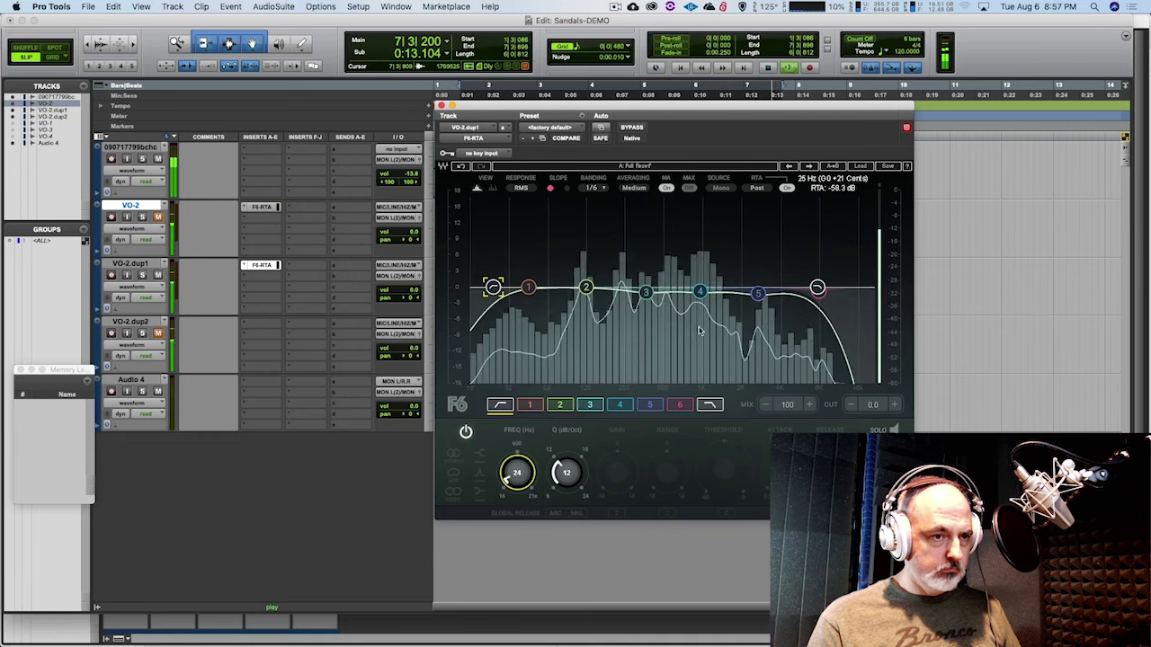
Shift equalizer bands 5 and 6 to lower frequencies and set the low-pass cutoff to about 11347 Hz.
left_click(817, 286)
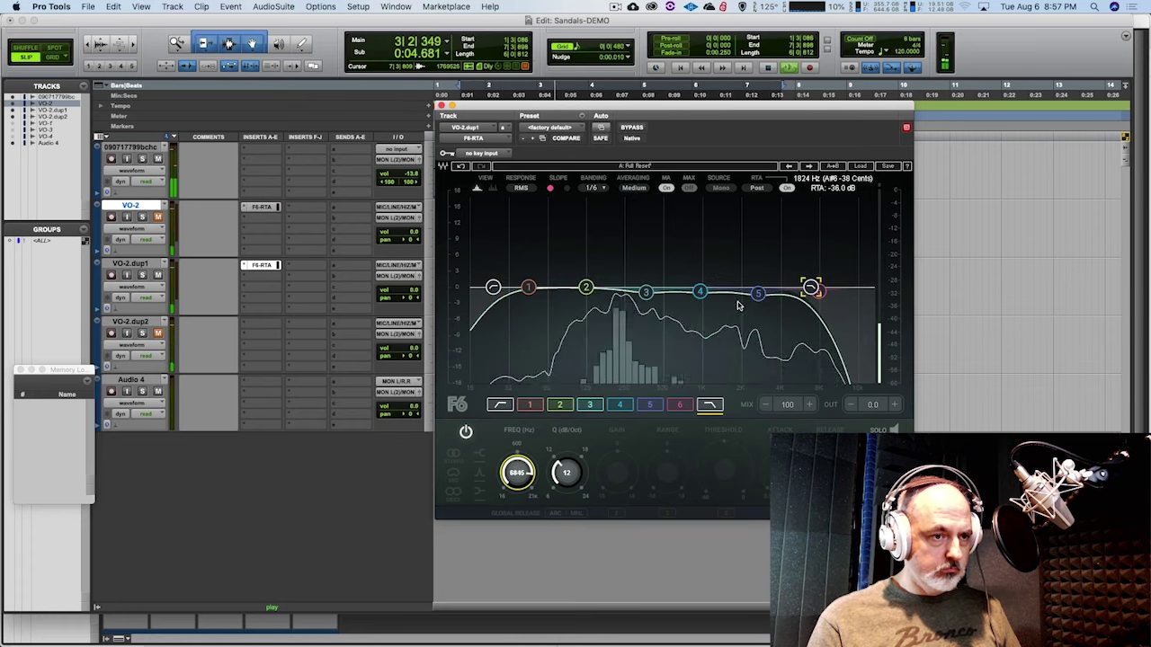
left_click_drag(758, 293, 746, 295)
left_click_drag(815, 289, 838, 288)
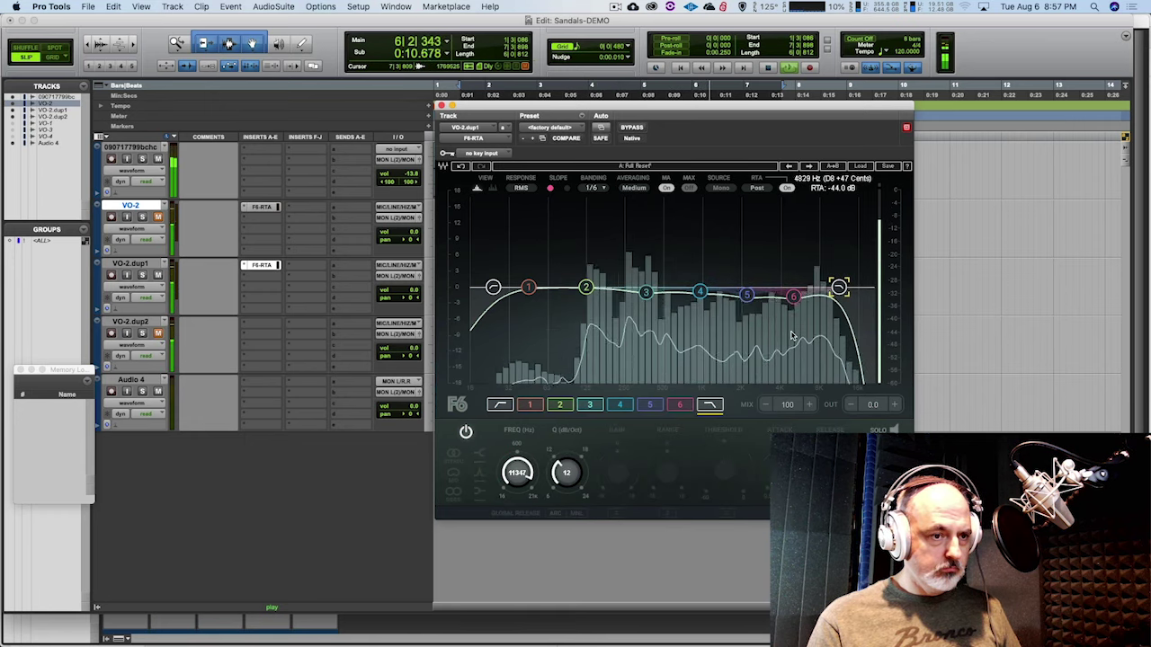
Nudge equalizer bands 1 and 2 to slightly lower frequencies and stop playback.
left_click(527, 288)
left_click_drag(527, 287, 582, 286)
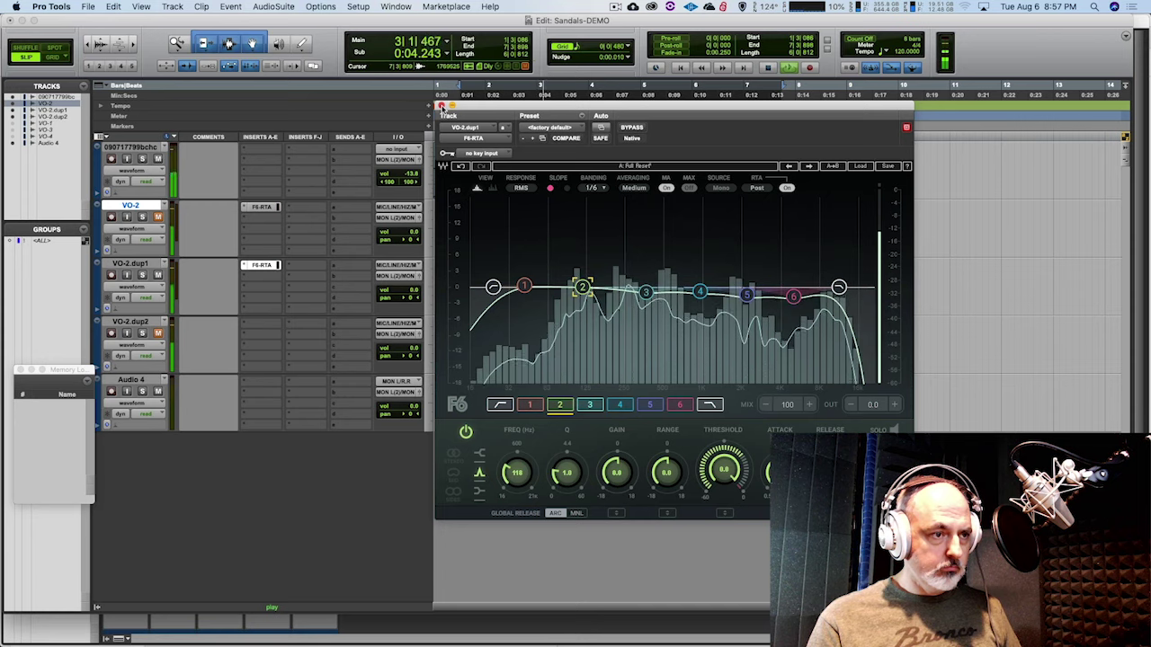
key("space")
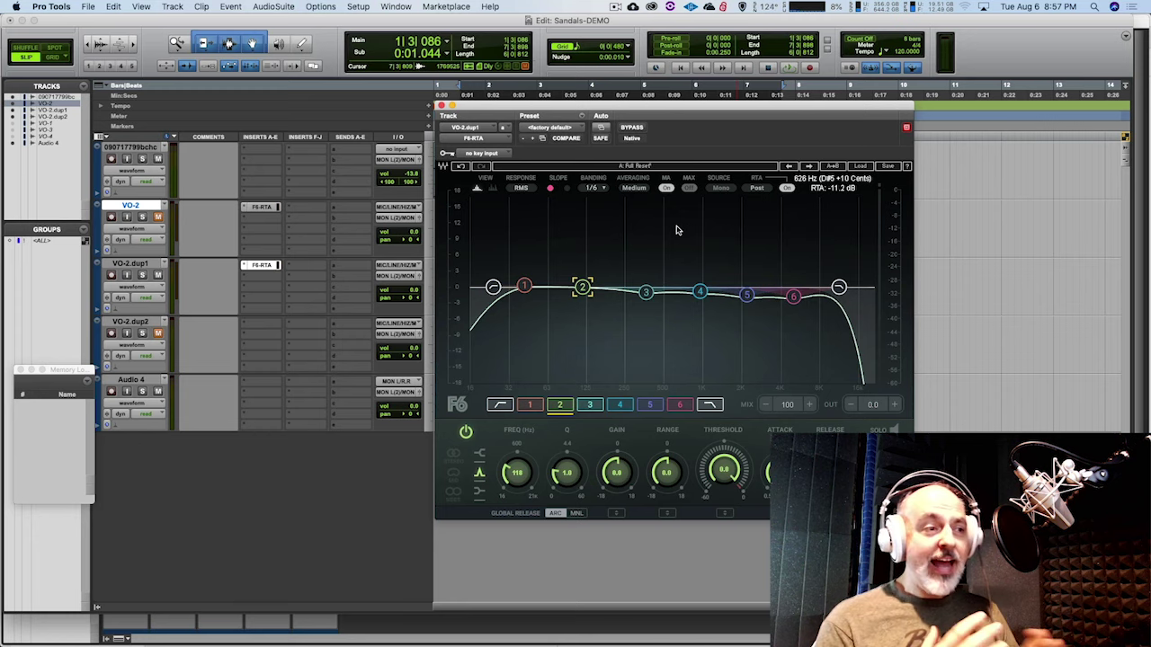
Solo the VO-2.dup1 track, audition its equalized voice alone and close the equalizer window.
key("space")
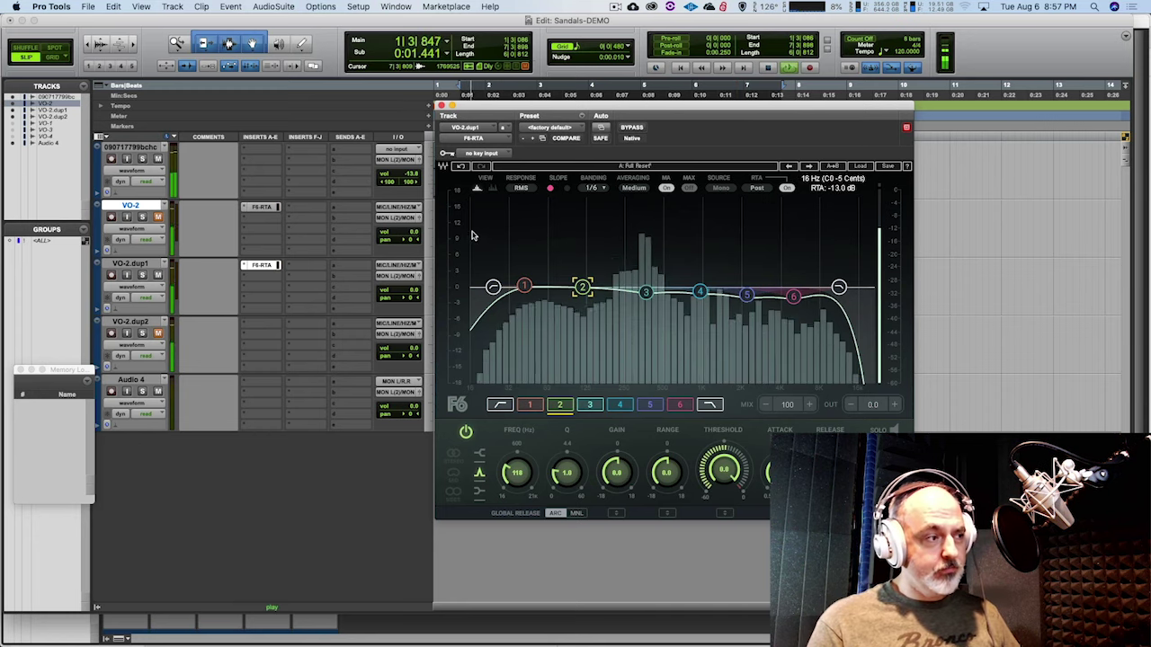
key("space")
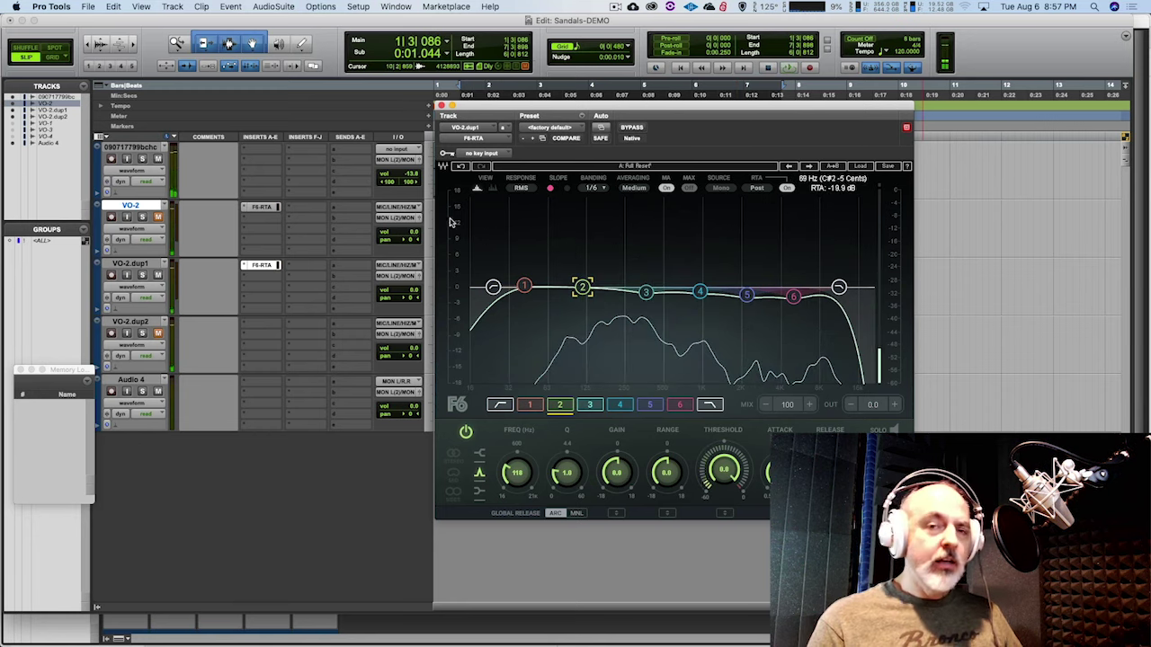
left_click(142, 275)
key("space")
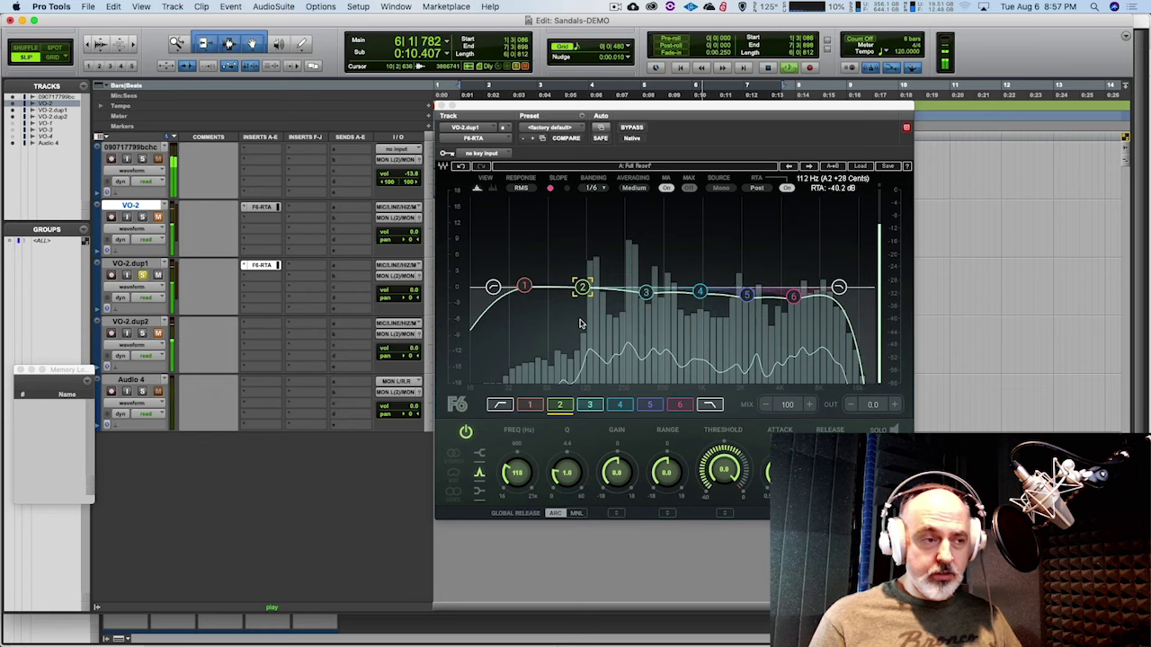
key("space")
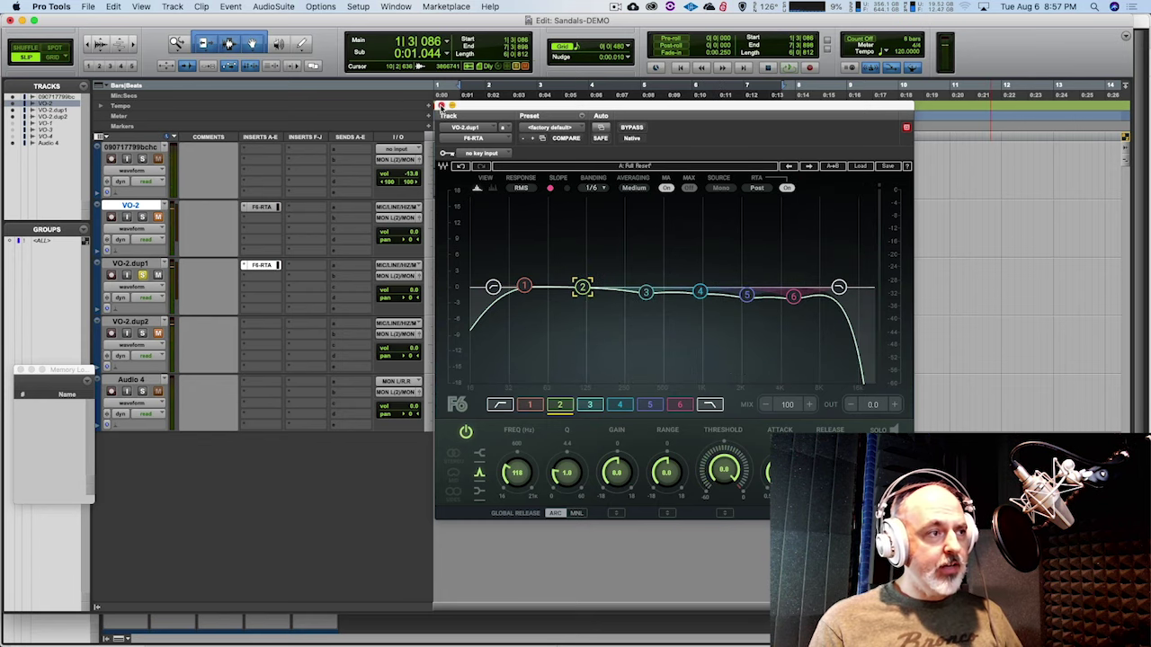
left_click(440, 106)
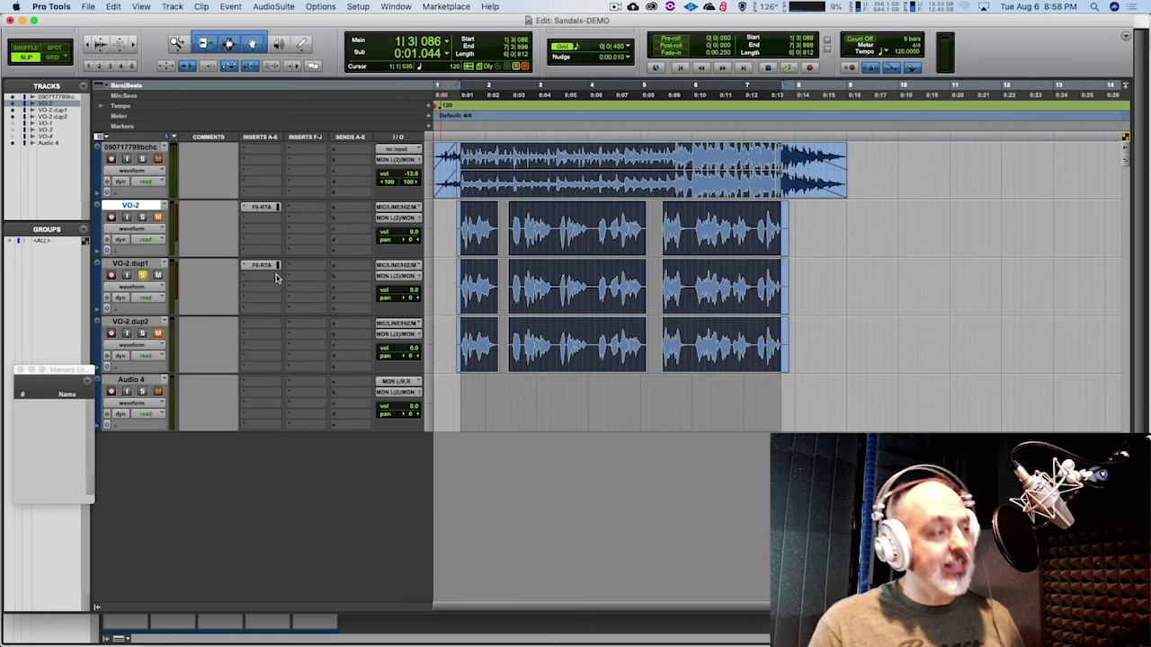
Insert the Waves Aphex Vintage Exciter (mono) in the second insert slot of VO-2.dup1 and reposition its window.
left_click(276, 277)
mouse_move(296, 276)
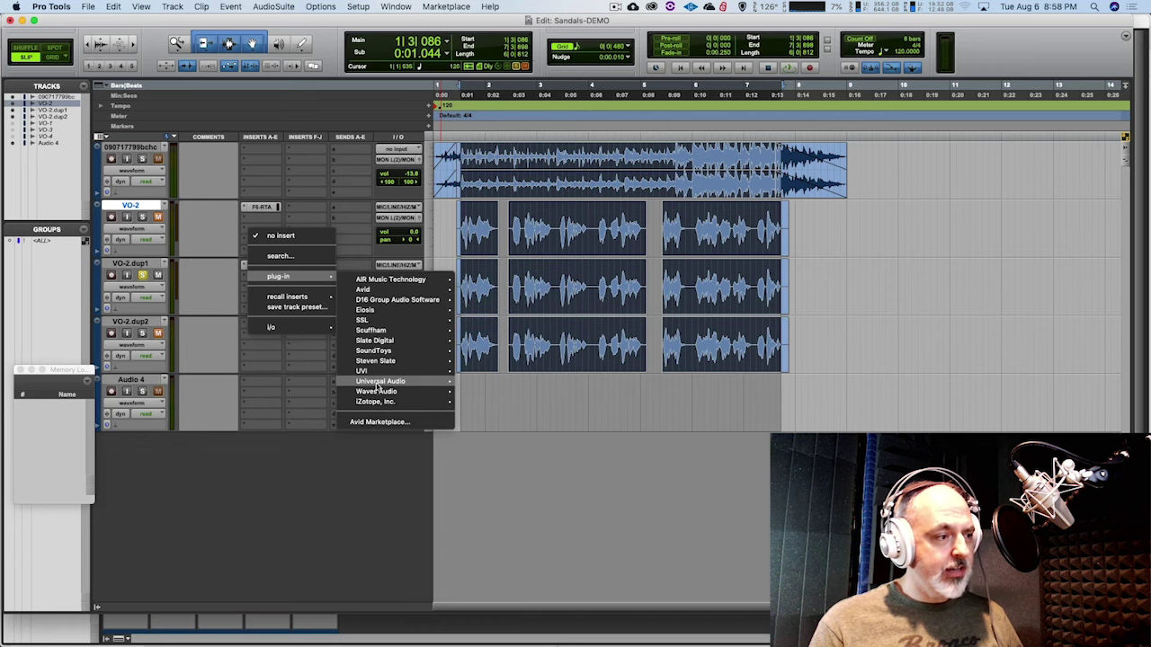
mouse_move(382, 393)
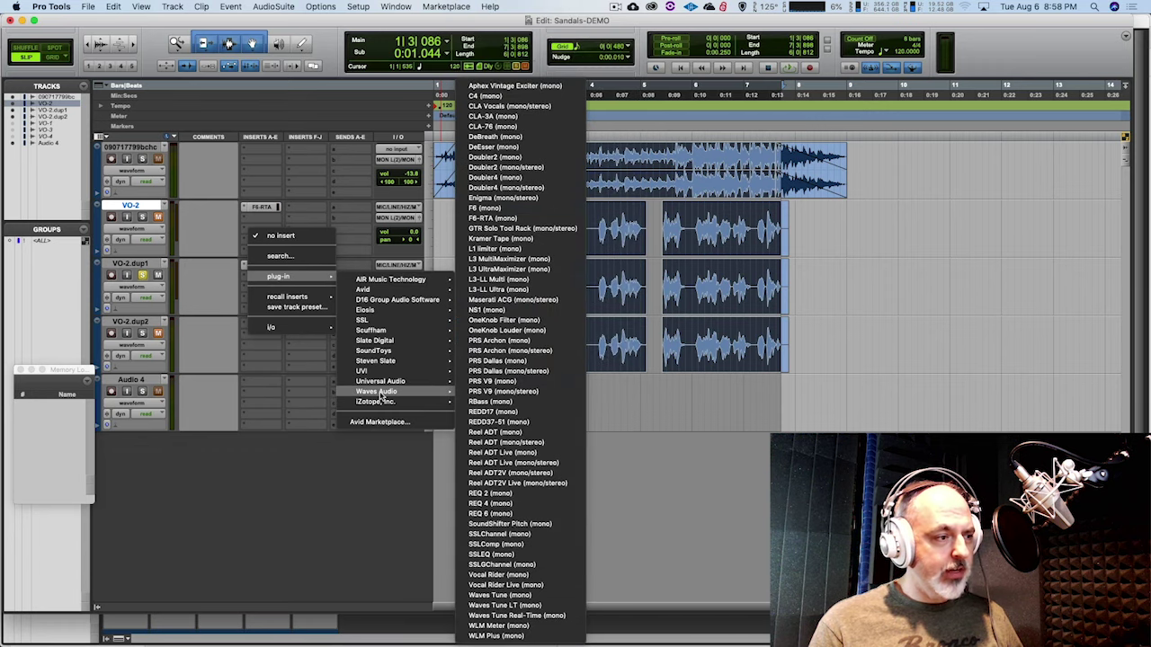
left_click(492, 218)
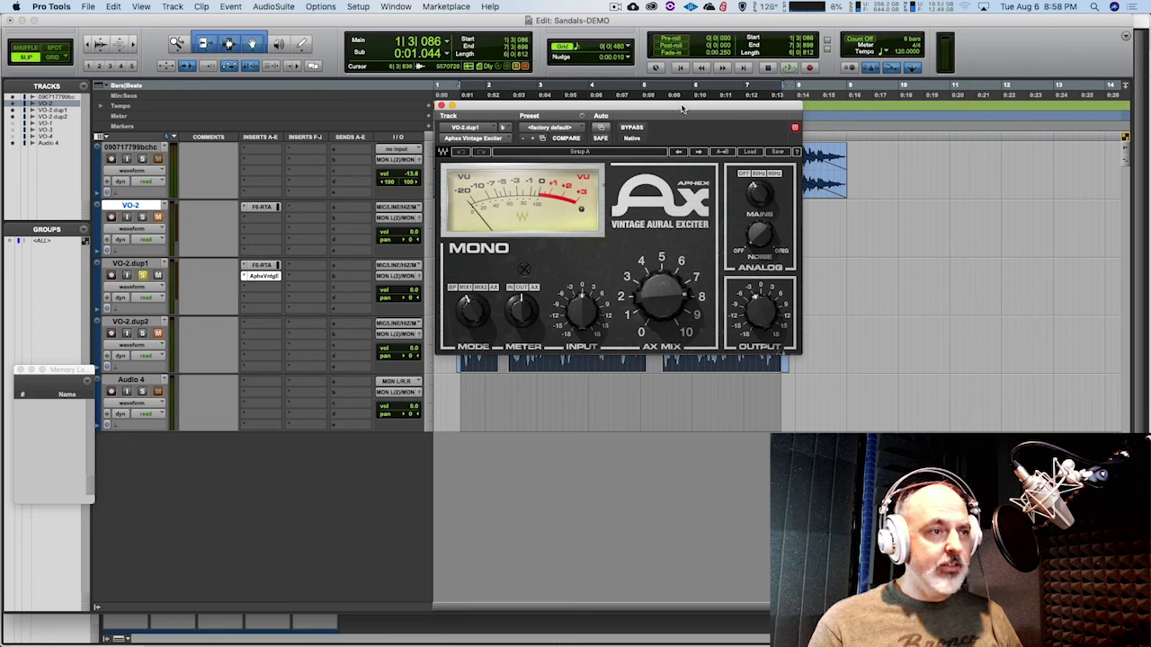
left_click_drag(681, 108, 703, 144)
Play the soloed voice with the Aphex Vintage Exciter bypassed and then active to compare the sound.
mouse_move(648, 334)
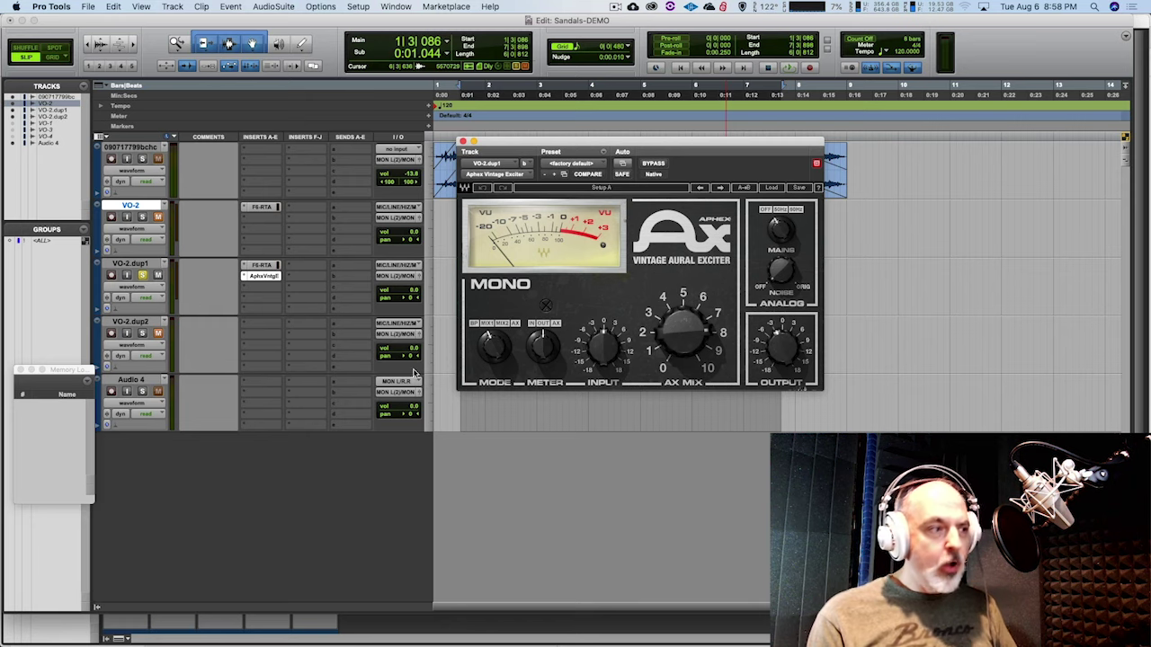
left_click(655, 164)
key("space")
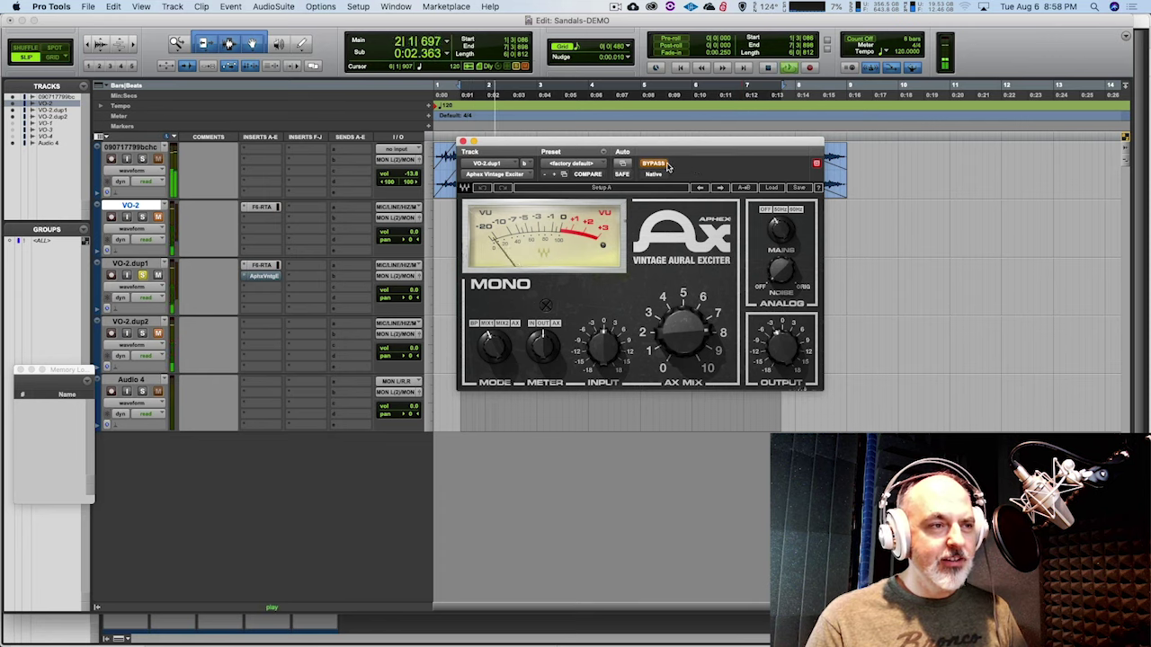
left_click(665, 163)
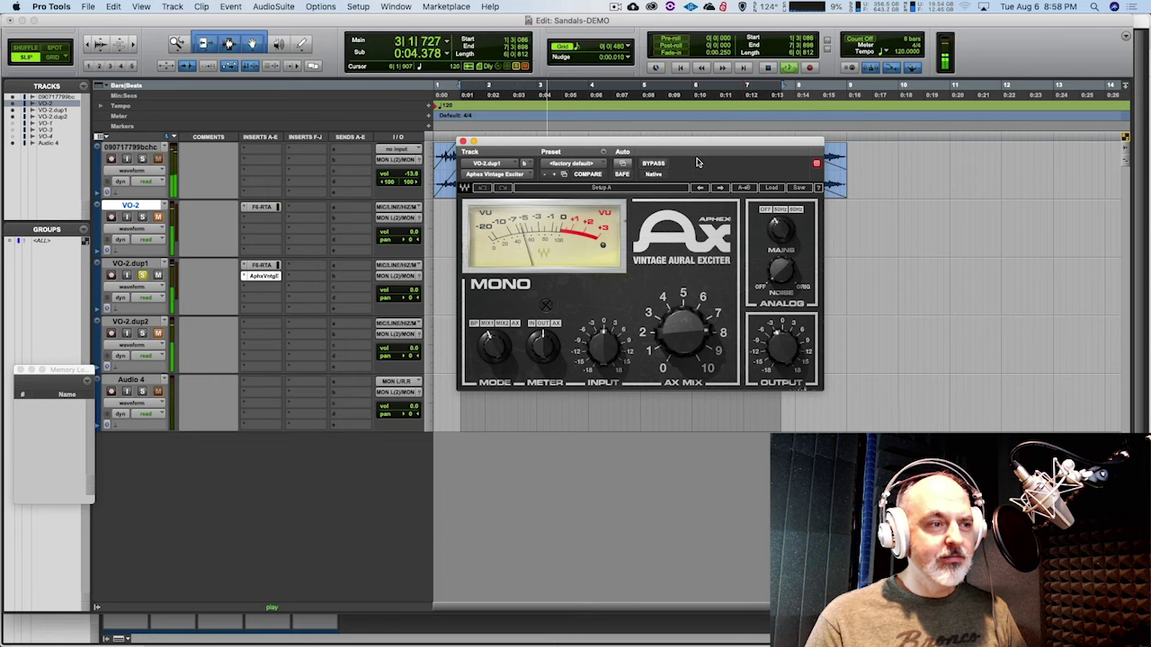
key("space")
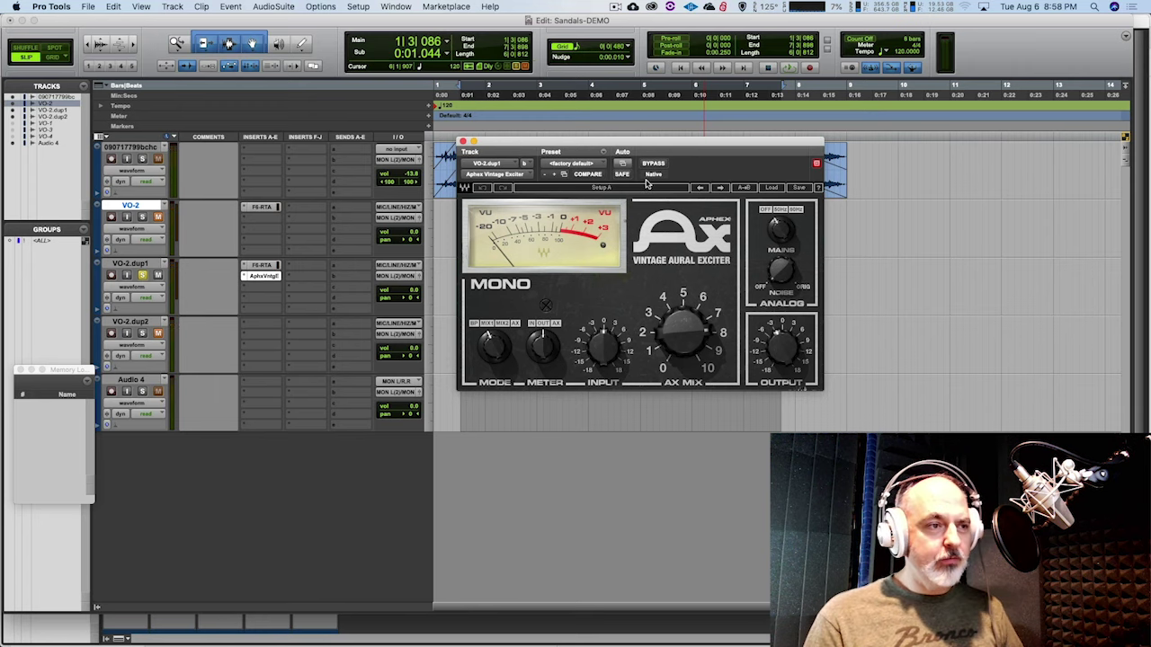
Load the Warming Male Voice factory preset from the Vocals category into the Aphex Vintage Exciter.
left_click(600, 167)
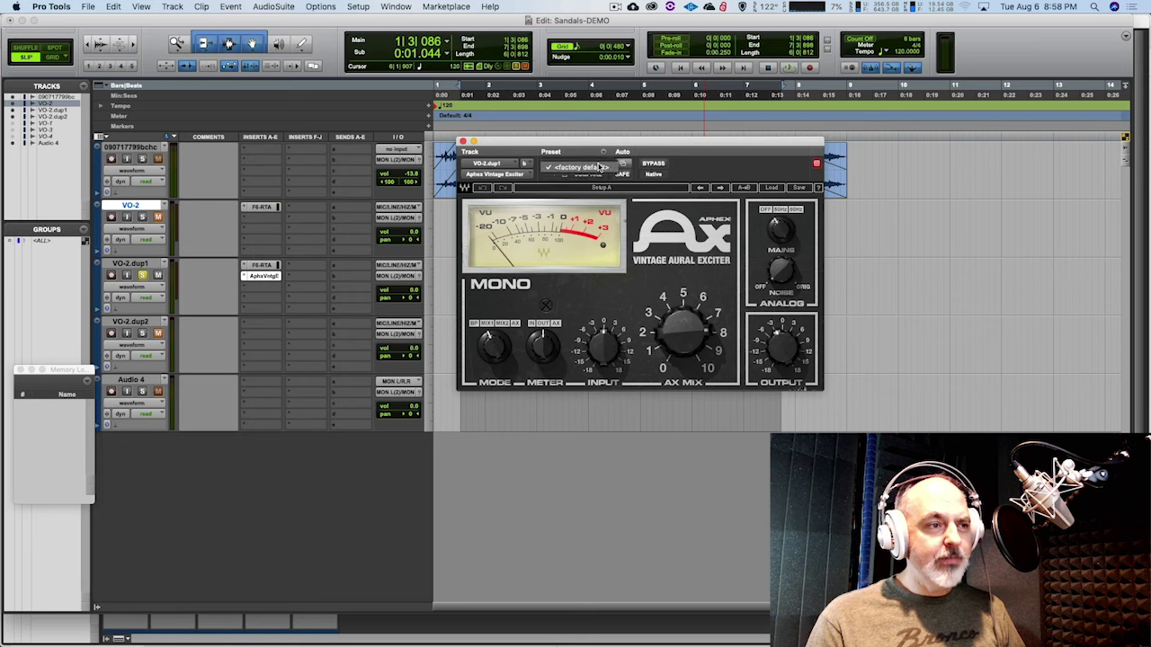
left_click(600, 168)
left_click(769, 190)
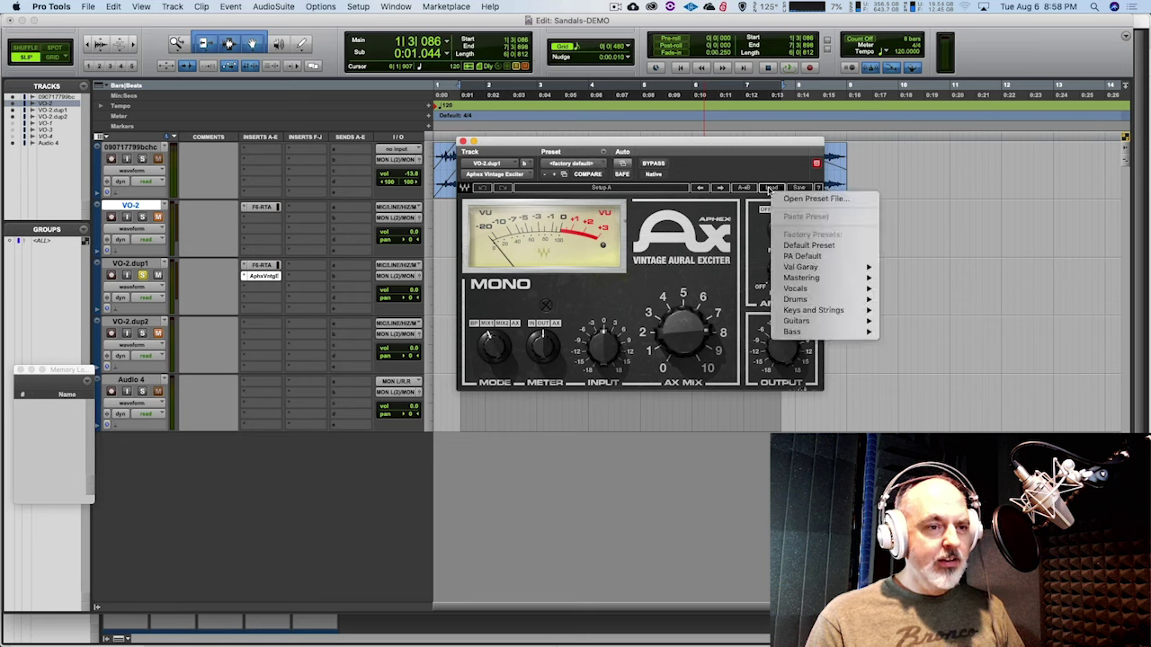
mouse_move(821, 270)
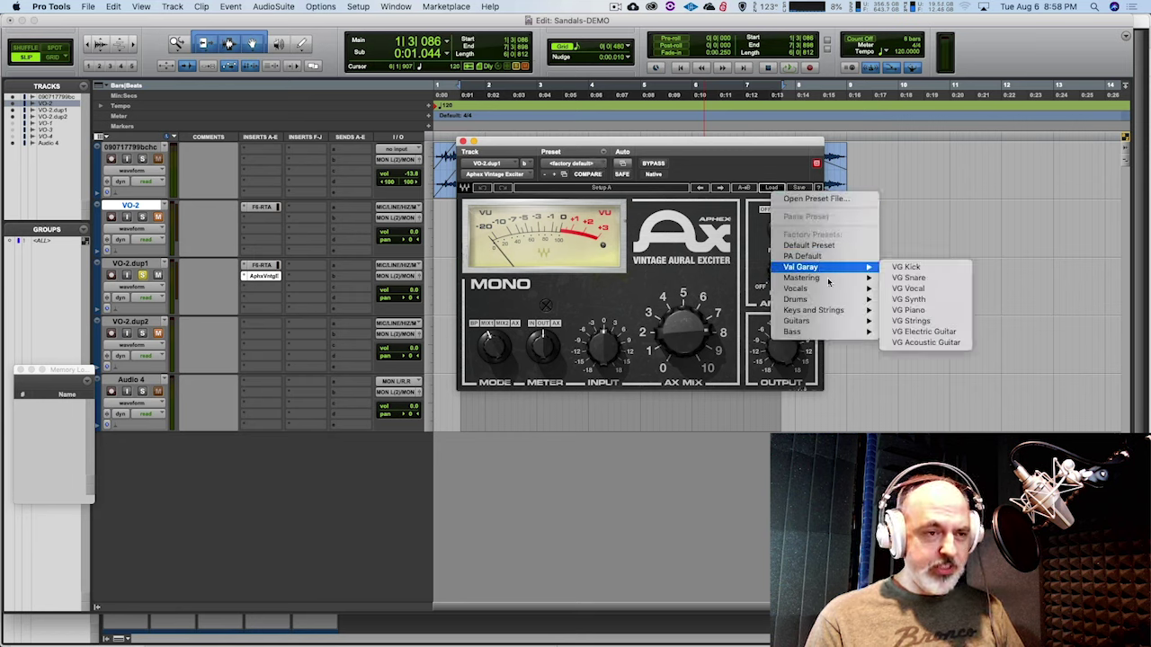
mouse_move(834, 293)
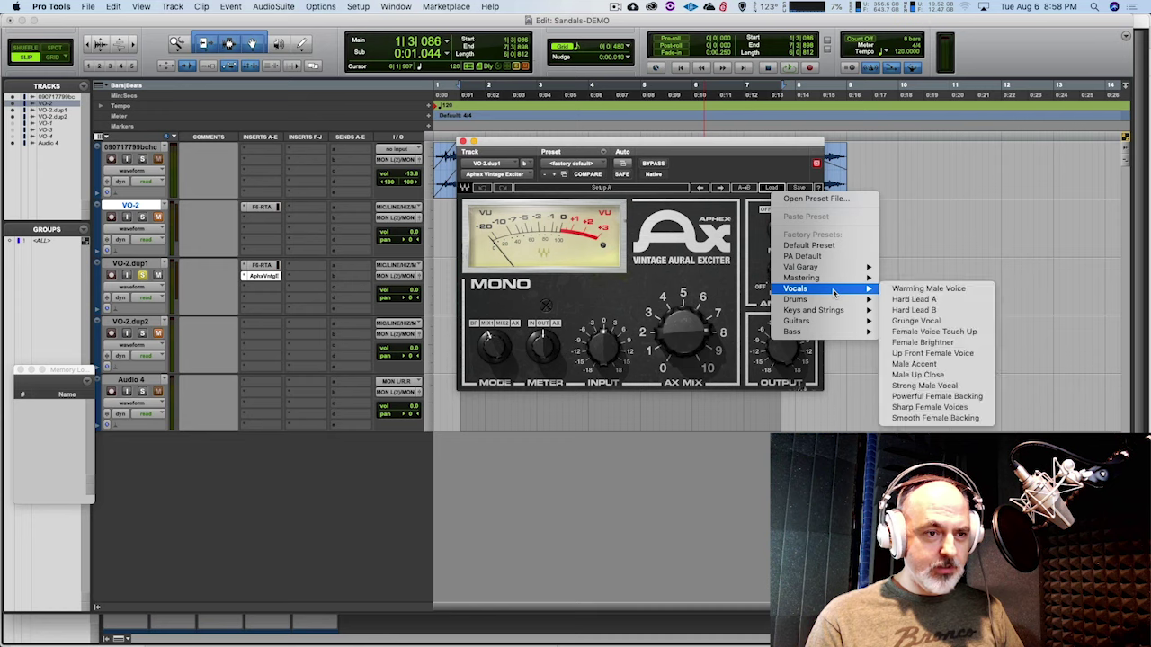
left_click(904, 288)
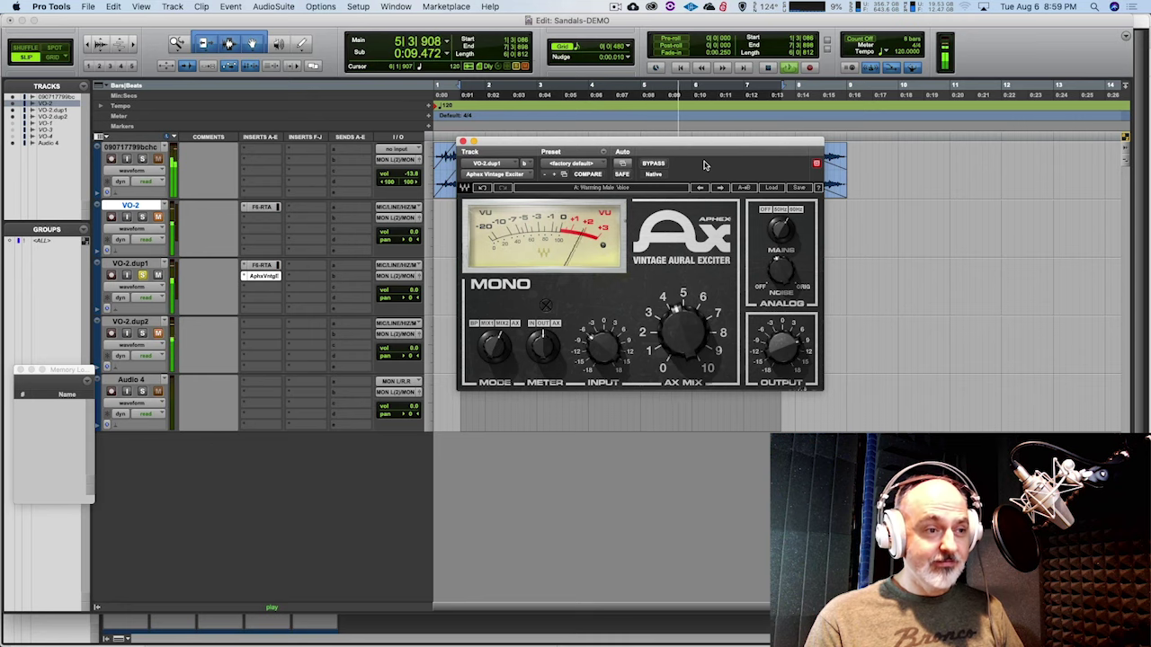
Fine-tune the exciter's AX Mix to about 4.3, compare the voice with the effect bypassed and active, and close the exciter window.
left_click_drag(684, 333, 684, 326)
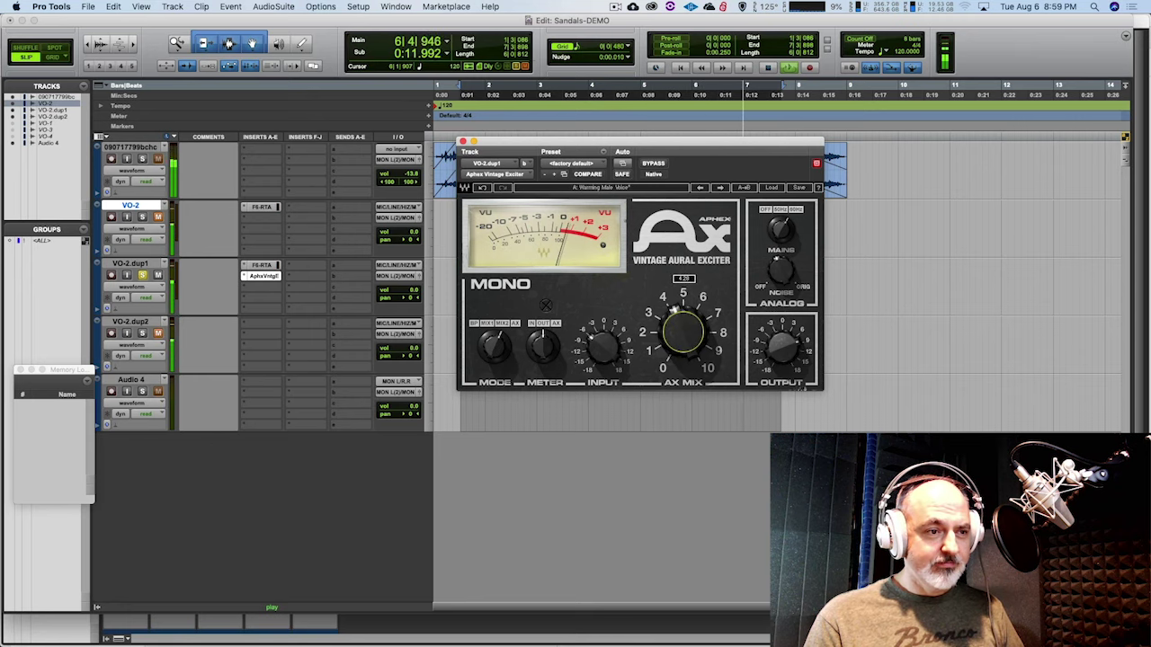
left_click(654, 164)
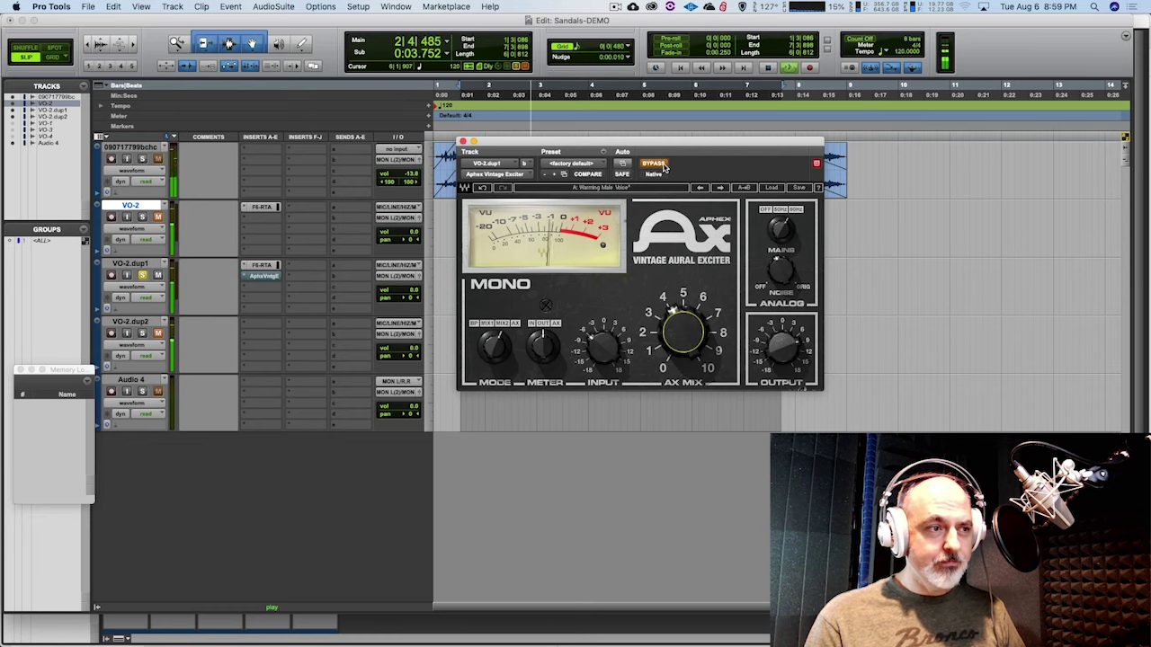
left_click(656, 164)
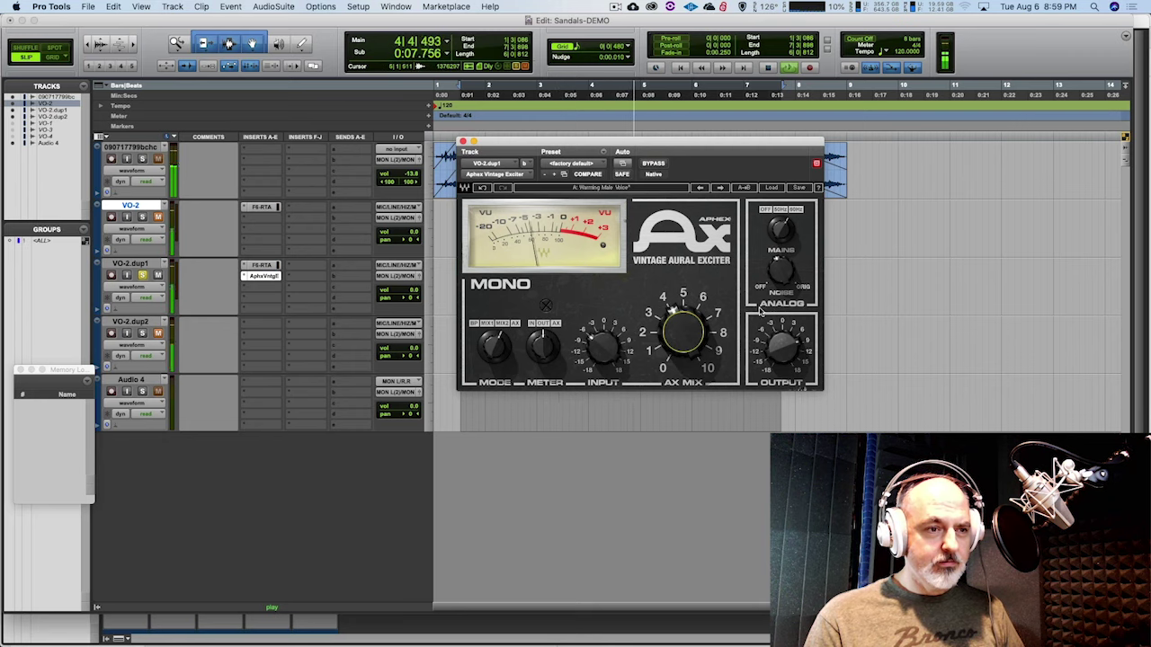
left_click(785, 269)
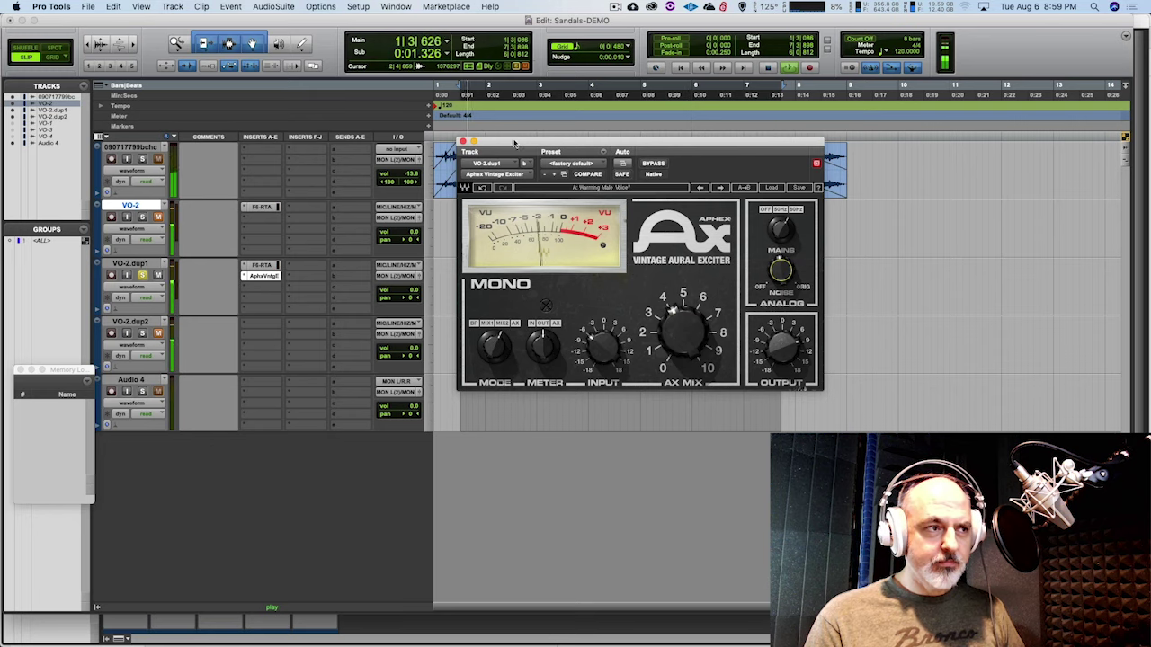
left_click(462, 142)
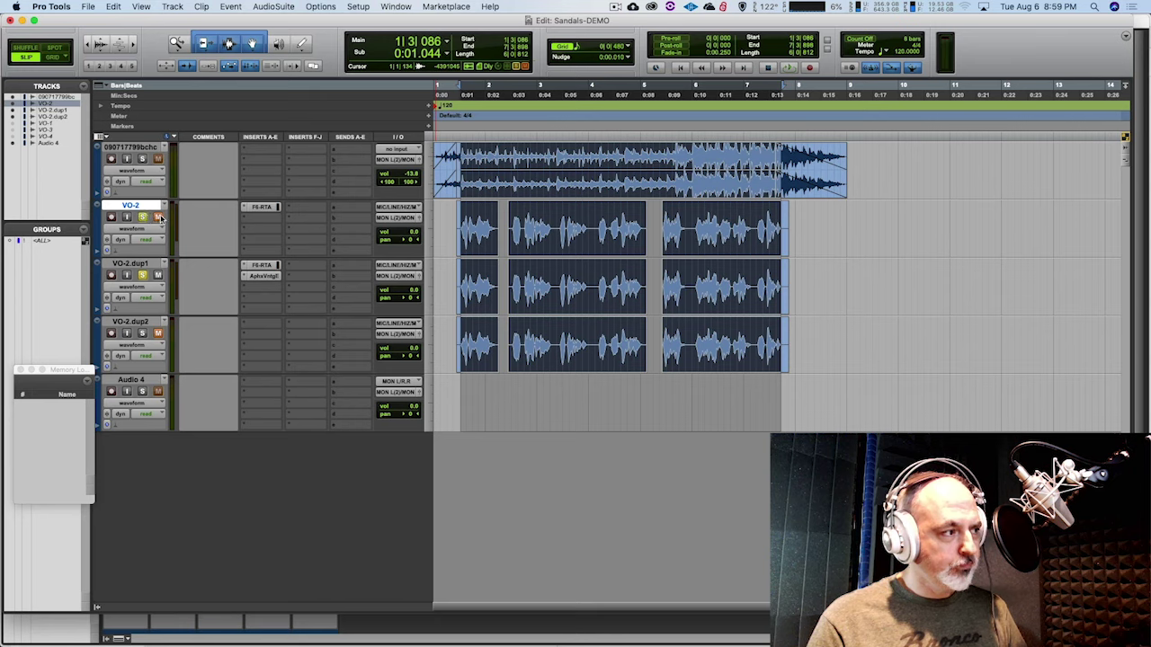
Play VO-2 and VO-2.dup1 together and lower the VO-2.dup1 volume to -17.8 dB to blend it under the main voice.
key("space")
left_click_drag(404, 289, 416, 313)
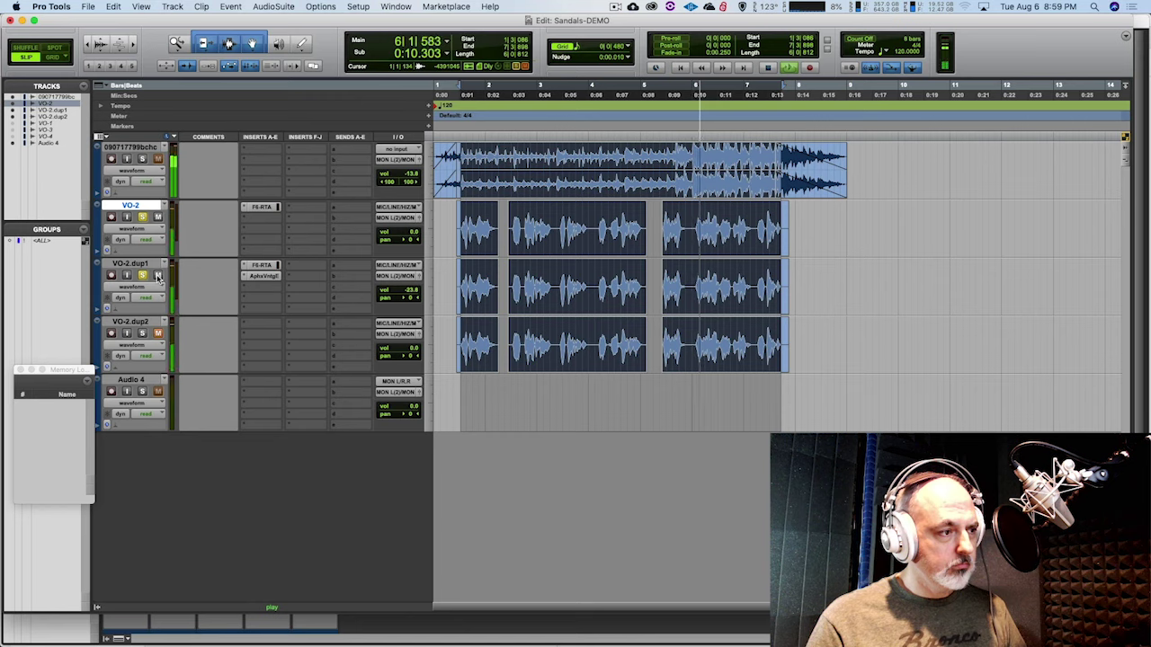
left_click_drag(407, 291, 412, 291)
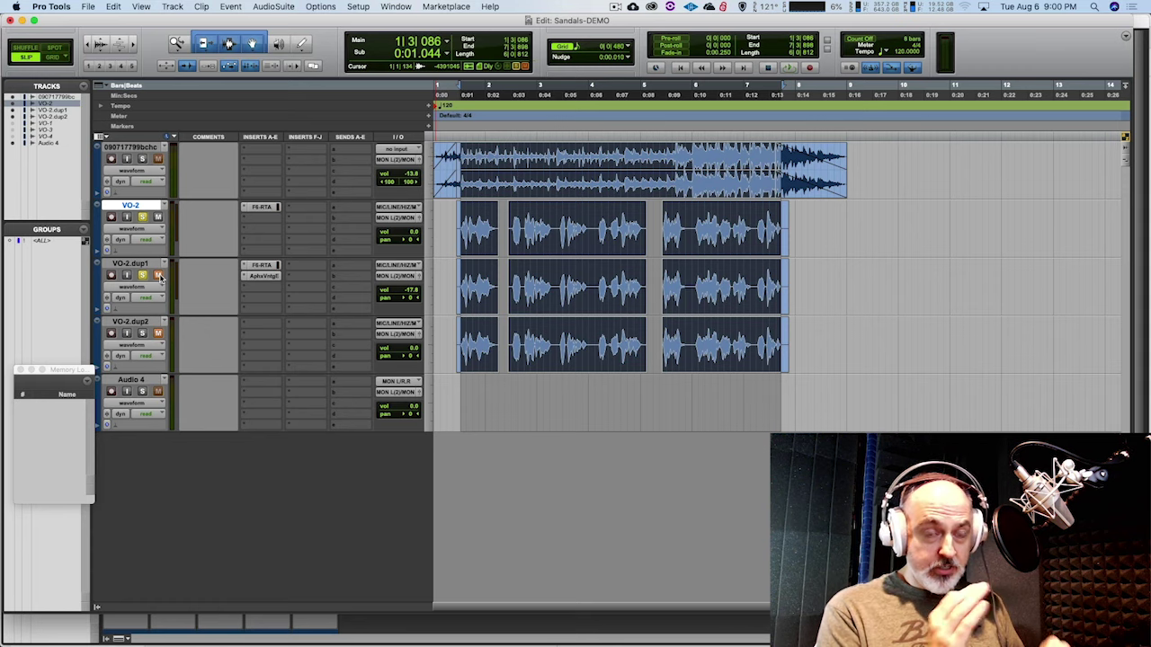
Play the soloed VO-2 voice with VO-2.dup1 muted and unmuted to compare the blended sound.
key("space")
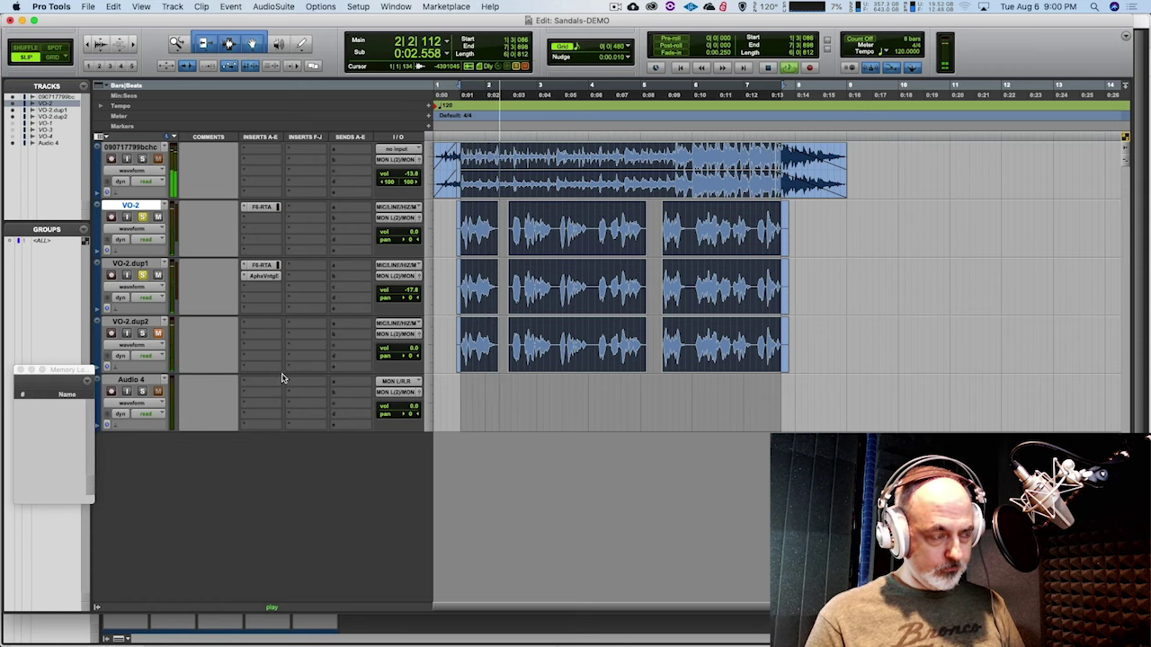
key("space")
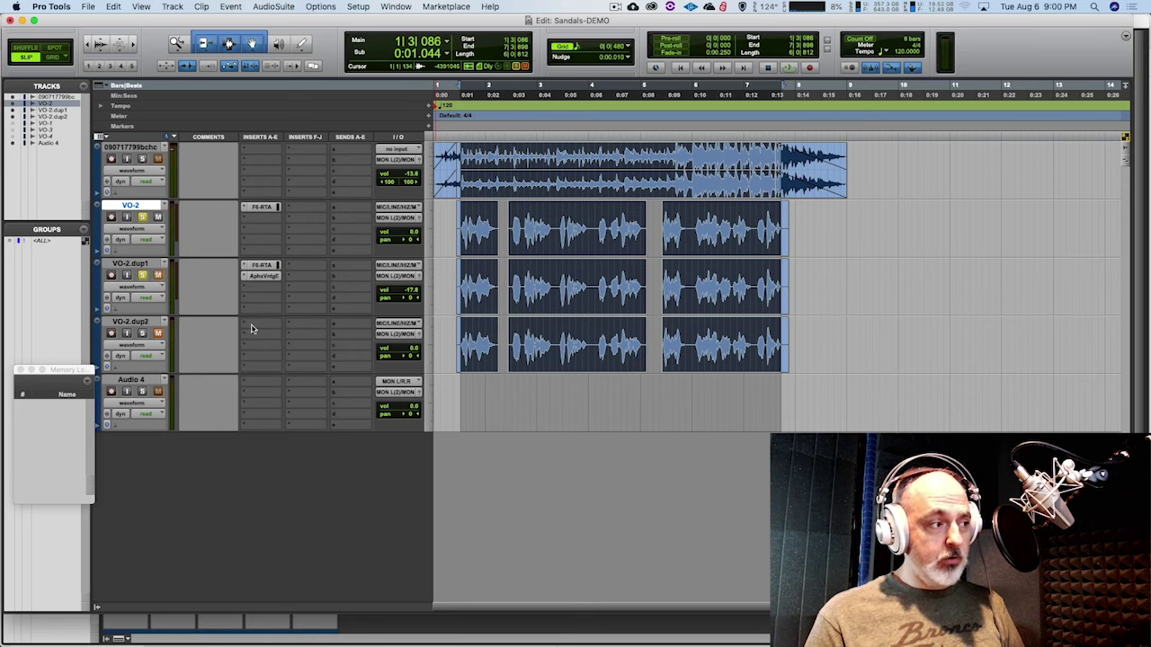
key("space")
left_click(158, 276)
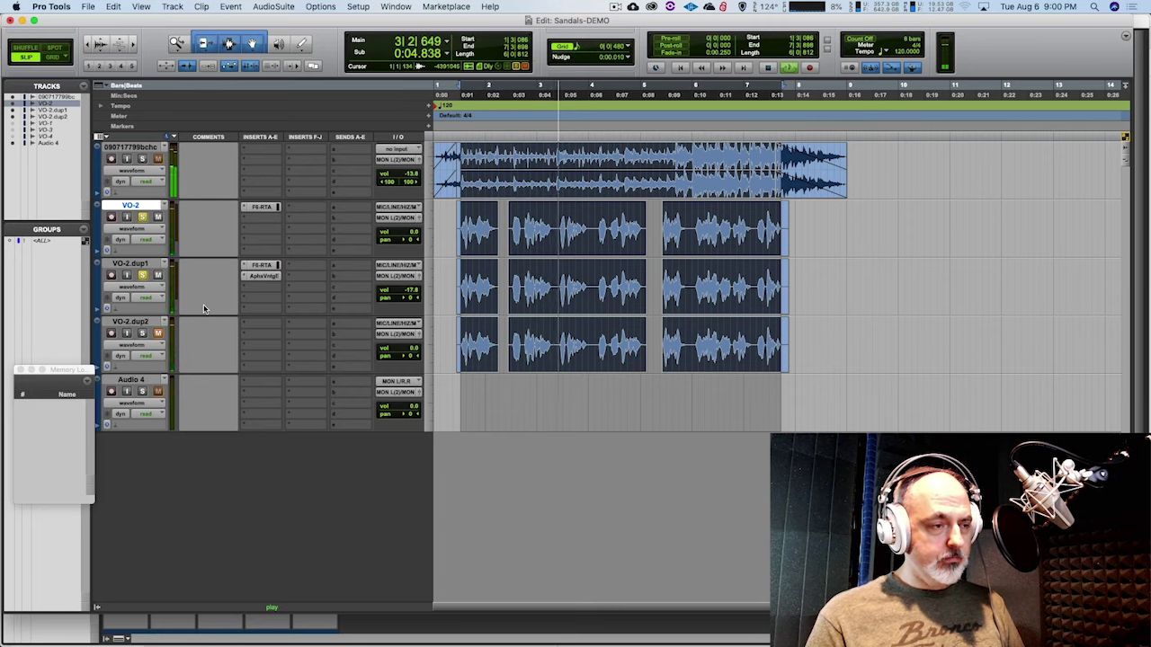
key("space")
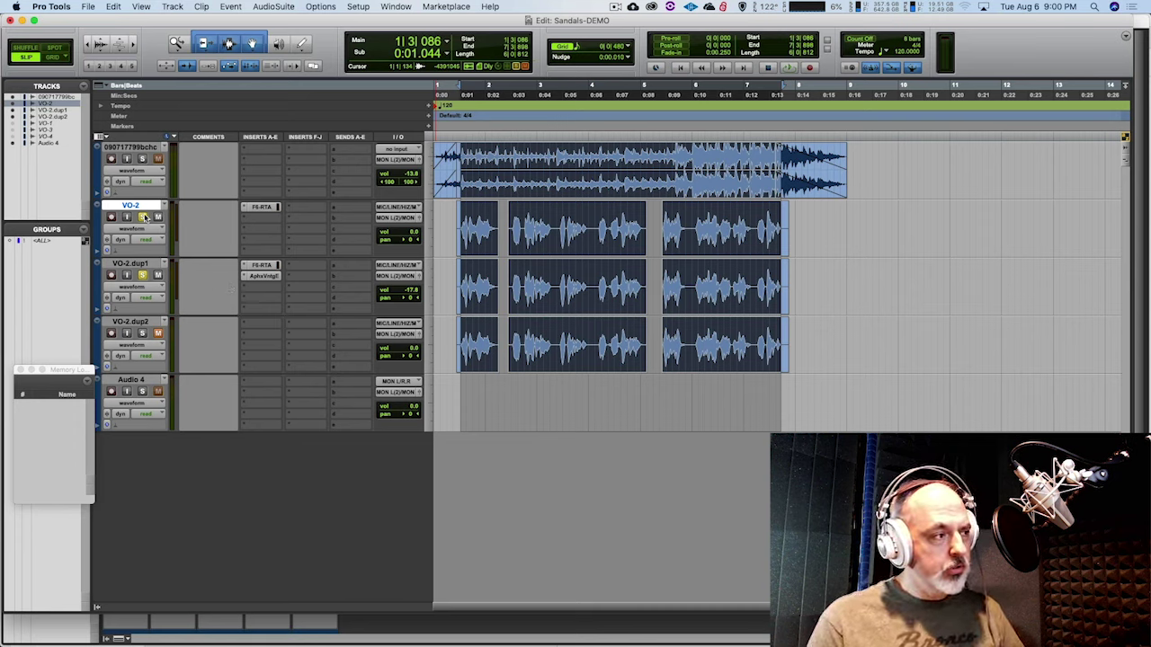
Take VO-2 and VO-2.dup1 out of solo, unmute and solo VO-2.dup2, and save the session.
left_click(142, 275)
left_click(159, 333)
left_click(142, 333)
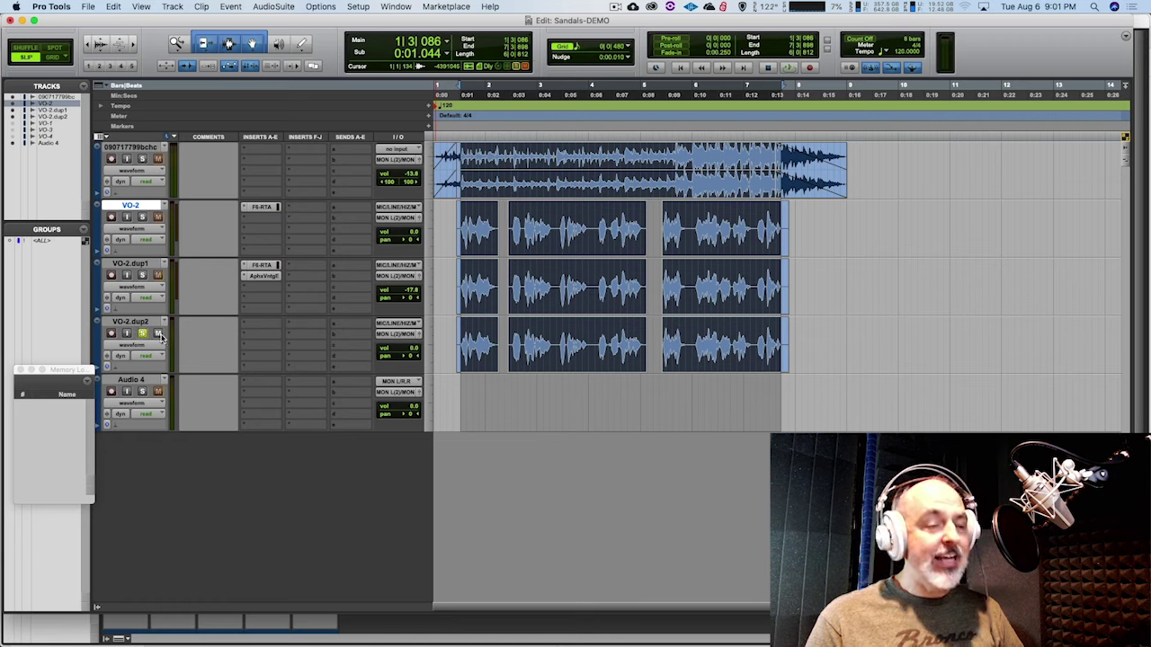
key("super+s")
Insert the Waves F6-RTA (mono) equalizer in the first insert slot of VO-2.dup2.
left_click(267, 328)
mouse_move(286, 325)
mouse_move(387, 439)
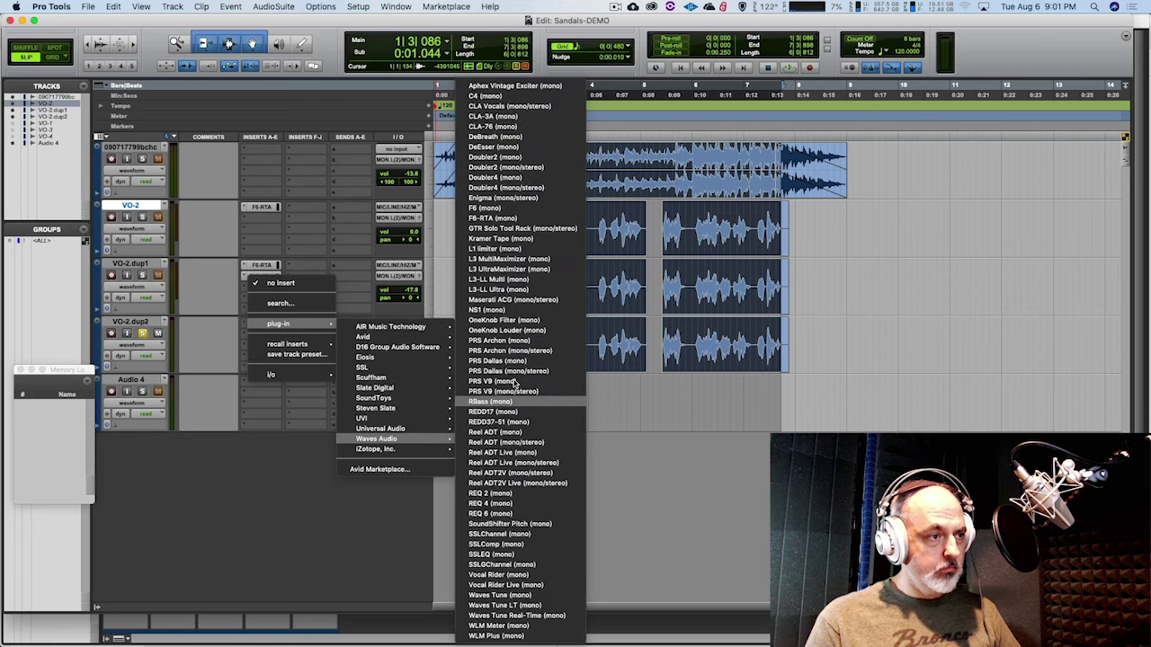
left_click(492, 218)
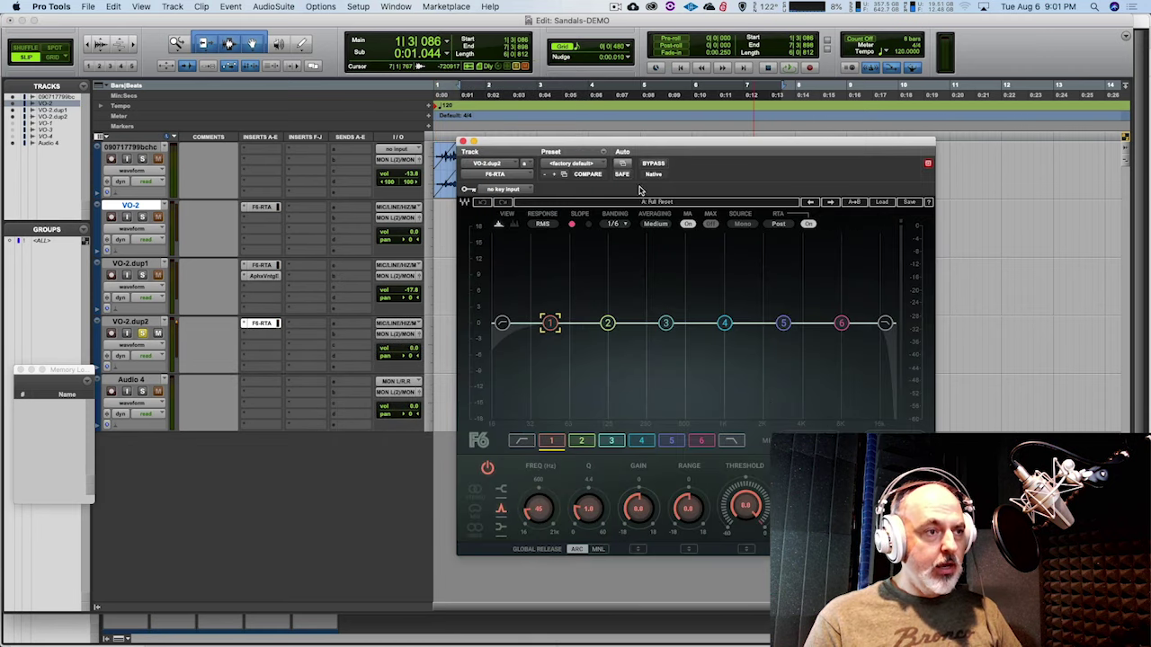
Play the voice and slightly cut equalizer band 3 near 340 Hz and band 4 near 958 Hz, each by under 1 dB.
key("space")
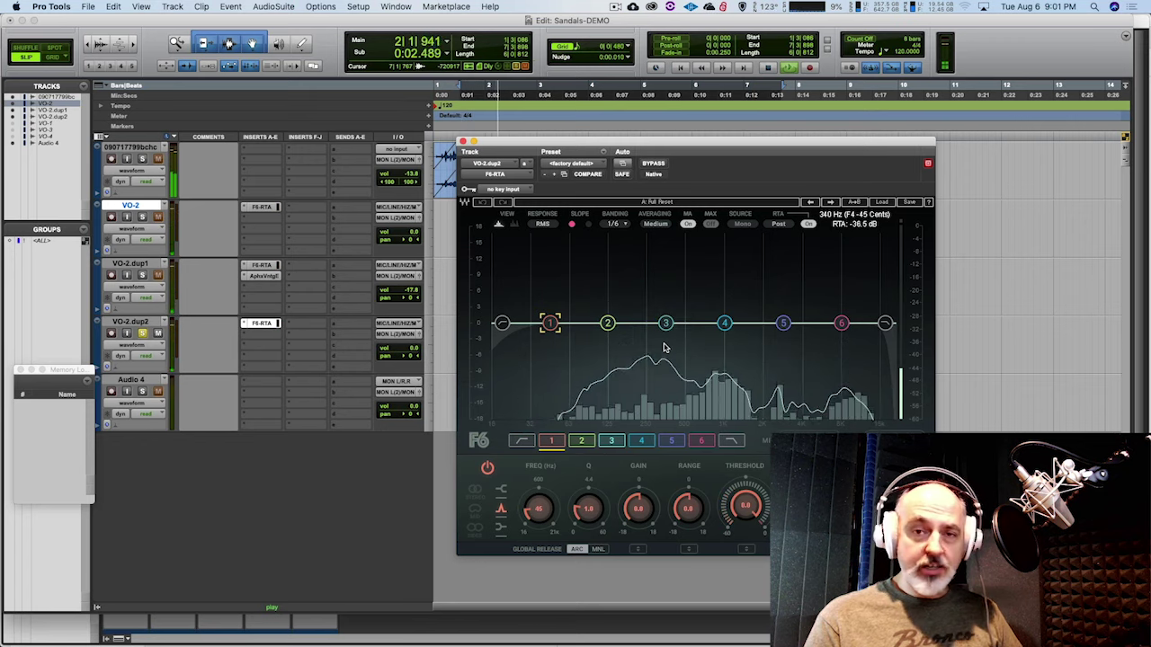
left_click_drag(665, 322, 722, 327)
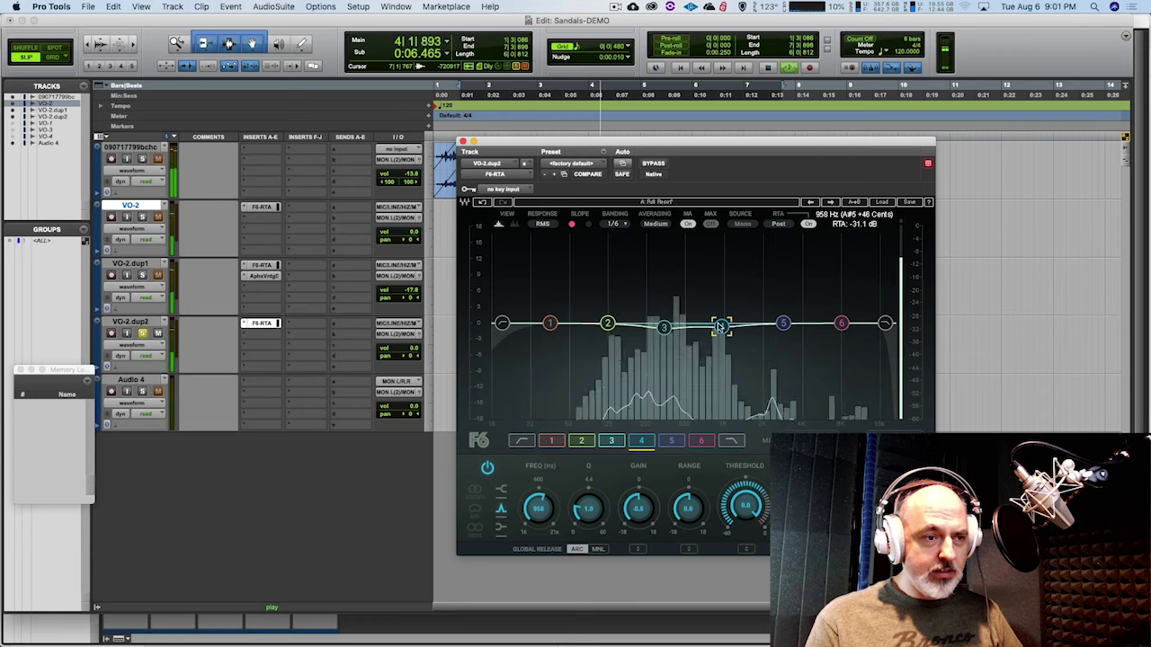
left_click(664, 326)
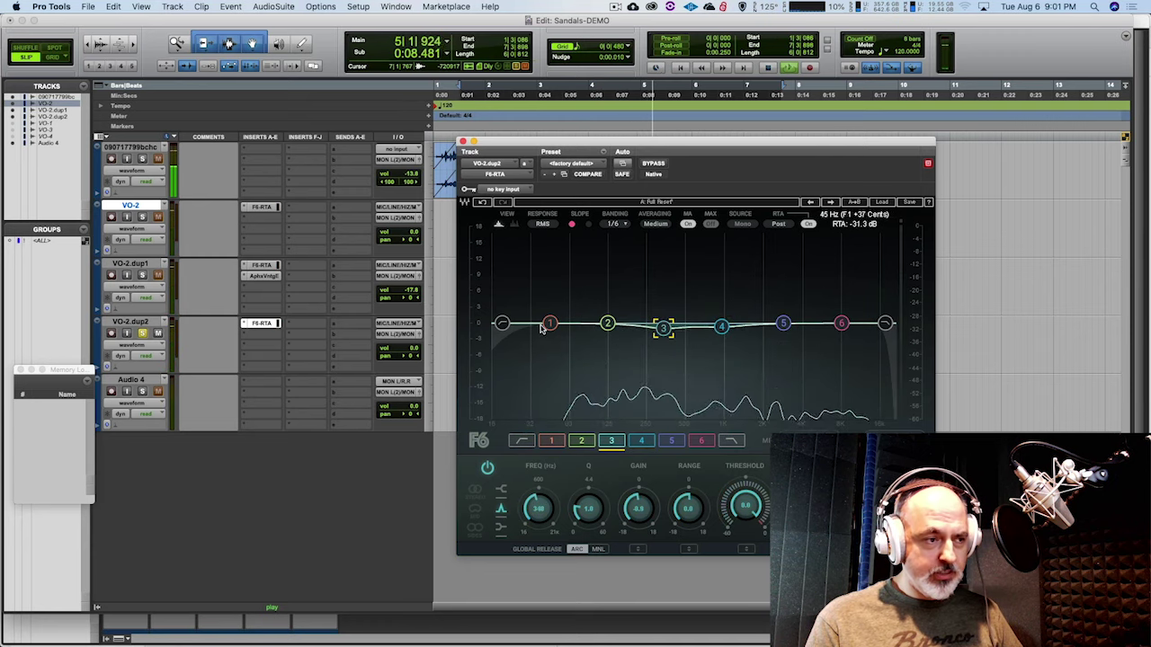
Enable the equalizer's high-pass filter and raise its frequency to 124 Hz.
double_click(501, 325)
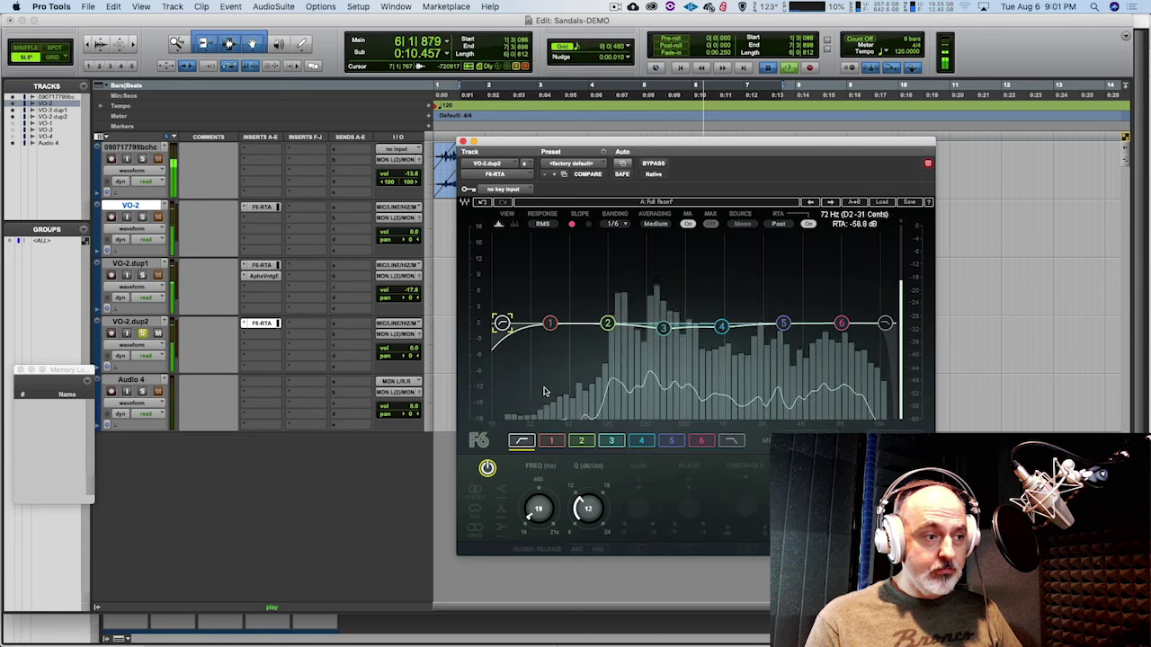
left_click_drag(537, 509, 537, 468)
left_click_drag(540, 509, 538, 494)
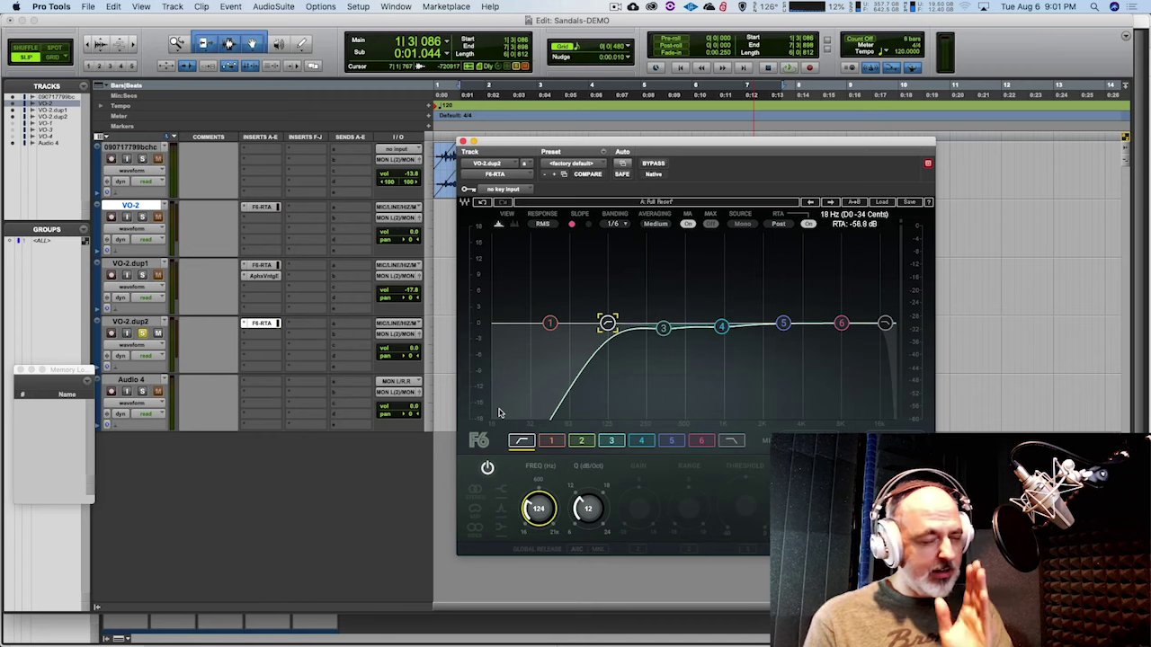
Play the VO-2.dup2 voice with the F6-RTA equalizer bypassed and then active to compare the sound.
key("space")
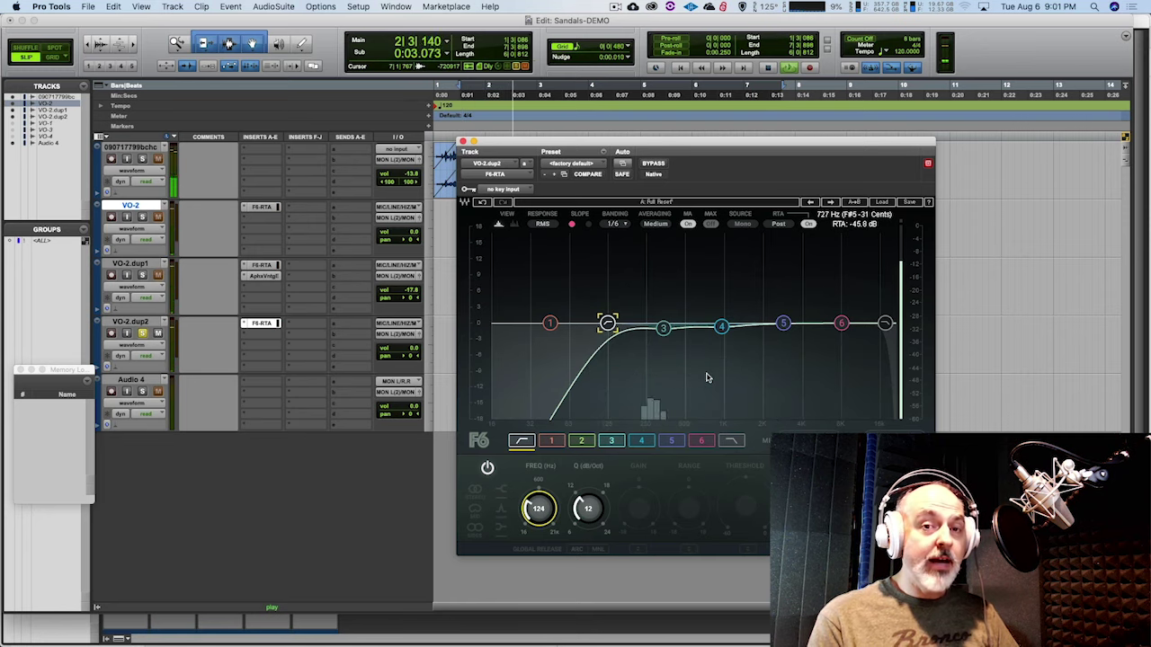
key("space")
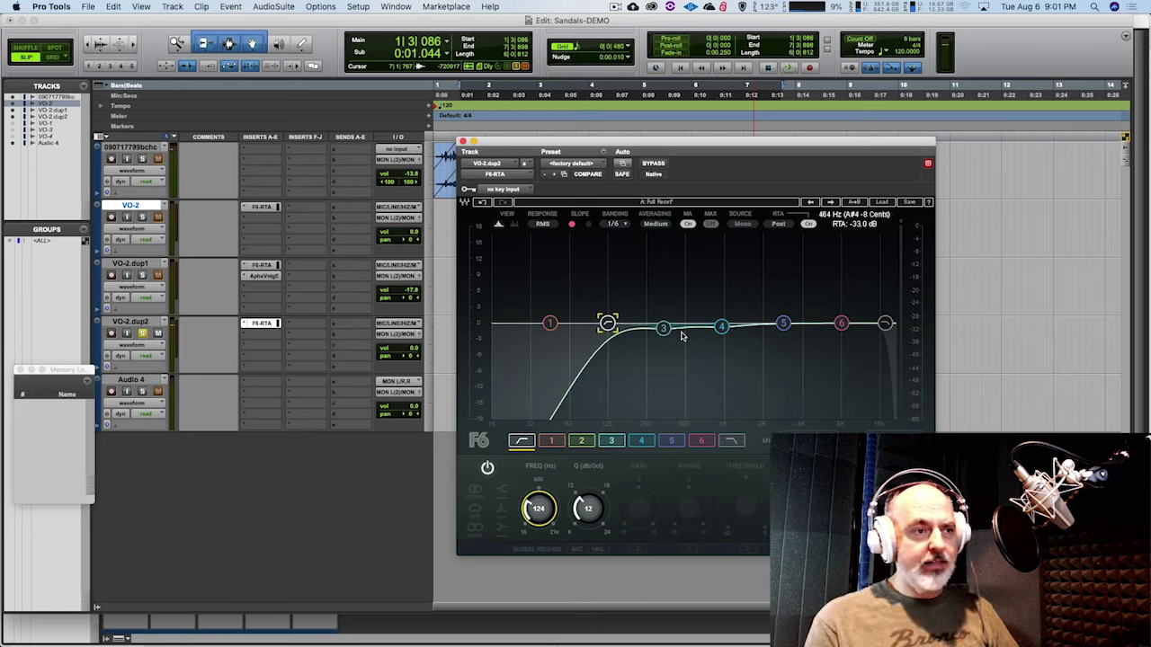
key("space")
left_click(654, 164)
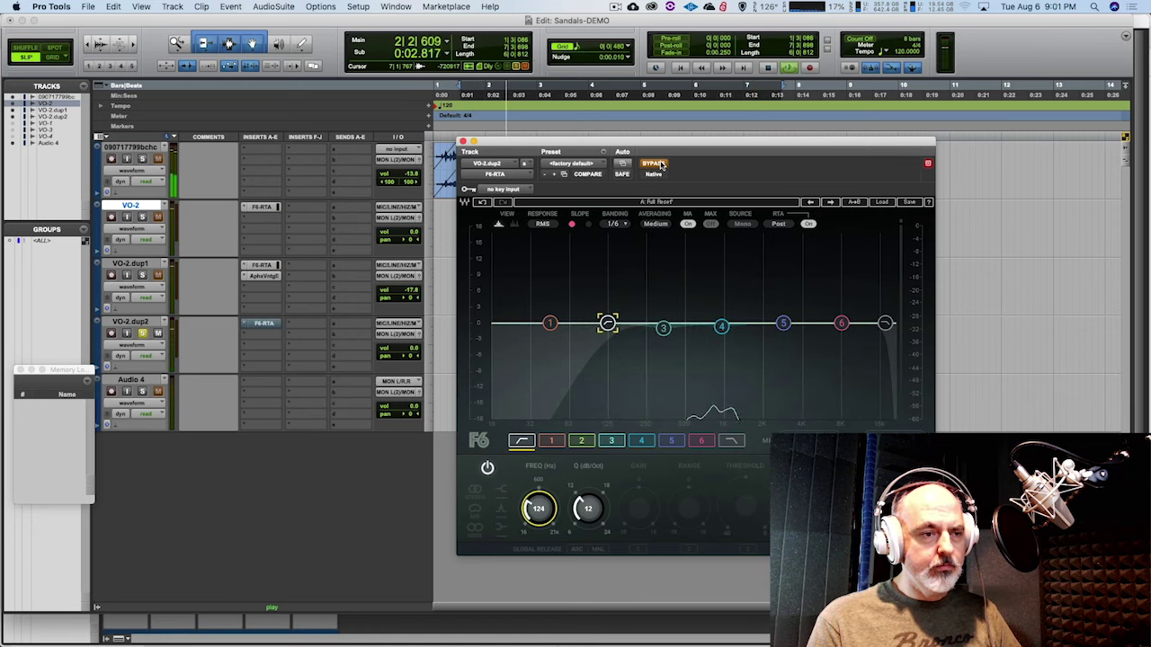
left_click(655, 163)
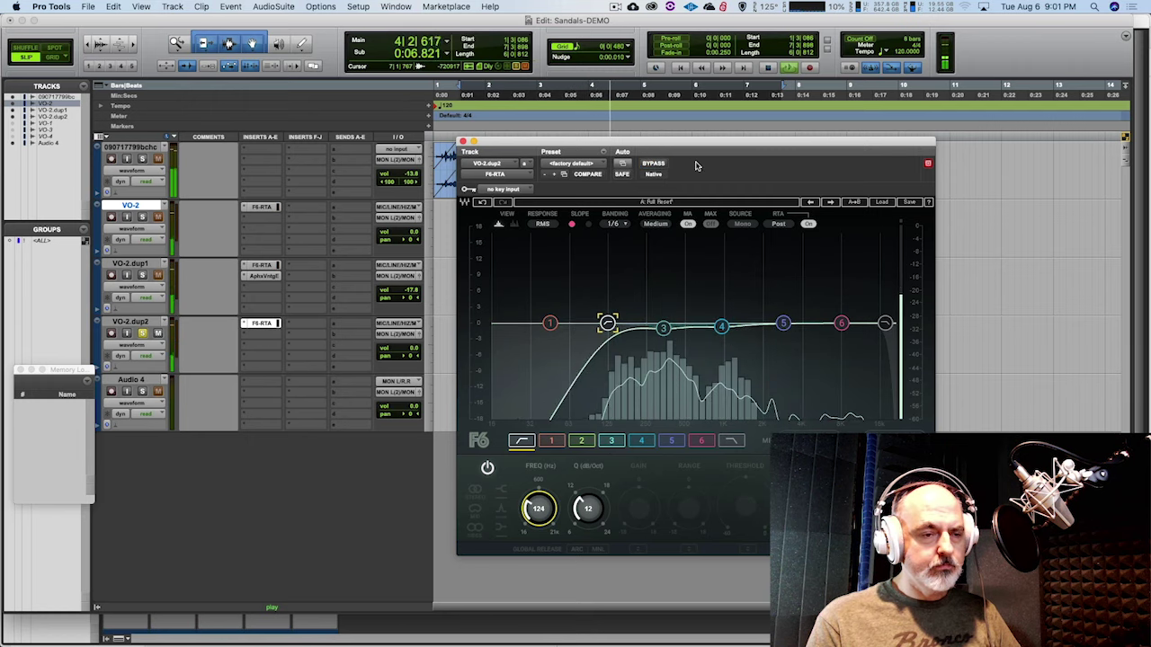
Lower the high-pass filter frequency to about 105 Hz and close the equalizer window.
left_click_drag(538, 508, 538, 523)
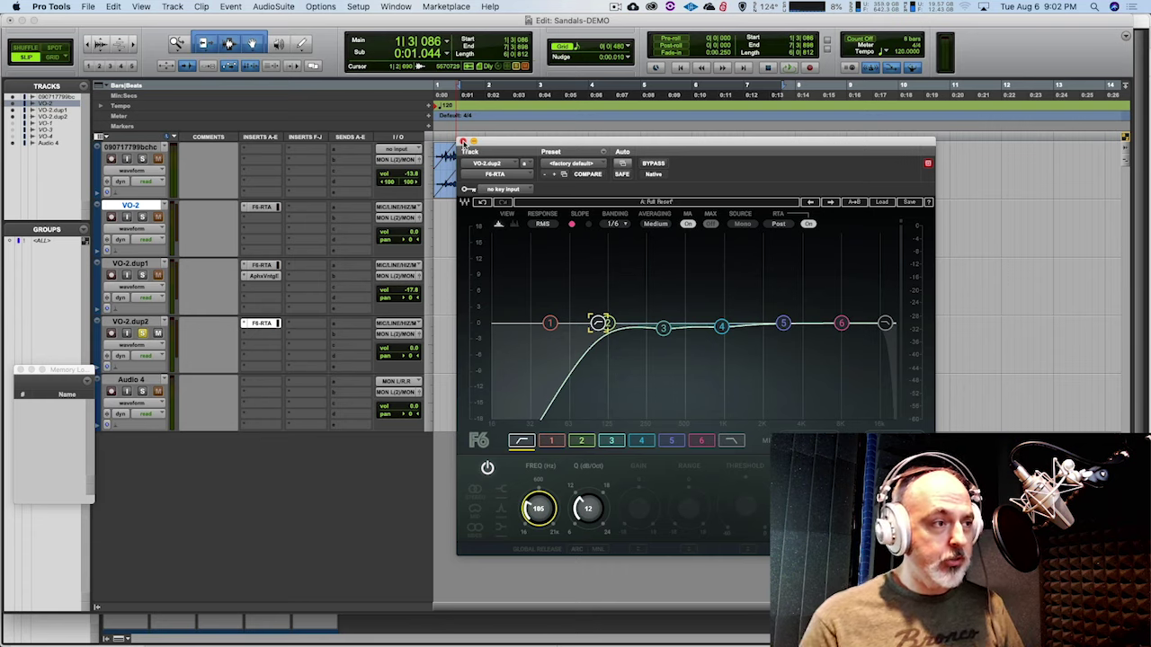
left_click(463, 142)
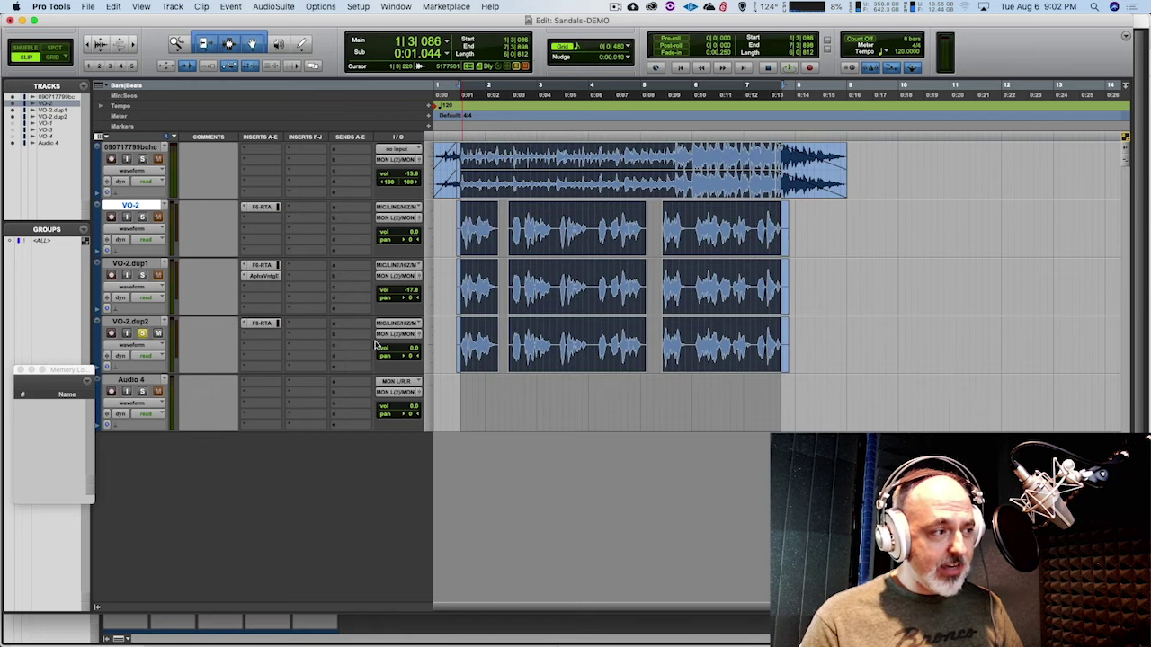
Insert the SSL Native FlexVerb in the second insert slot of VO-2.dup2 and reposition its window.
left_click(259, 338)
mouse_move(262, 337)
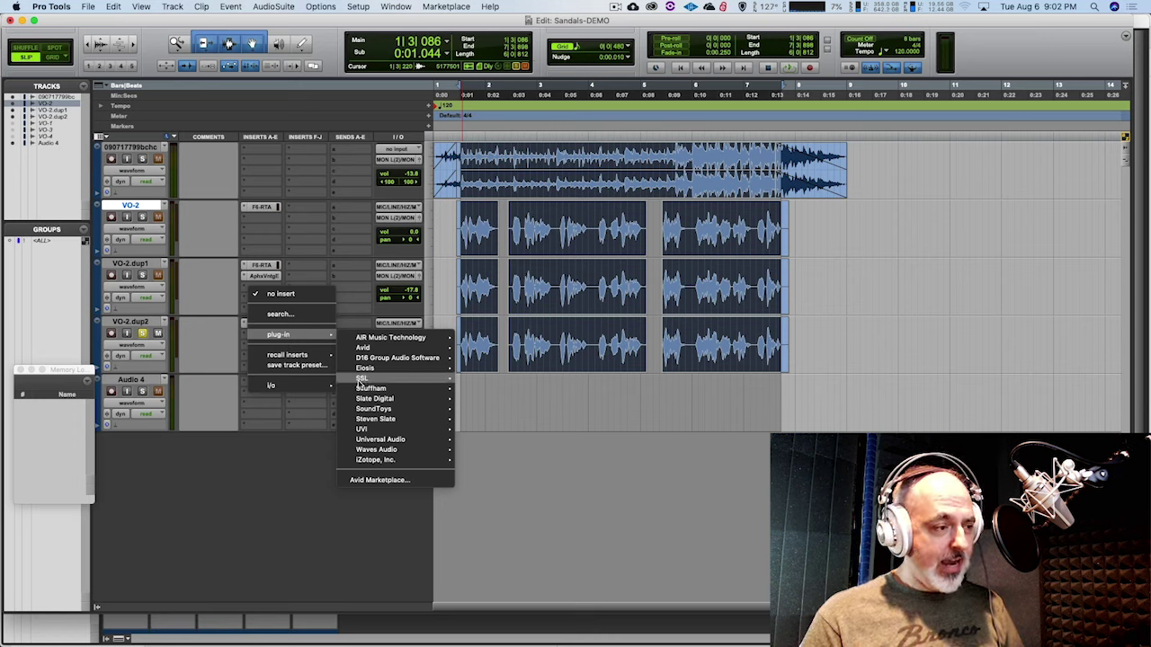
mouse_move(393, 452)
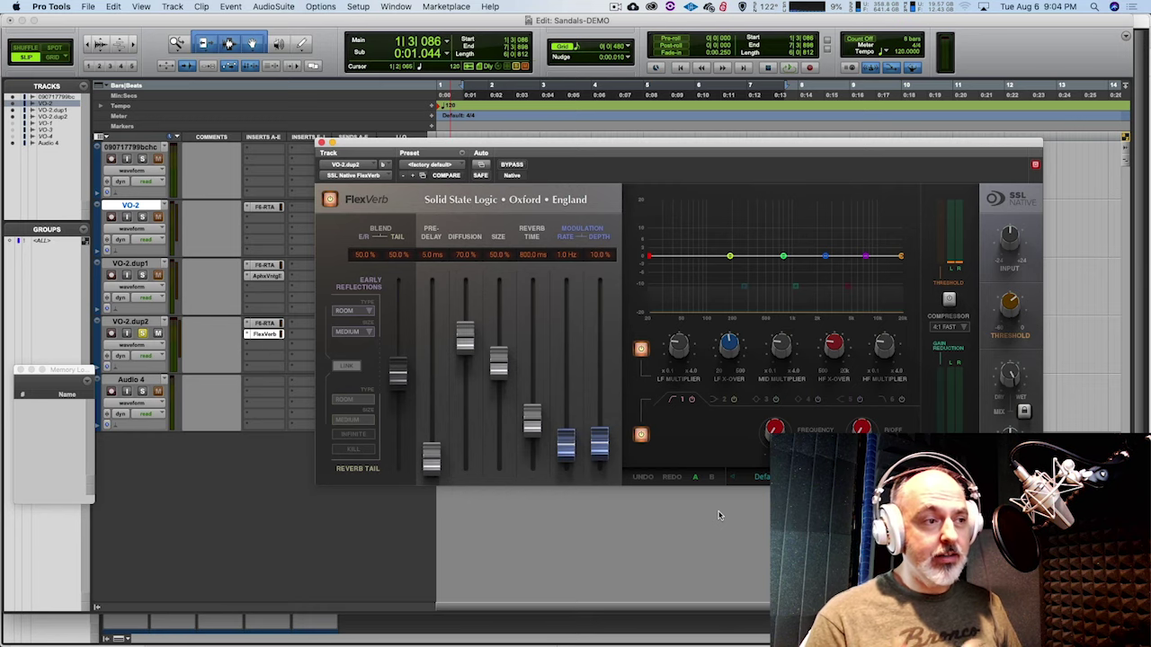
left_click_drag(714, 151, 730, 158)
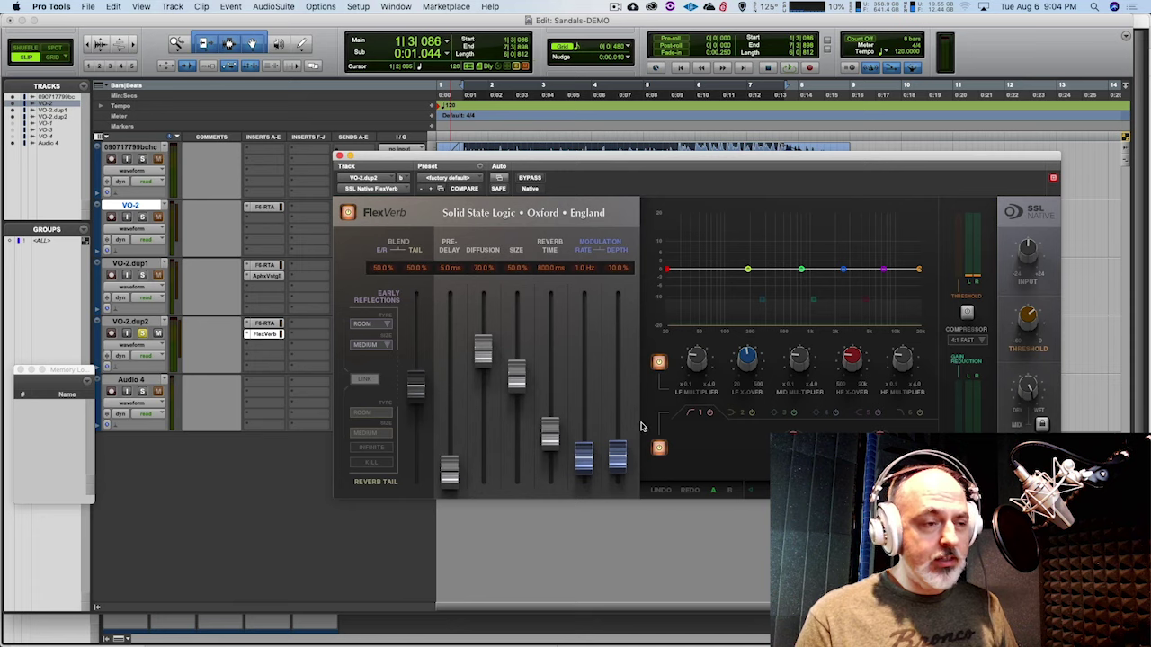
Reduce the FlexVerb dry/wet mix to about 4% while repeatedly auditioning the VO-2.dup2 voice.
key("space")
key("space")
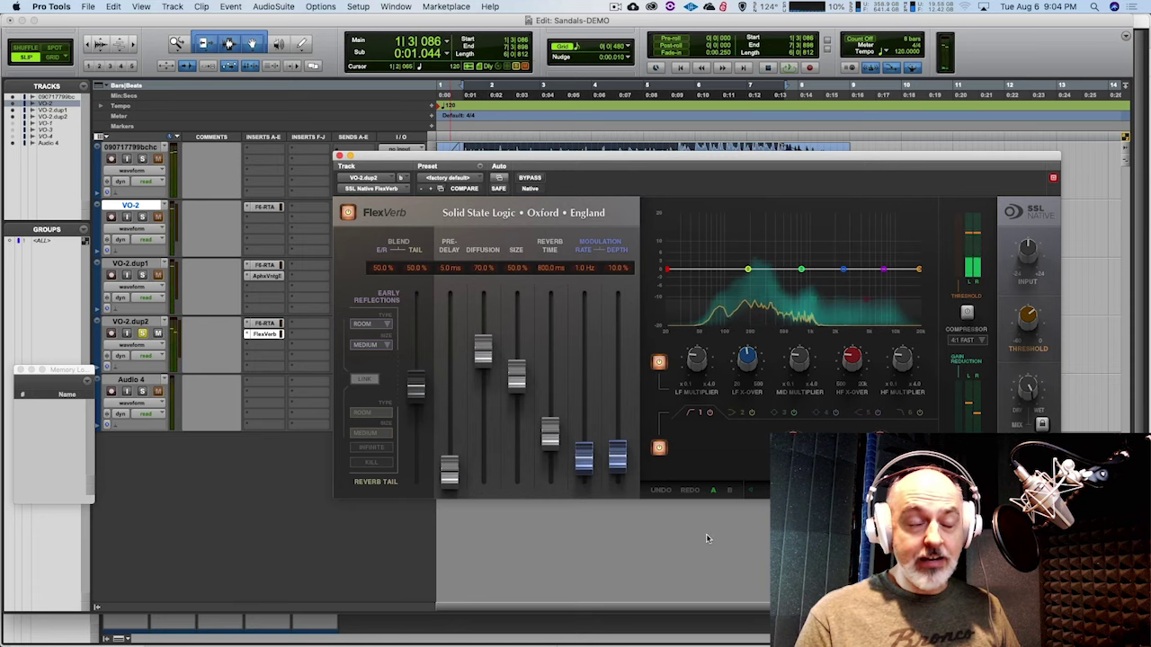
mouse_move(1026, 384)
mouse_move(1026, 387)
left_mouse_down()
mouse_move(1023, 424)
mouse_move(1021, 371)
mouse_move(1028, 410)
mouse_move(1030, 386)
left_mouse_up()
key("space")
key("space")
key("space")
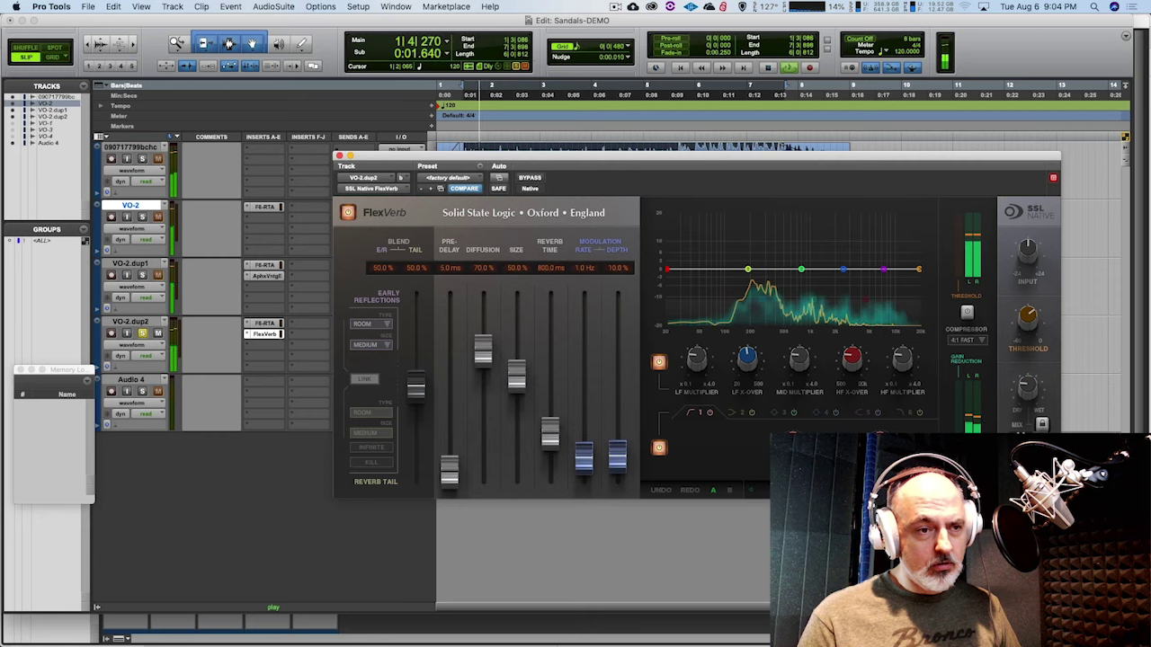
key("space")
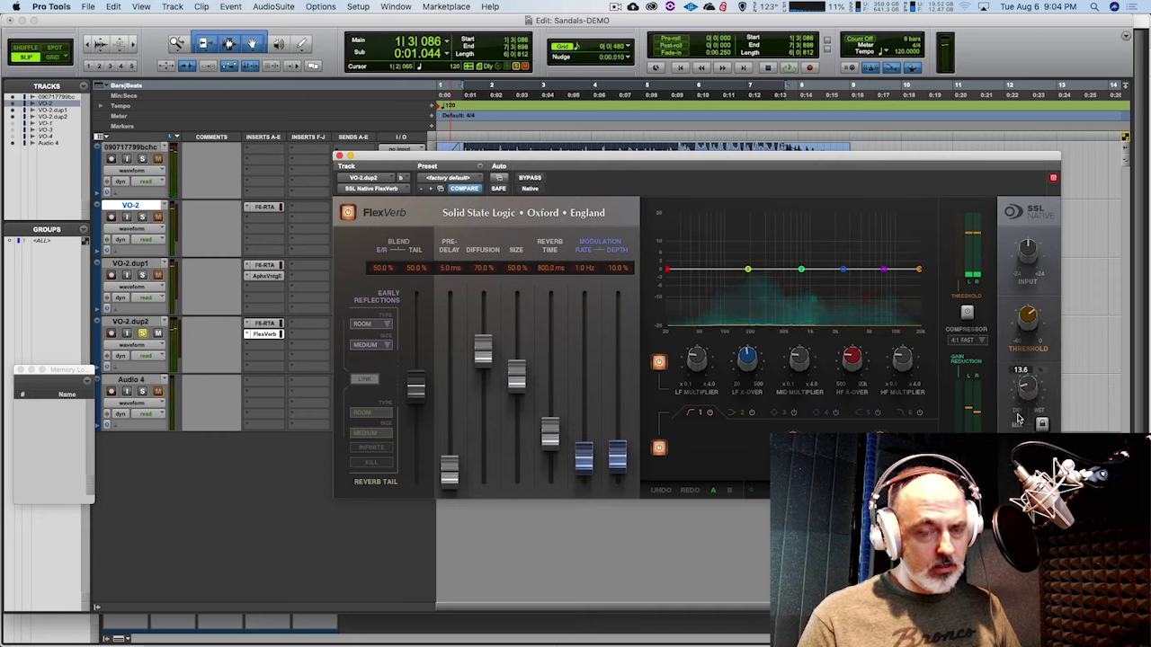
key("space")
key("space")
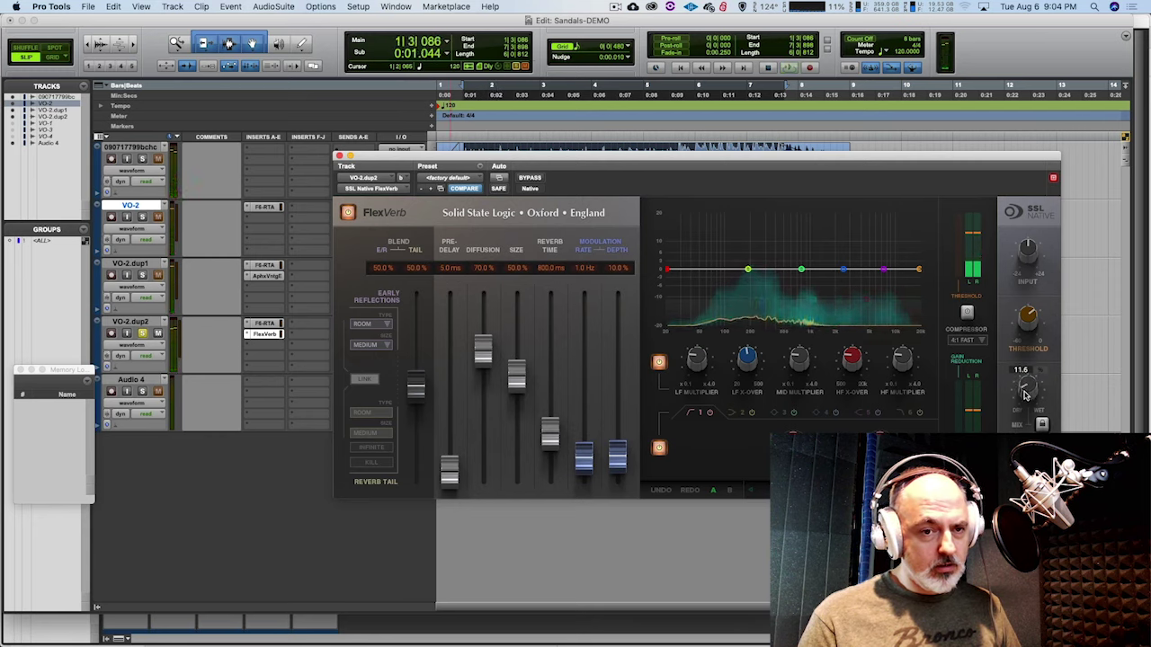
key("space")
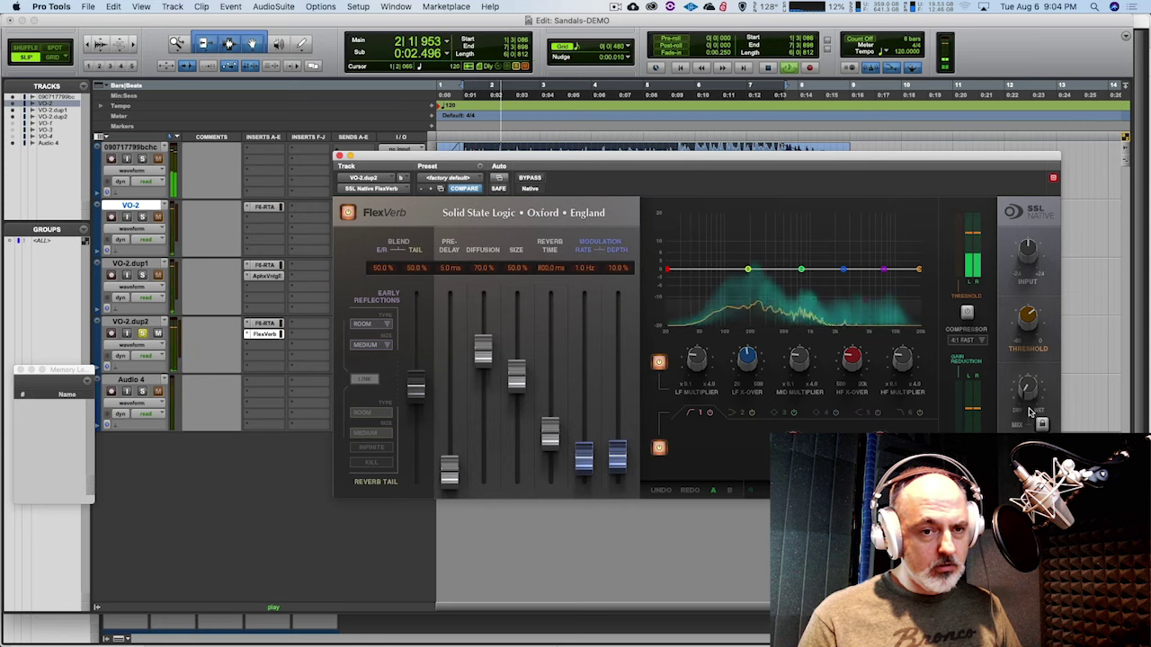
left_click_drag(1031, 399, 1029, 388)
scroll(1029, 388, "up", 5)
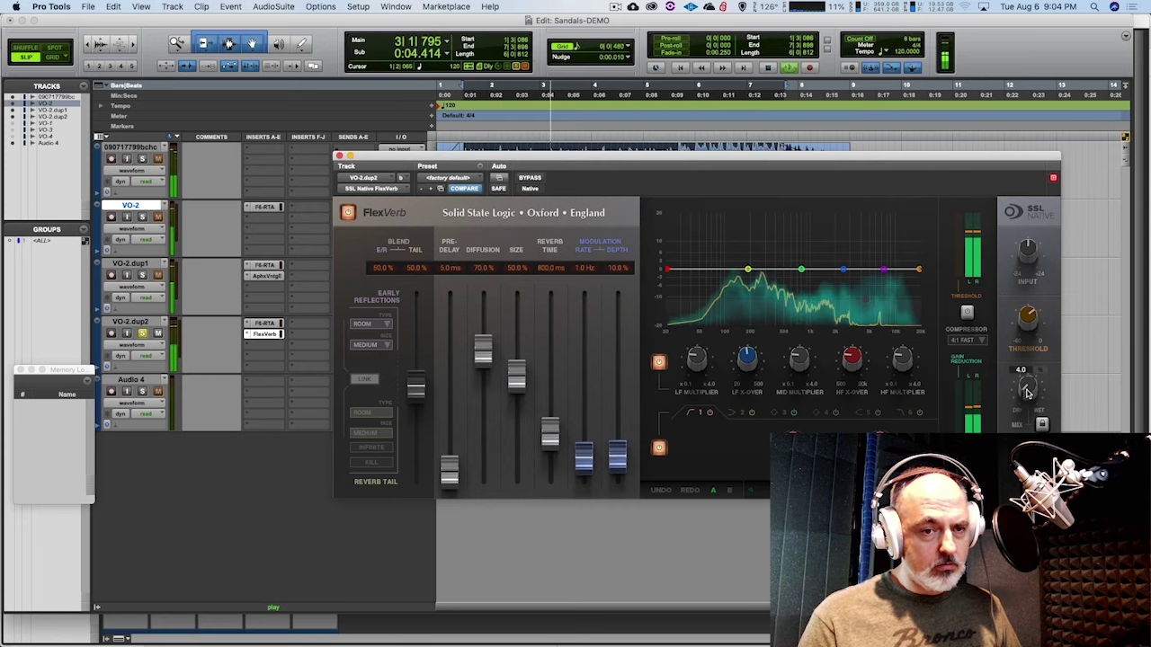
key("space")
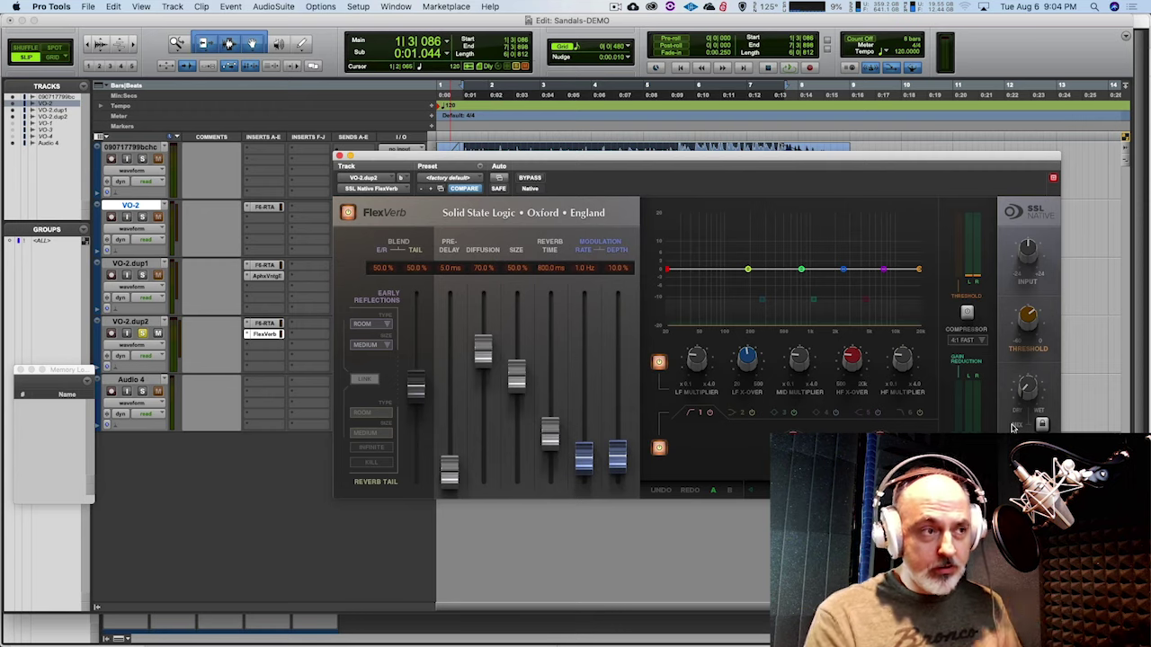
Adjust the FlexVerb HF multiplier and LF crossover while playing the VO-2.dup2 voice, and close the plug-in window.
key("space")
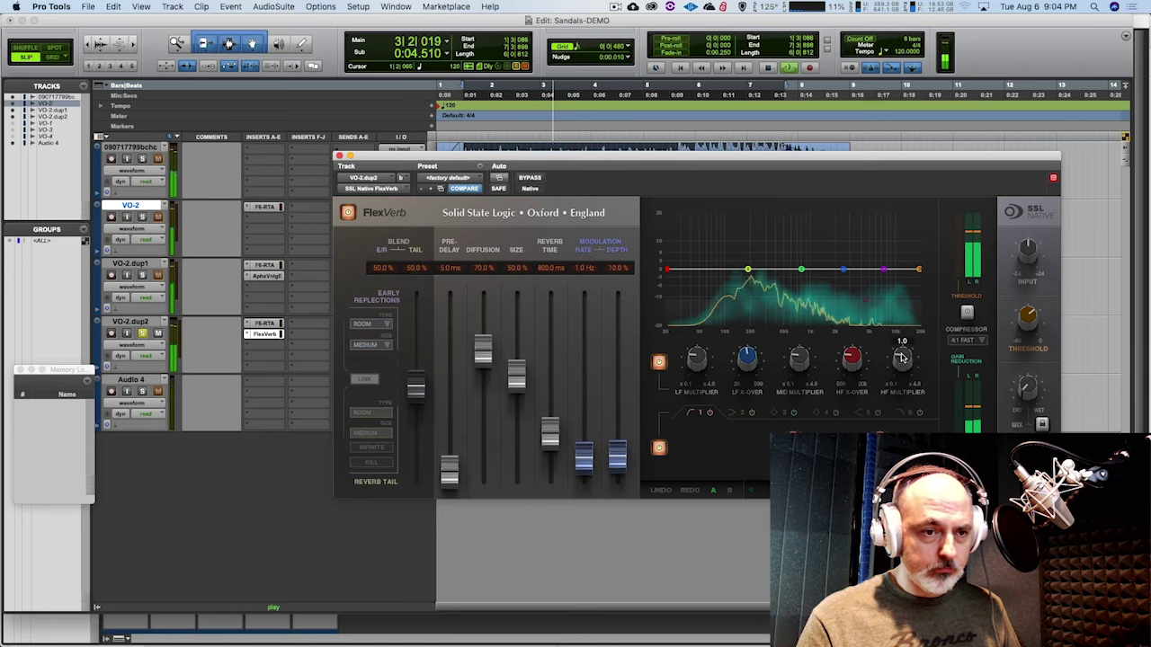
left_click_drag(903, 334, 897, 358)
mouse_move(747, 361)
left_mouse_down()
mouse_move(742, 375)
mouse_move(746, 358)
left_mouse_up()
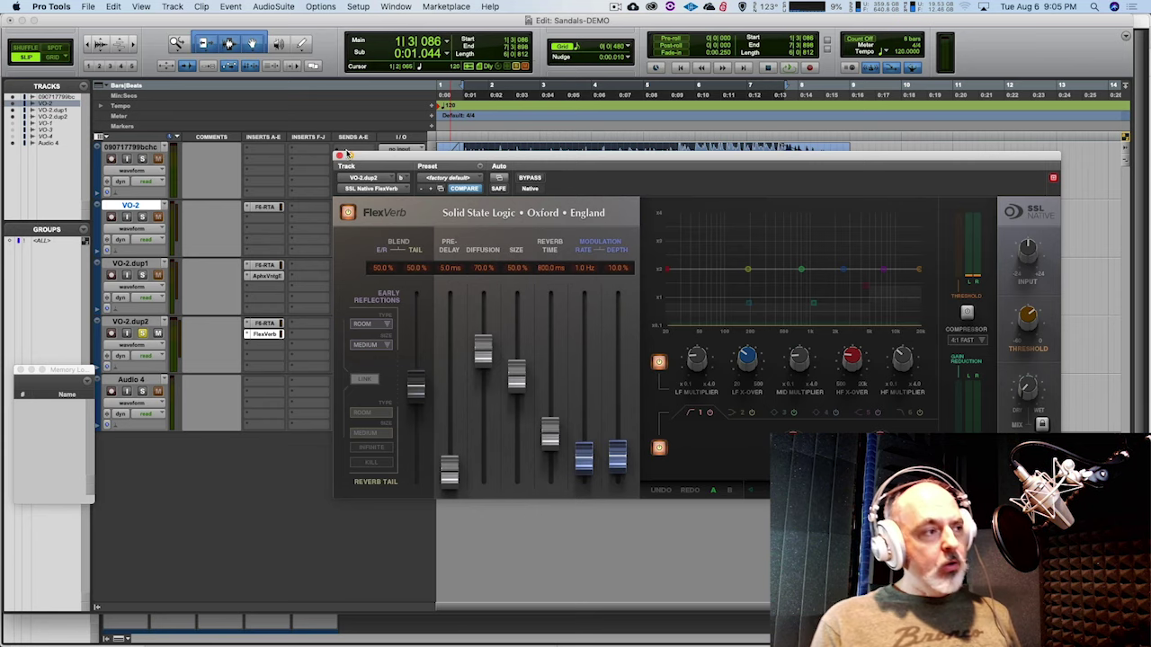
left_click(339, 156)
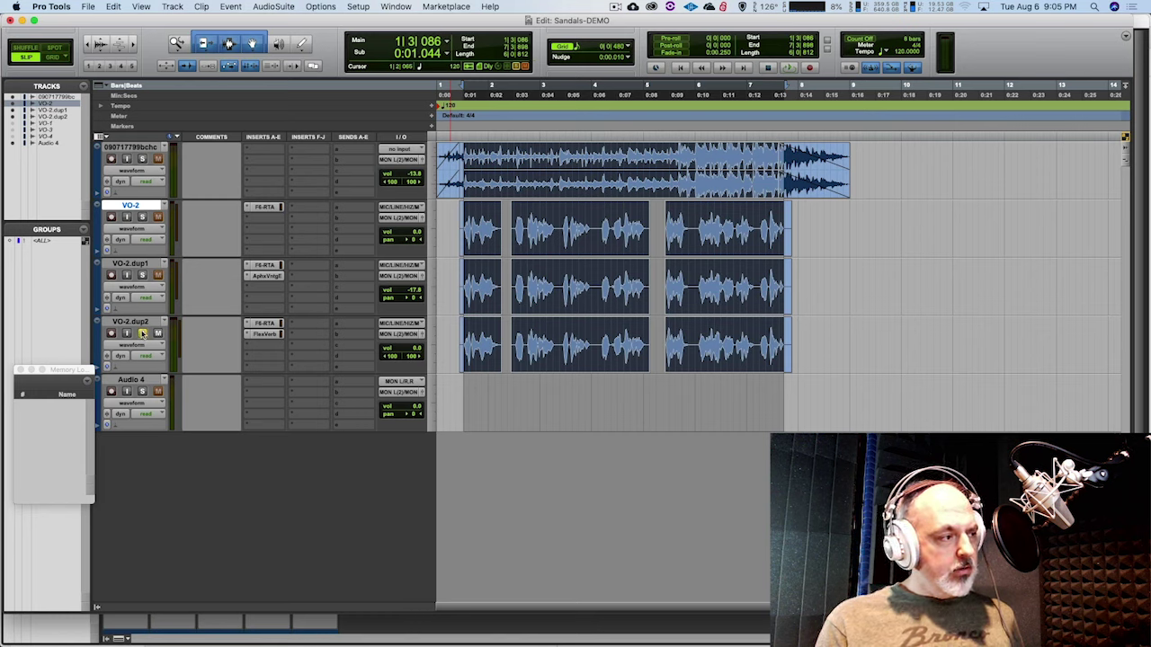
Mute the music track and lower the VO-2.dup2 volume to about -13.1 dB while auditioning the three voice tracks together.
left_click(158, 159)
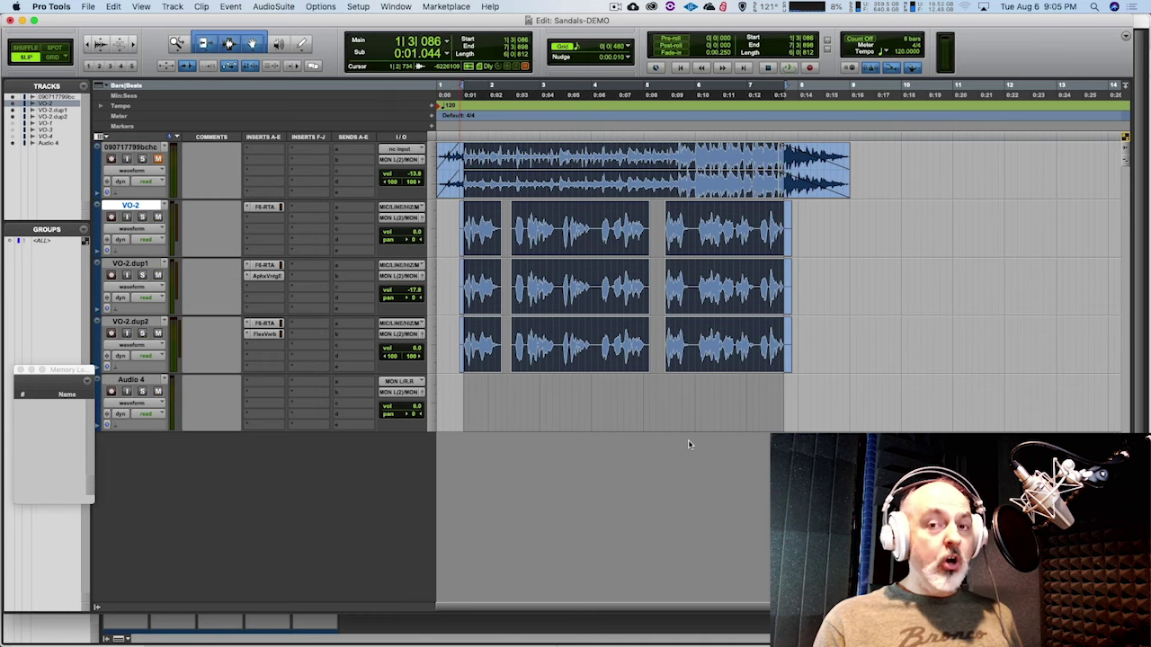
left_click_drag(422, 351, 418, 361)
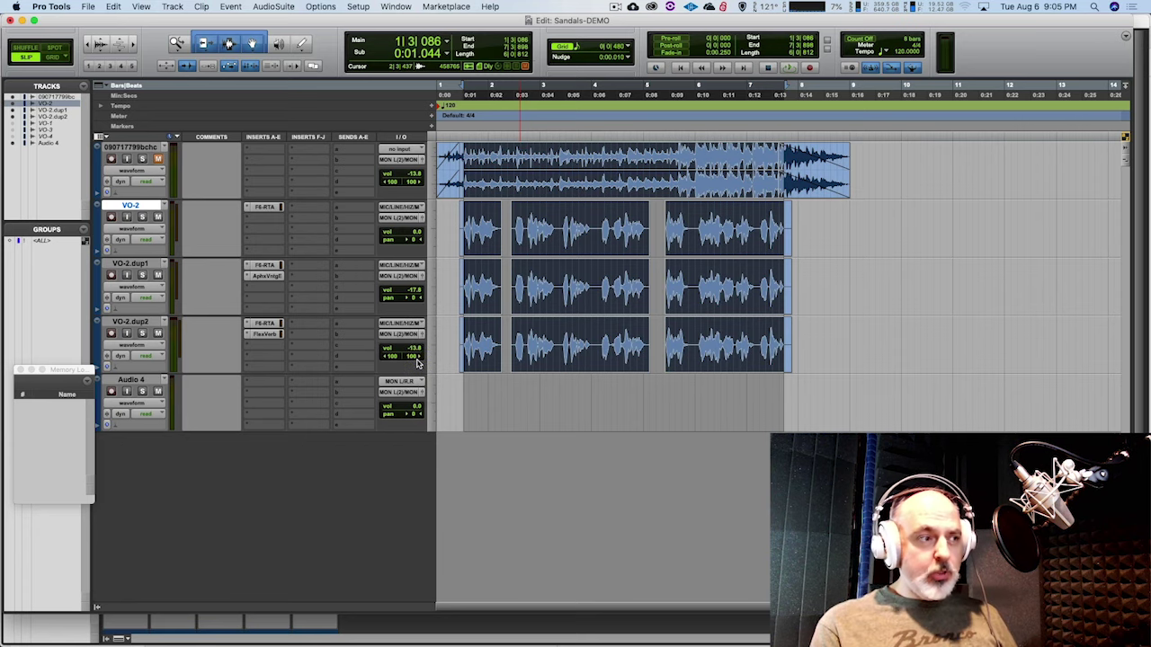
key("space")
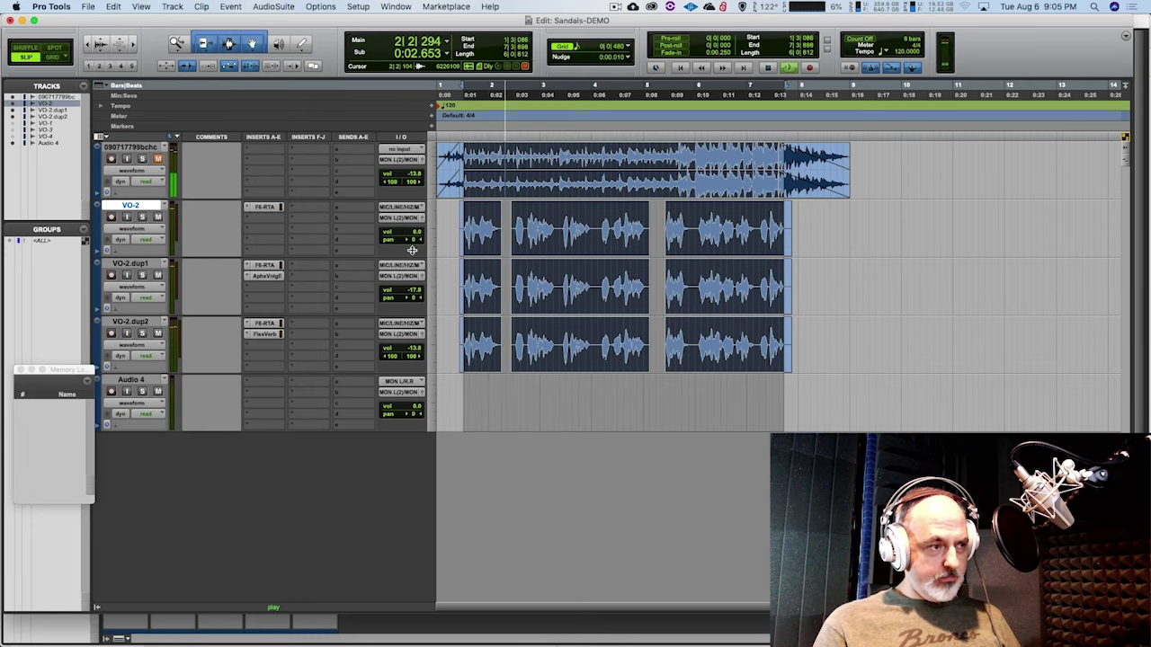
mouse_move(417, 351)
left_mouse_down()
mouse_move(419, 338)
mouse_move(421, 352)
left_mouse_up()
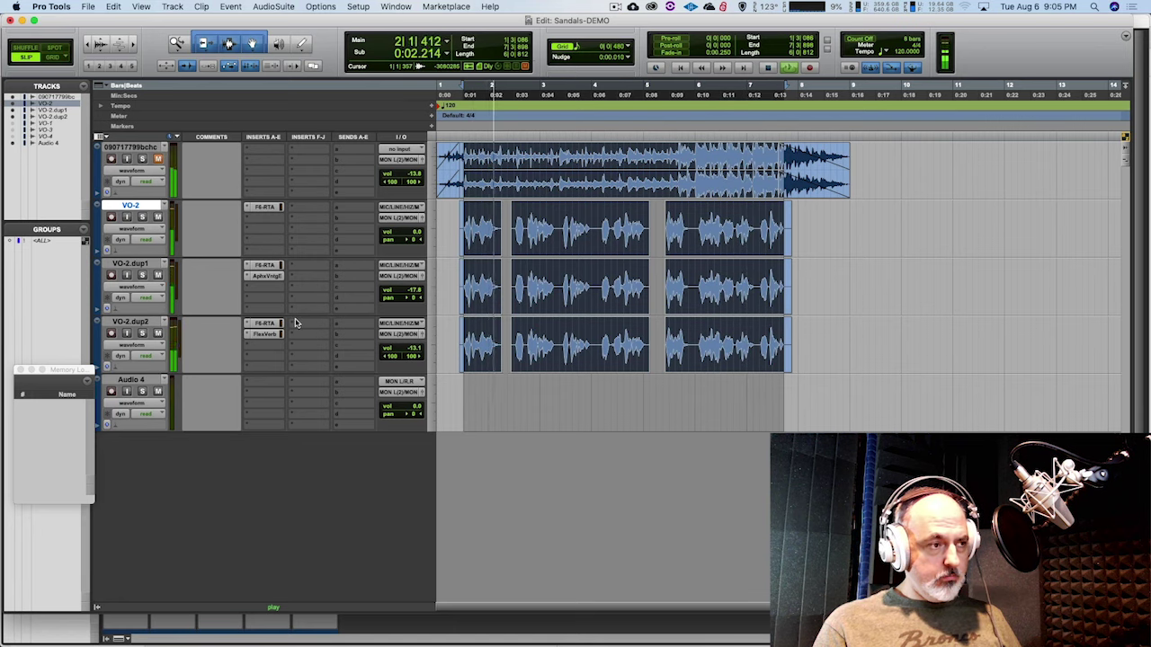
key("space")
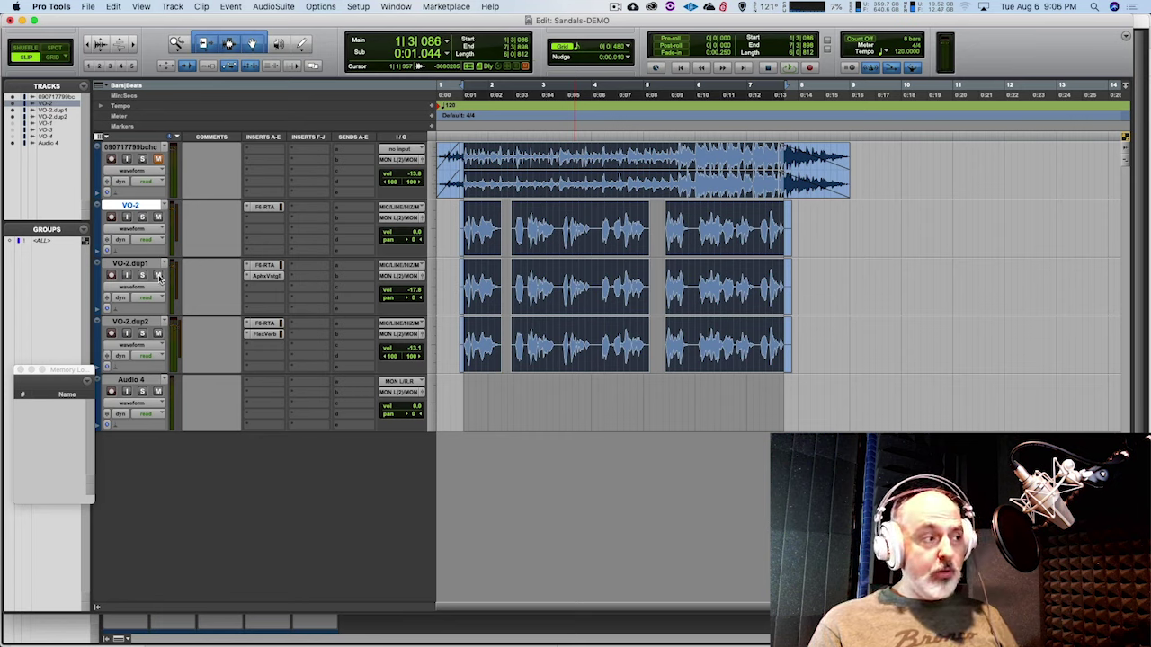
Play VO-2 with both duplicate tracks muted, and replay it with VO-2.dup1 unmuted to compare the sound.
left_click(158, 275)
left_click(158, 333)
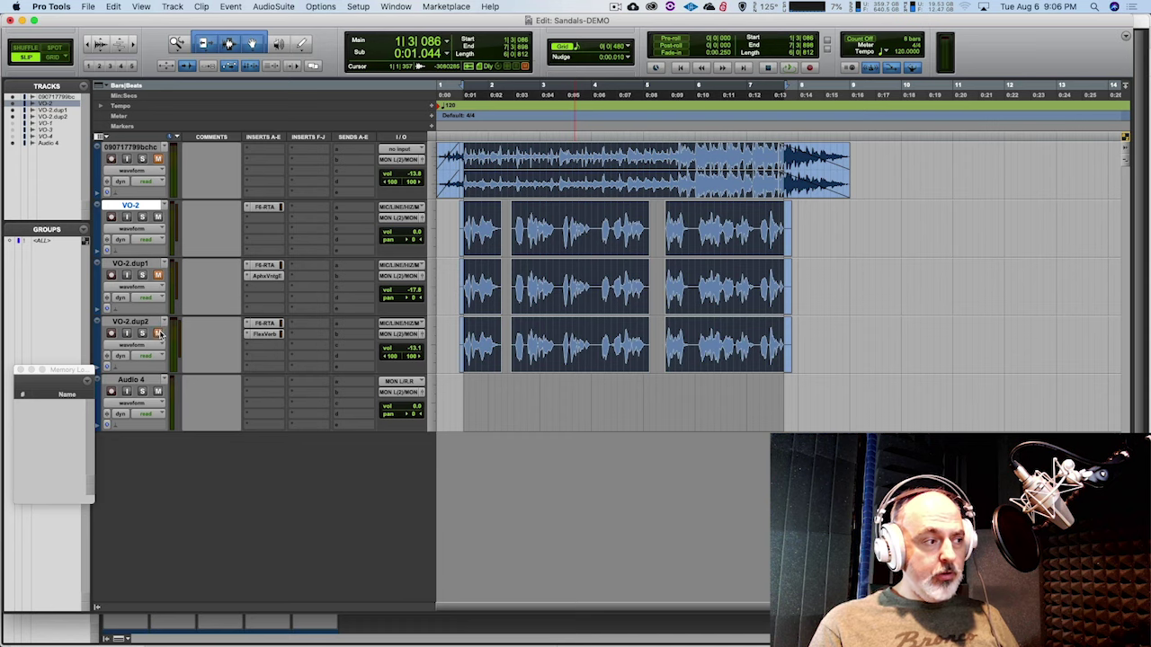
key("space")
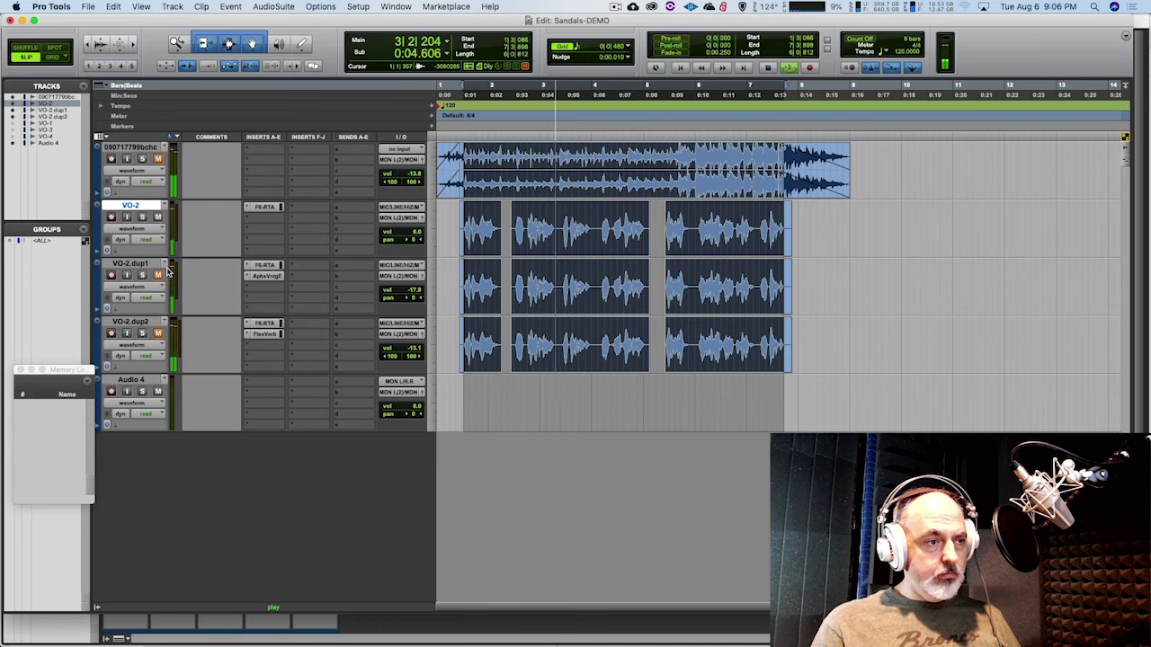
key("space")
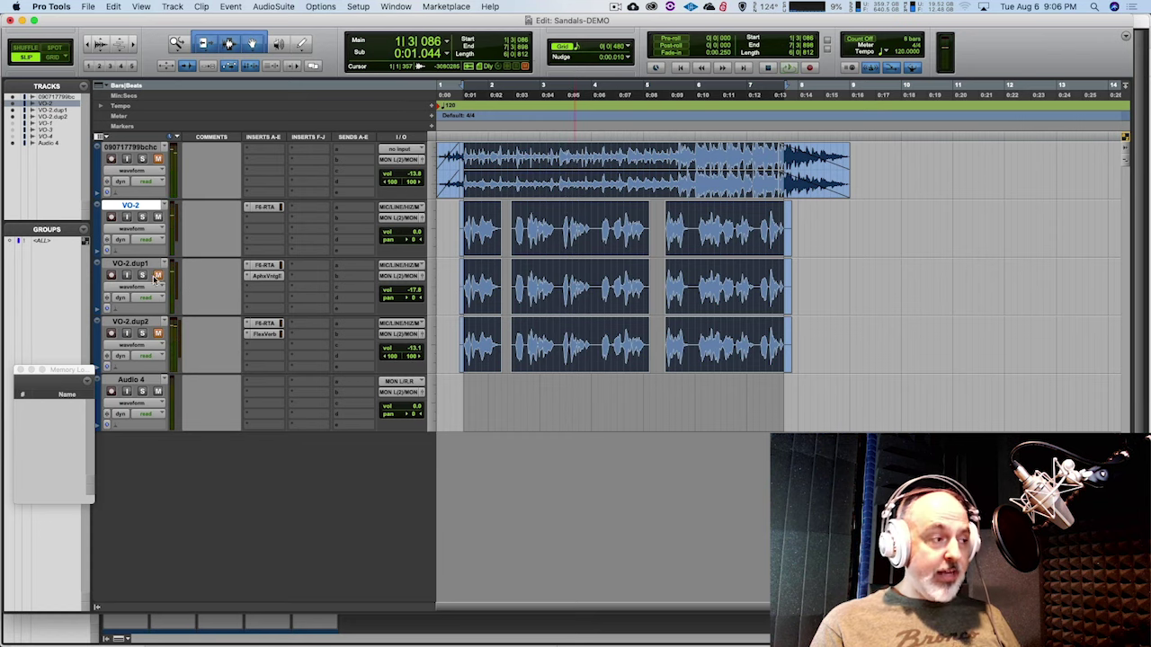
left_click(158, 276)
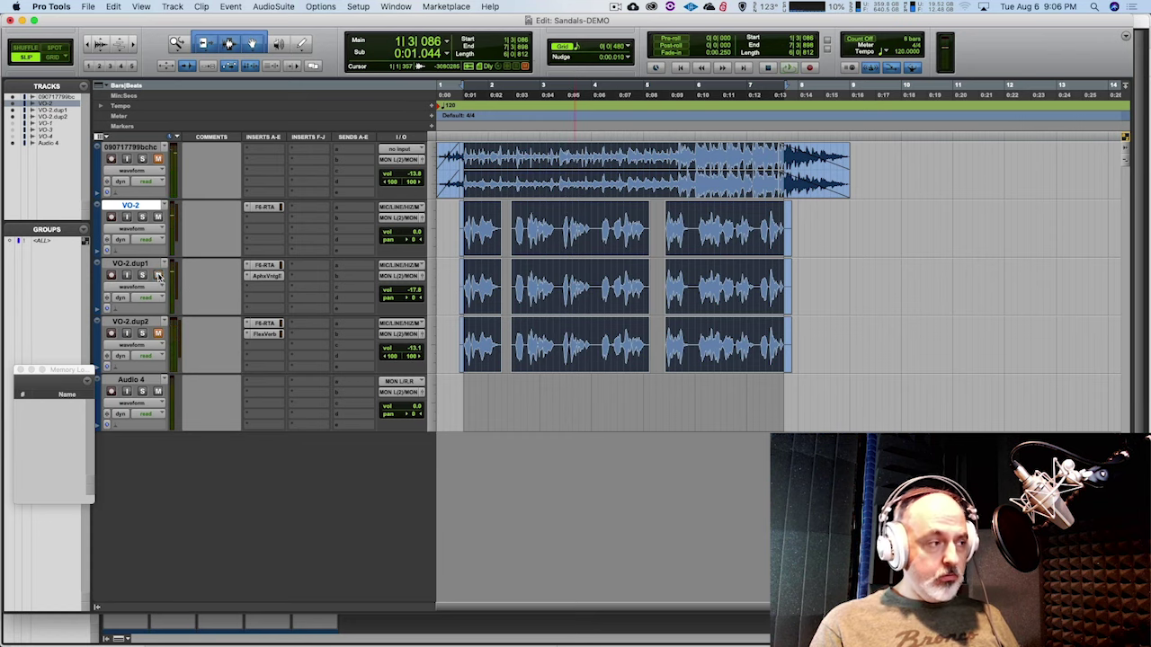
key("space")
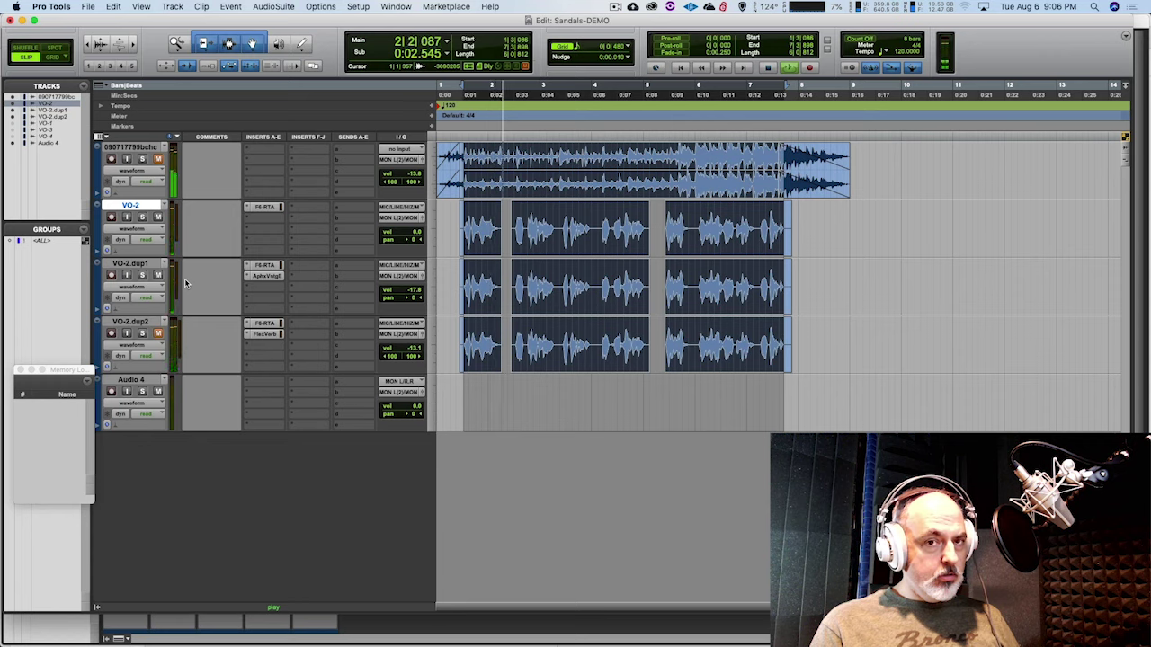
key("space")
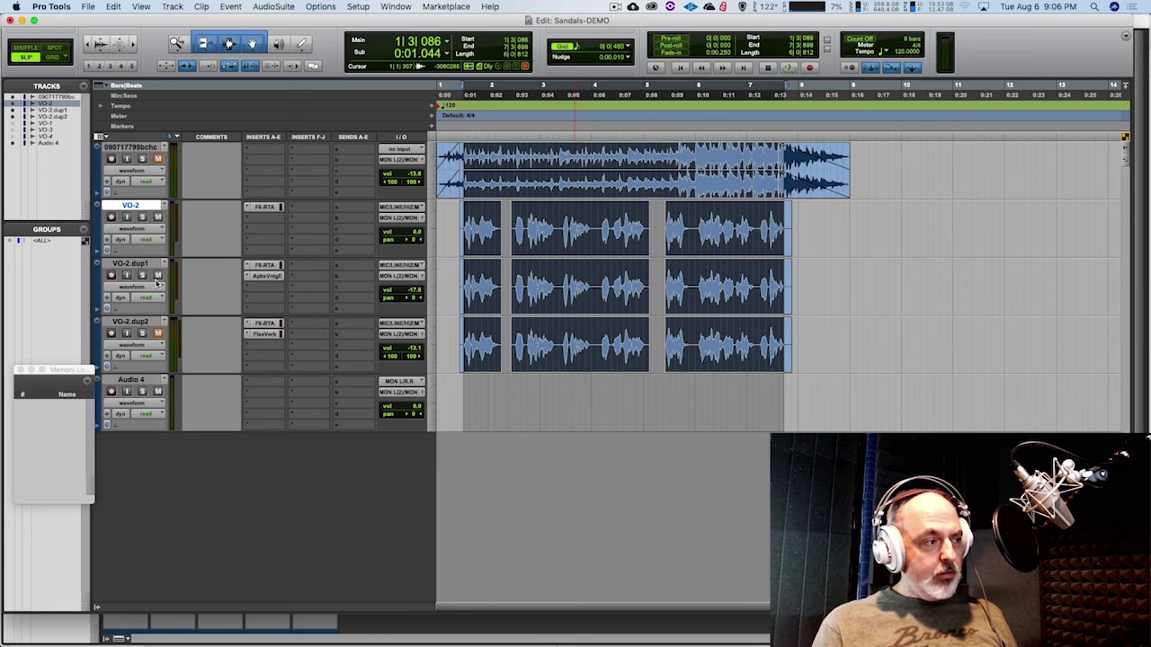
Mute VO-2.dup1, unmute VO-2.dup2 and raise its volume to about -8.5 dB while playing it alongside VO-2.
left_click(157, 274)
left_click(157, 333)
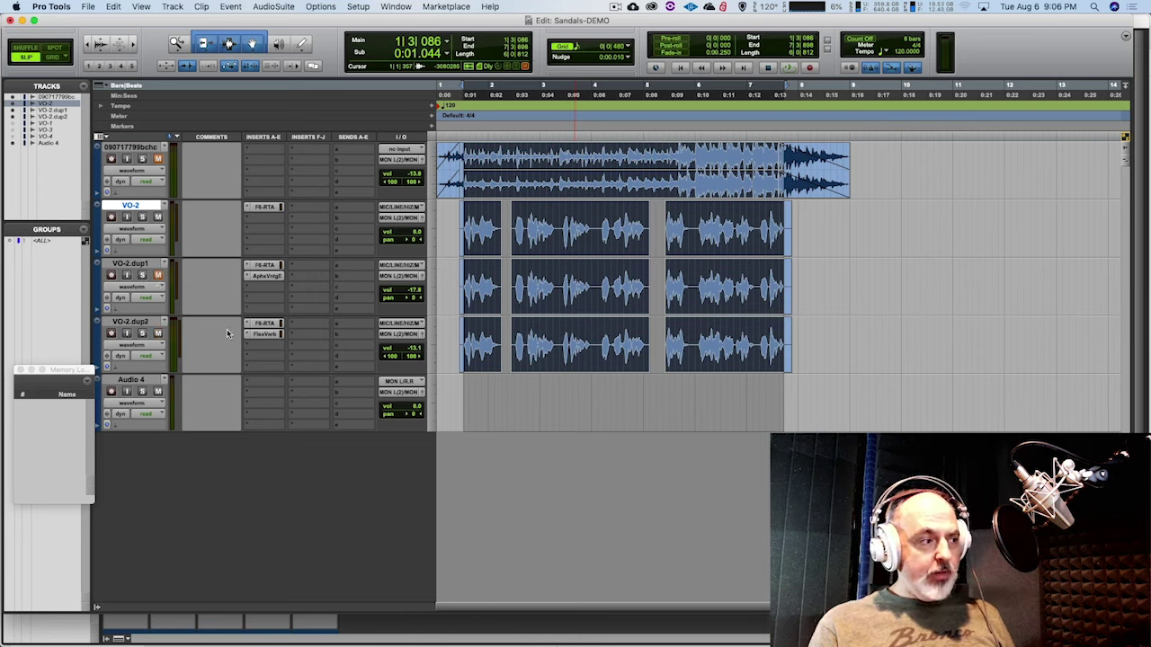
key("space")
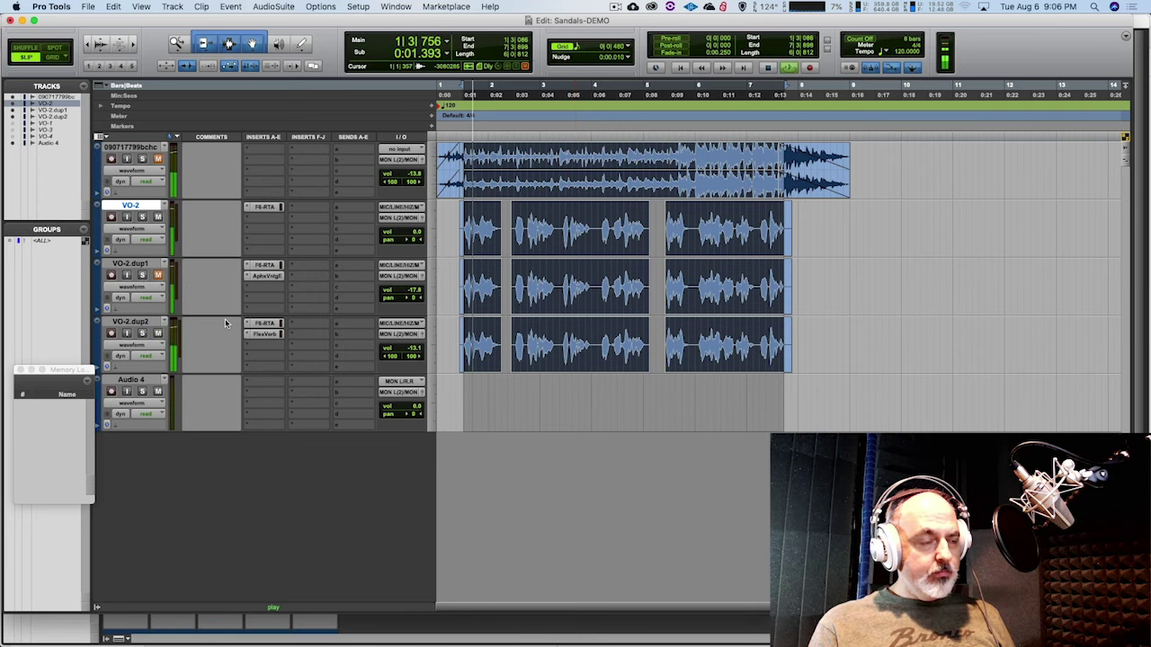
left_click(417, 349)
left_click_drag(417, 352, 419, 345)
key("space")
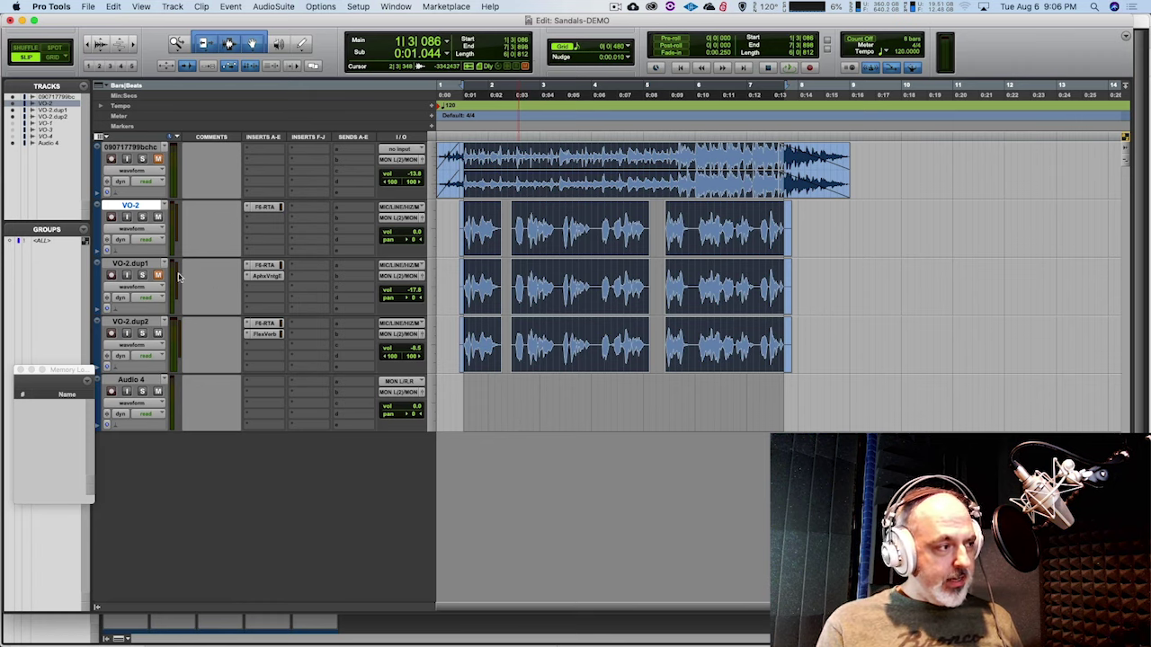
Unmute VO-2.dup1 to audition all three voices together, and unmute the music track to play the full mix from the session start.
key("space")
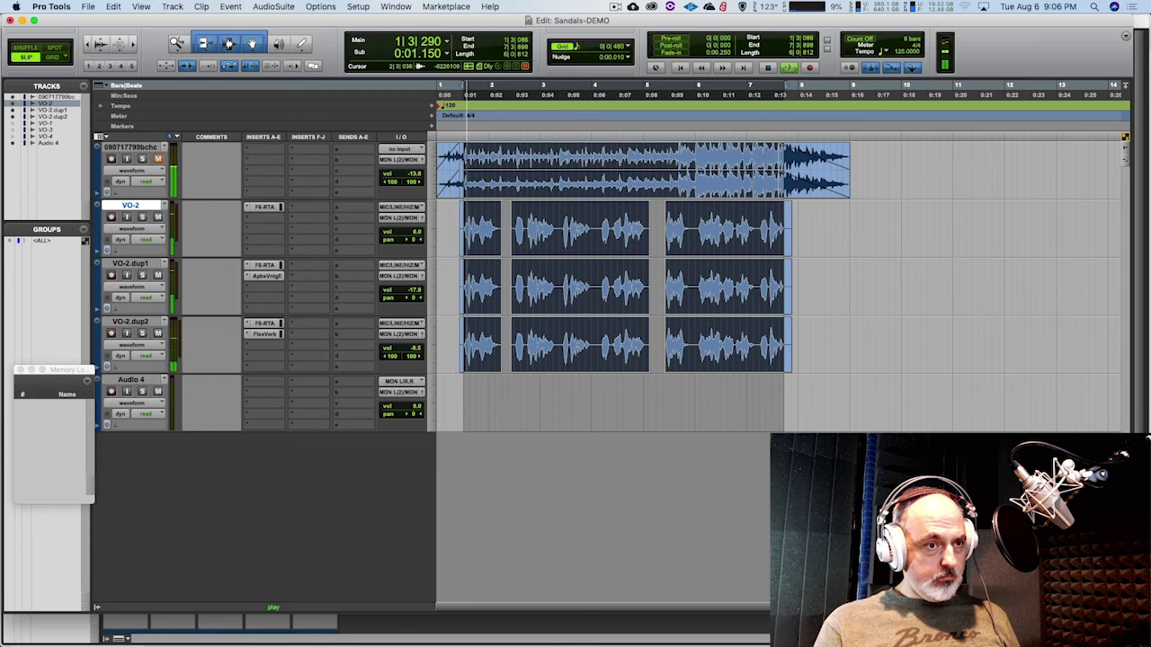
key("space")
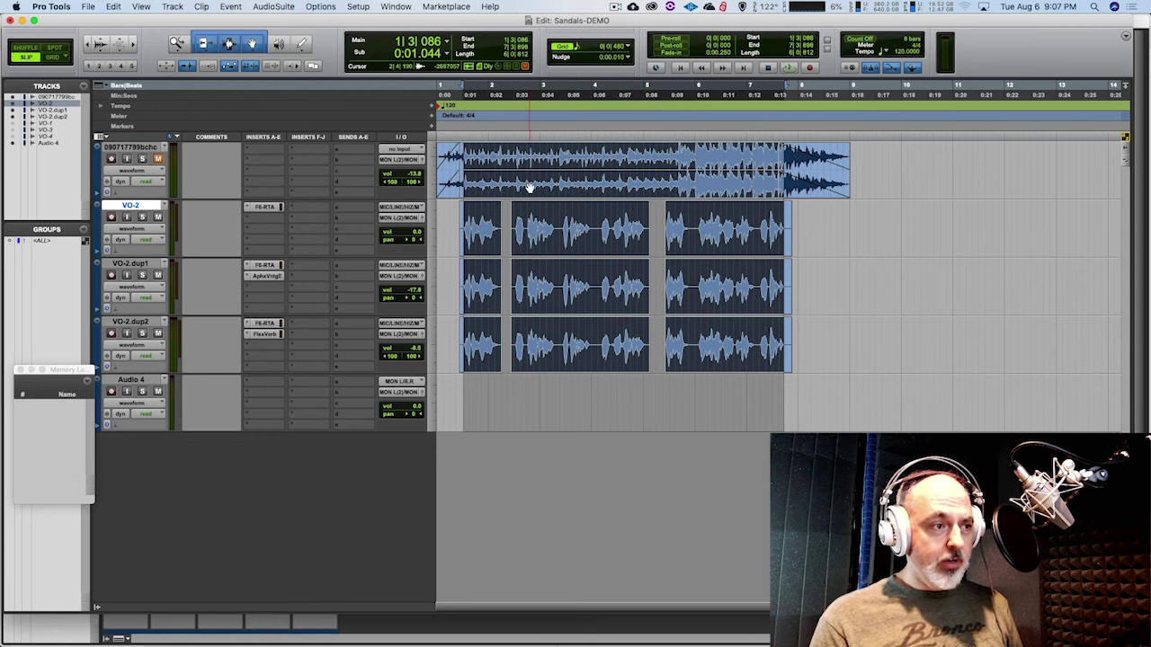
key("Return")
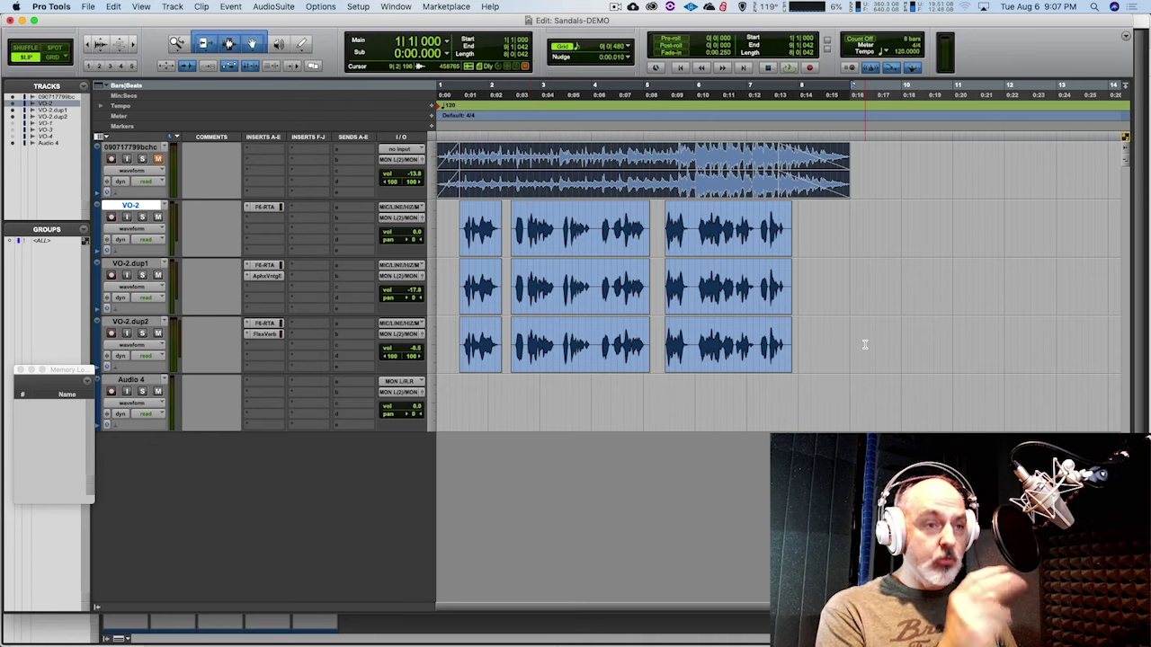
key("space")
key("space")
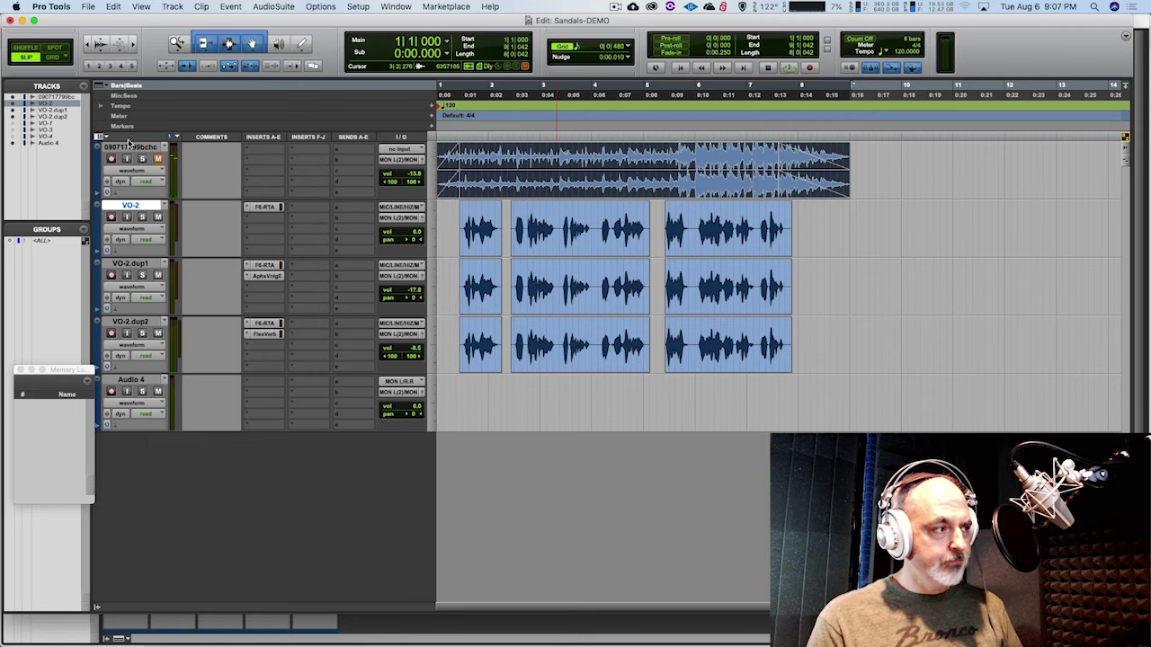
key("space")
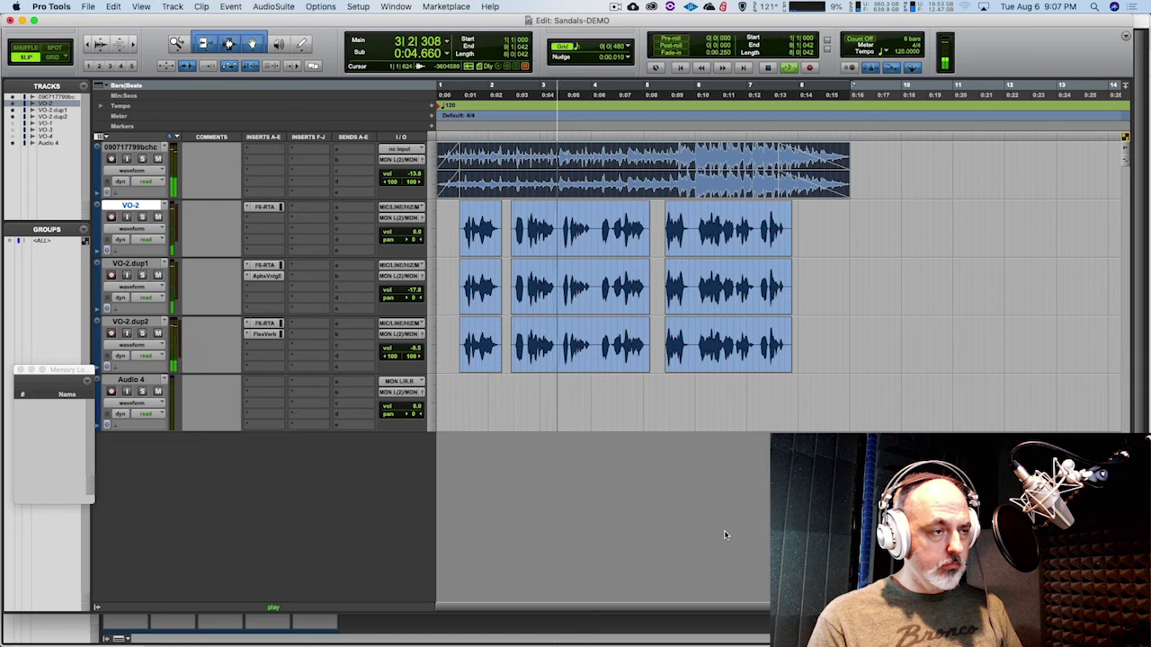
key("space")
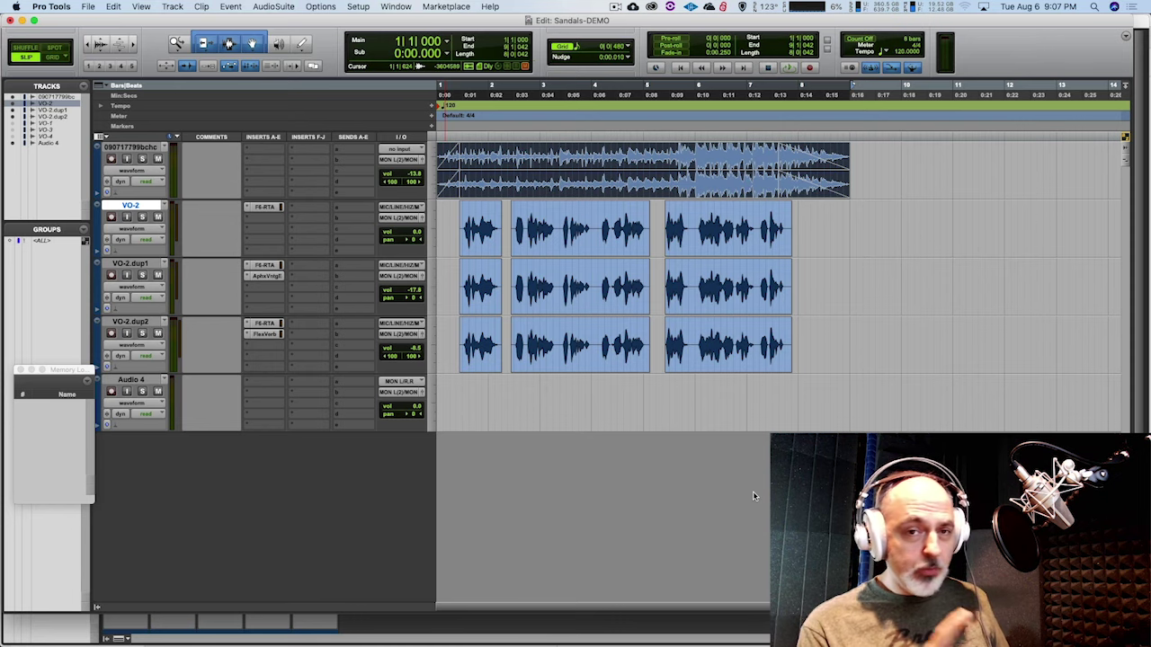
Add one stereo Master Fader track below Audio 4 and play the full mix to check its level.
left_click(130, 380)
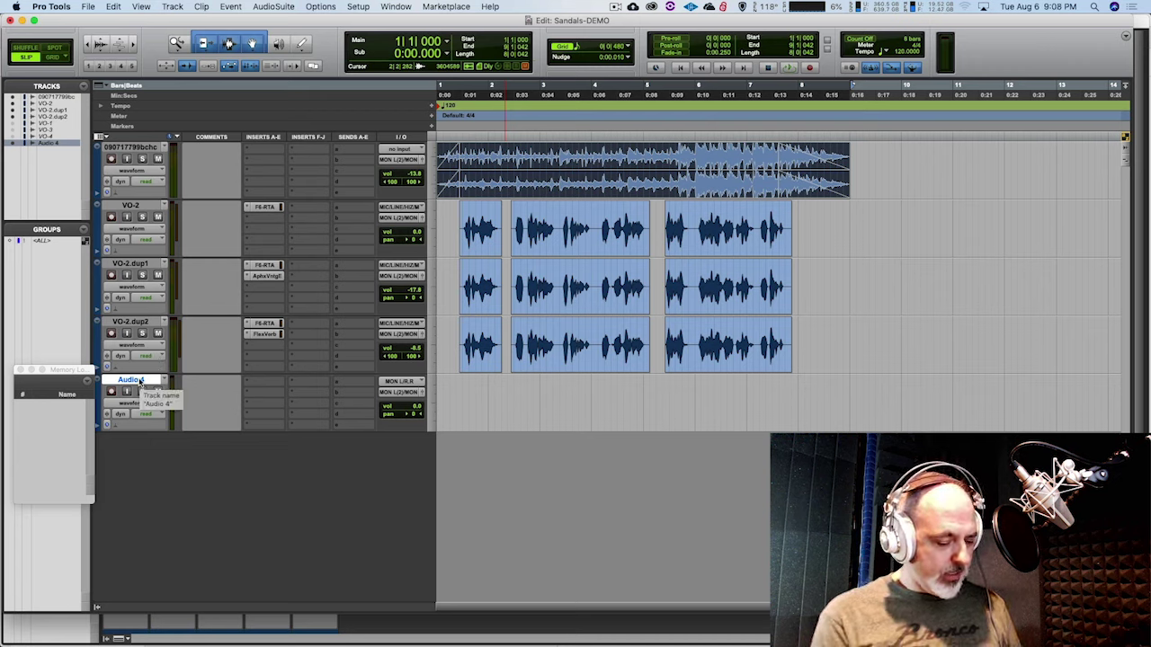
key("super+shift+n")
left_click(543, 236)
left_click(516, 251)
left_click(585, 235)
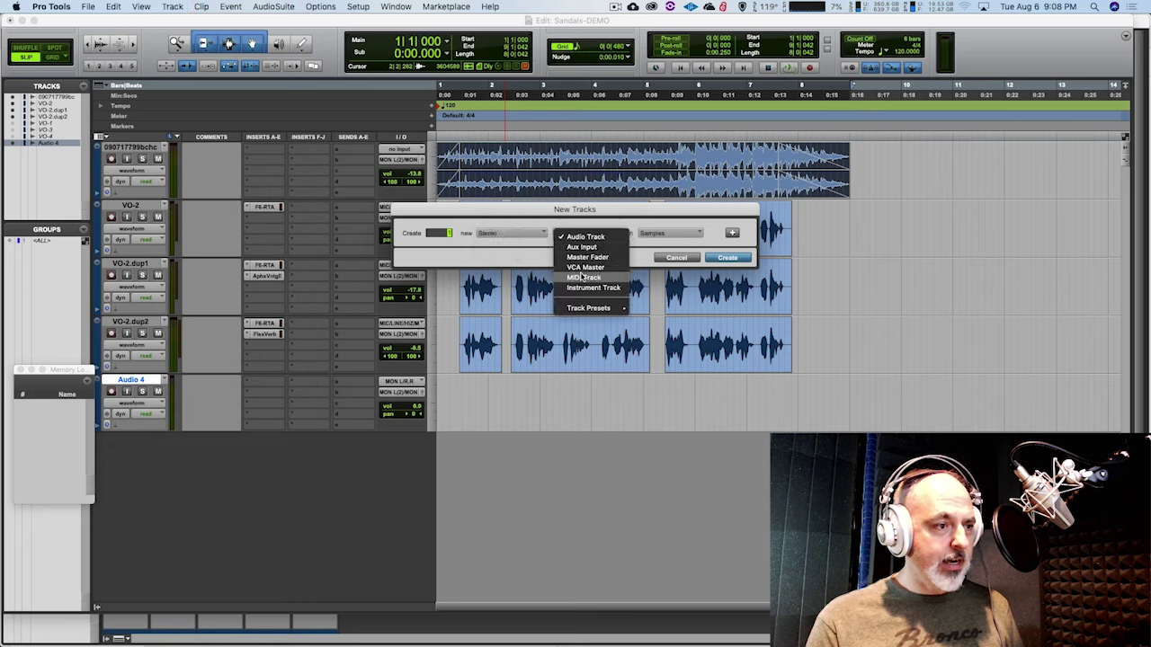
left_click(587, 257)
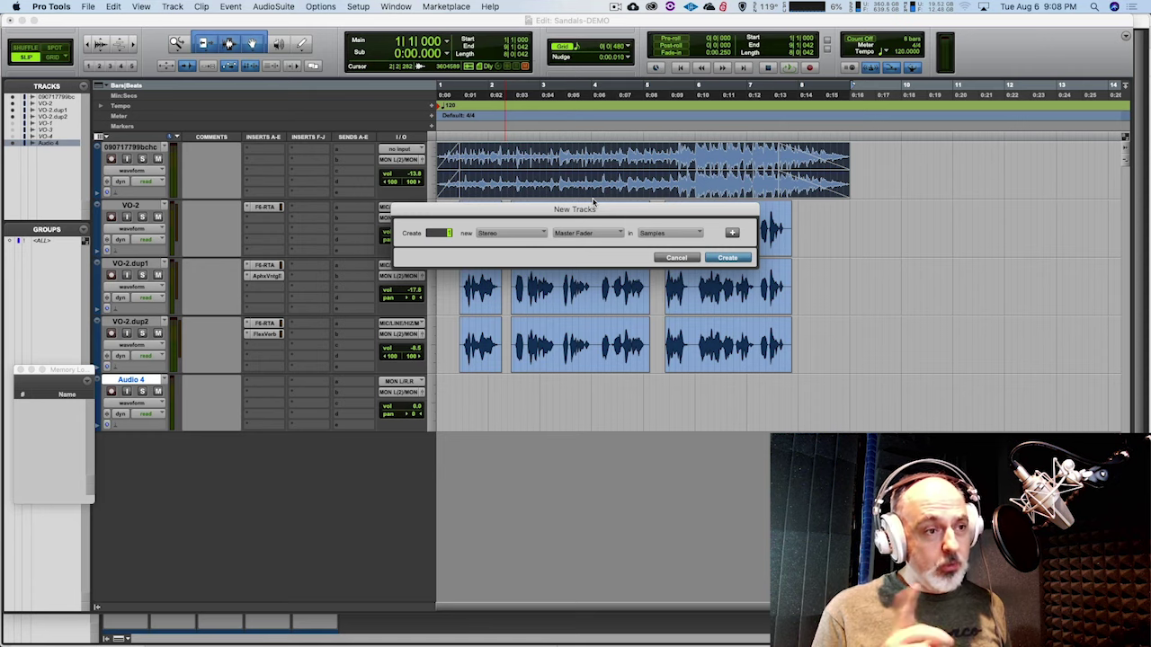
left_click(730, 258)
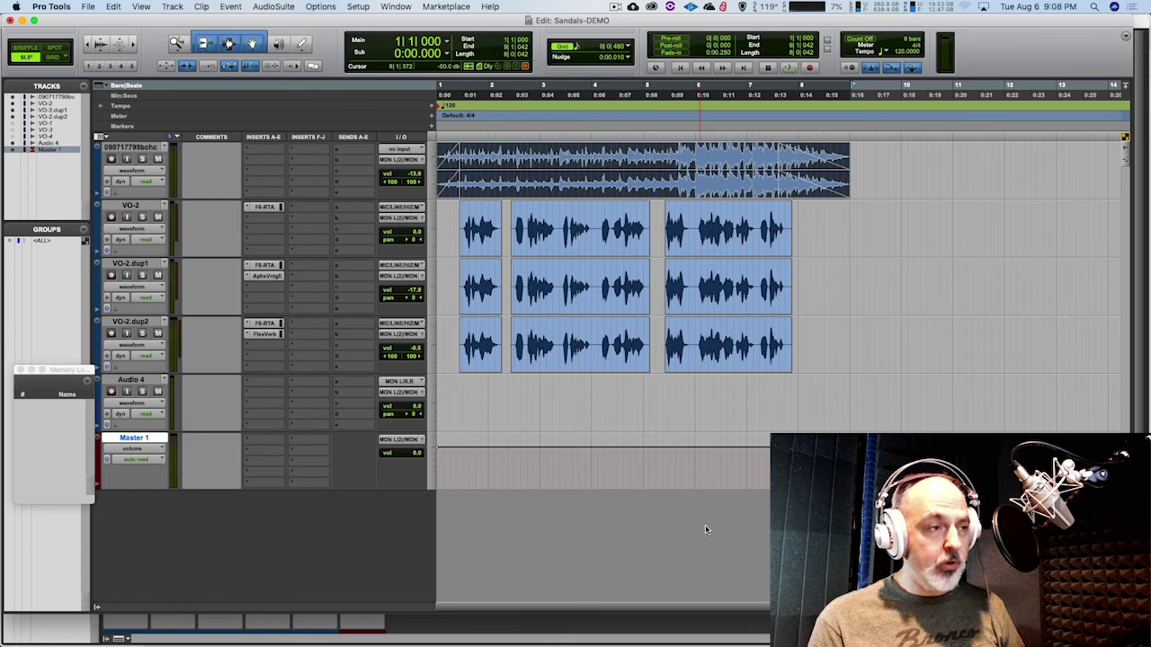
key("space")
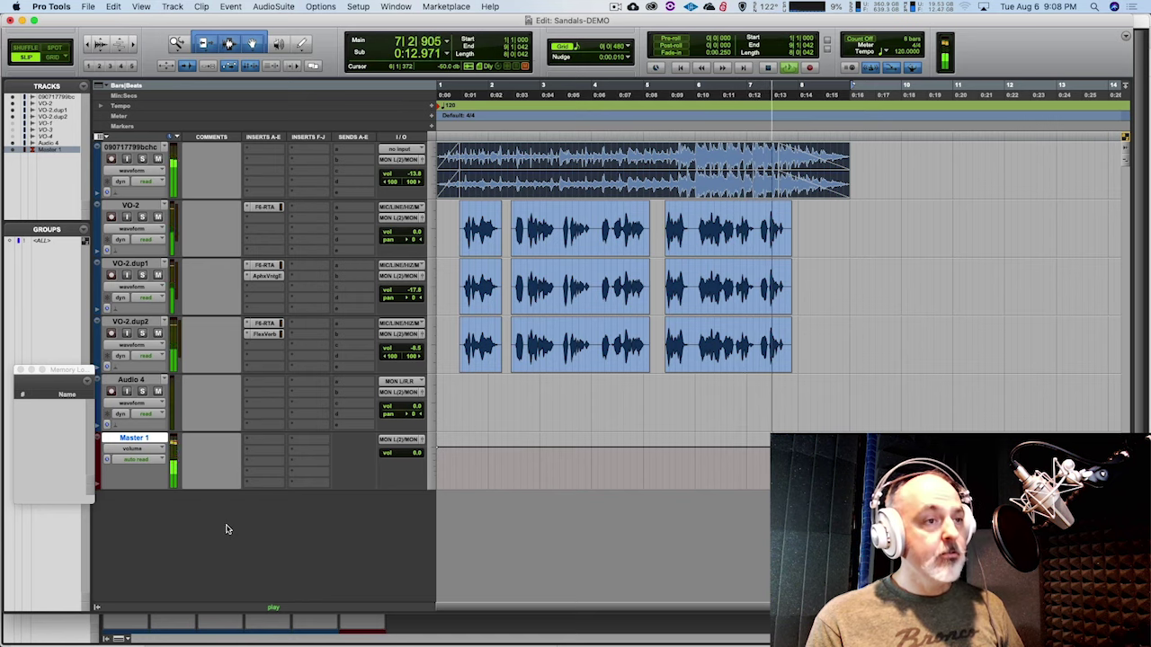
key("space")
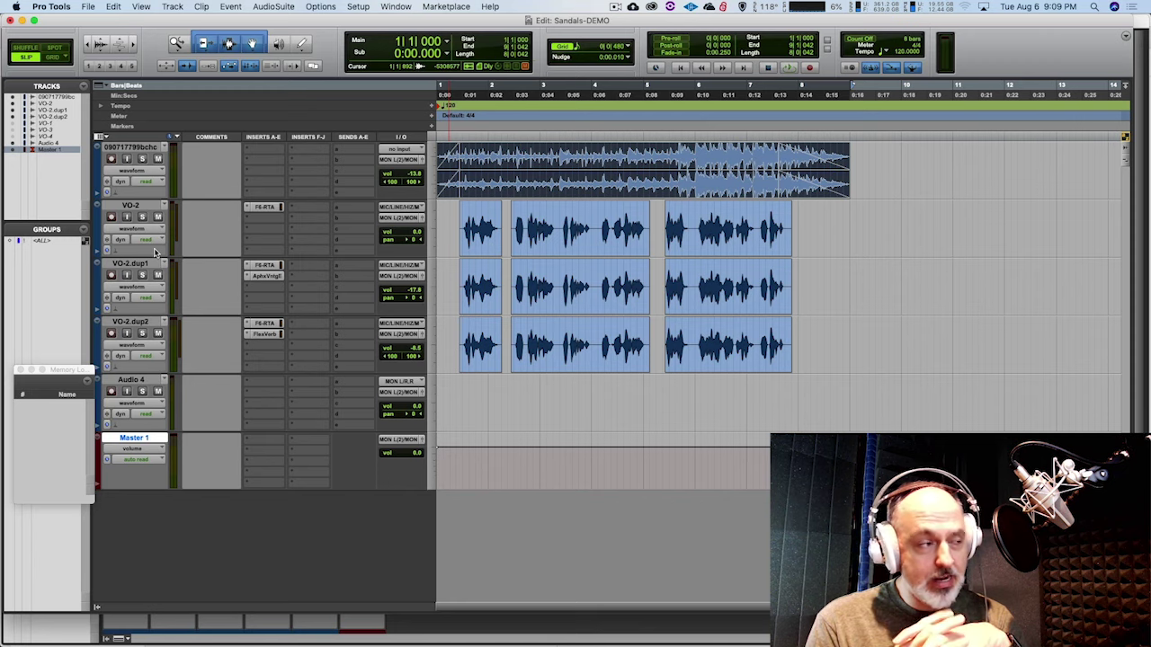
Lower the track volumes to -1.3 dB on VO-2, -18.5 dB on VO-2.dup1 and -9.2 dB on VO-2.dup2.
left_click(415, 235)
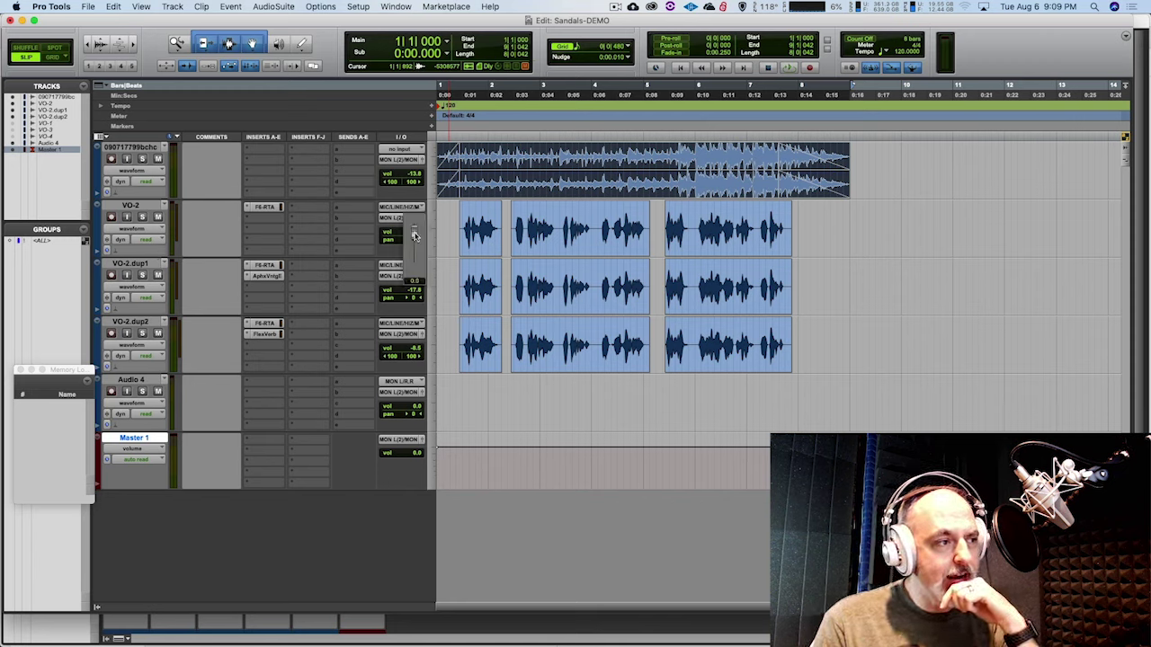
left_click_drag(414, 236, 415, 236)
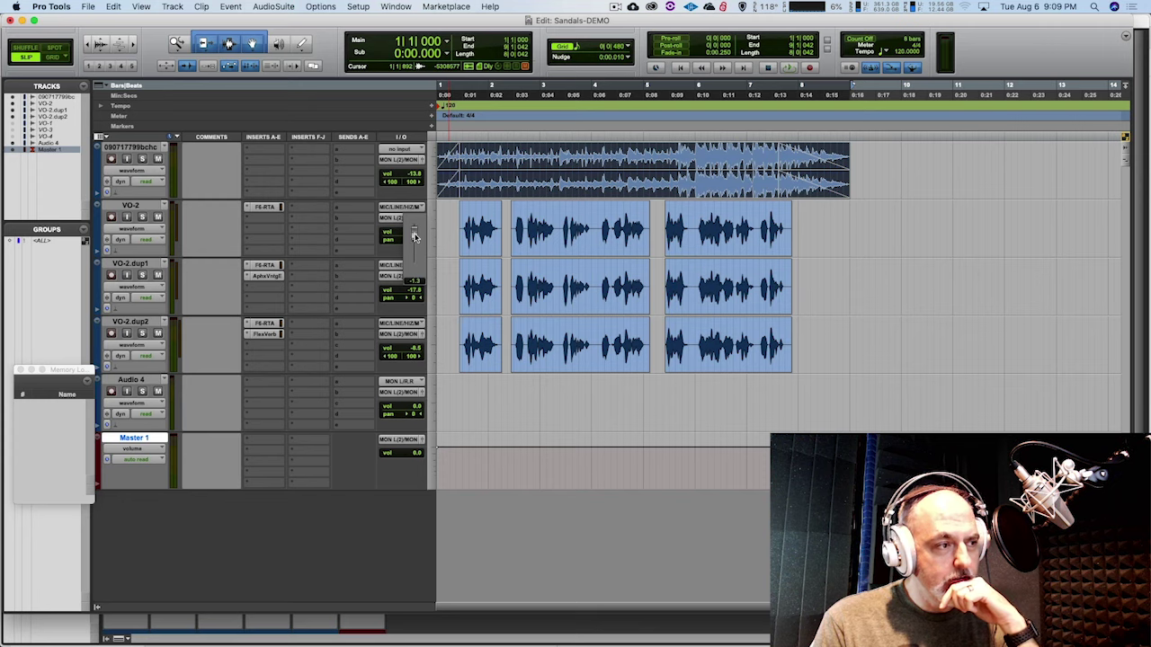
left_click(418, 290)
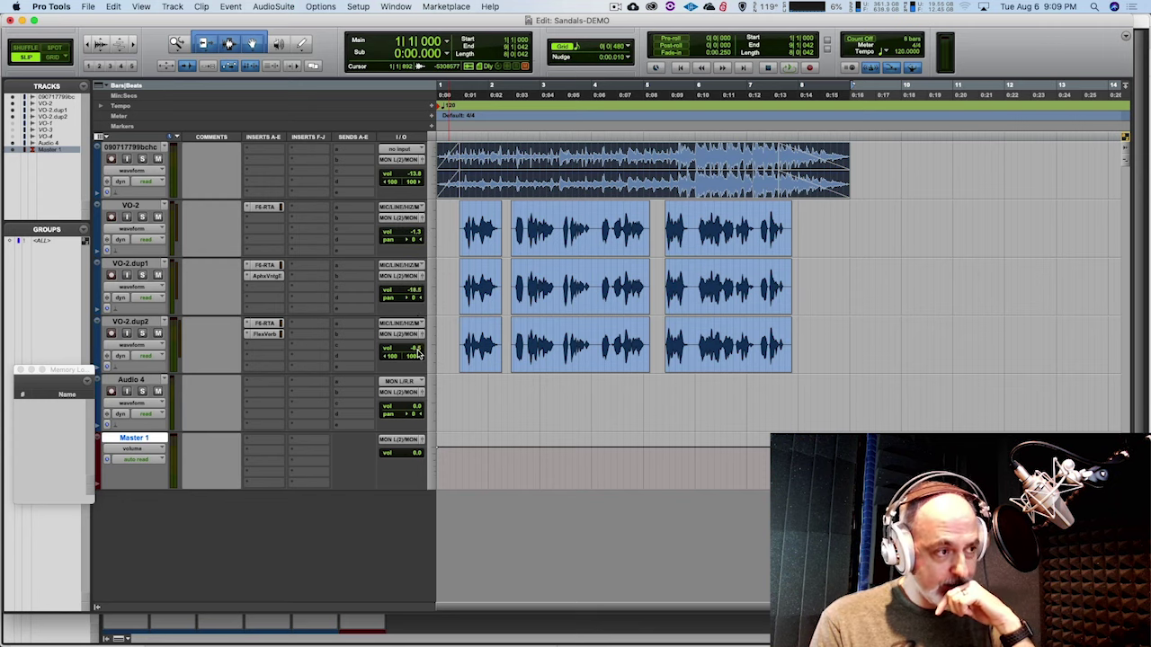
left_click(416, 351)
left_click_drag(417, 351, 416, 351)
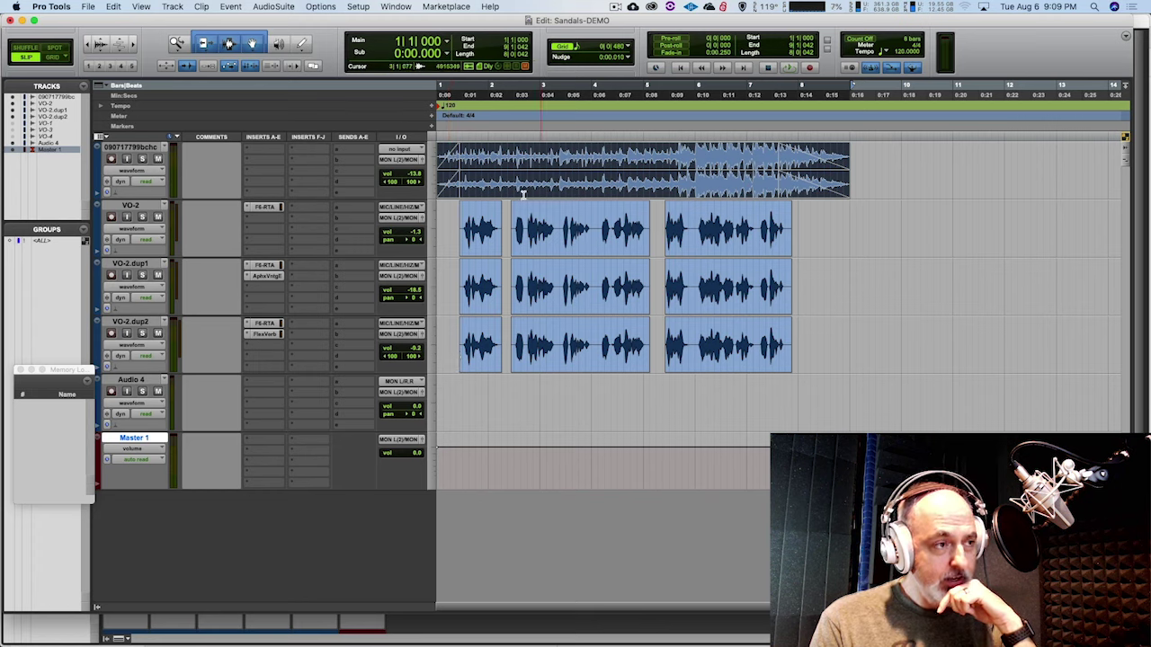
Raise the music track's volume to -9.2 dB while playing the full mix from the session start.
left_click_drag(418, 178, 419, 173)
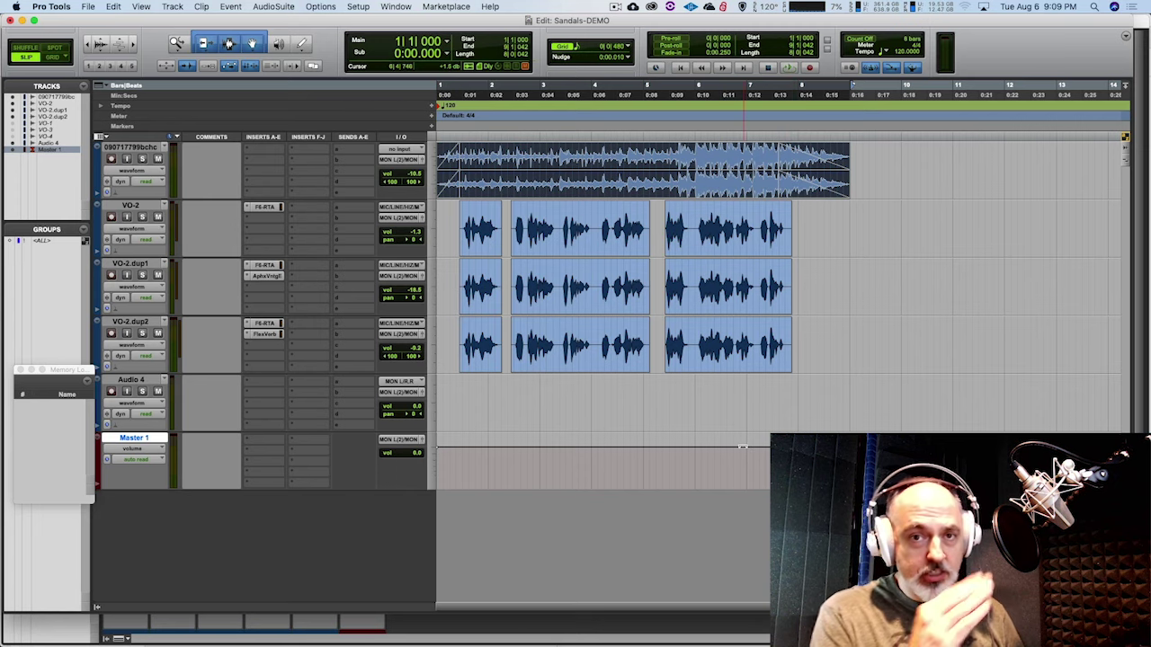
key("space")
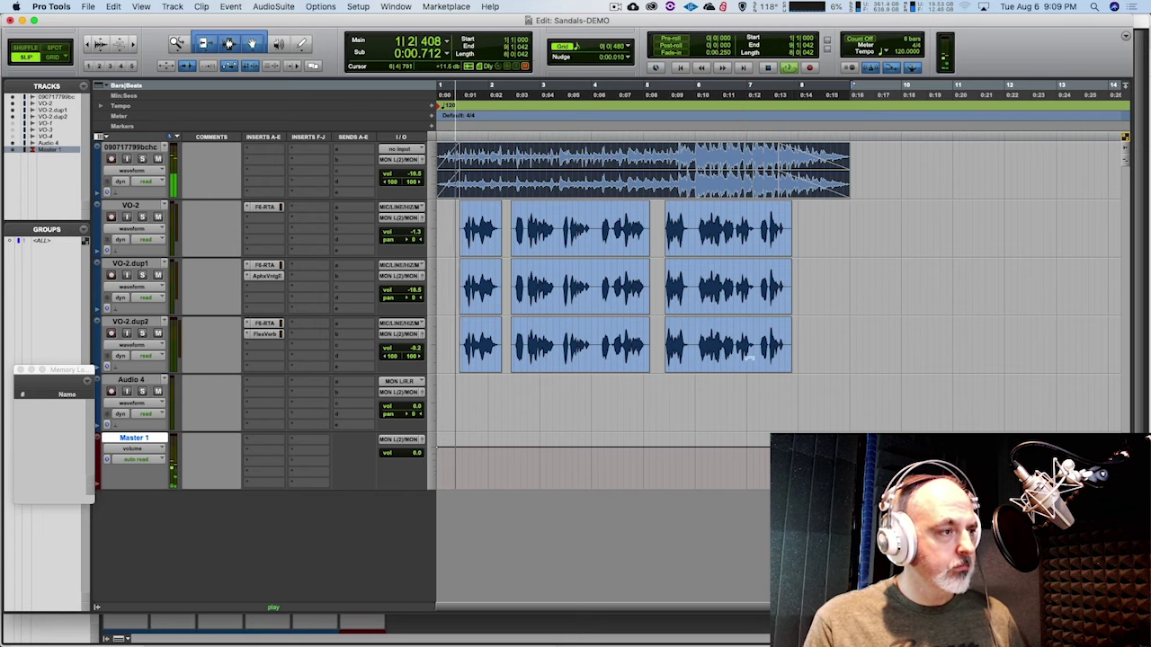
left_click(416, 176)
left_click_drag(416, 176, 417, 166)
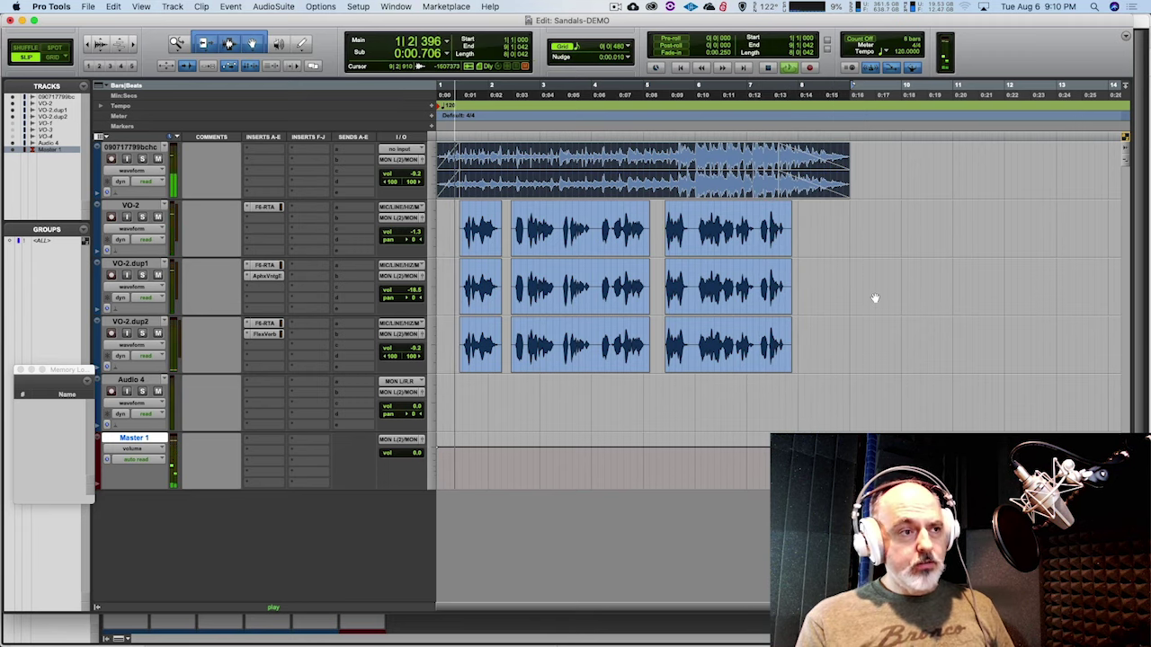
key("space")
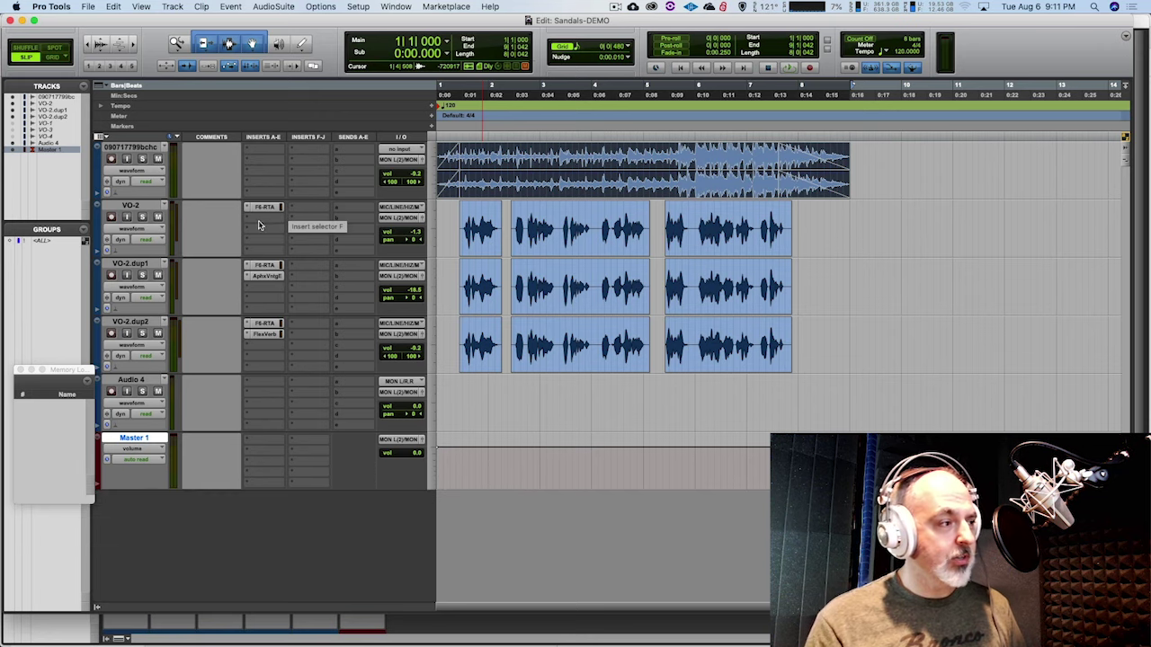
Insert the Waves SSLComp (mono) compressor on VO-2 after its F6-RTA, and move its window off the track controls.
left_click(268, 222)
mouse_move(272, 222)
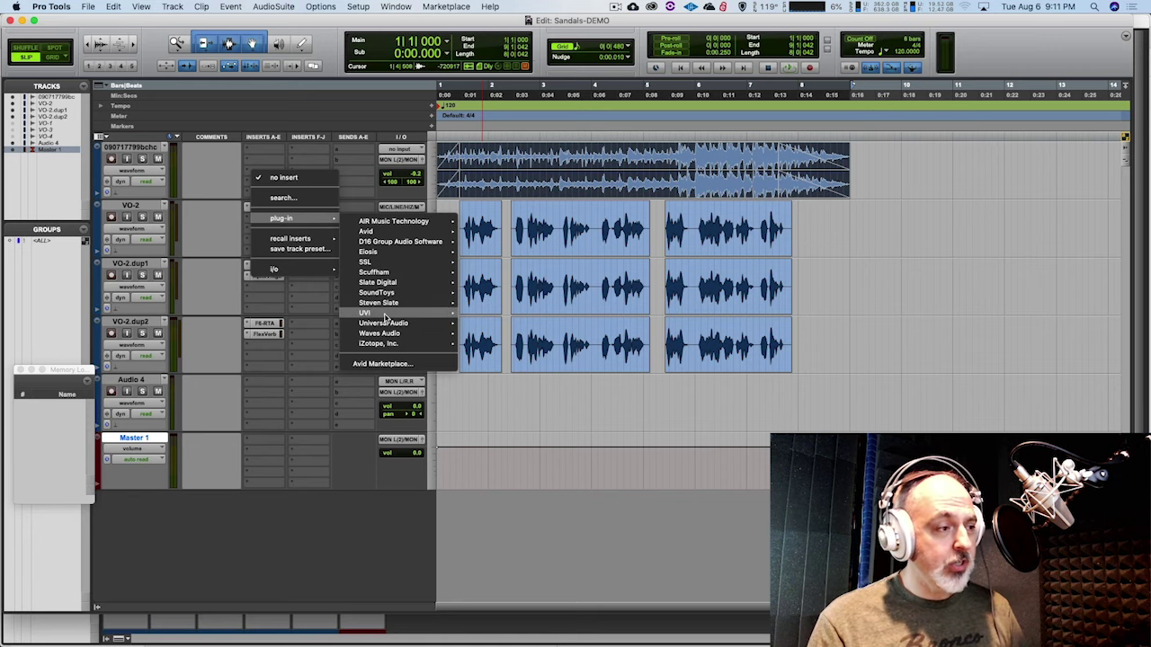
mouse_move(396, 338)
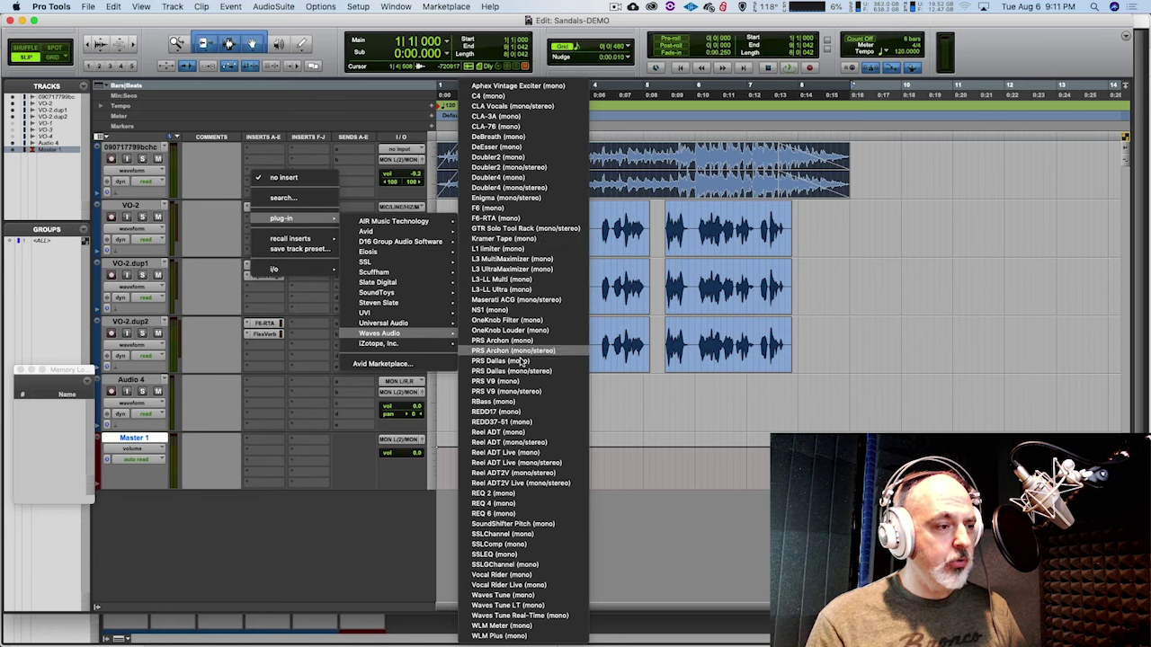
left_click(526, 545)
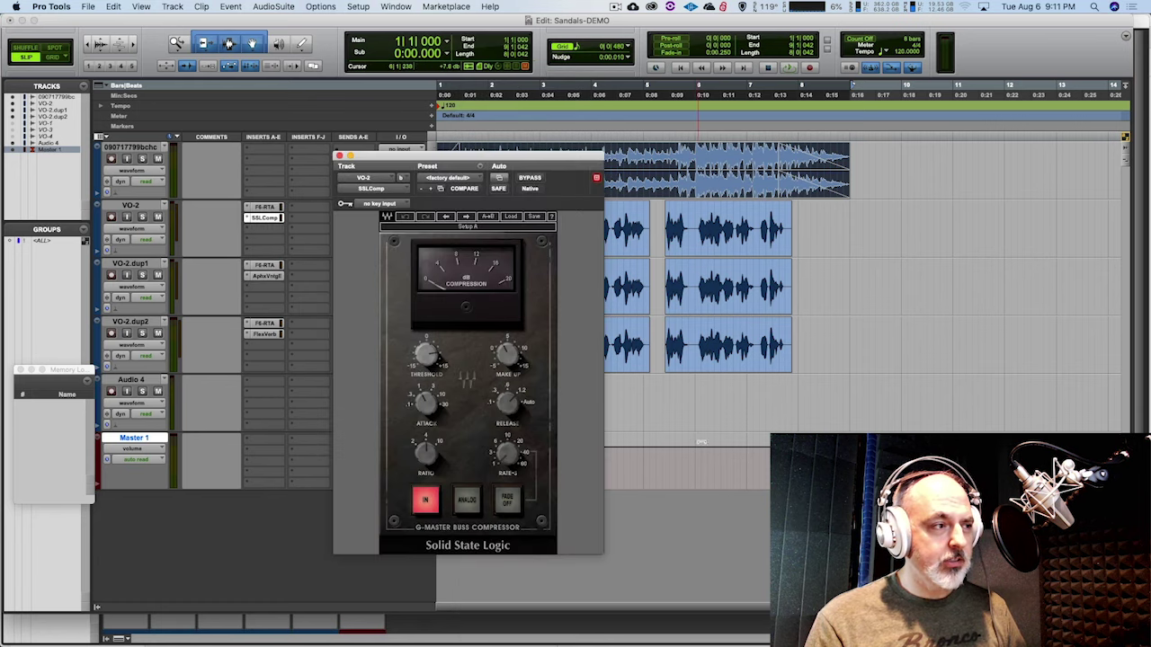
left_click_drag(556, 160, 684, 126)
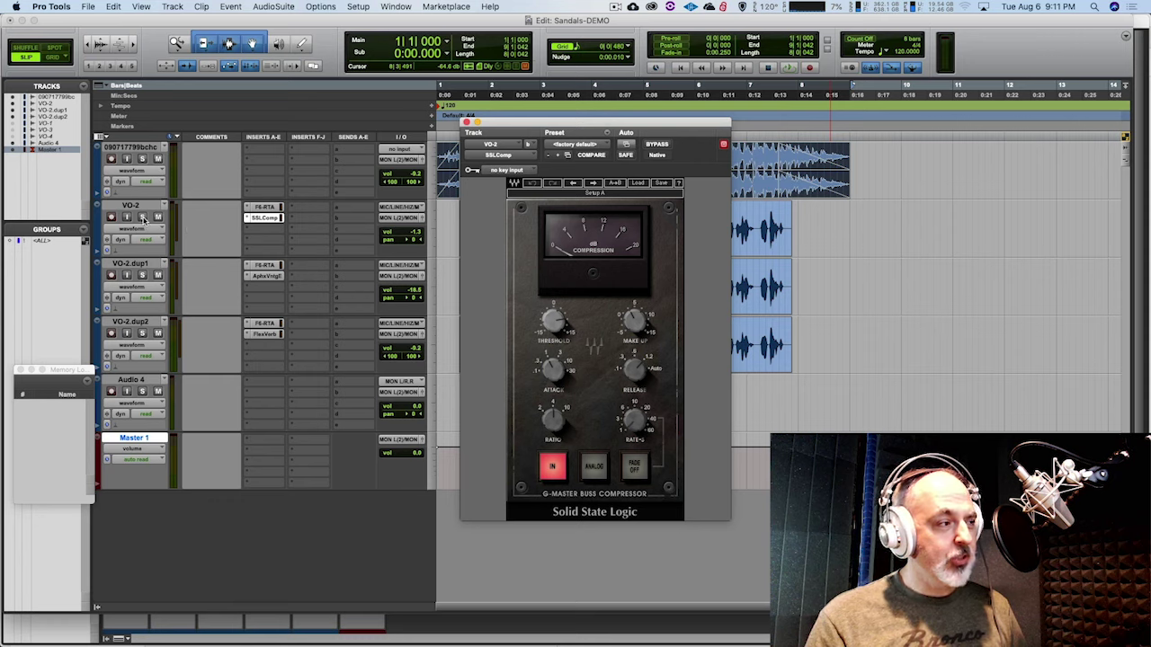
Solo VO-2 and play the voice-over section to watch the compressor's gain reduction.
left_click(142, 217)
left_click_drag(643, 130, 657, 258)
left_click(635, 148)
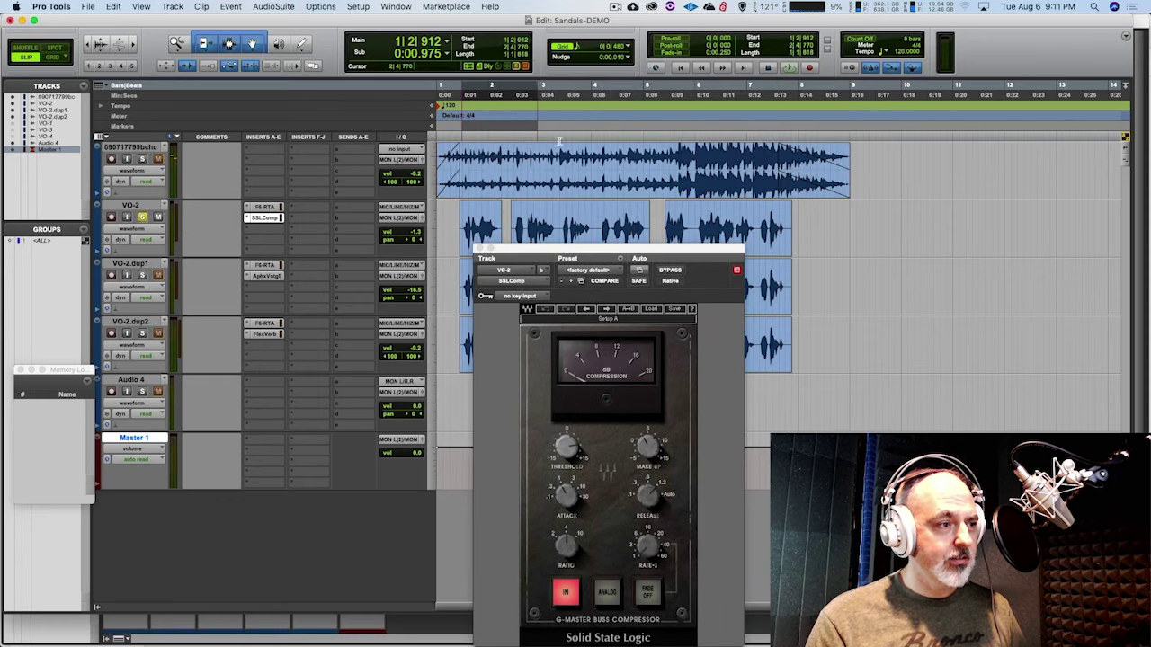
key("space")
left_click_drag(658, 247, 620, 139)
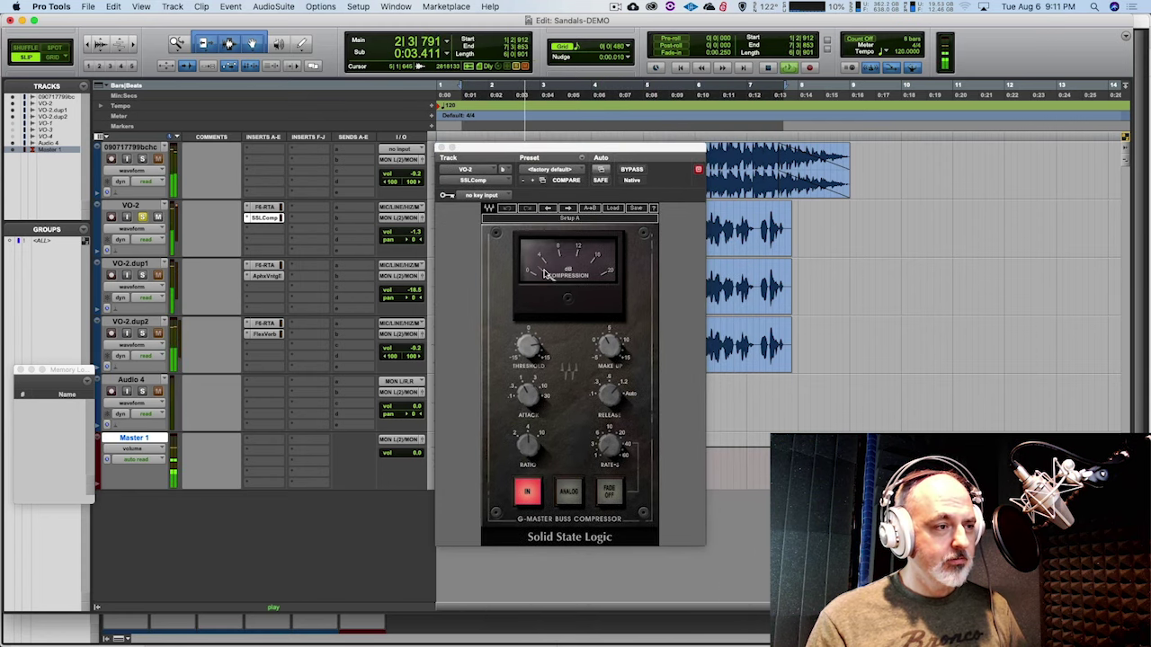
key("space")
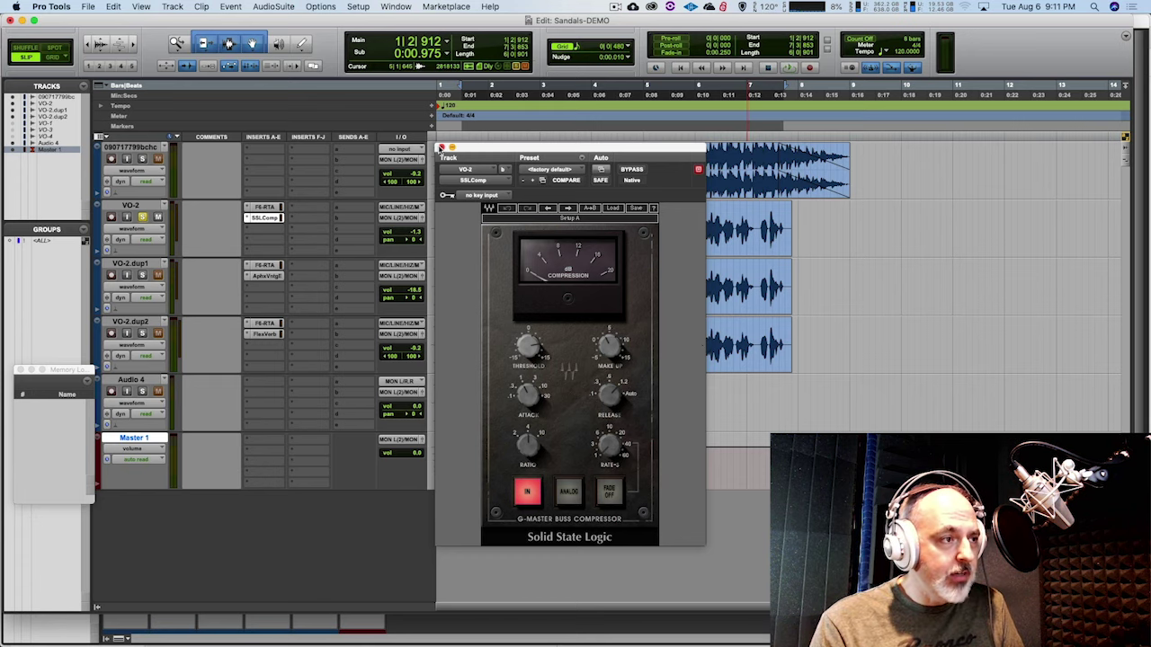
Close the compressor and copy VO-2's SSLComp insert to the third insert slots of VO-2.dup1 and VO-2.dup2.
left_click(442, 148)
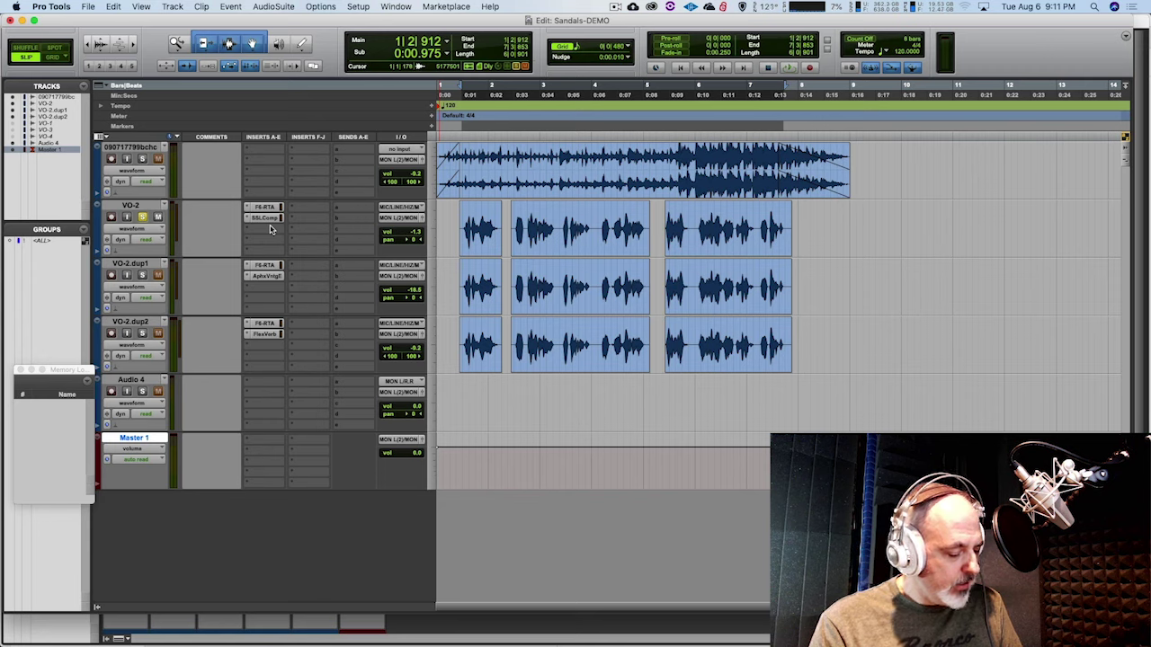
left_click_drag(271, 222, 270, 300)
left_click_drag(267, 342, 267, 344)
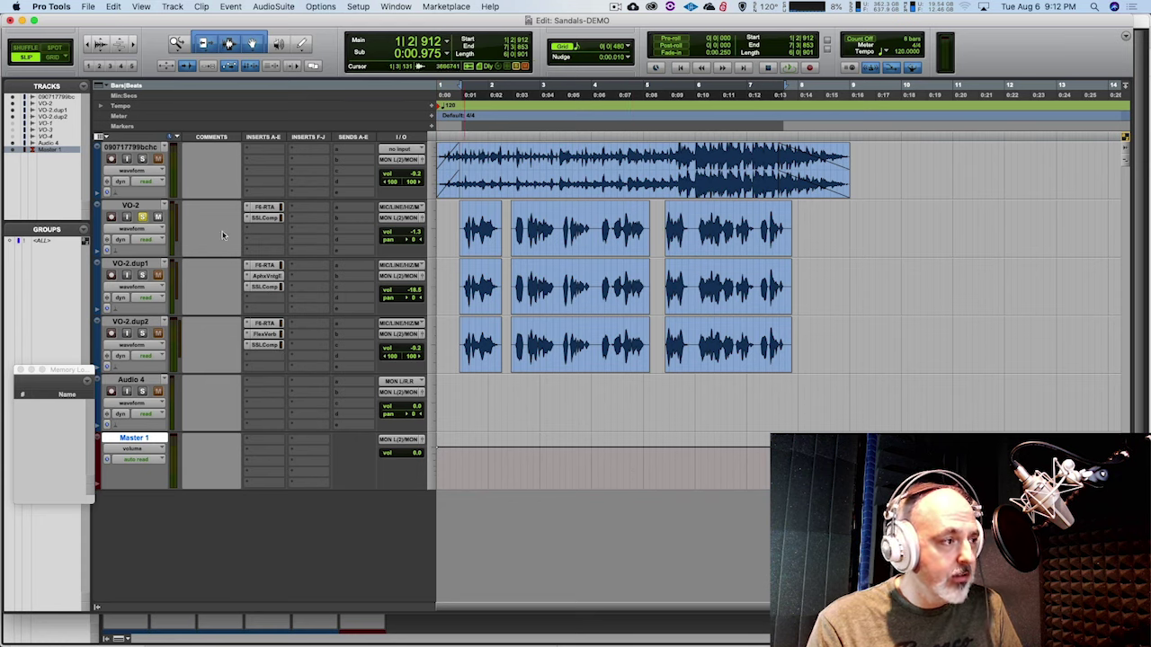
Solo VO-2.dup1 and VO-2.dup2 as well, and play the three compressed voices together.
left_click(144, 275)
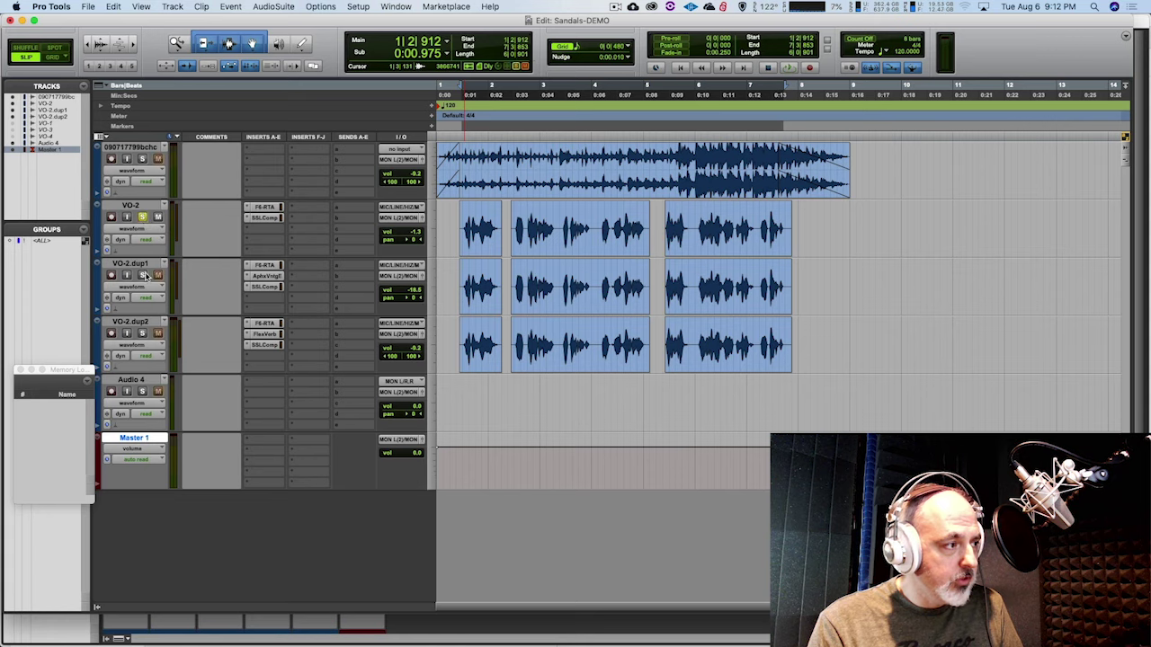
left_click(142, 334)
key("space")
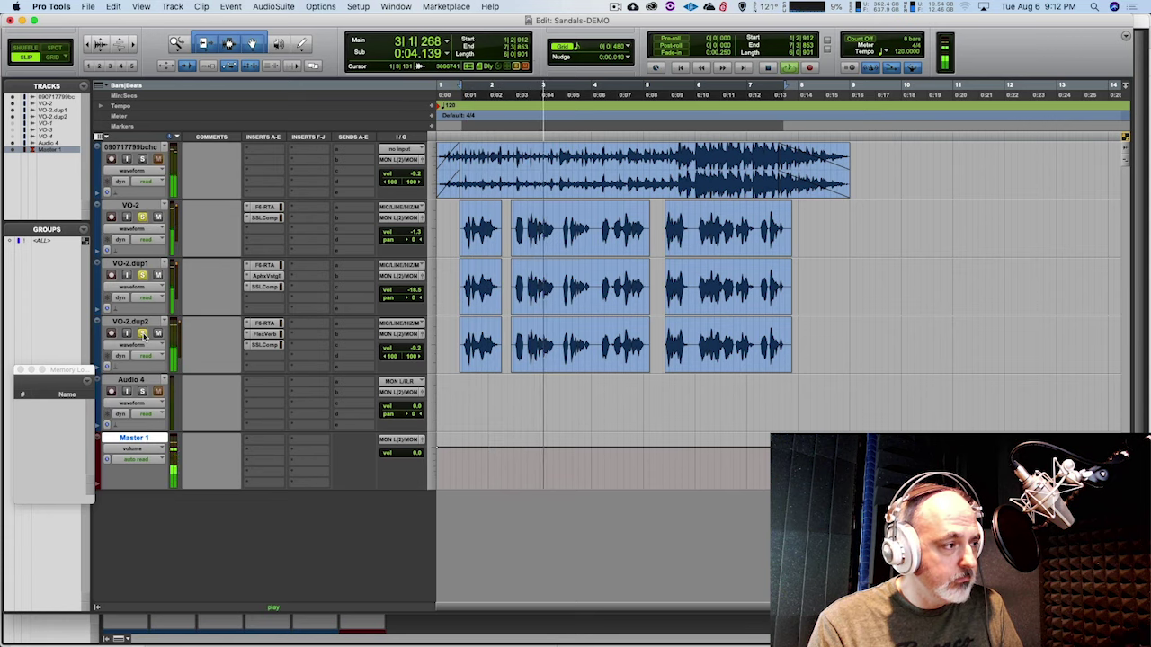
key("space")
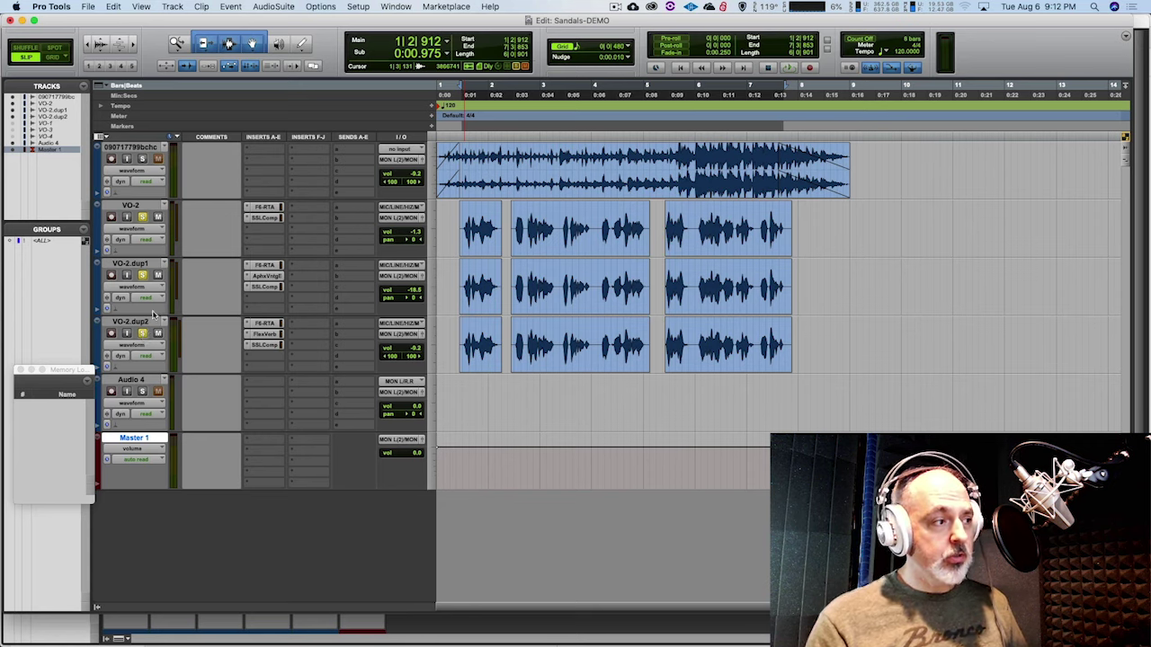
Adjust the SSLComp threshold on VO-2 while the soloed voices play, and close the compressor.
left_click(274, 220)
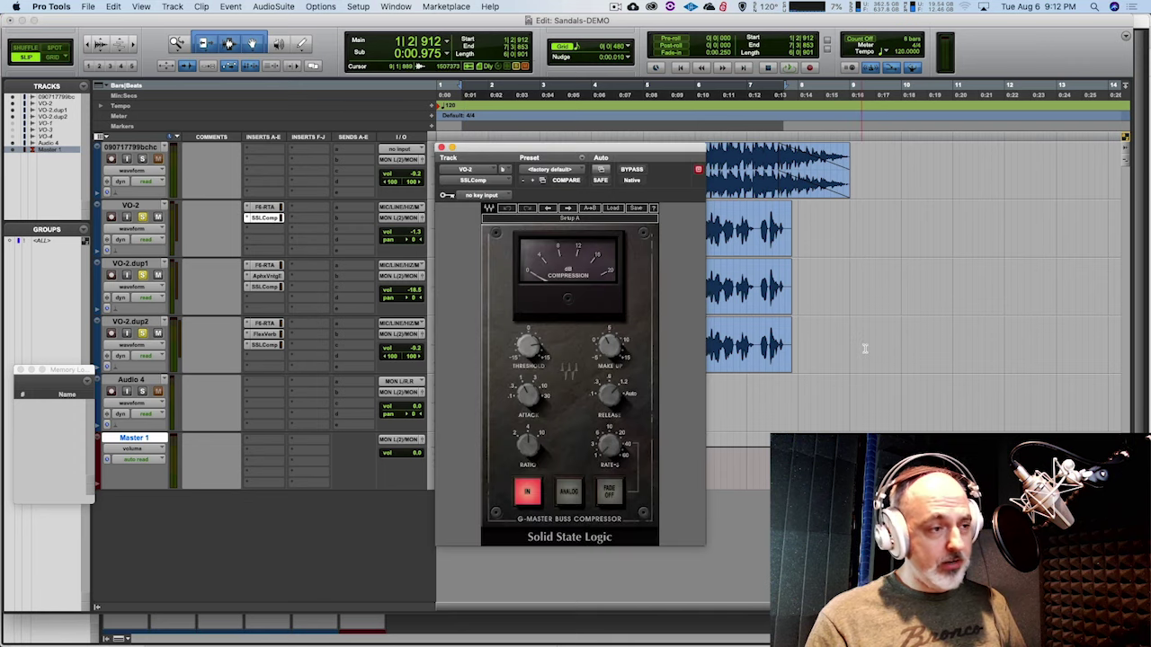
key("space")
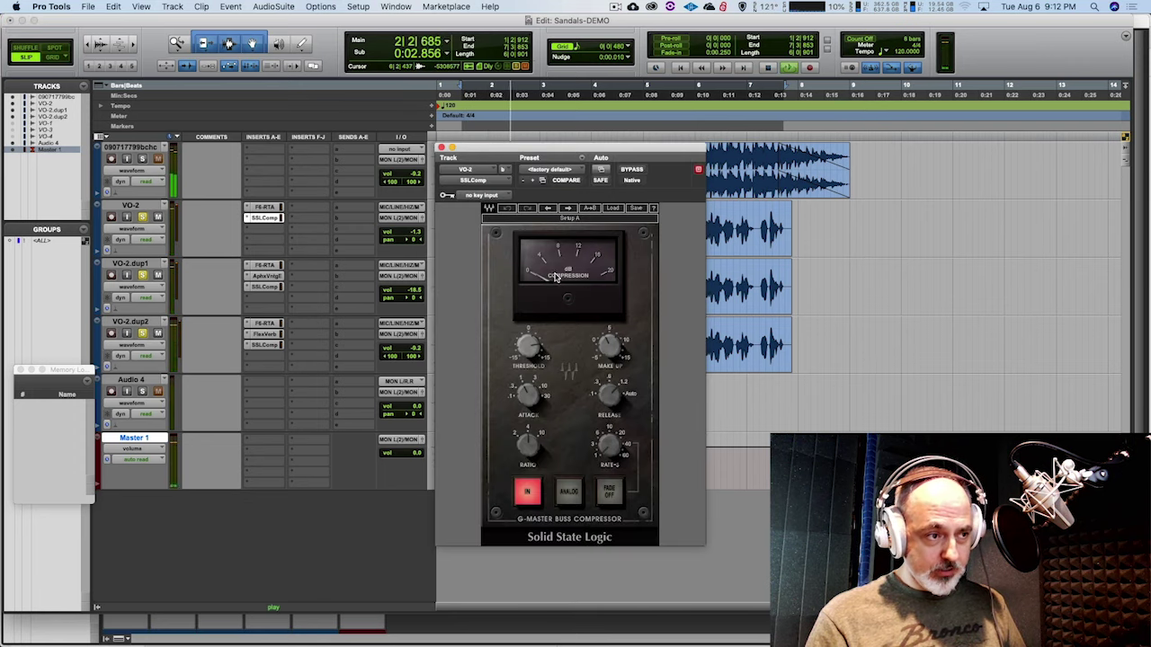
mouse_move(527, 347)
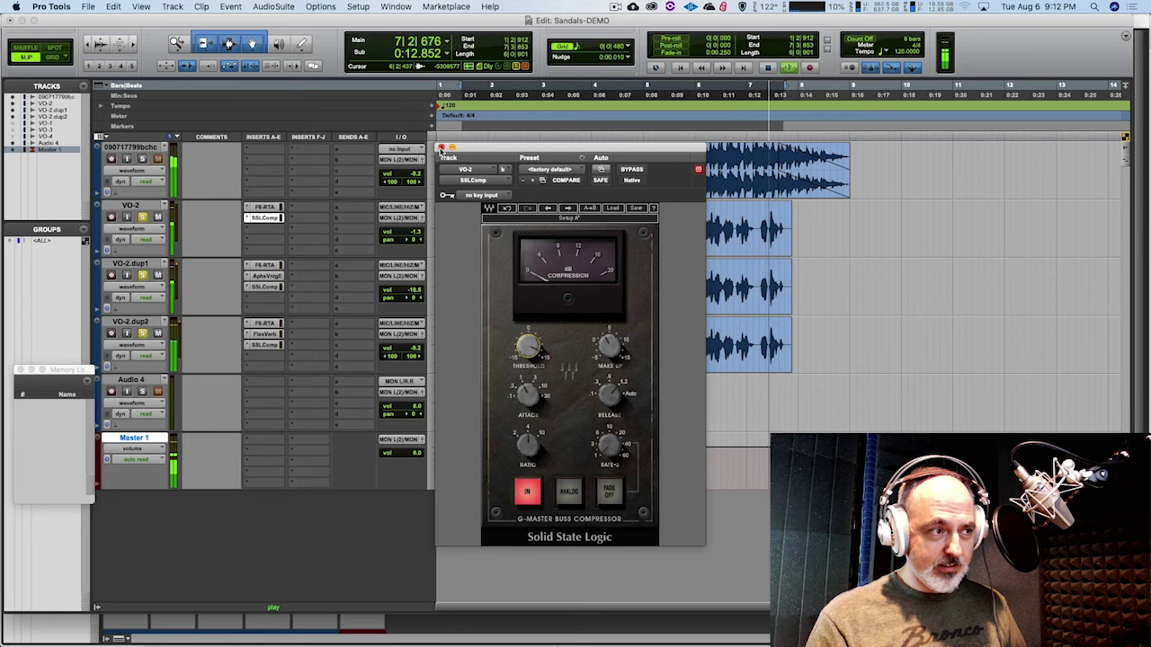
left_click(440, 147)
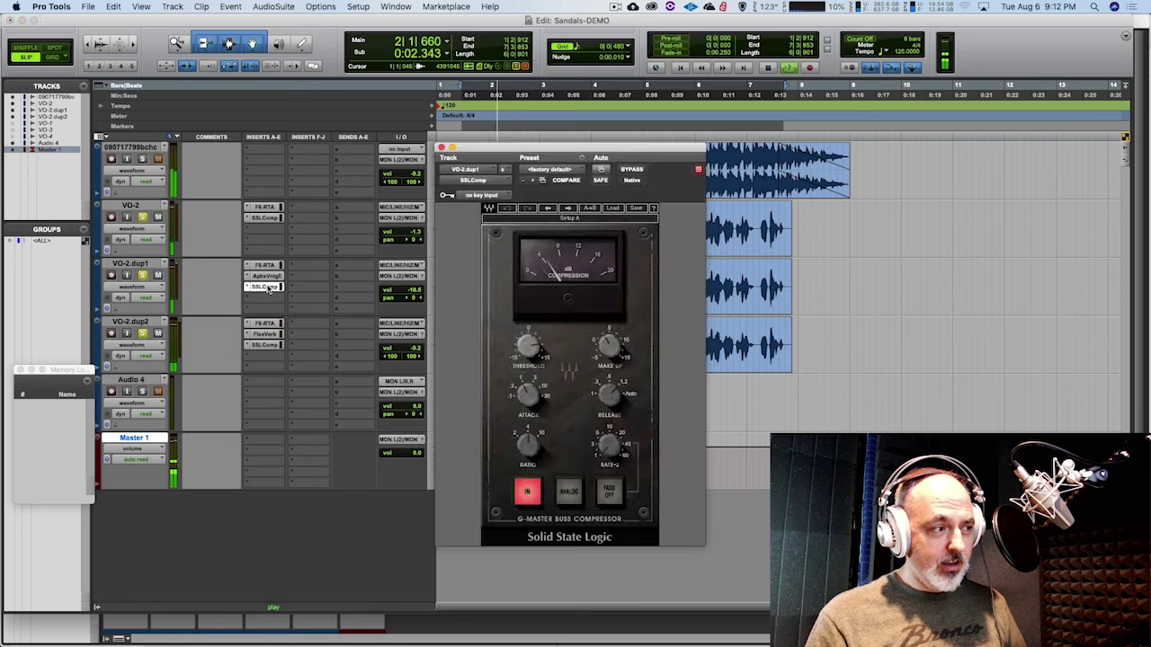
Adjust the SSLComp thresholds on VO-2.dup1 and VO-2.dup2 during playback, and listen to the three voices.
left_click(265, 286)
mouse_move(527, 344)
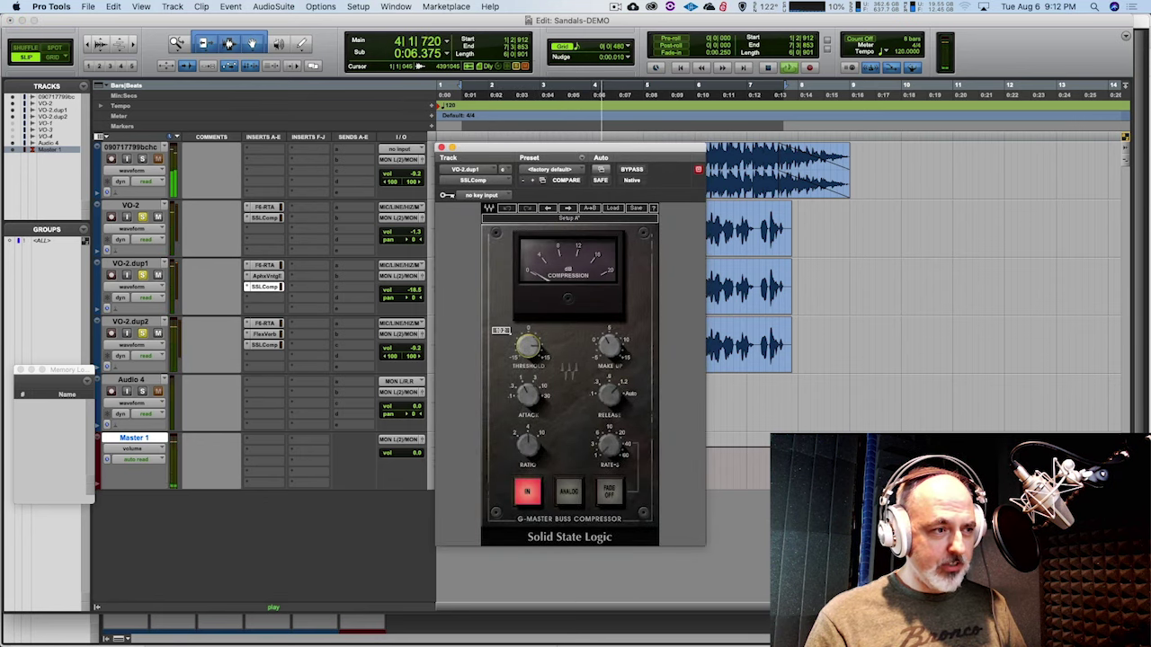
left_click(267, 345)
mouse_move(527, 346)
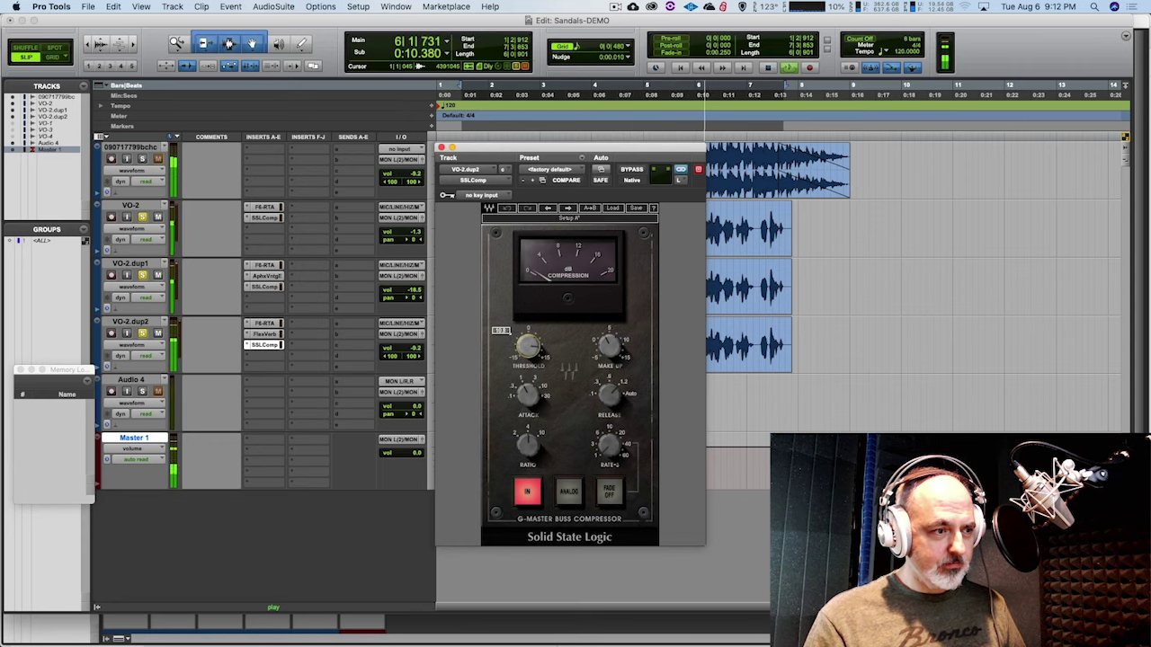
left_click(440, 147)
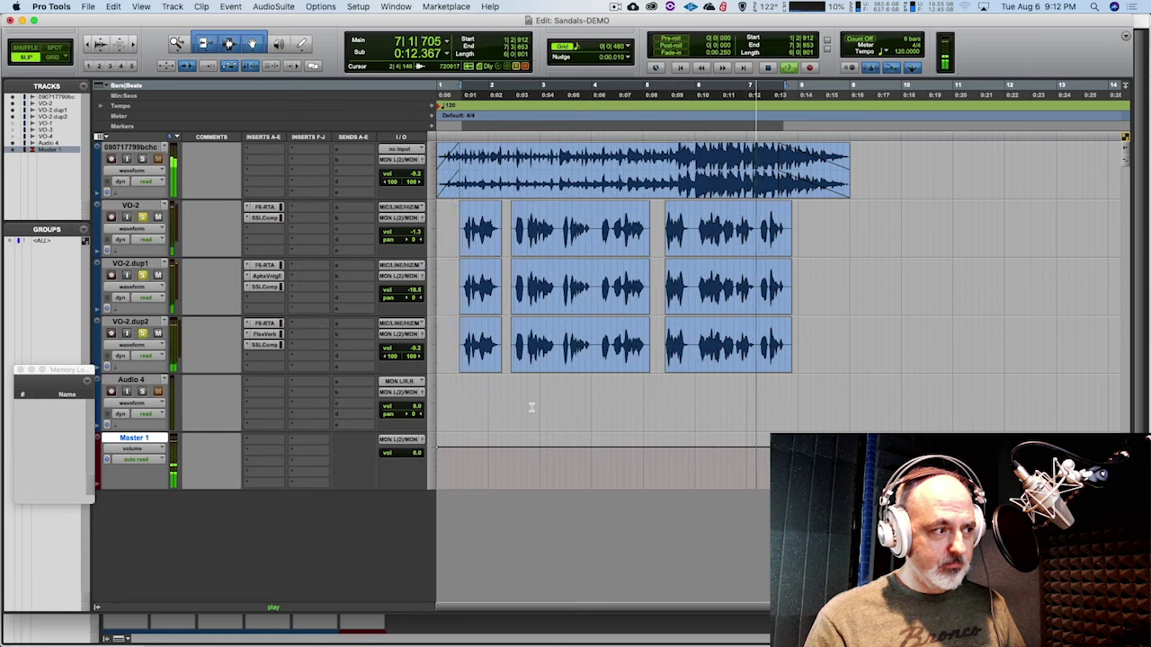
key("space")
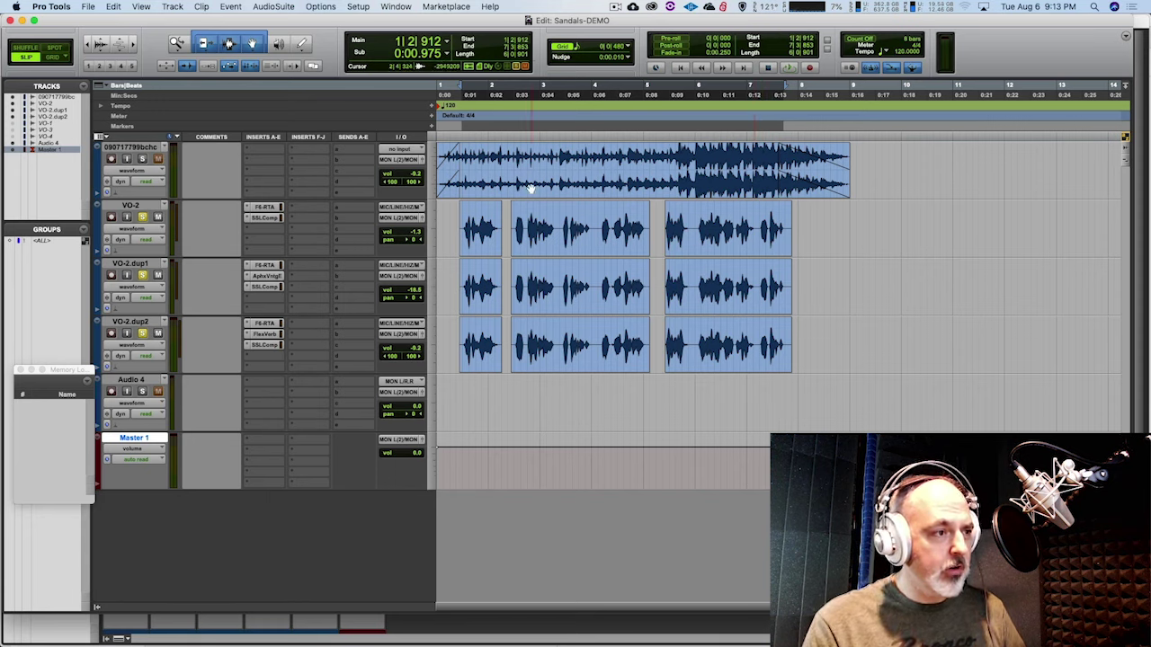
Unsolo the three voice tracks to play the full mix from the session start, and save the session.
key("Return")
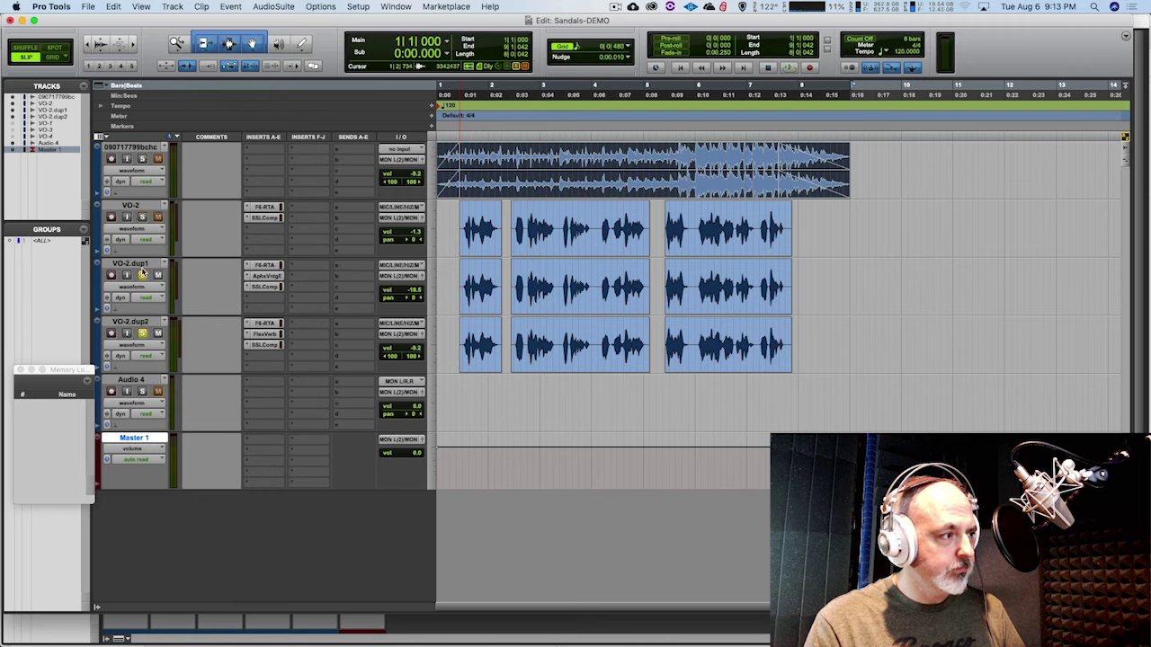
left_click(142, 333)
key("space")
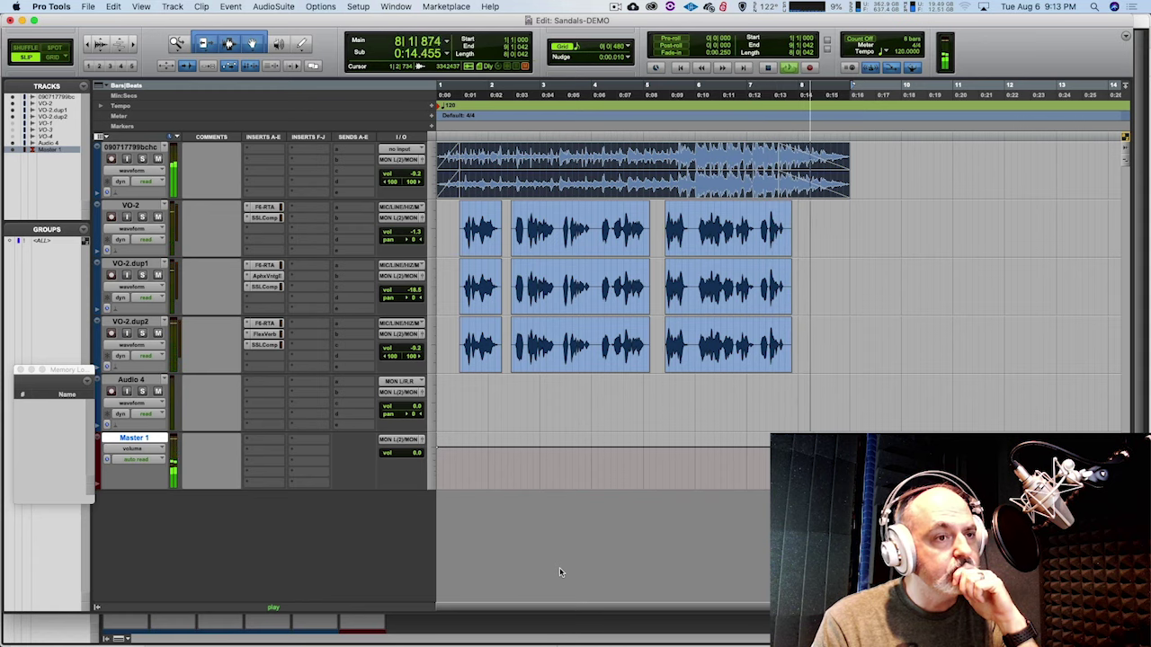
key("space")
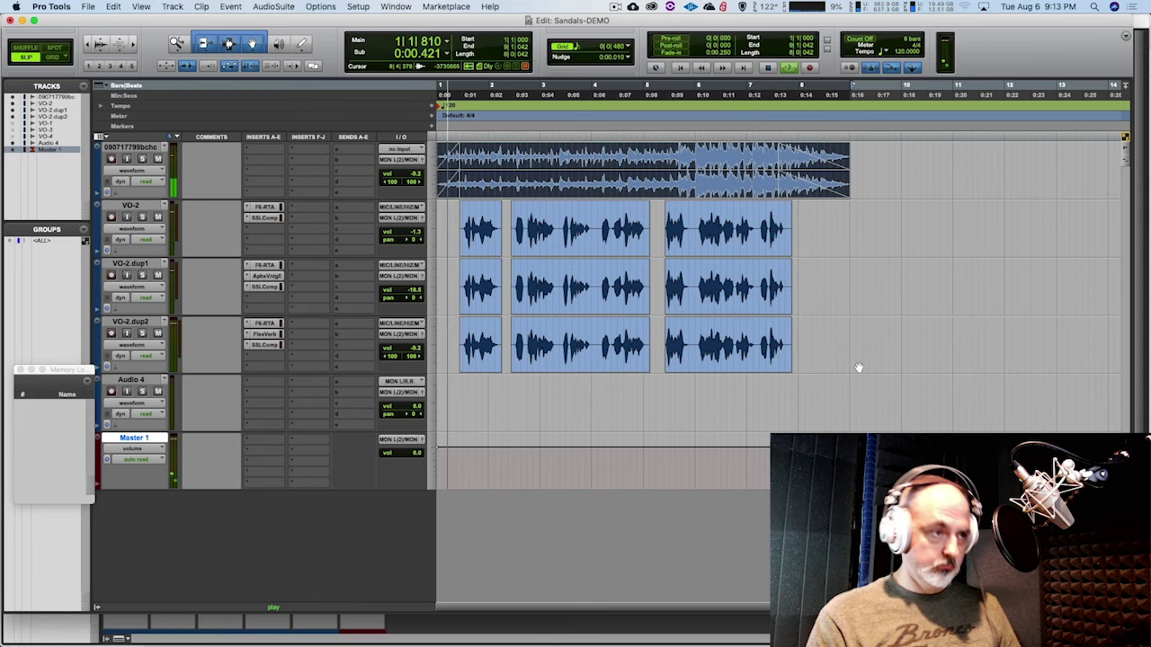
key("super+s")
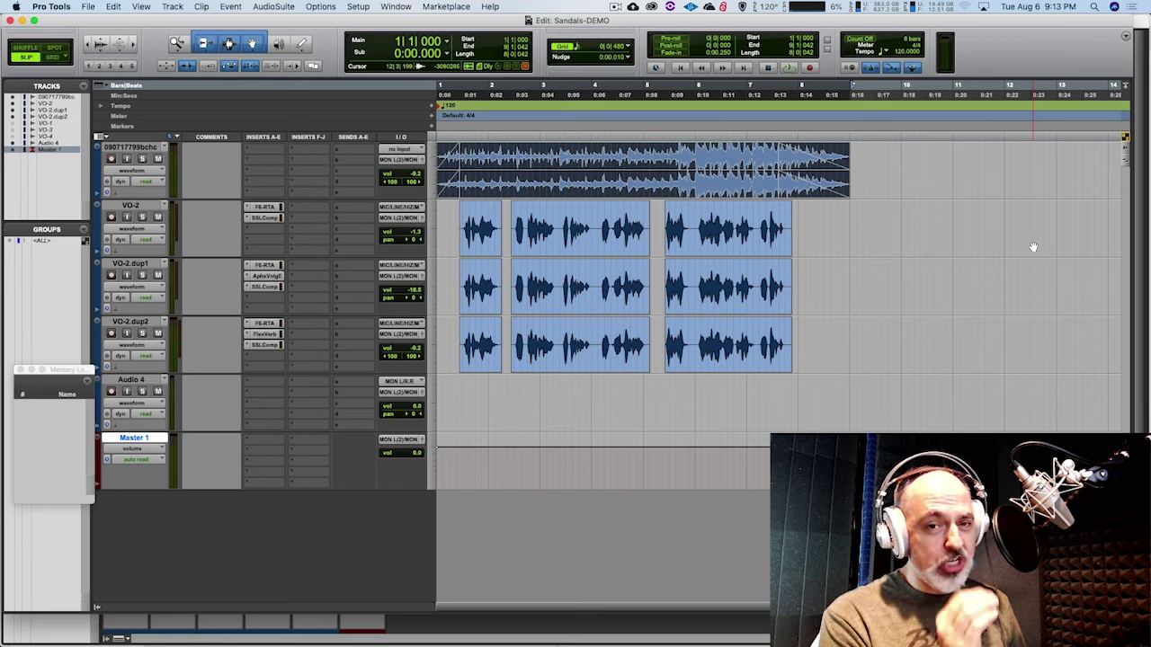
Insert the Waves F6-RTA (stereo) on Master 1 and play the mix to view its frequency spectrum.
left_click(274, 443)
mouse_move(301, 441)
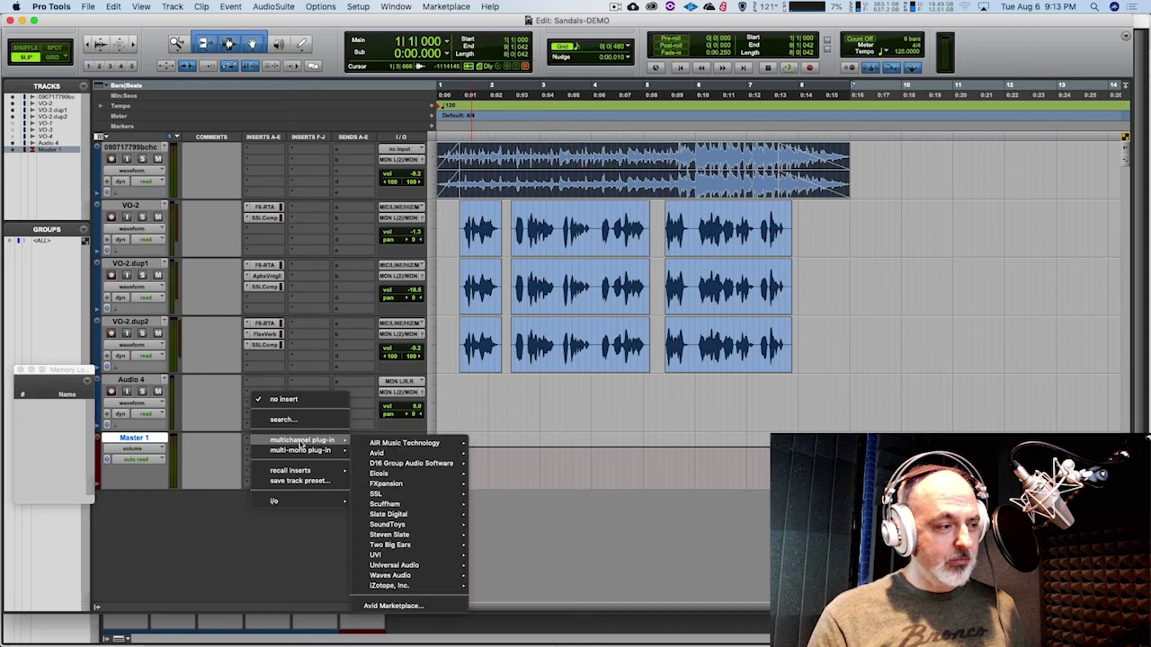
mouse_move(424, 576)
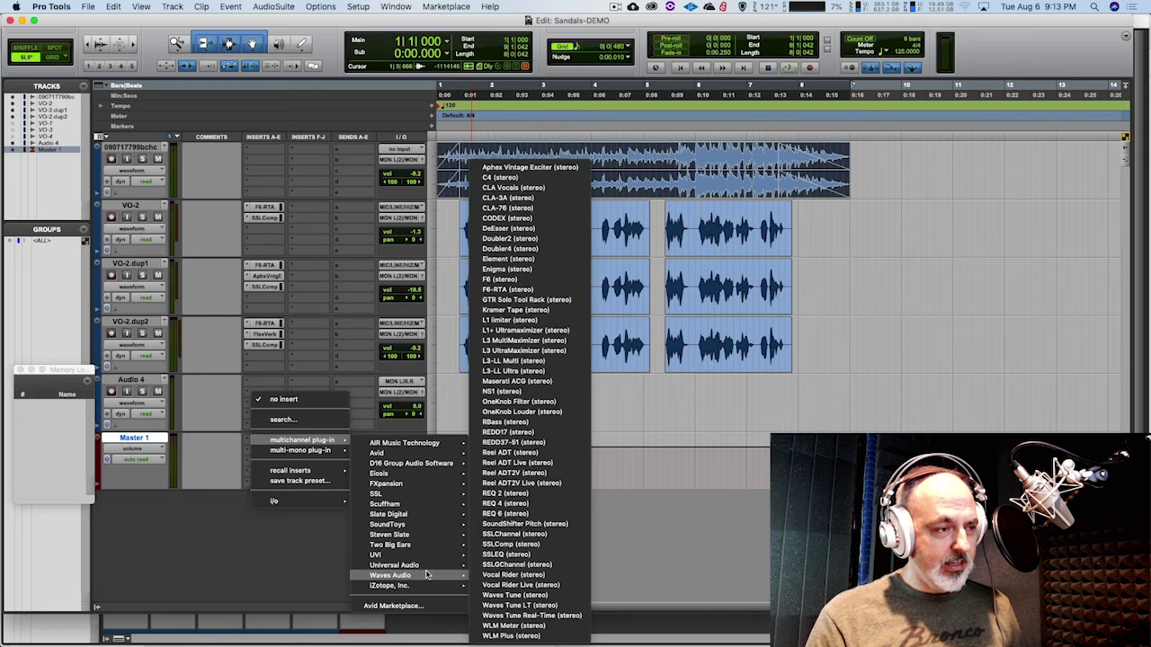
left_click(521, 290)
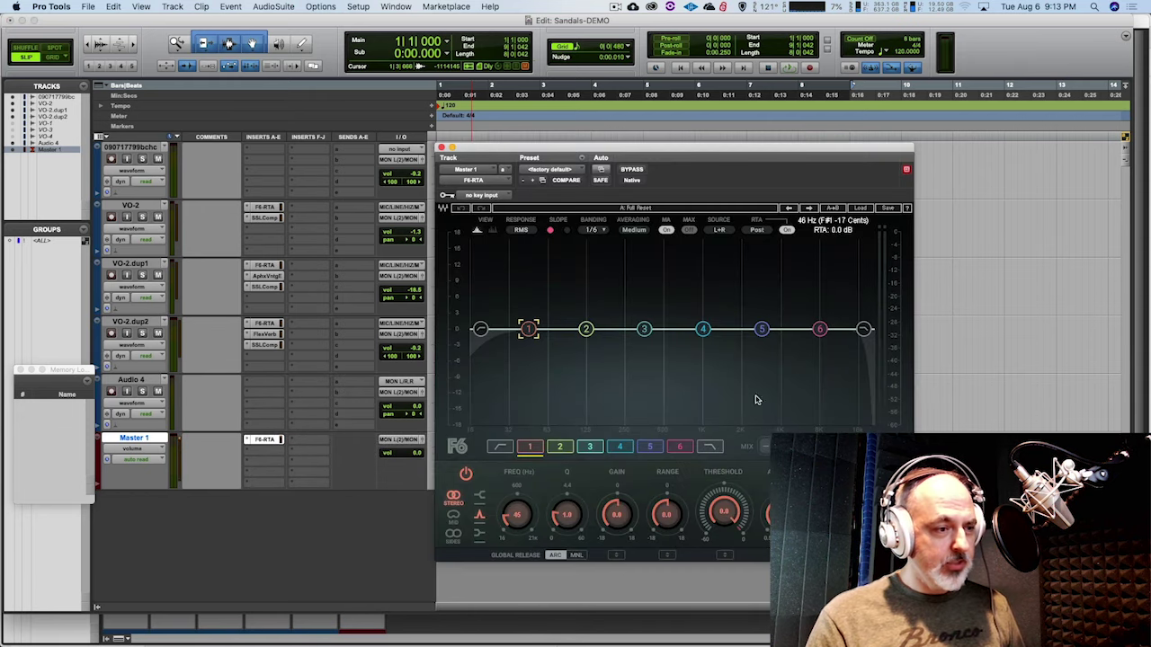
left_click_drag(715, 151, 752, 91)
key("space")
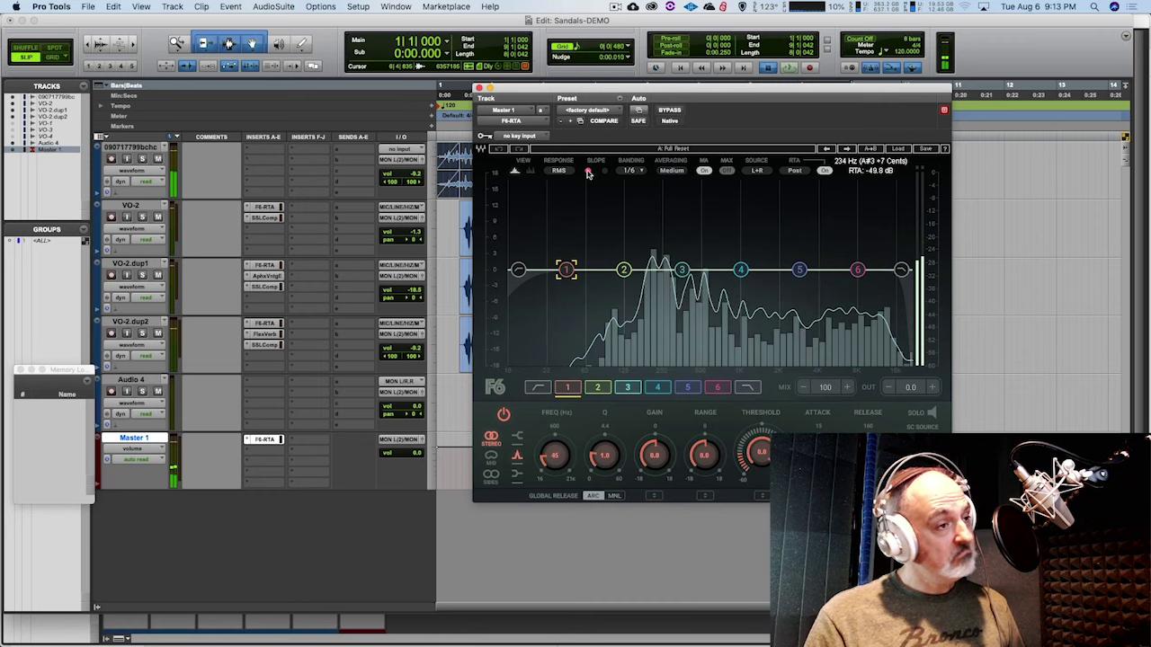
key("space")
left_click(479, 88)
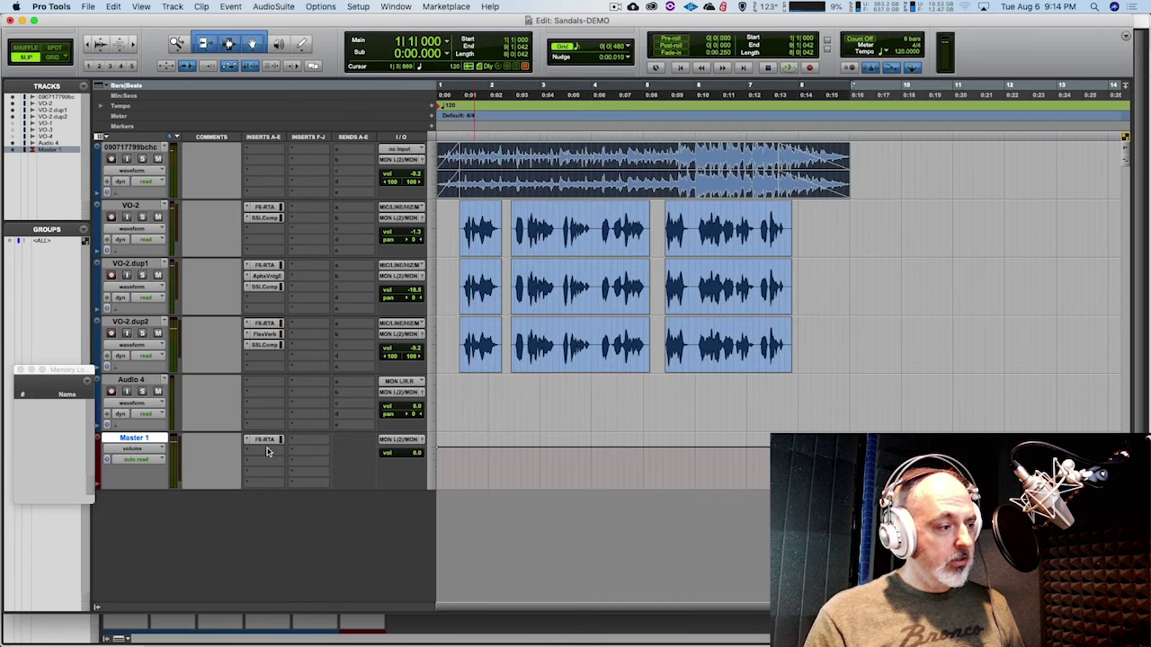
Insert the Waves SSLComp (stereo) multichannel plug-in on Master 1, directly below the F6-RTA.
left_click(267, 452)
mouse_move(288, 452)
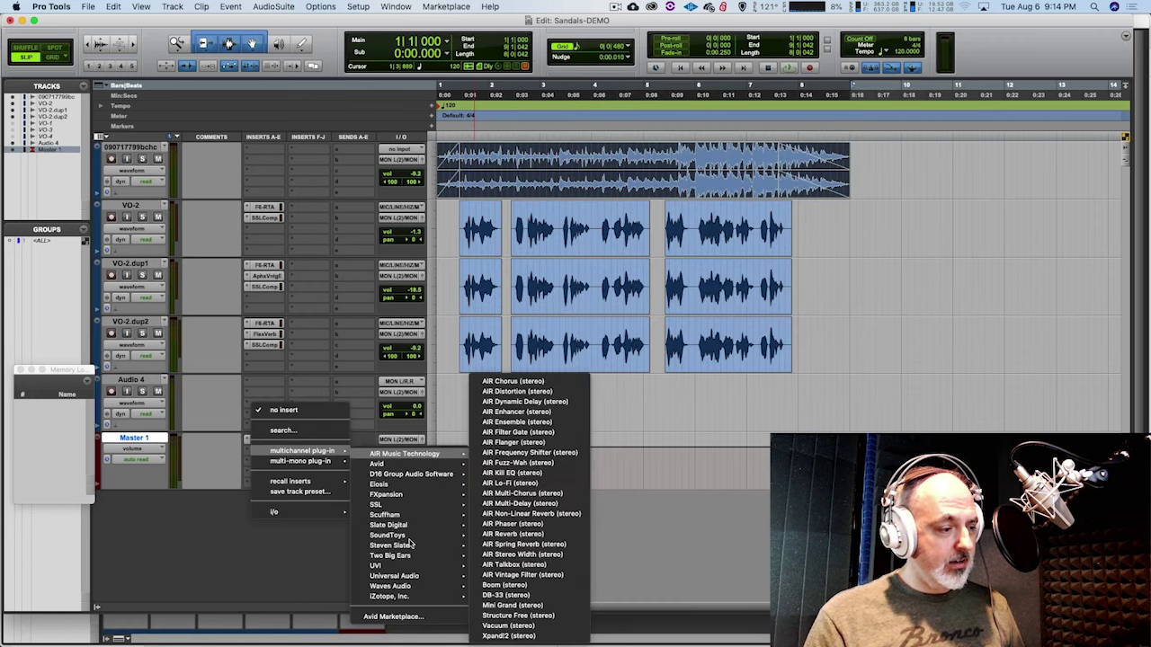
mouse_move(413, 588)
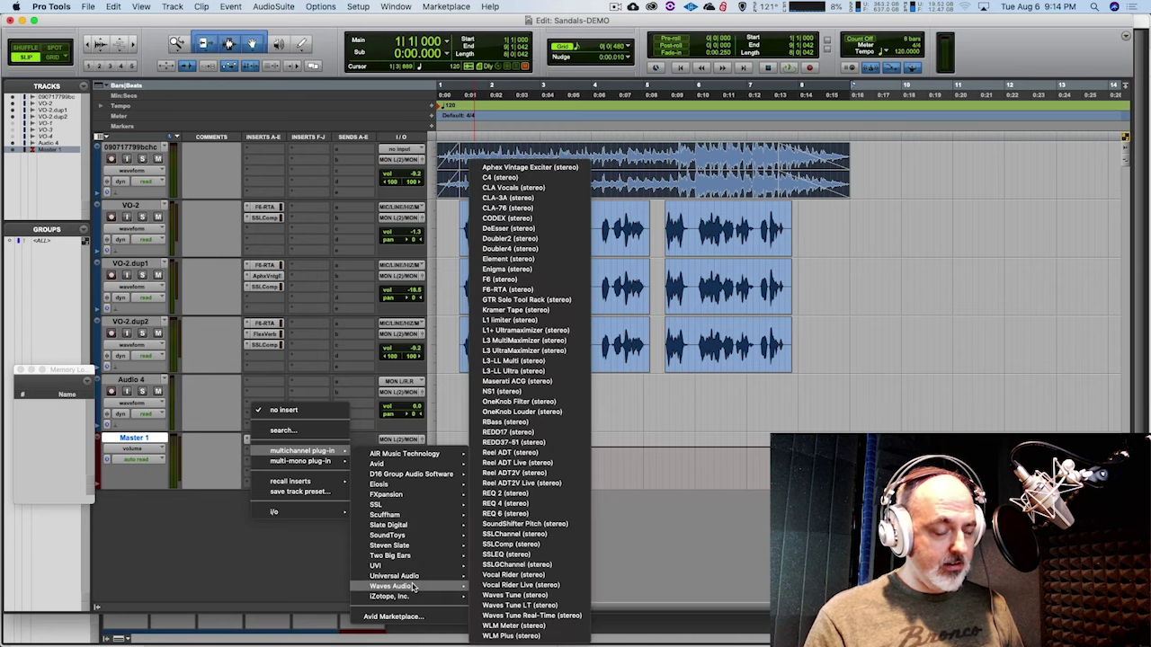
left_click(513, 545)
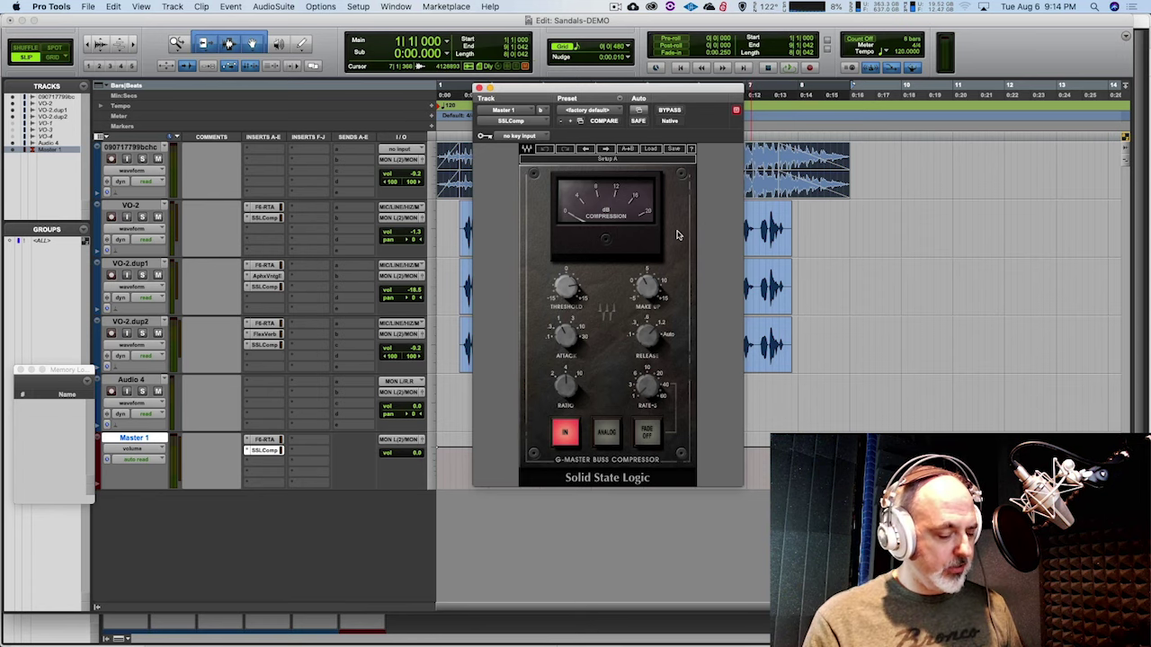
Adjust the SSLComp threshold, attack and make-up gain on Master 1 while replaying the mix.
key("space")
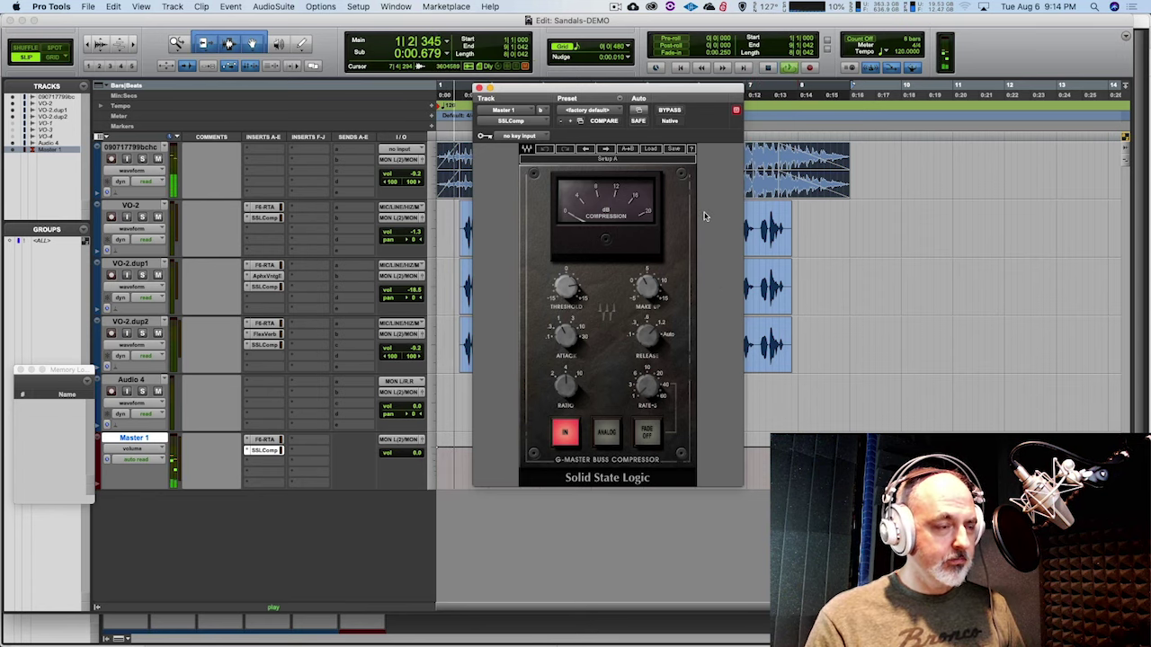
key("space")
left_click(565, 286)
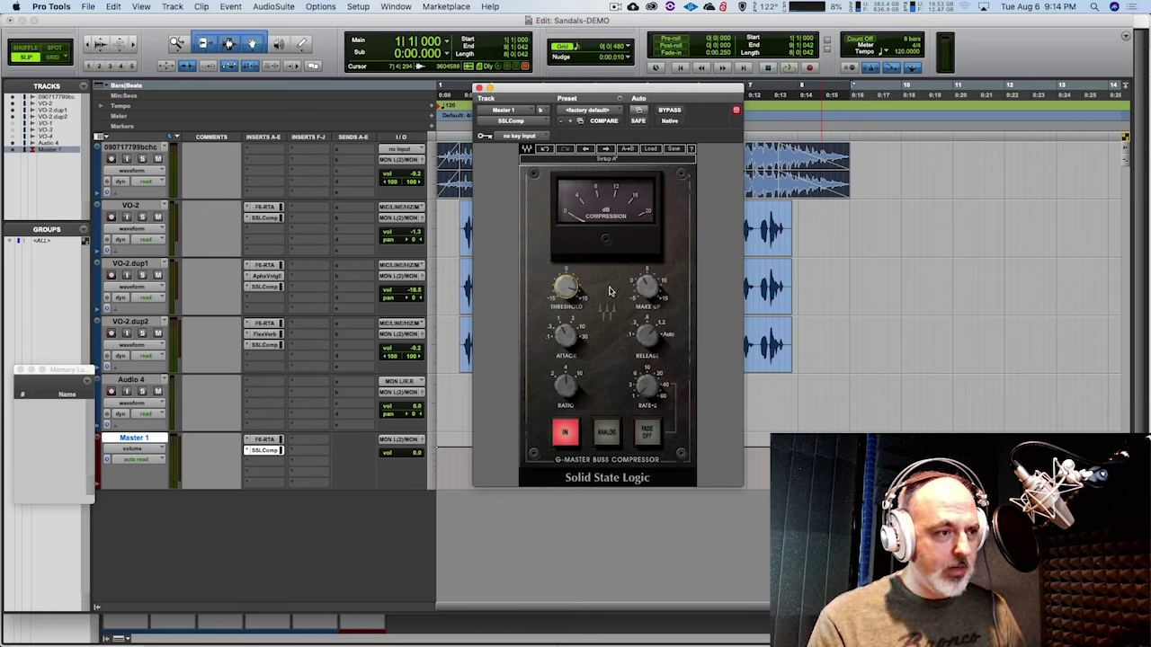
key("space")
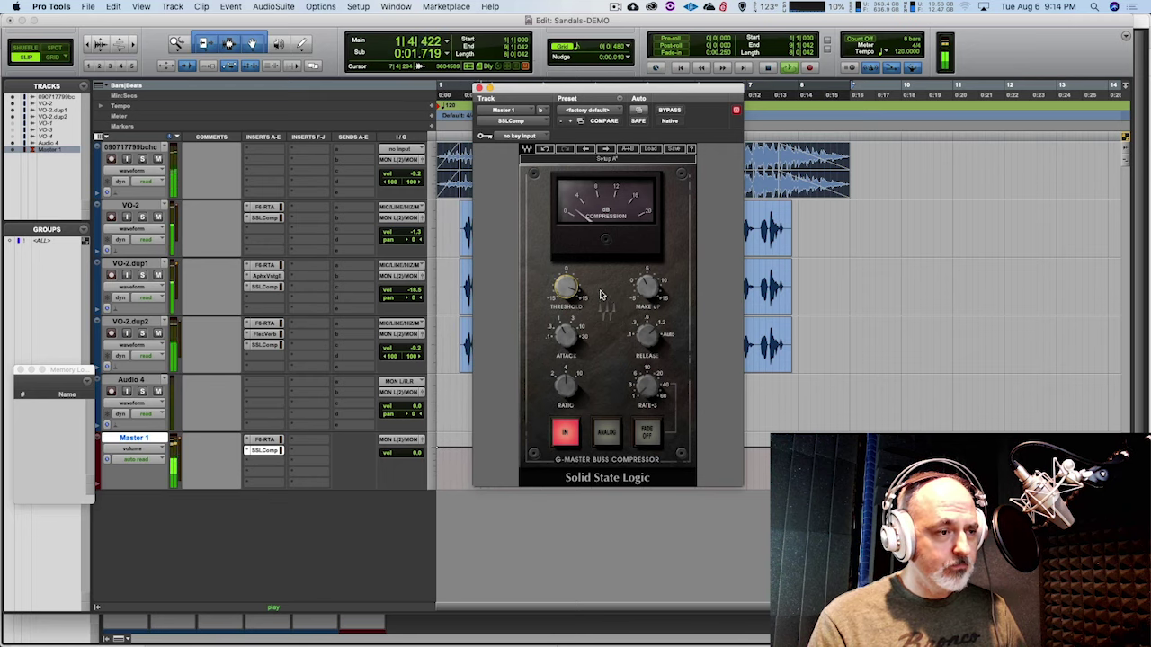
mouse_move(564, 333)
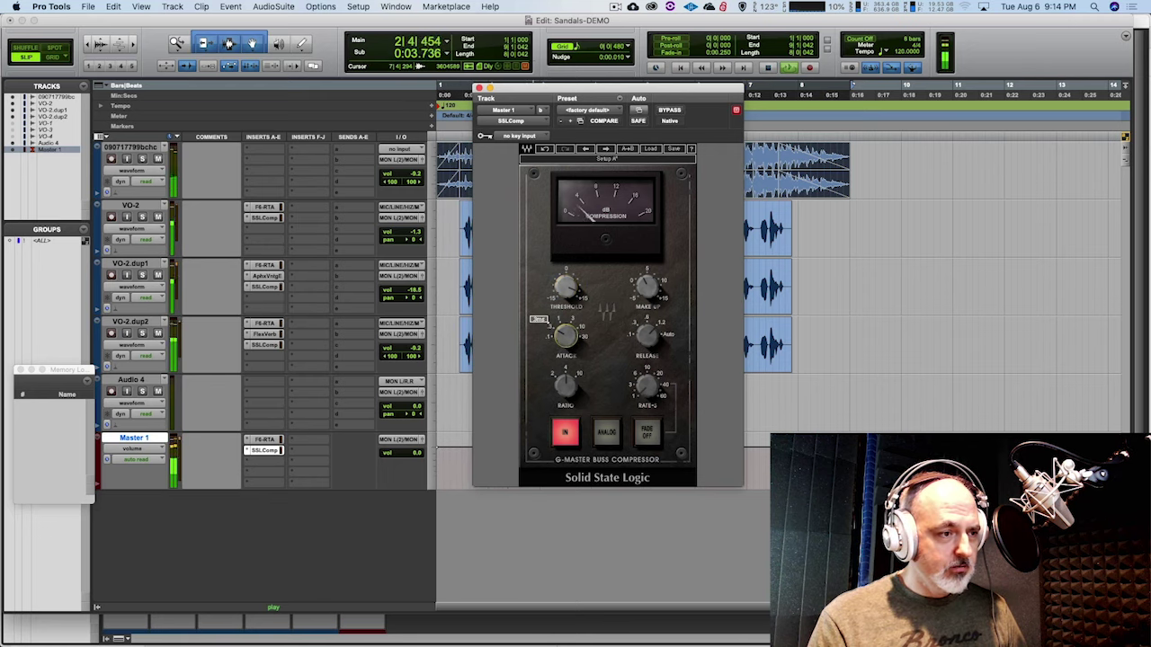
left_click_drag(575, 338, 577, 360)
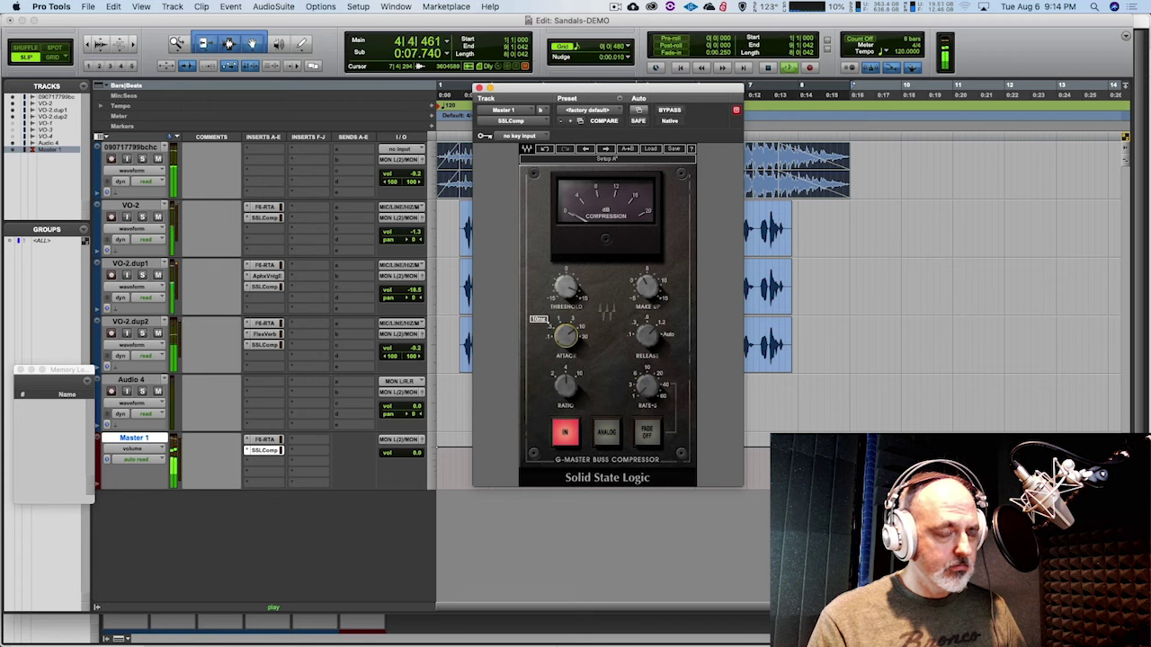
left_click_drag(646, 286, 645, 286)
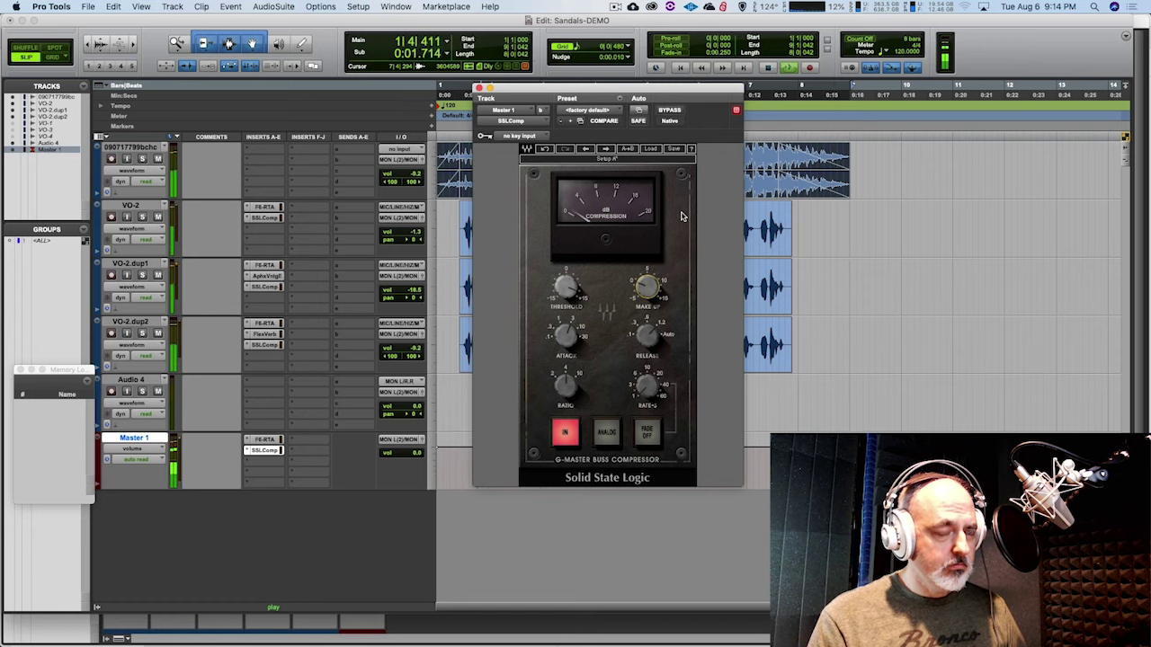
key("space")
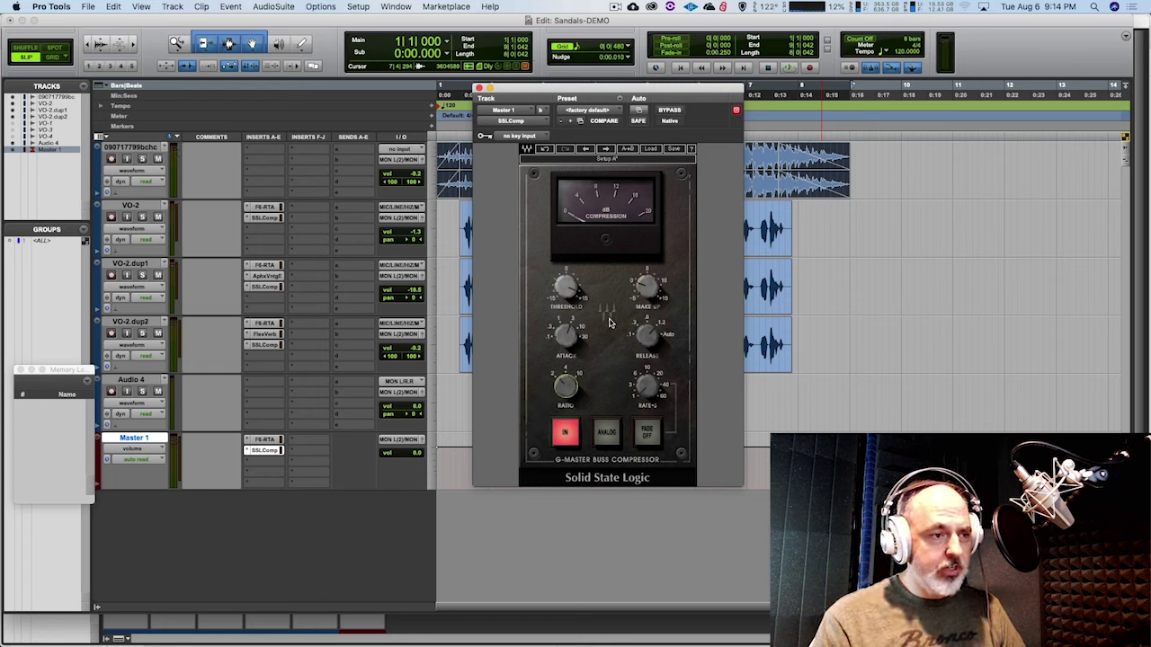
key("space")
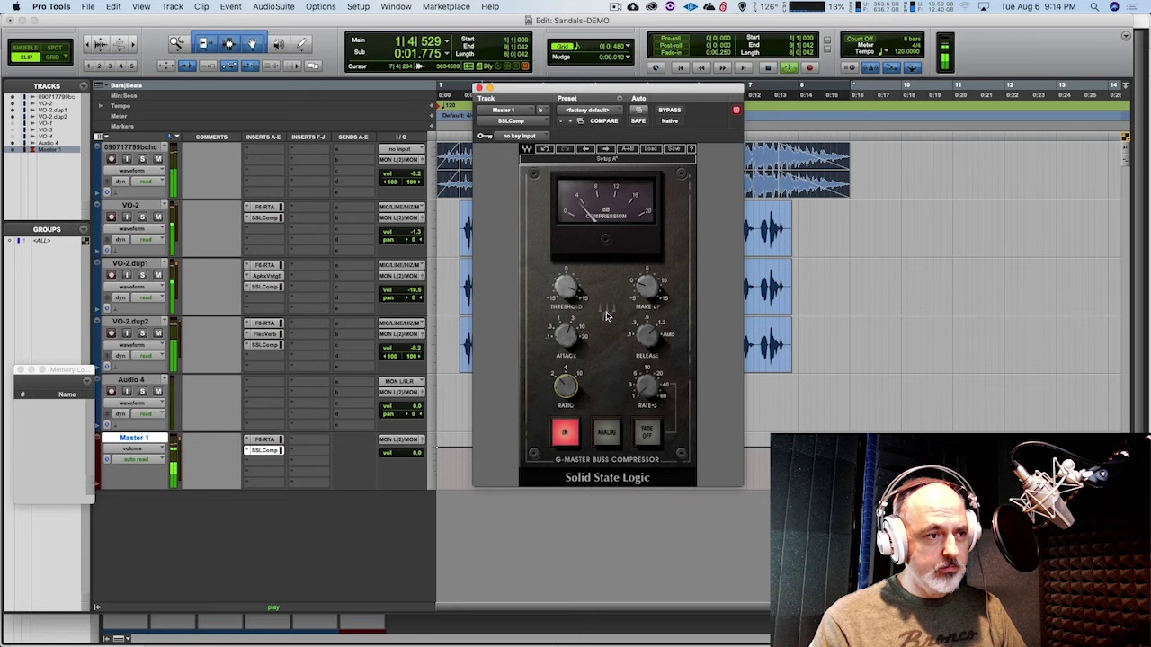
mouse_move(565, 335)
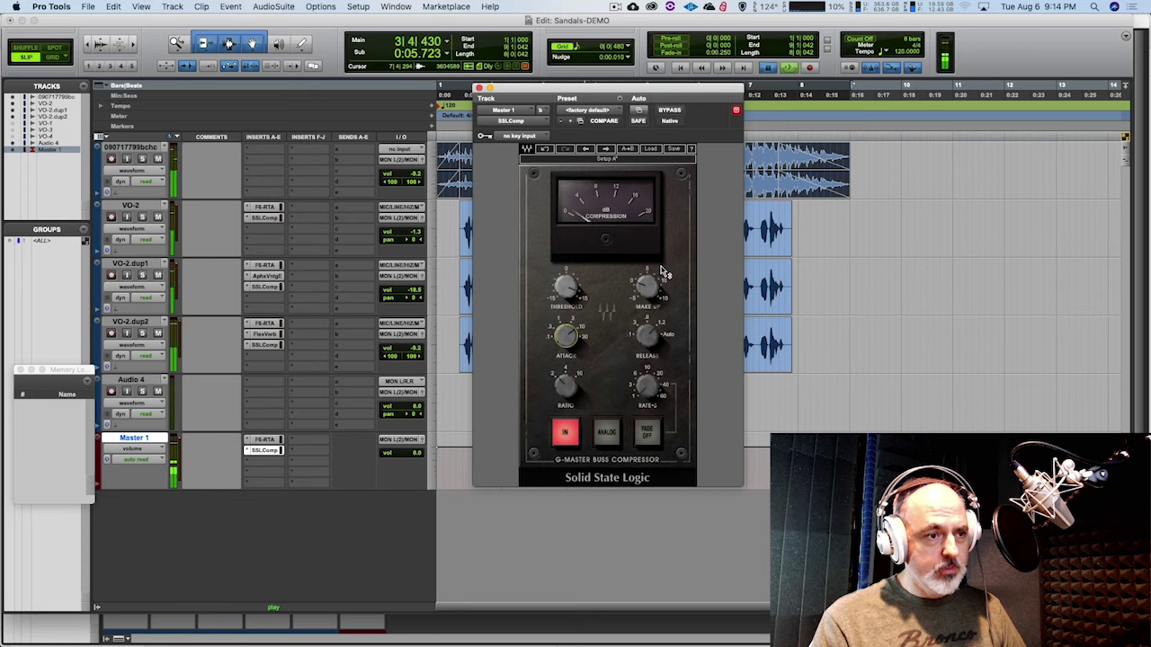
key("space")
Play the mix from the start and compare it with the Master 1 SSLComp bypassed and active.
key("space")
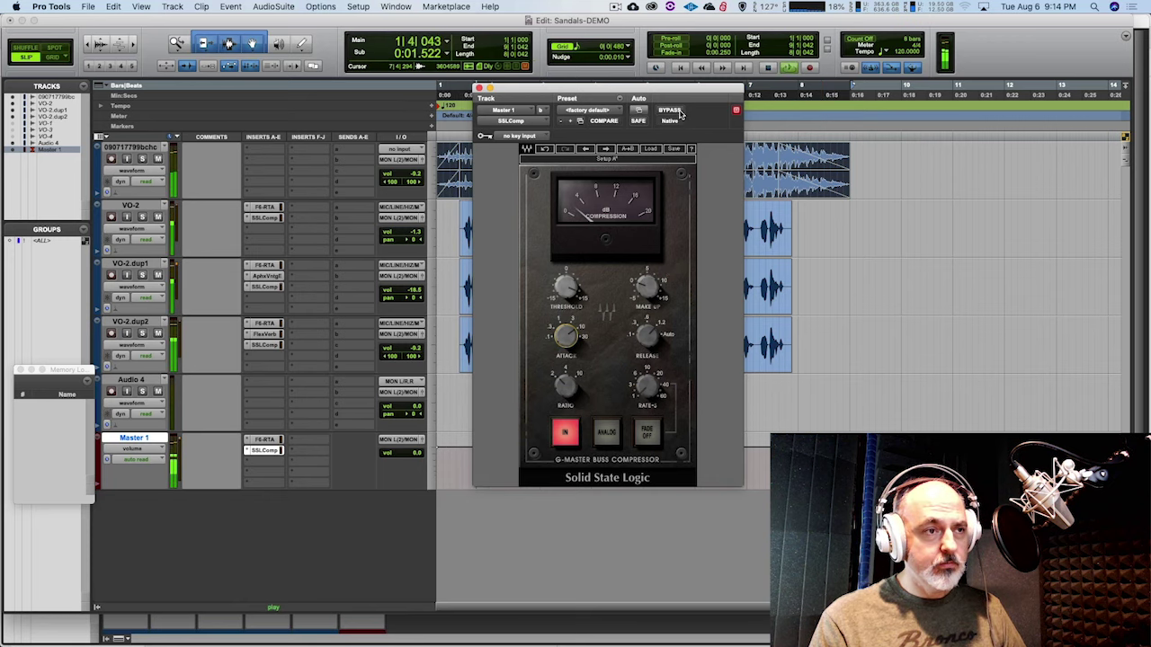
left_click(679, 112)
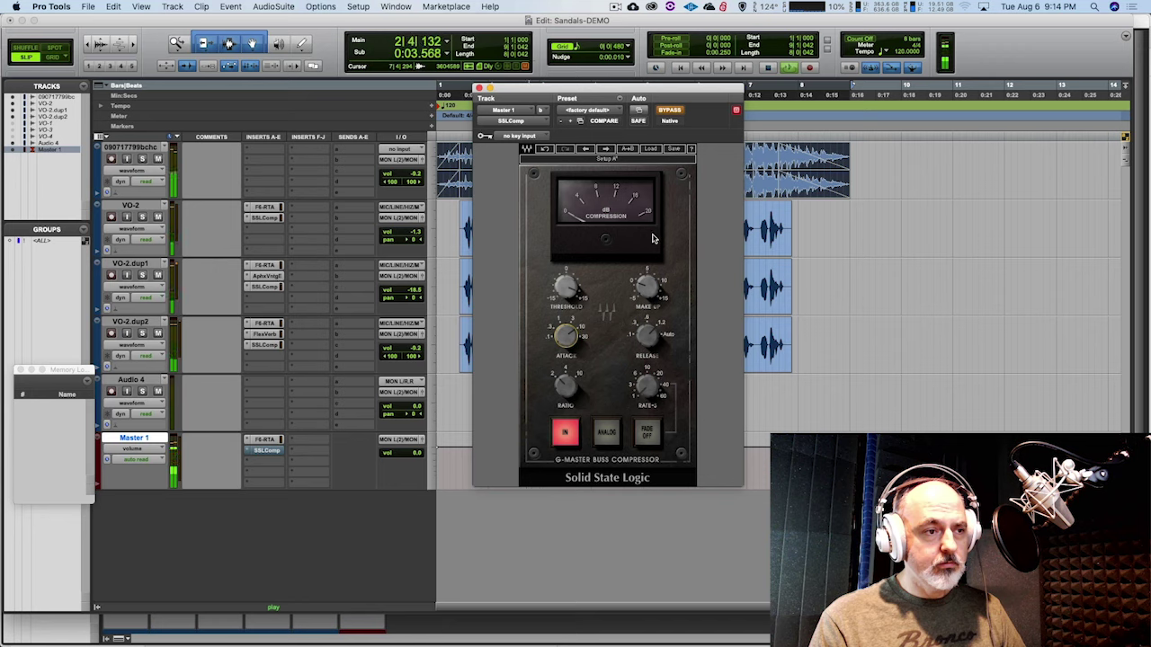
left_click(679, 112)
left_click(681, 111)
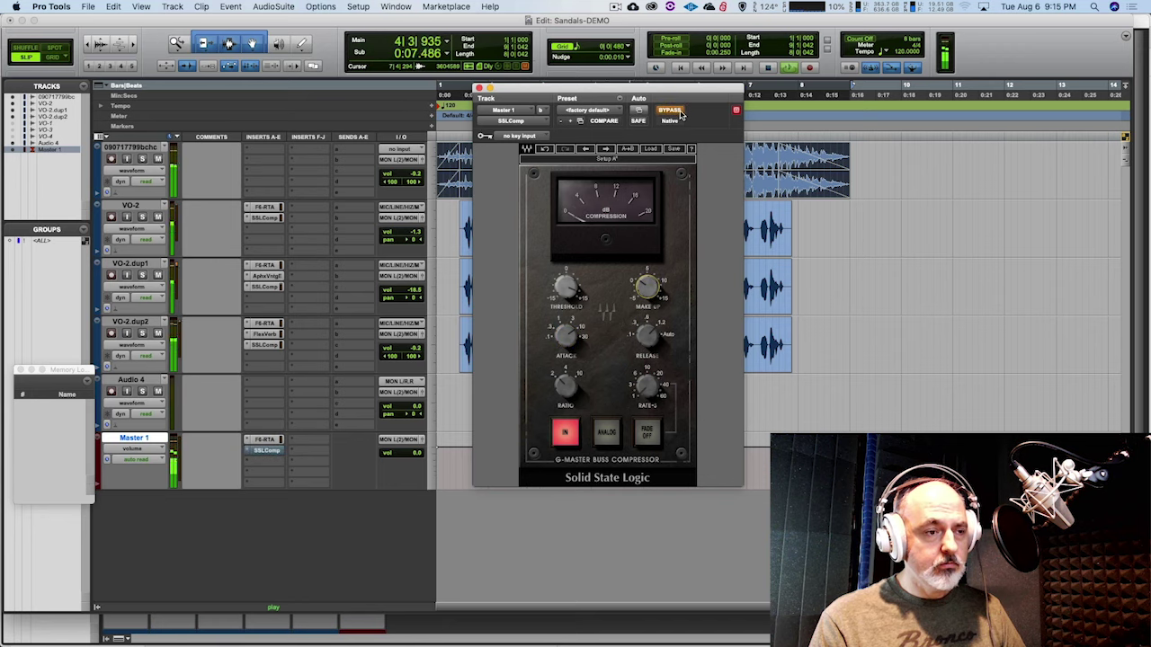
left_click(680, 111)
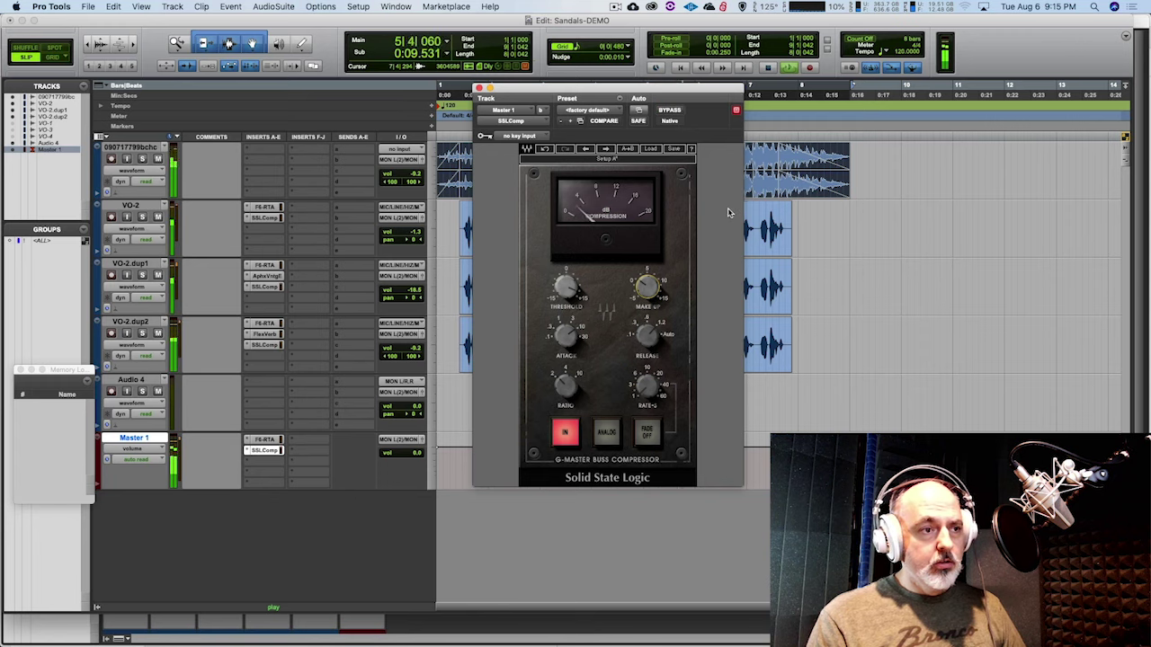
key("space")
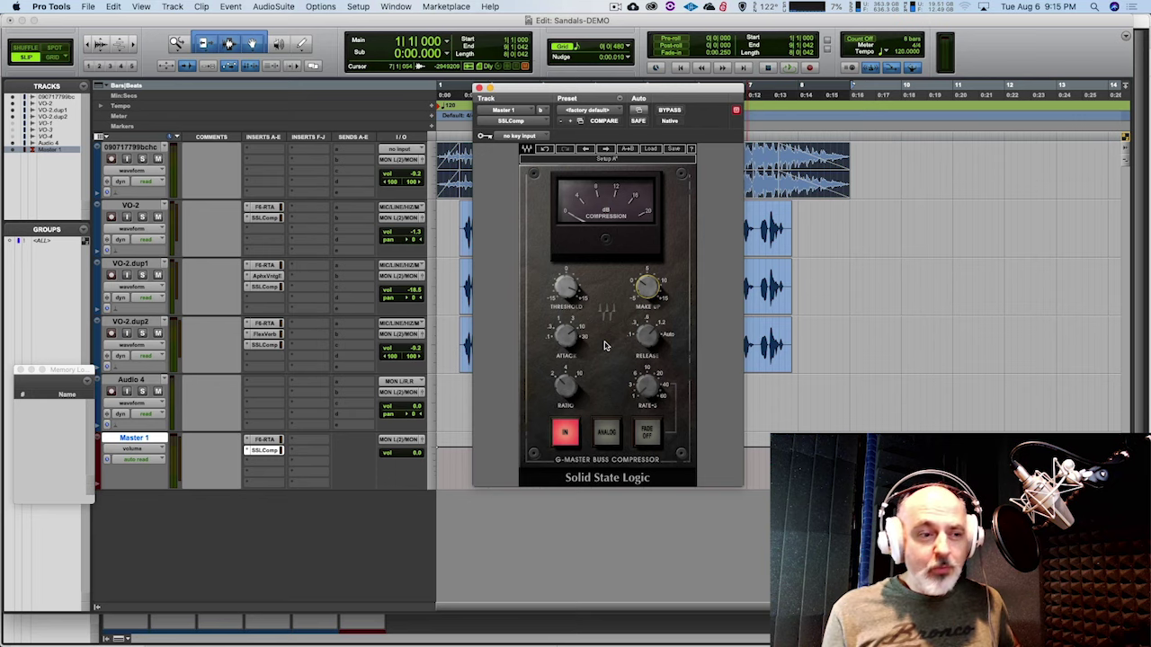
Listen to the compressed mix, close the SSLComp, and replay the mix from the start.
key("space")
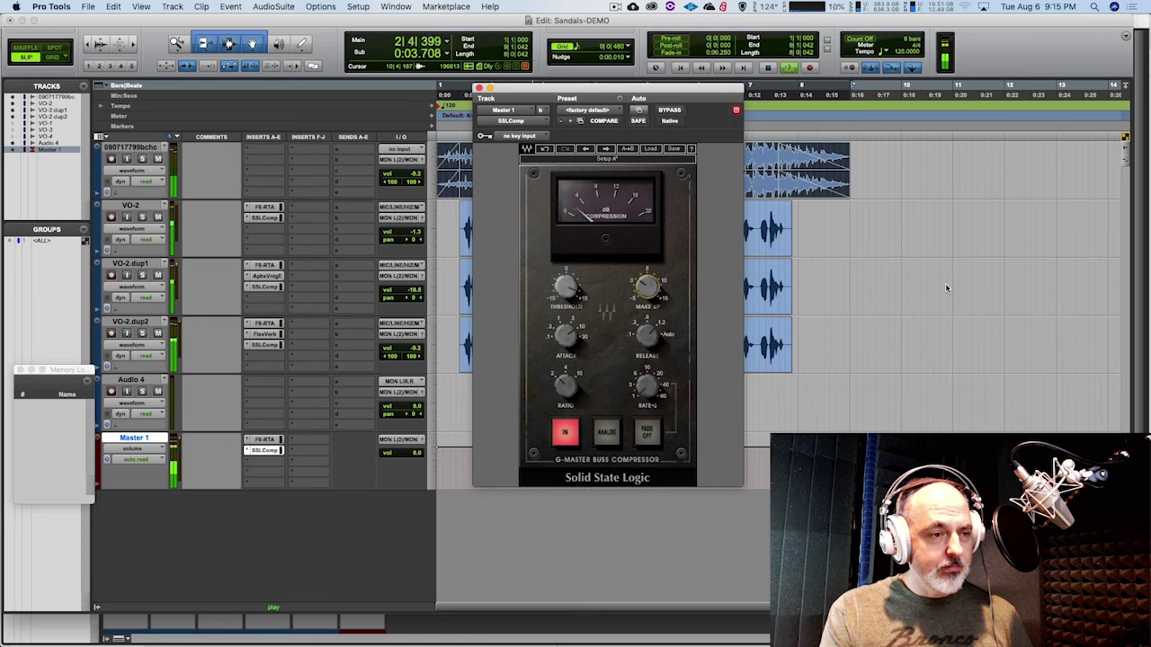
key("space")
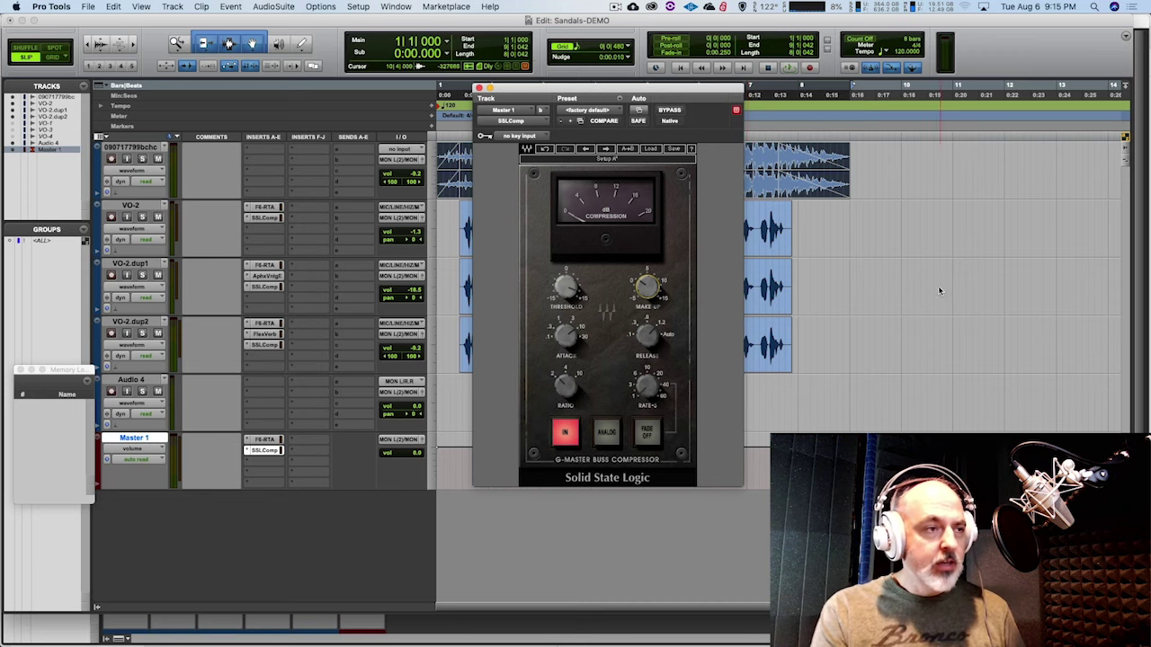
left_click(478, 88)
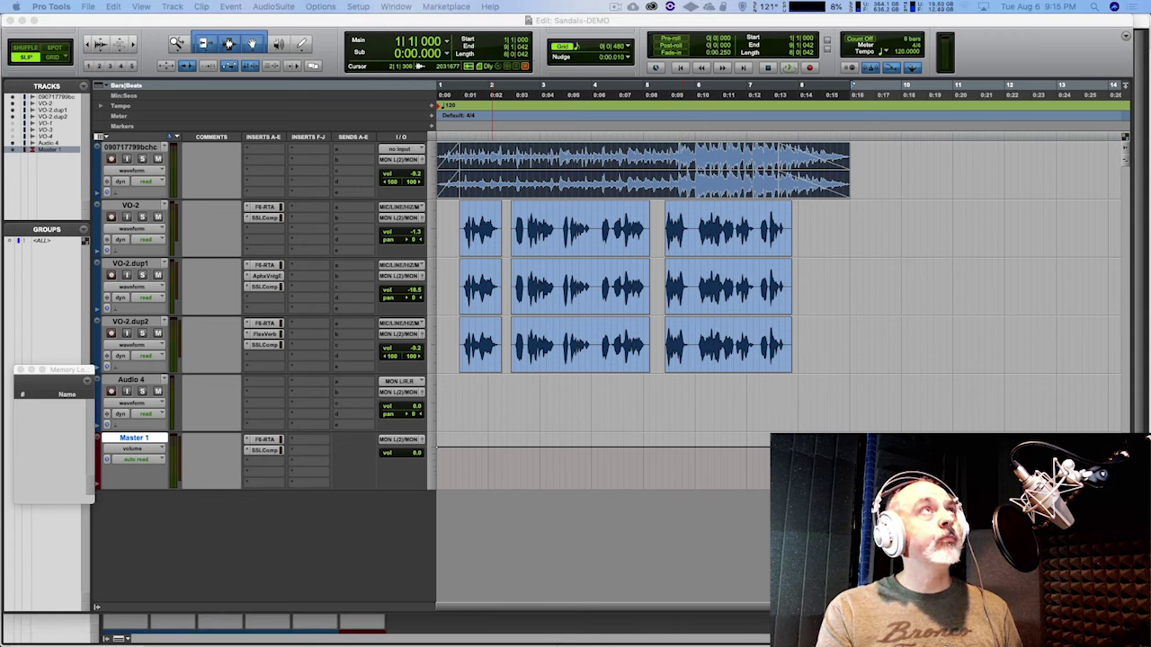
left_click(496, 589)
key("space")
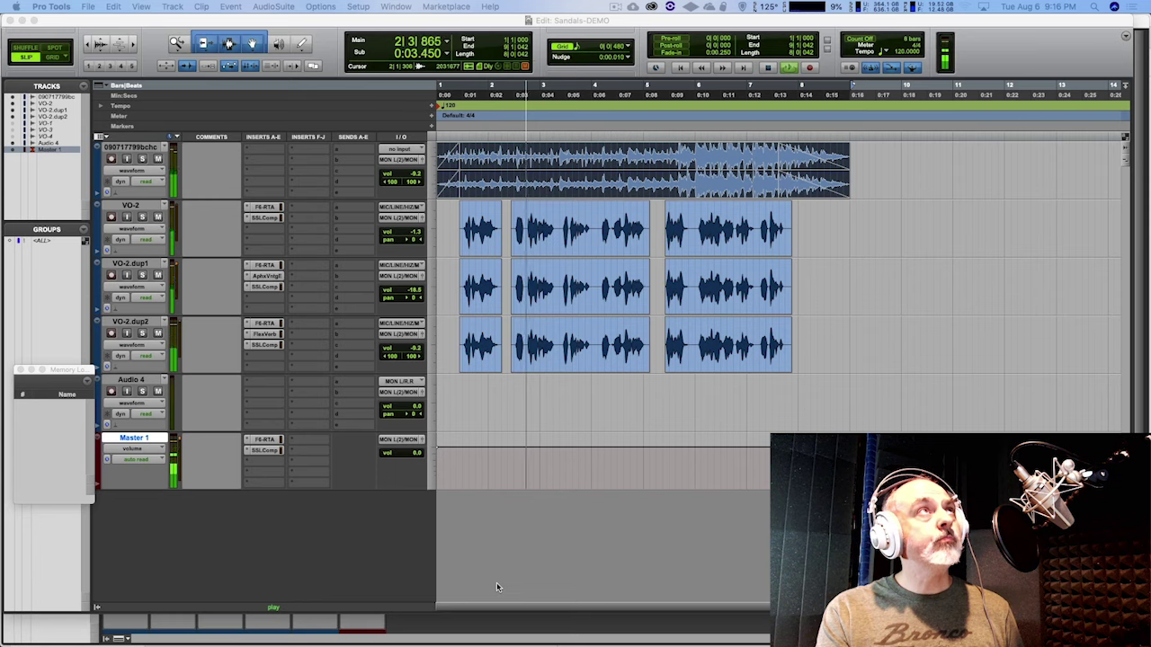
key("space")
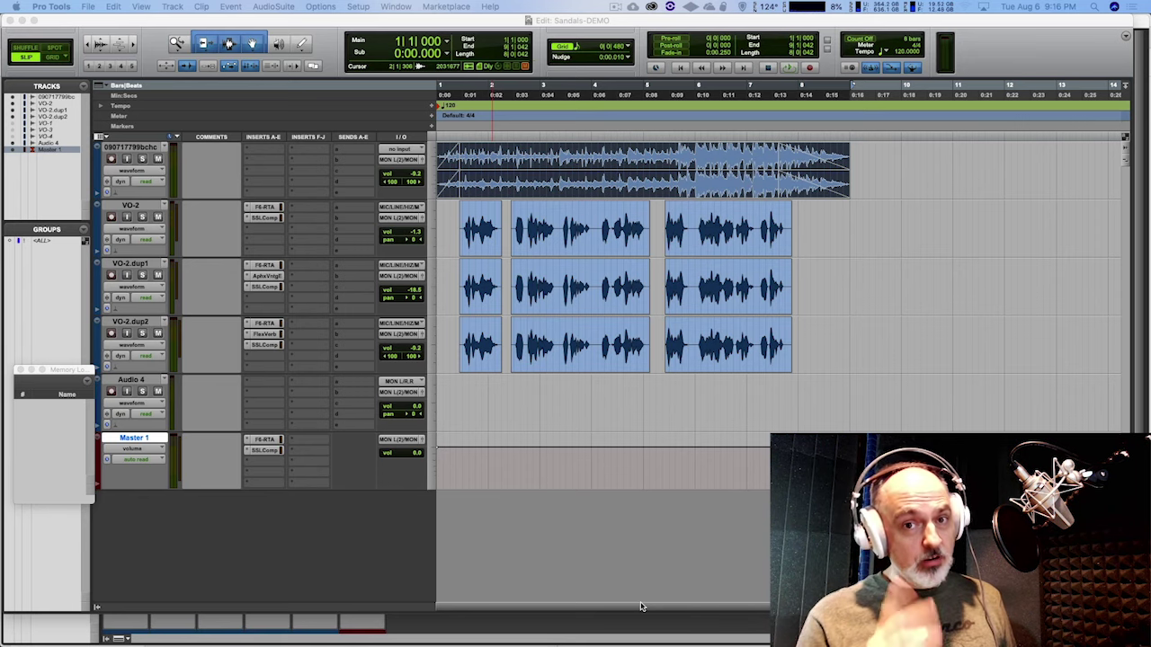
Insert the Waves L3 UltraMaximizer (stereo) on Master 1 below the SSLComp, and reposition its window.
left_click(267, 463)
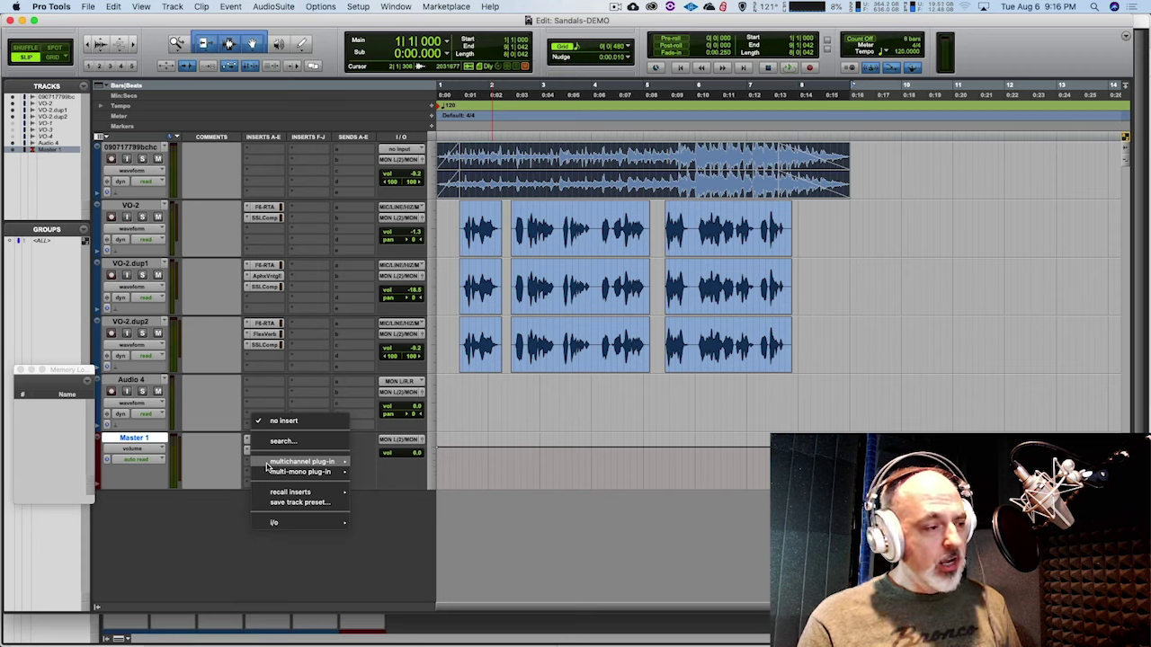
mouse_move(272, 464)
mouse_move(418, 598)
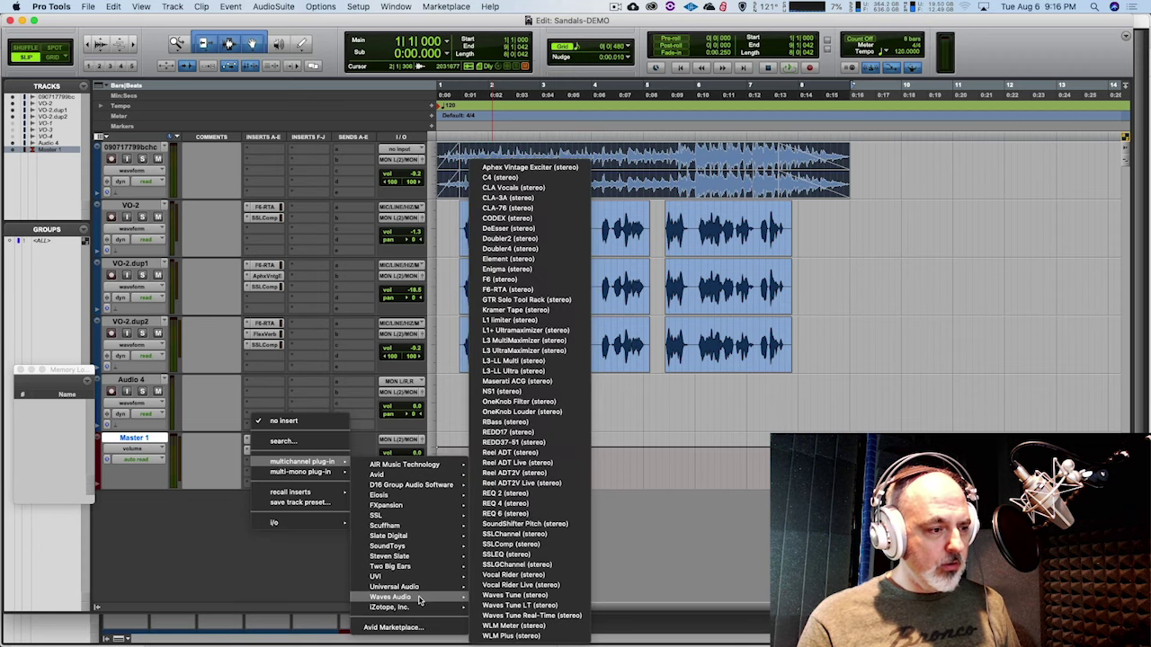
left_click(644, 452)
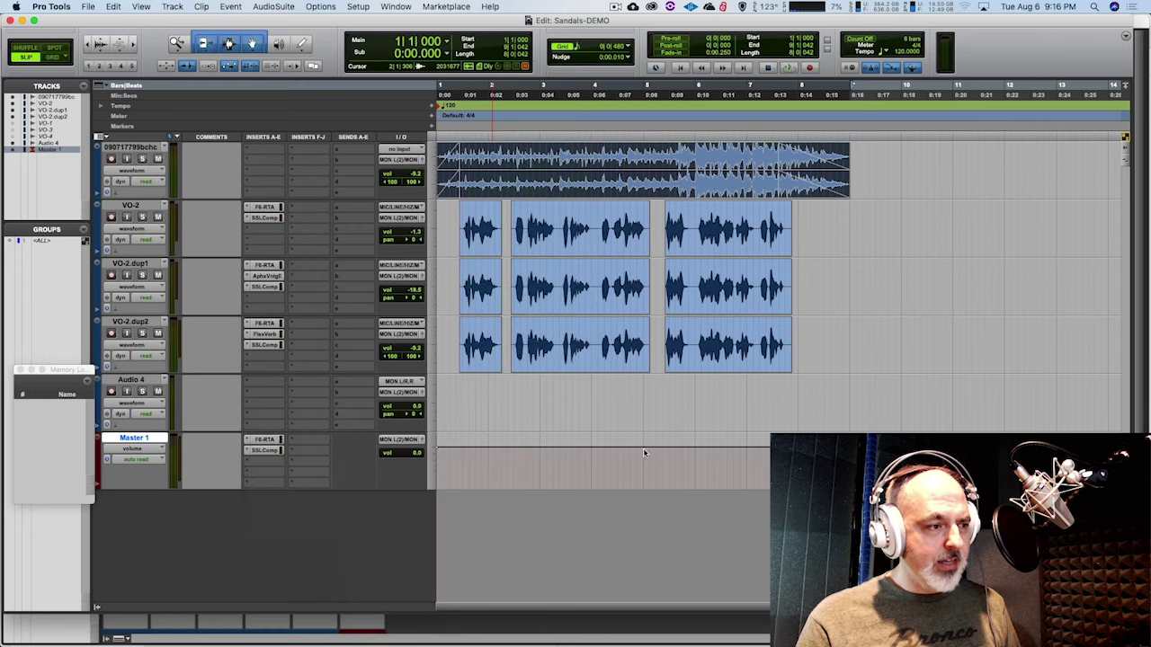
left_click_drag(649, 97, 690, 162)
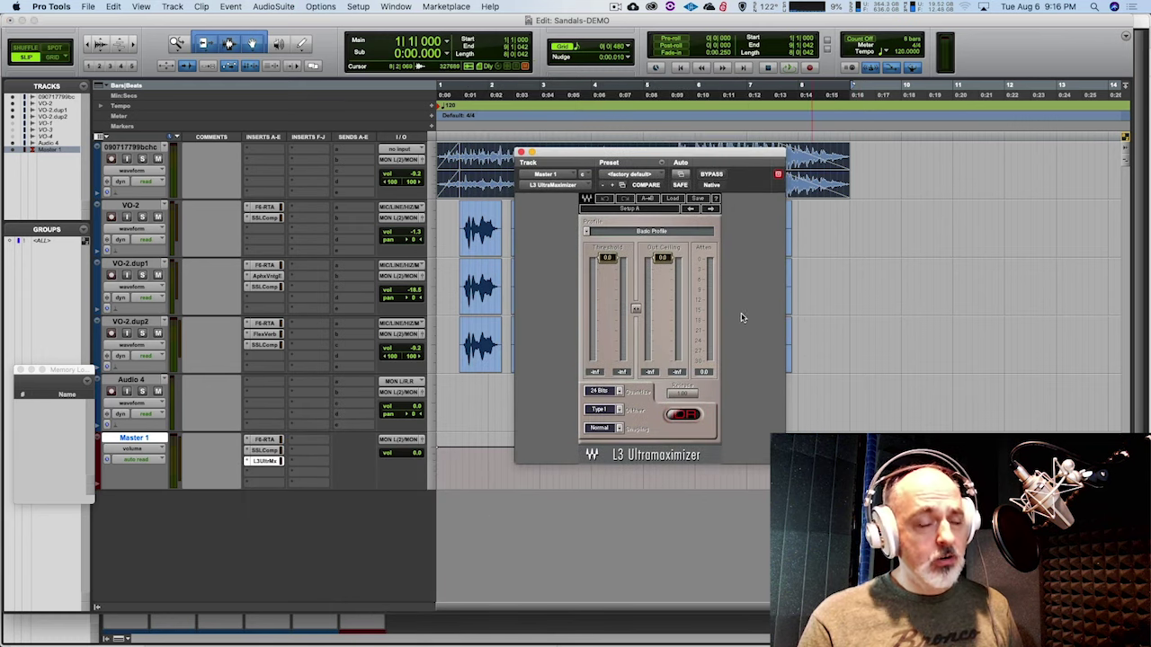
Set the L3 UltraMaximizer output ceiling to -3.2, and play the mix with the plug-in bypassed and active.
left_click_drag(663, 259, 664, 267)
key("space")
left_click(713, 176)
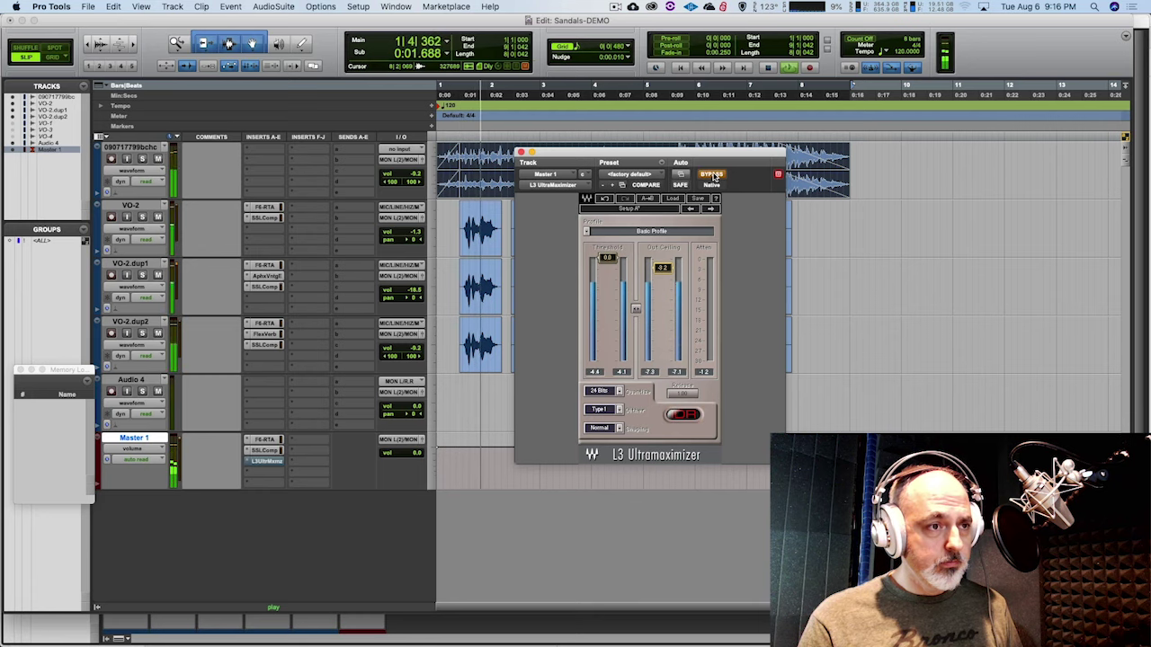
left_click(713, 175)
Lower the L3 UltraMaximizer threshold to -4.0 during playback, comparing the mix against bypass.
left_click_drag(608, 258, 608, 271)
left_click(713, 175)
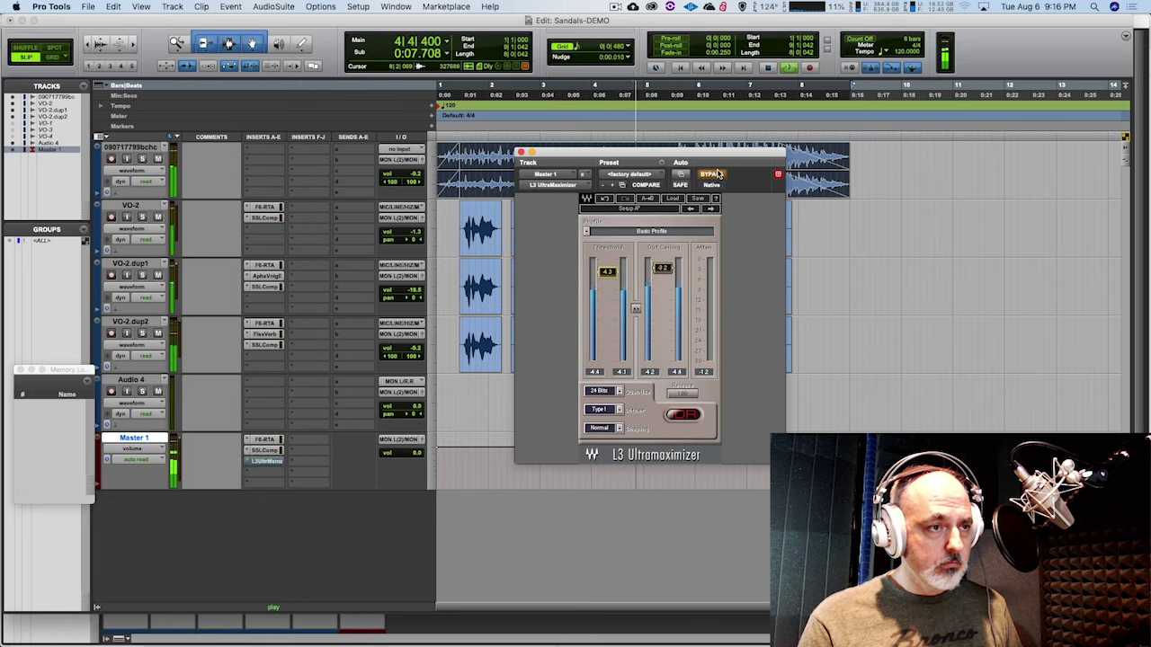
left_click(714, 174)
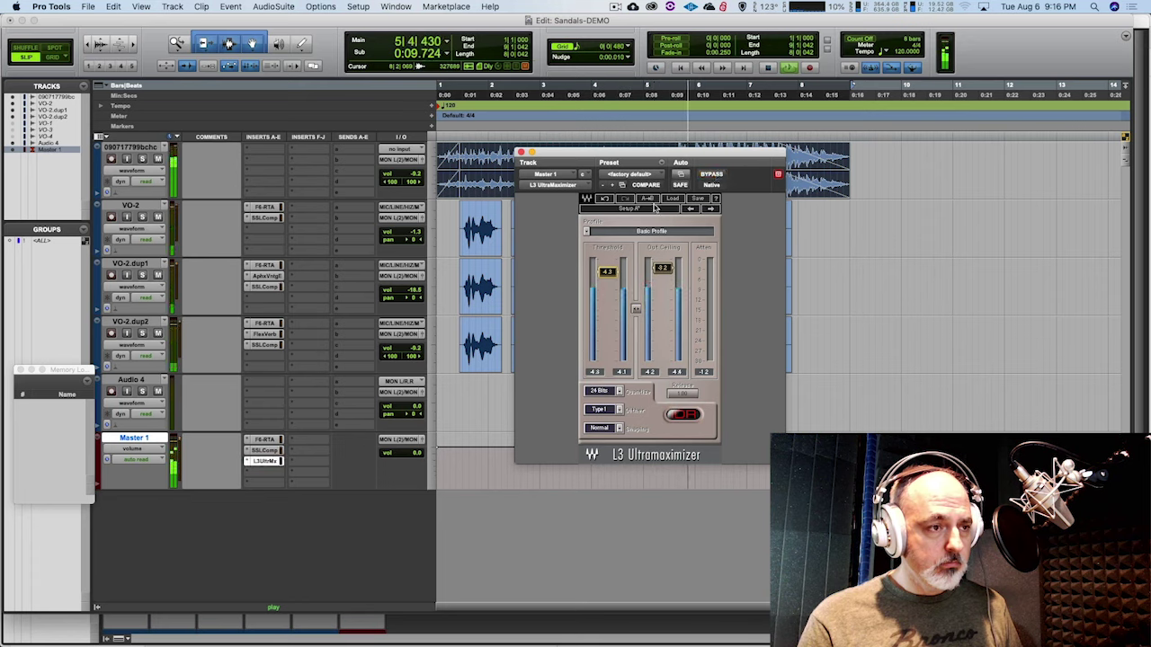
left_click_drag(608, 274, 607, 276)
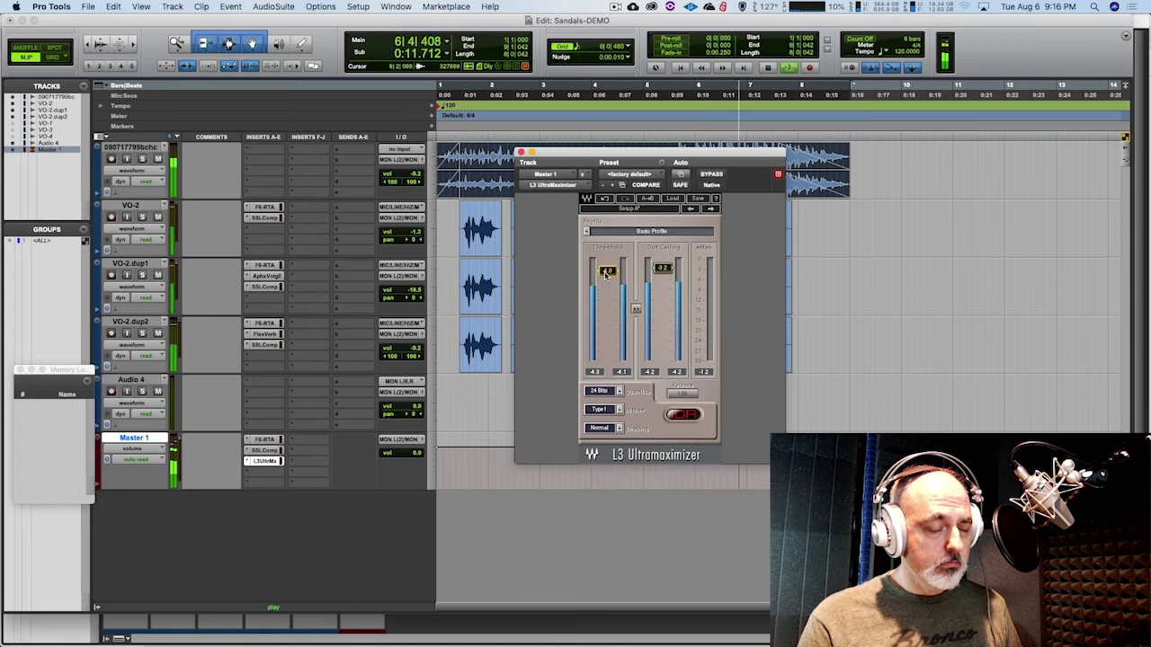
Toggle the L3 UltraMaximizer bypass to compare the limited and unlimited mix, and close the plug-in with it active.
left_click(710, 175)
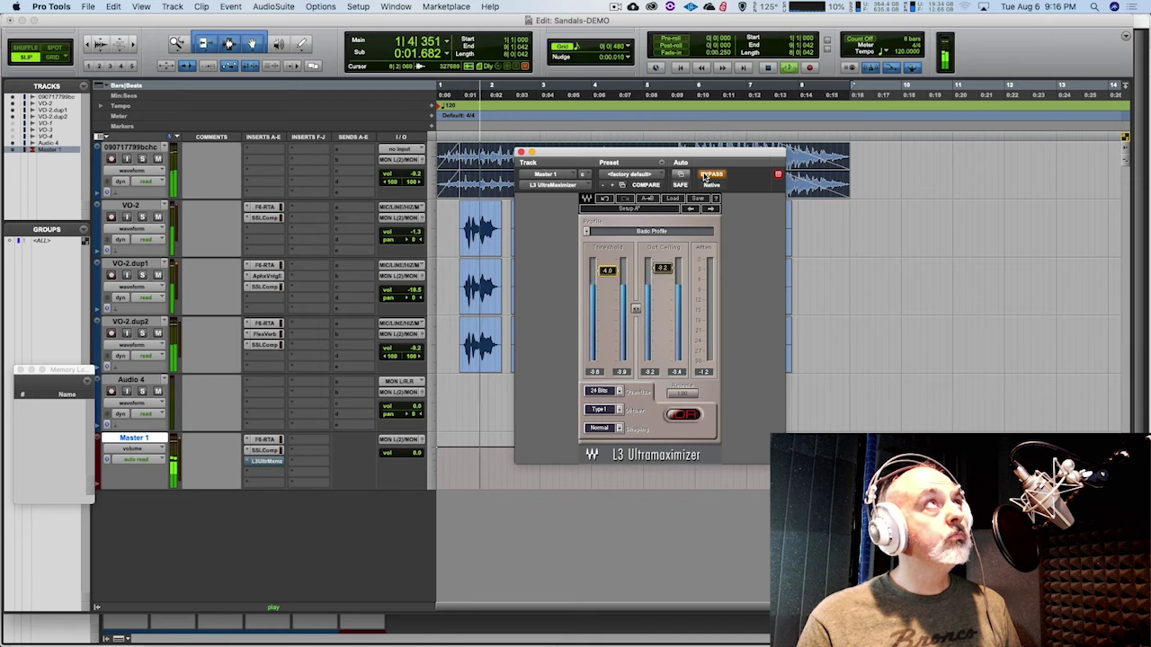
left_click(710, 176)
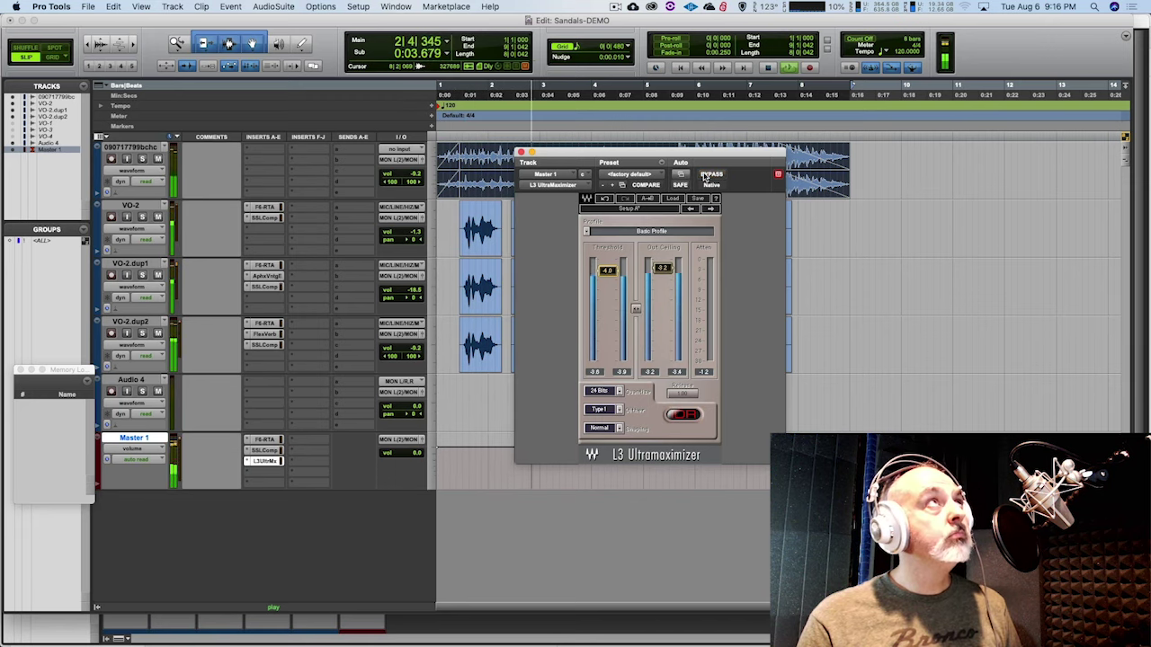
left_click(710, 176)
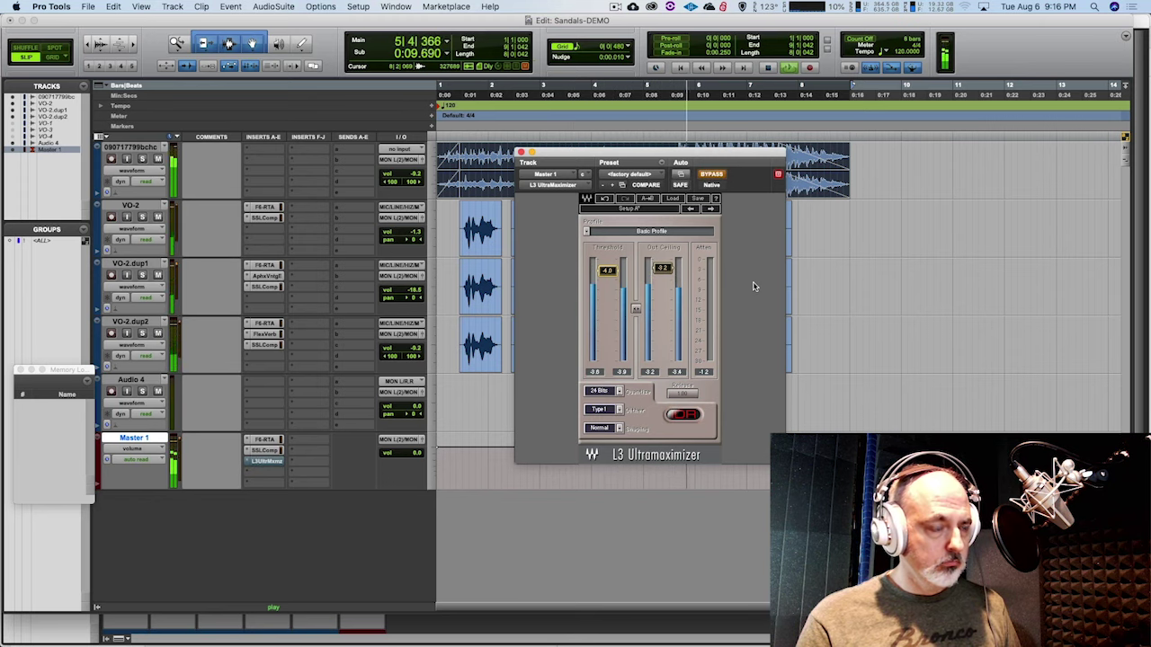
key("shift+a")
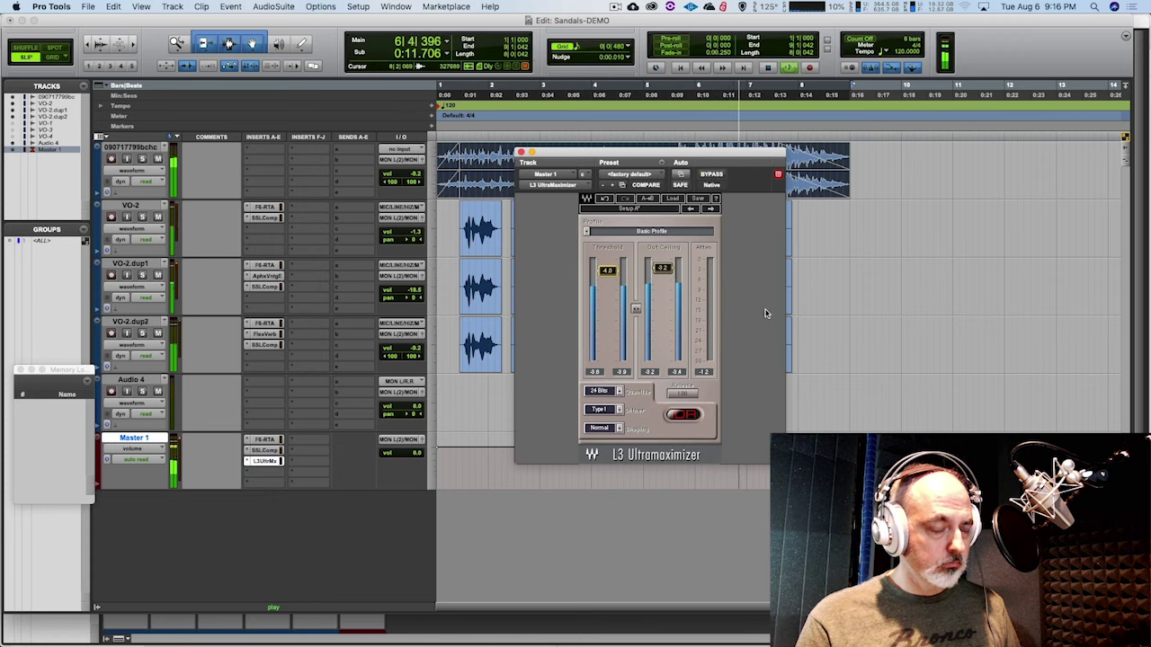
key("super+w")
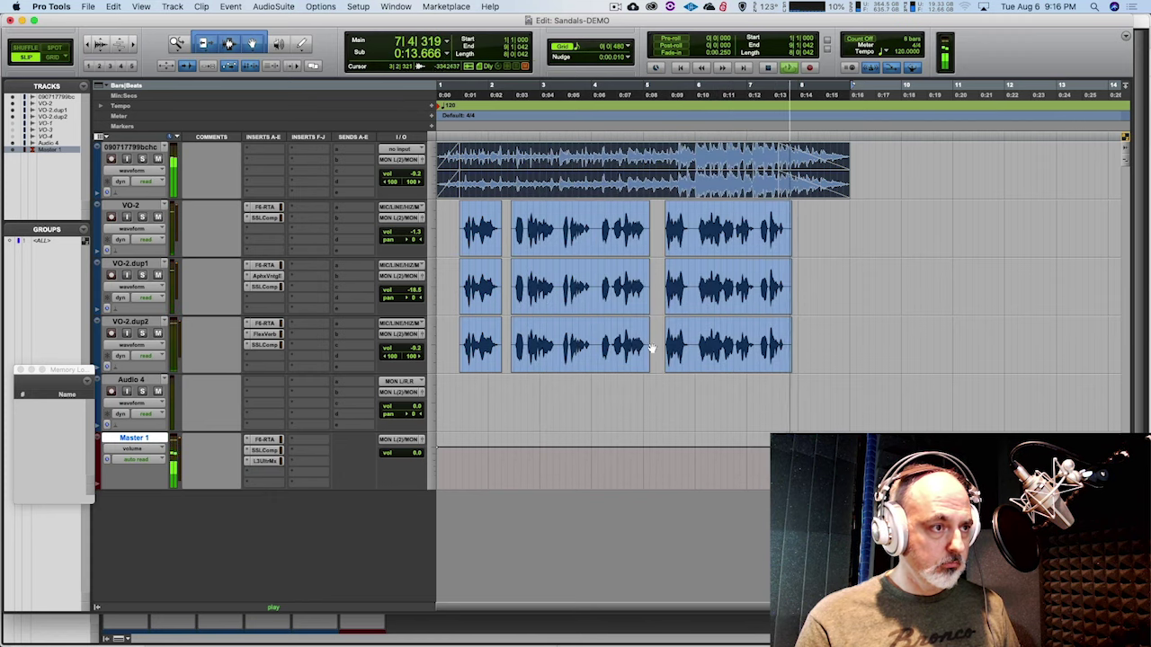
Stop playback, and review the SSLComp and L3 UltraMaximizer settings on Master 1.
key("space")
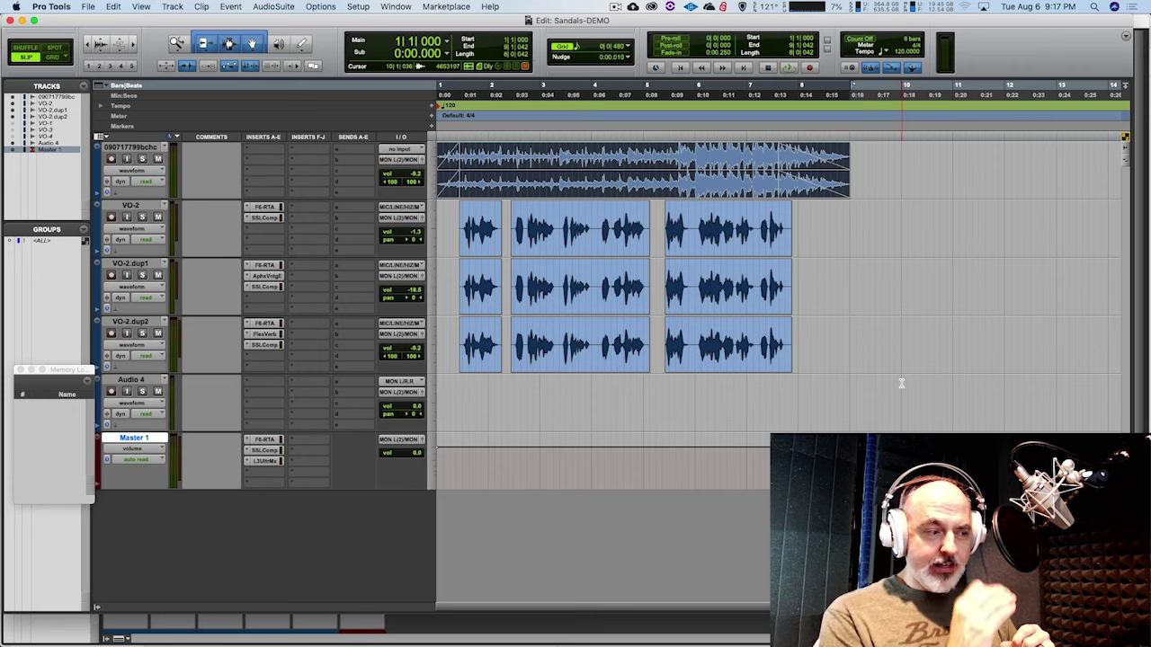
left_click(265, 450)
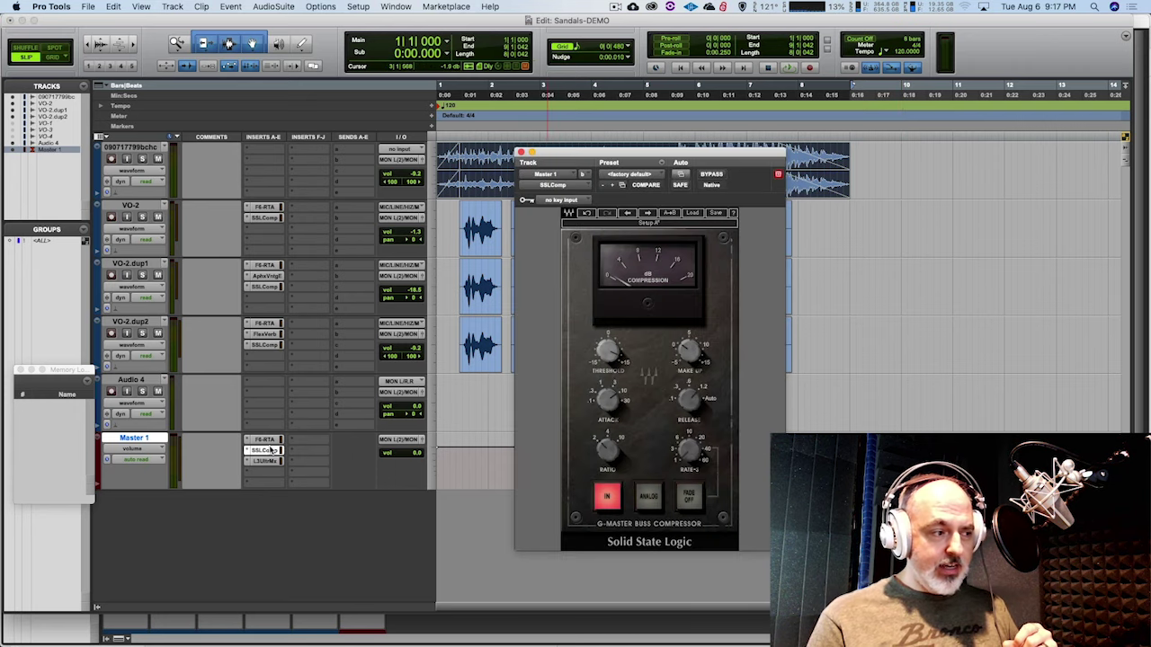
left_click(265, 460)
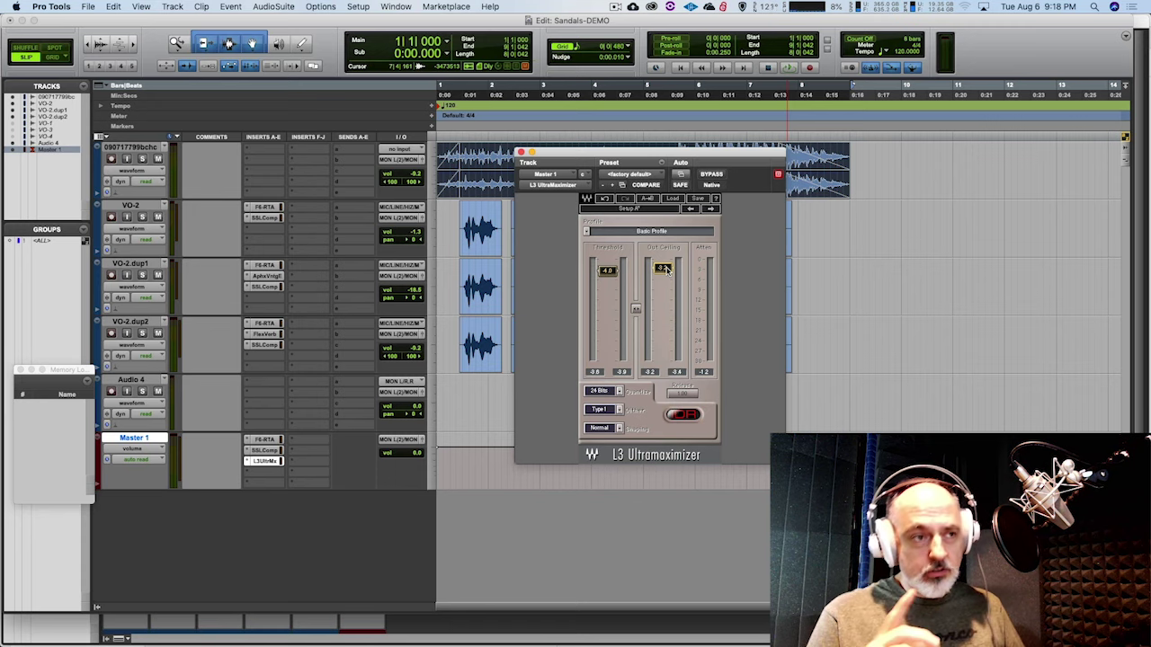
Play the mix with the L3 UltraMaximizer bypassed and active to compare, and close the plug-in with it active.
key("space")
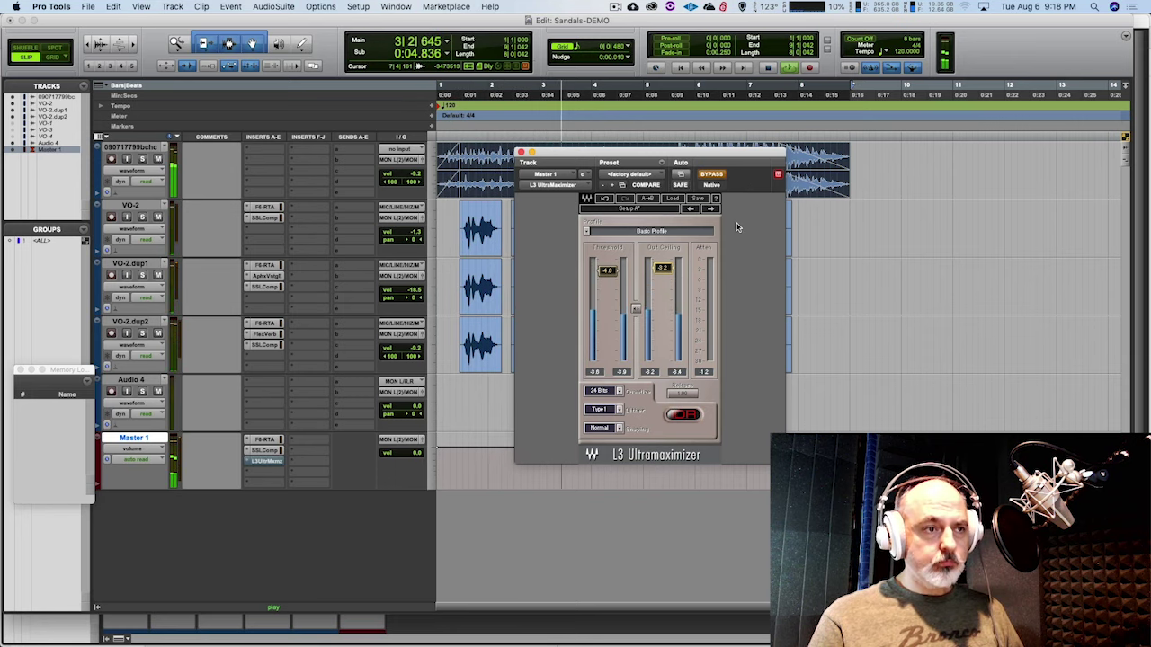
left_click(719, 176)
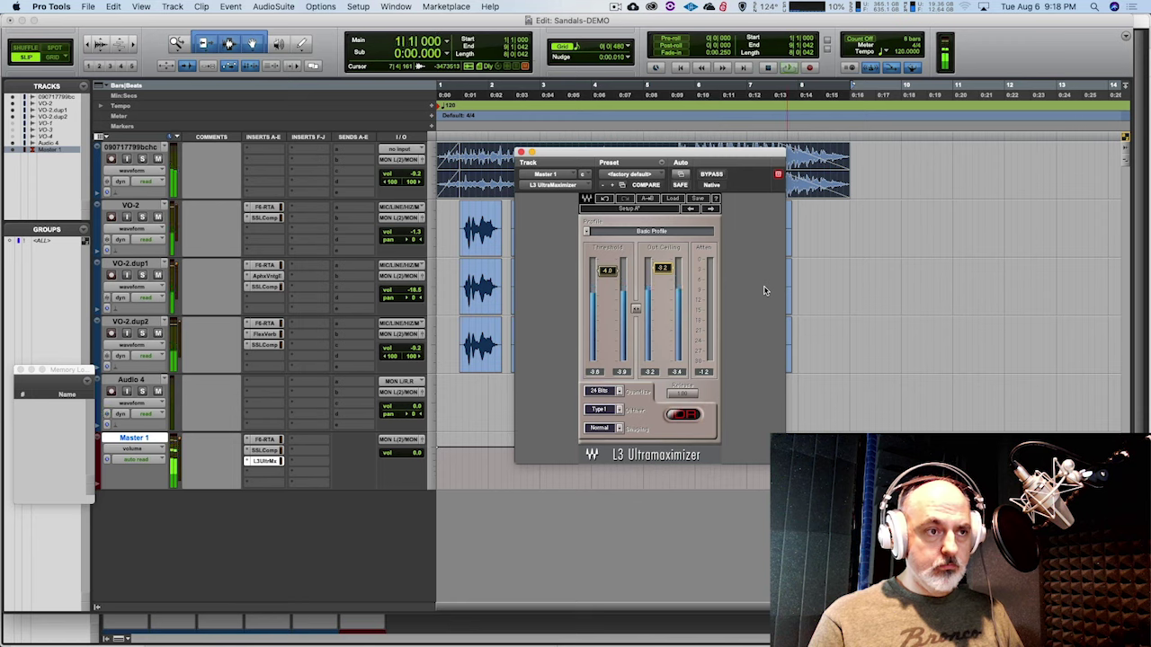
key("space")
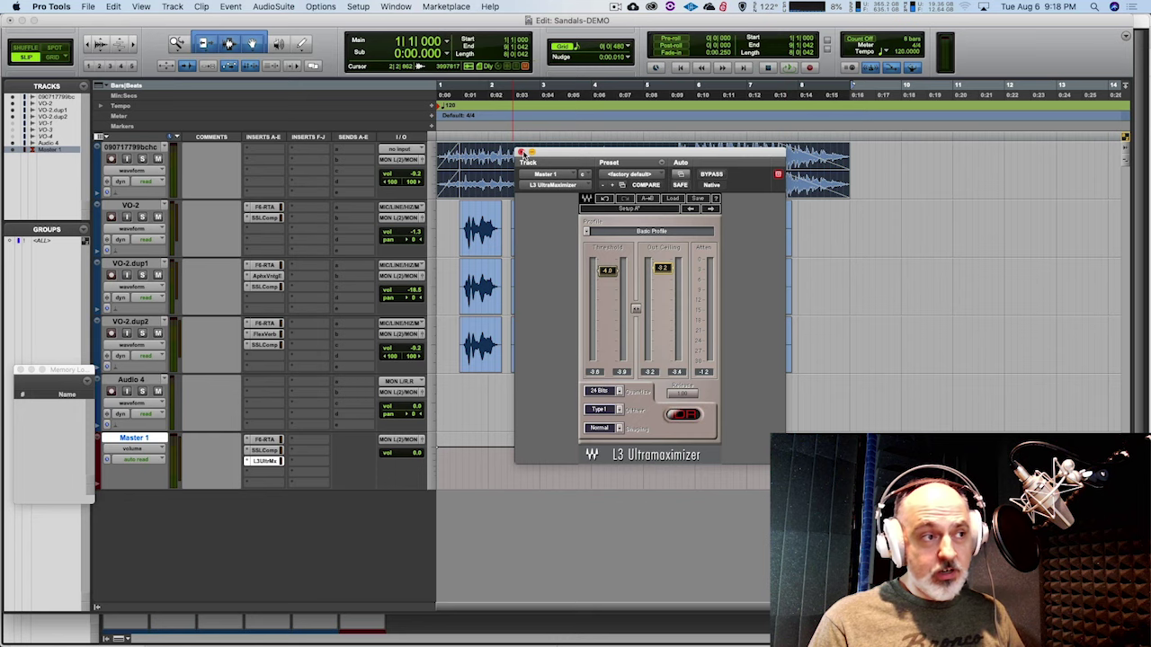
left_click(520, 151)
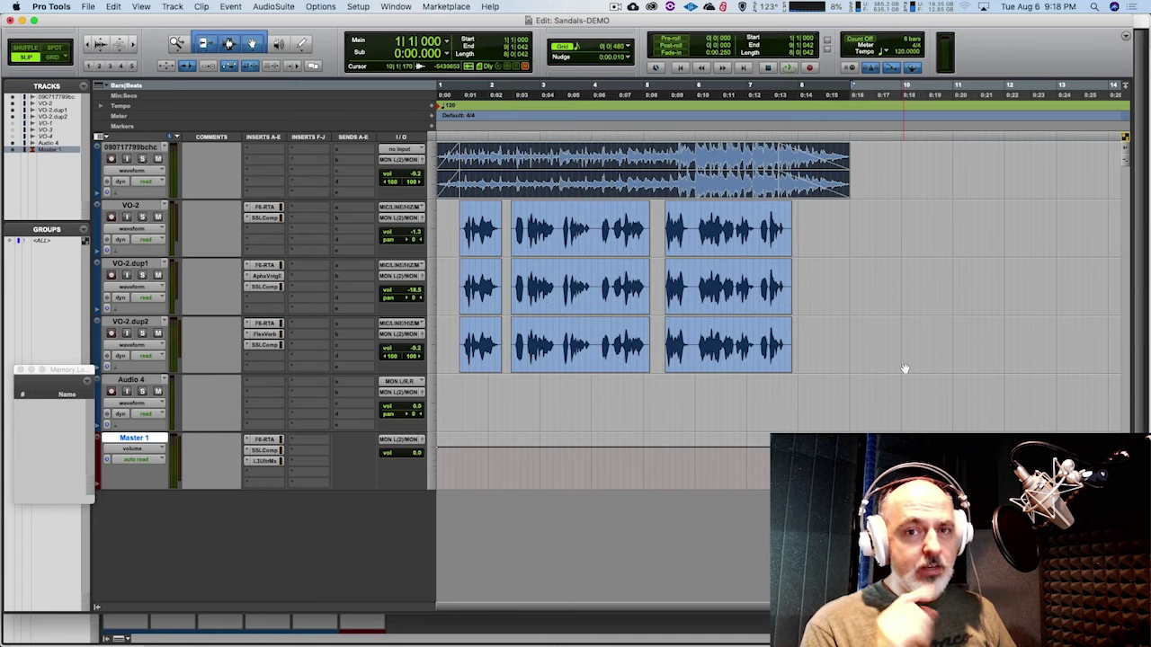
During playback, lower the high-cut filter of Master 1's F6-RTA to 8563 Hz and raise its low-cut filter to 29 Hz.
key("space")
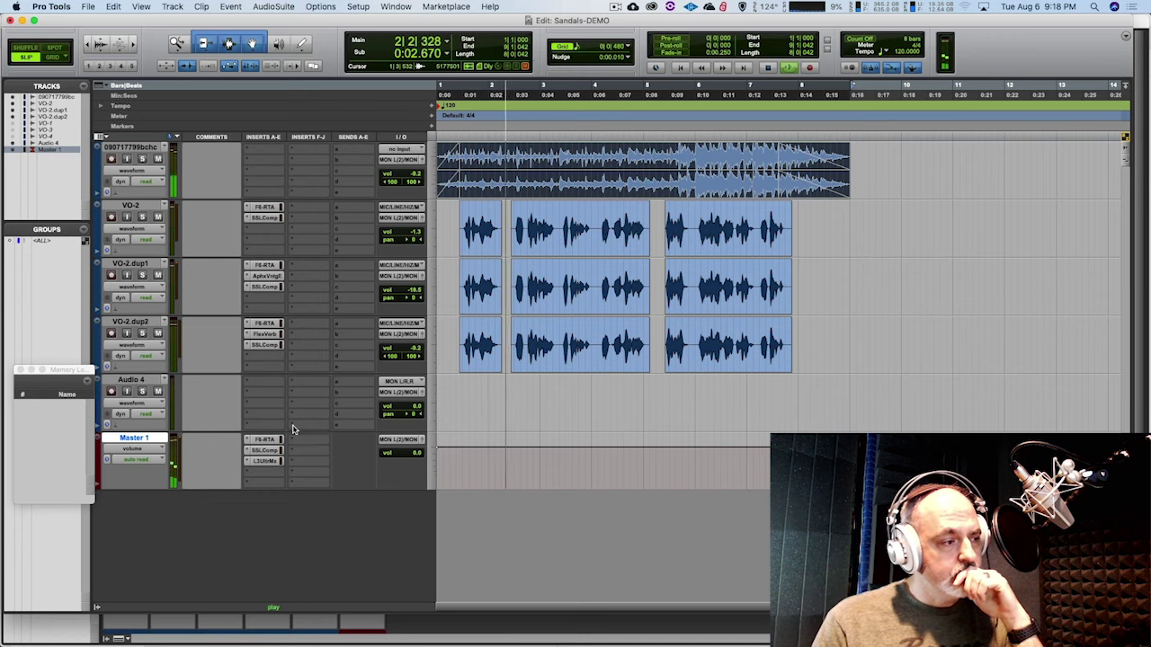
left_click(942, 335)
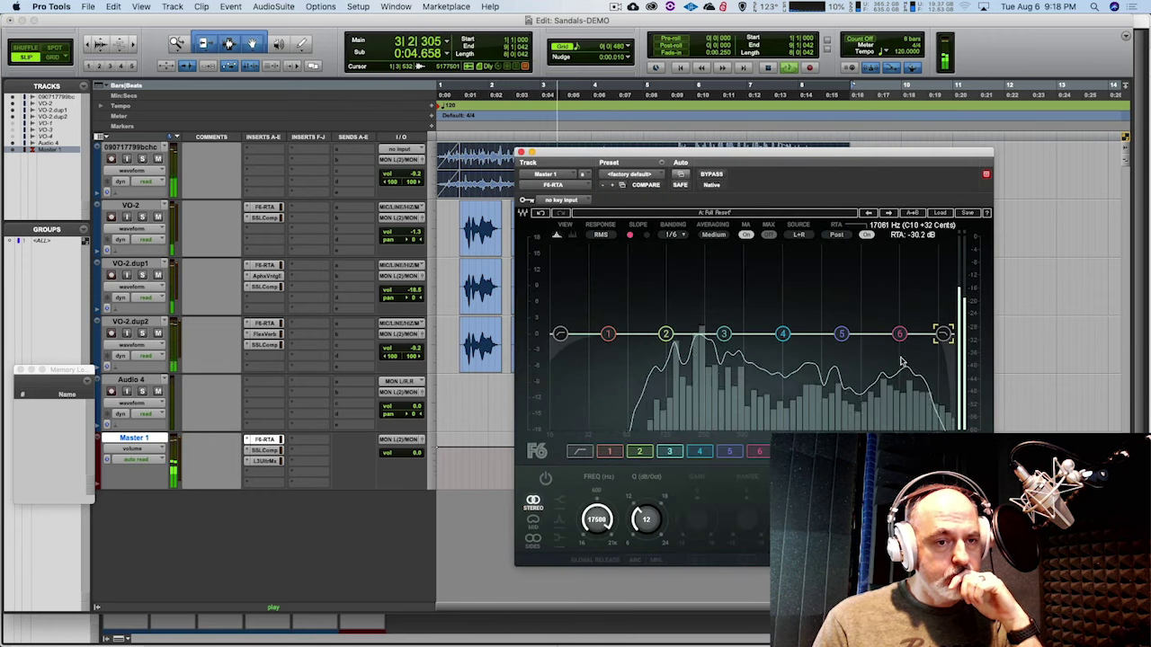
scroll(586, 515, "down", 5)
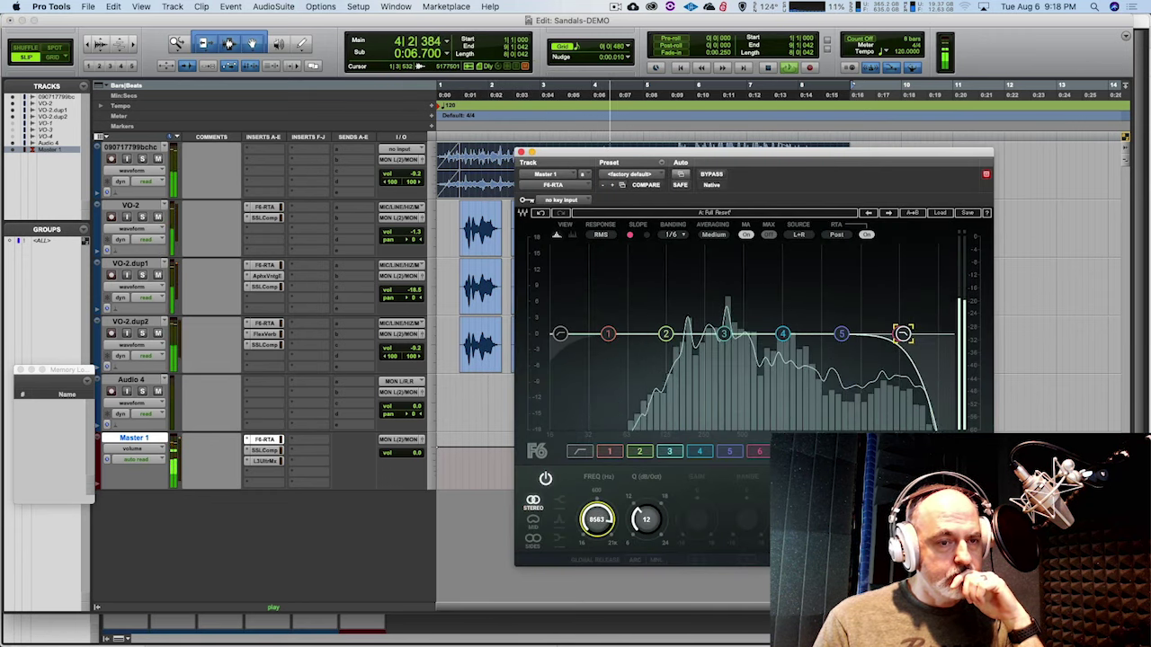
left_click(559, 334)
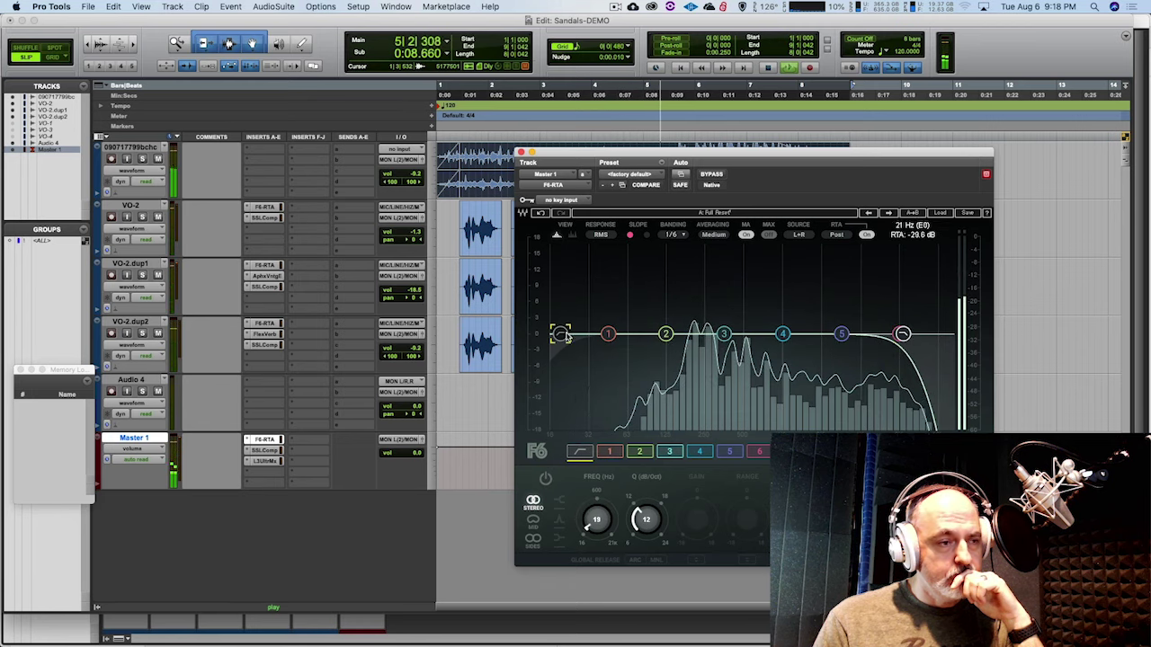
scroll(594, 520, "up", 3)
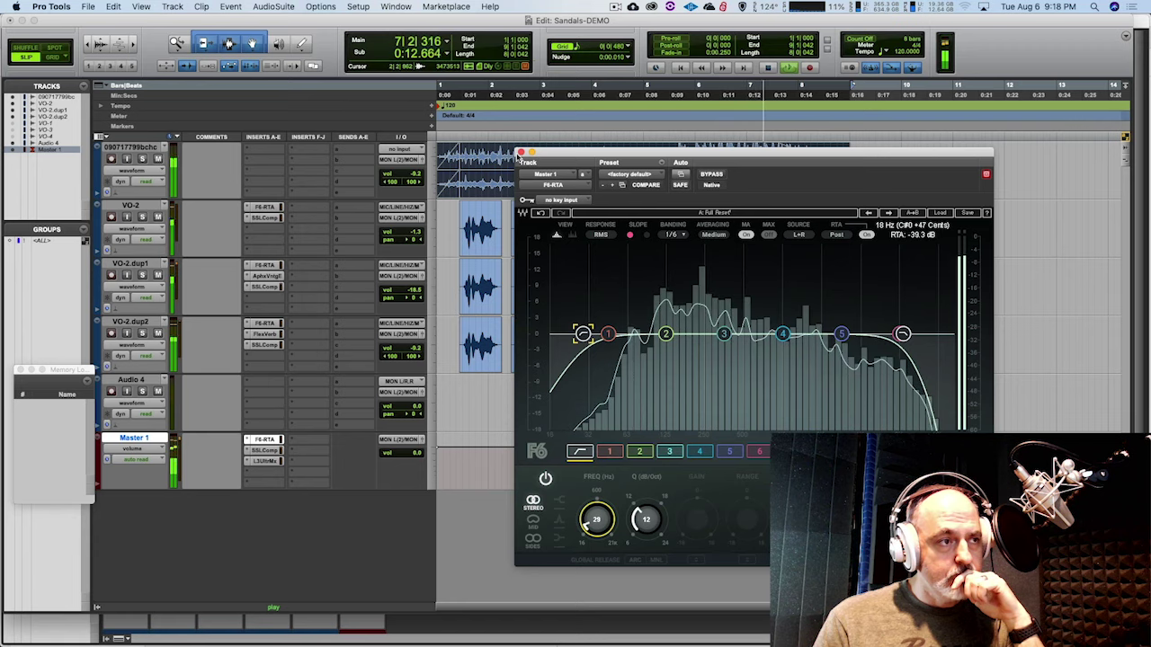
key("super+w")
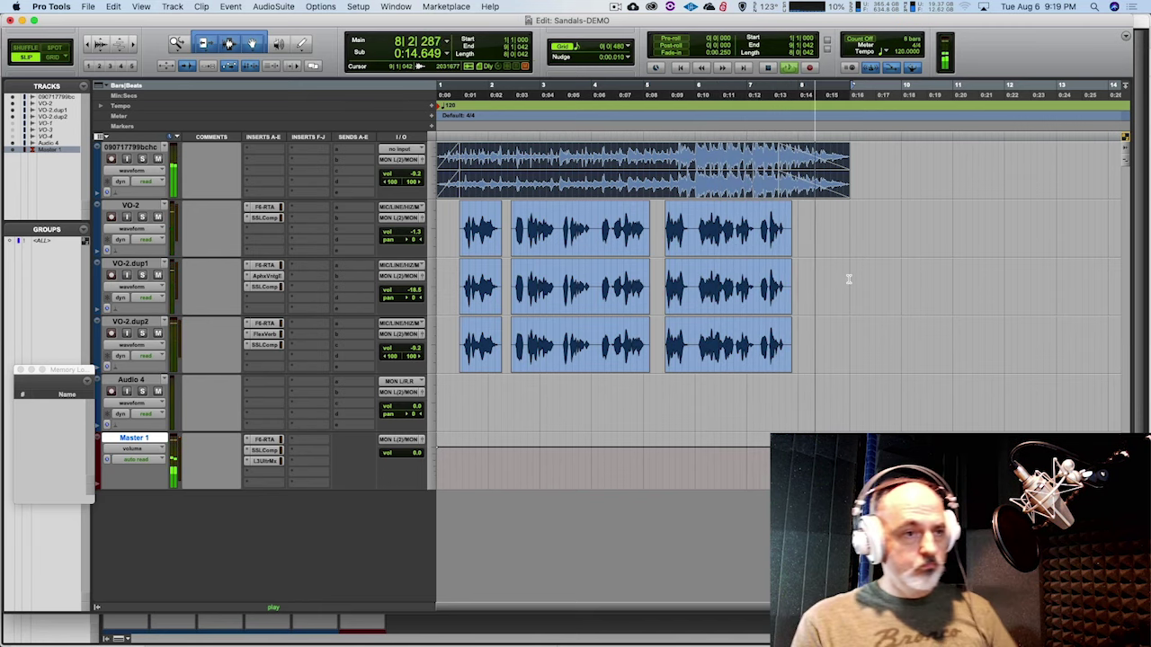
key("space")
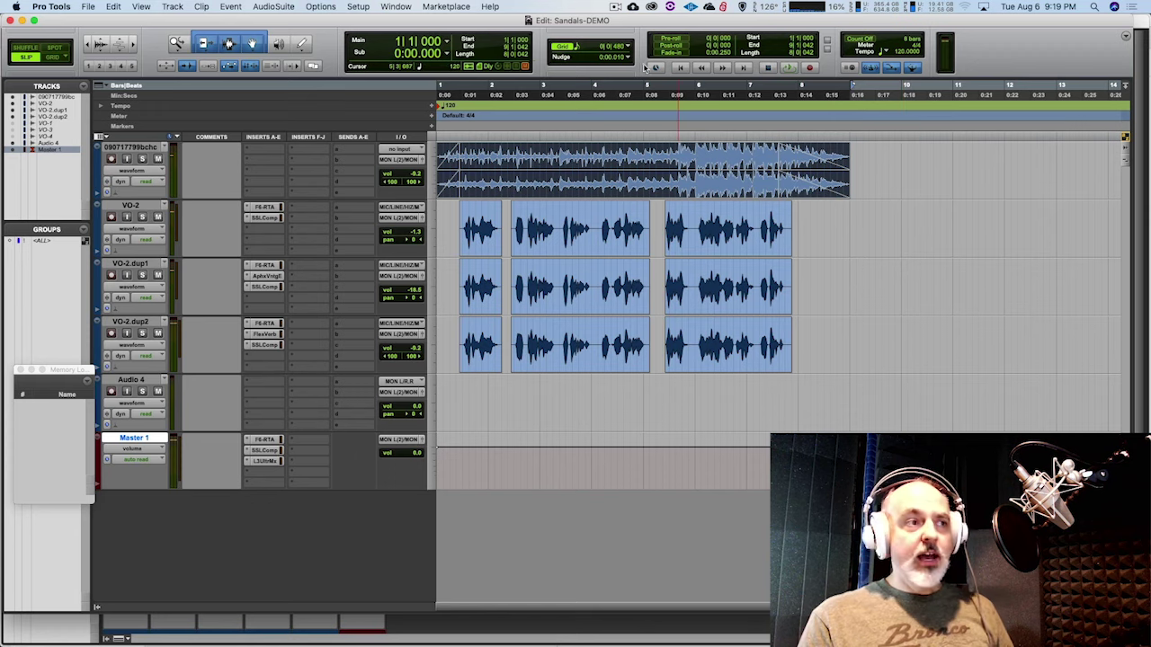
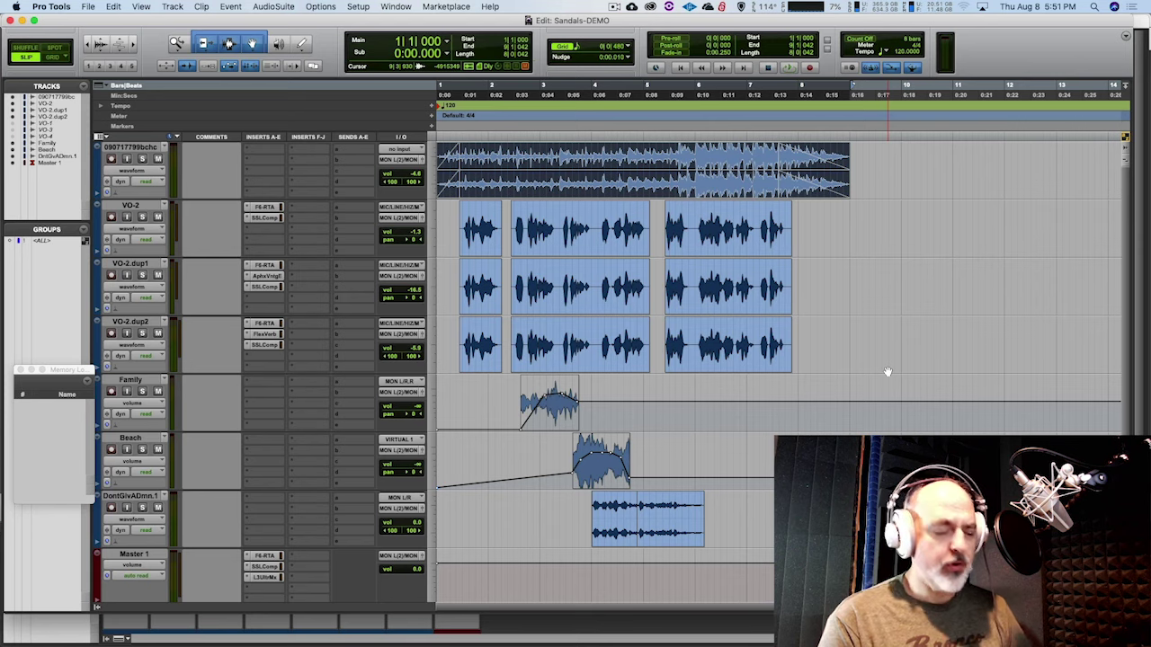
Switch to Chrome, open the BBC Sound Effects site from the VoiceOver bookmarks, and preview the two-stroke petrol engine effect.
key("super+Tab")
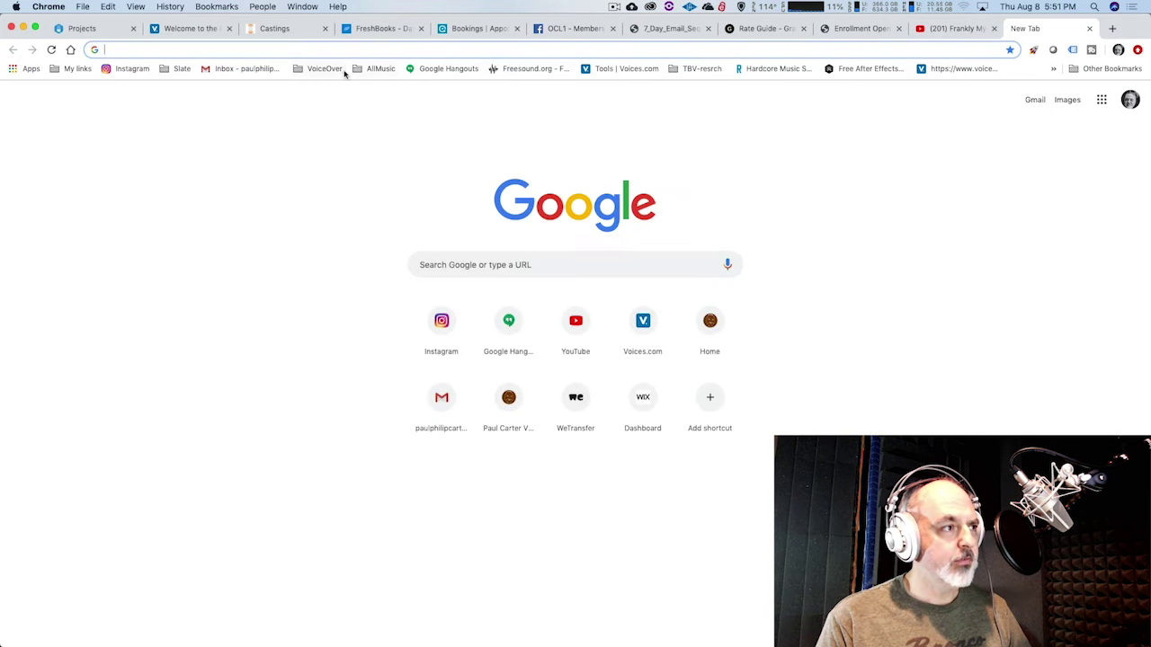
left_click(325, 68)
scroll(419, 622, "down", 2)
scroll(419, 612, "down", 15)
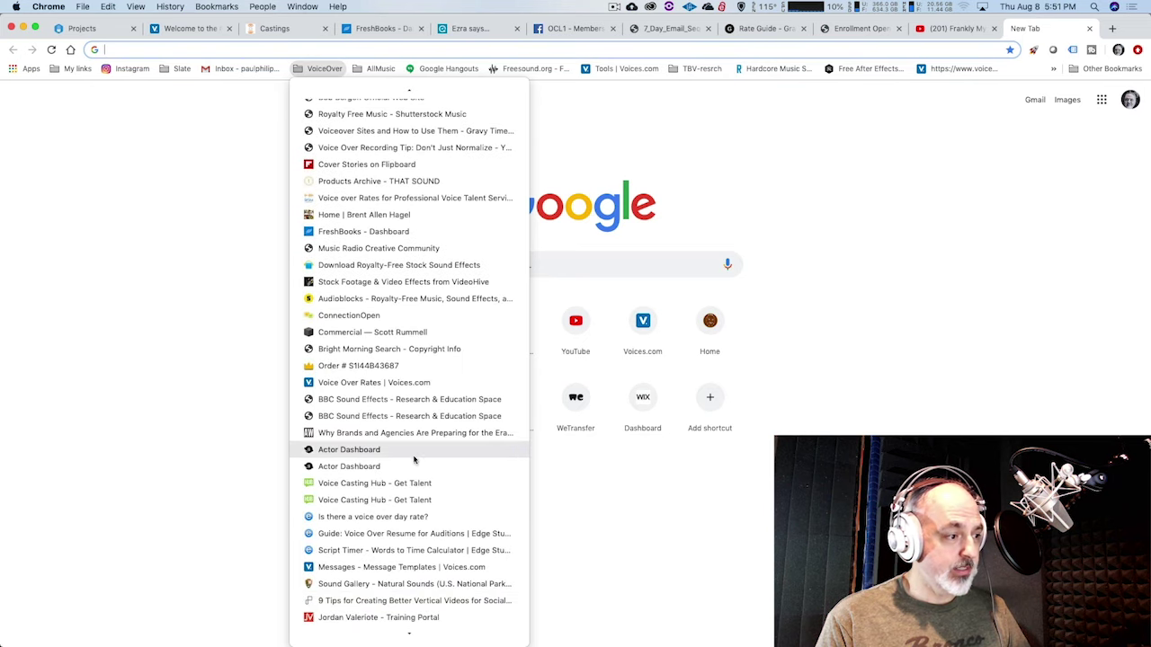
left_click(409, 399)
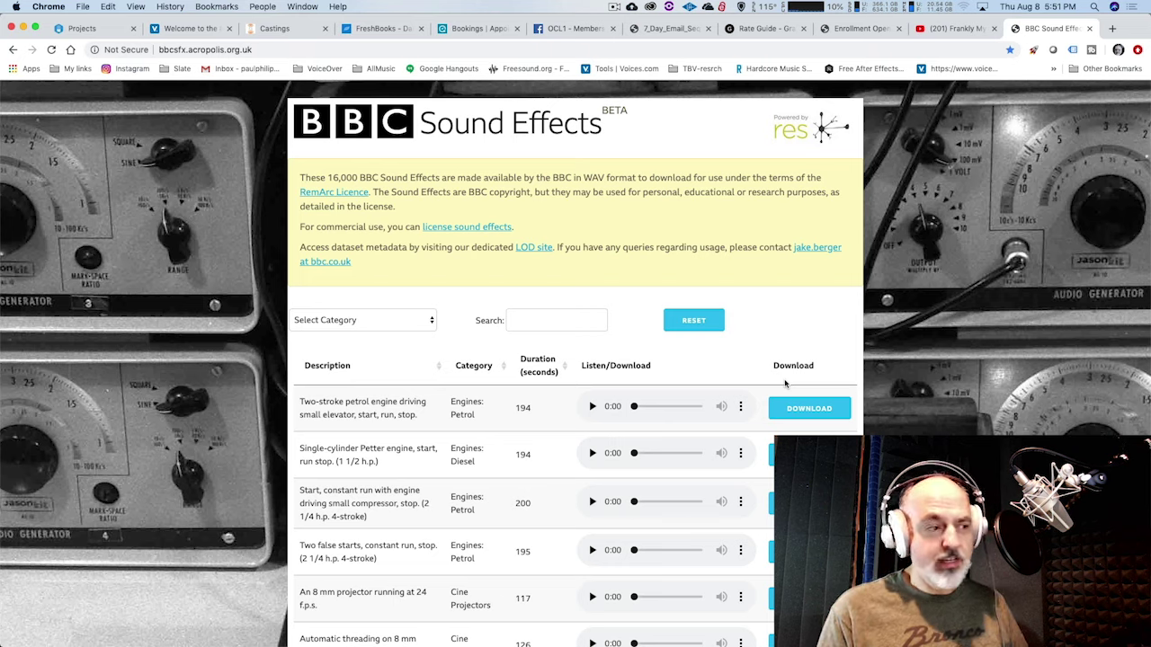
left_click(591, 406)
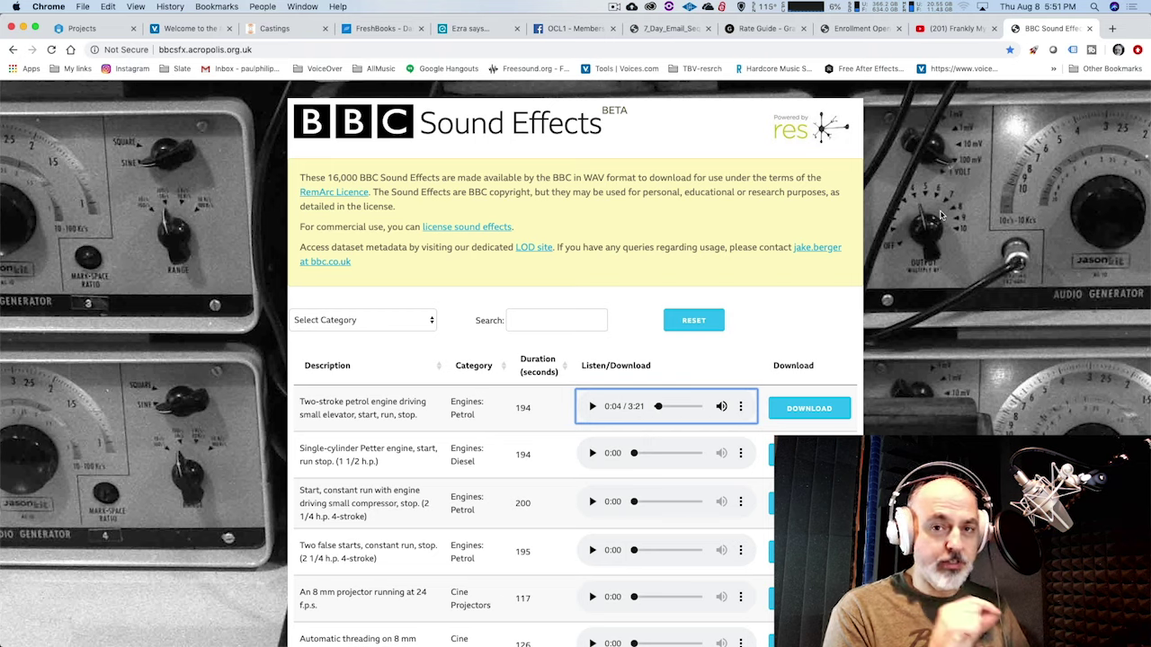
Switch back to Pro Tools, and play the mix from the start with the Family, Beach and DontGivADmn.1 tracks.
key("super+Tab")
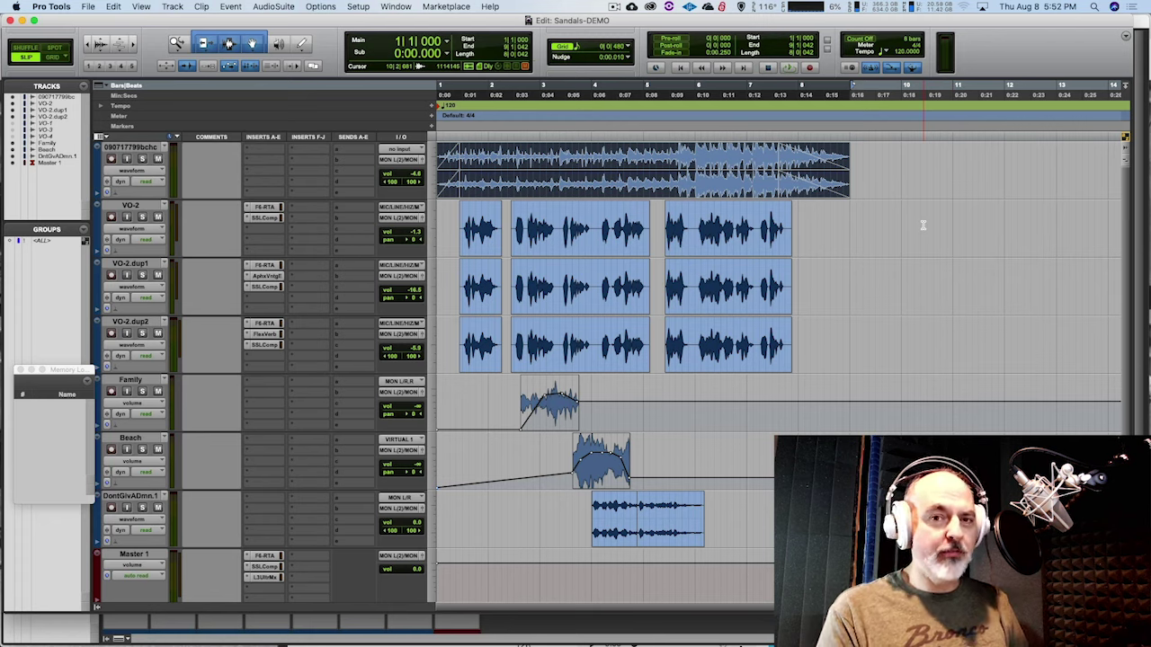
key("space")
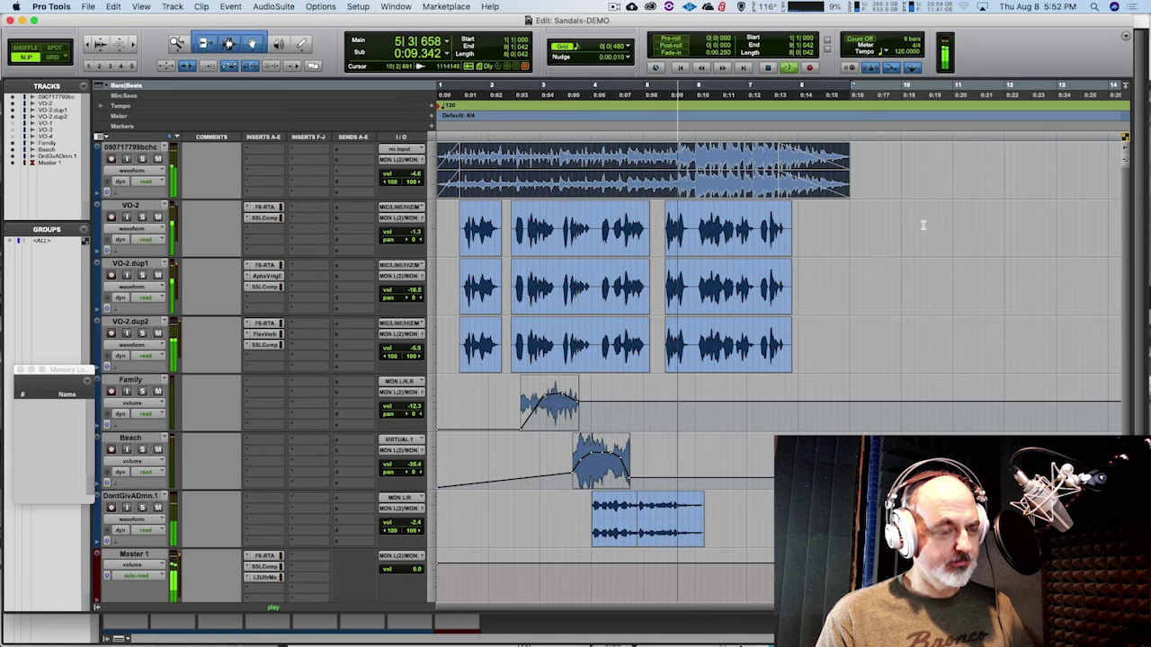
key("space")
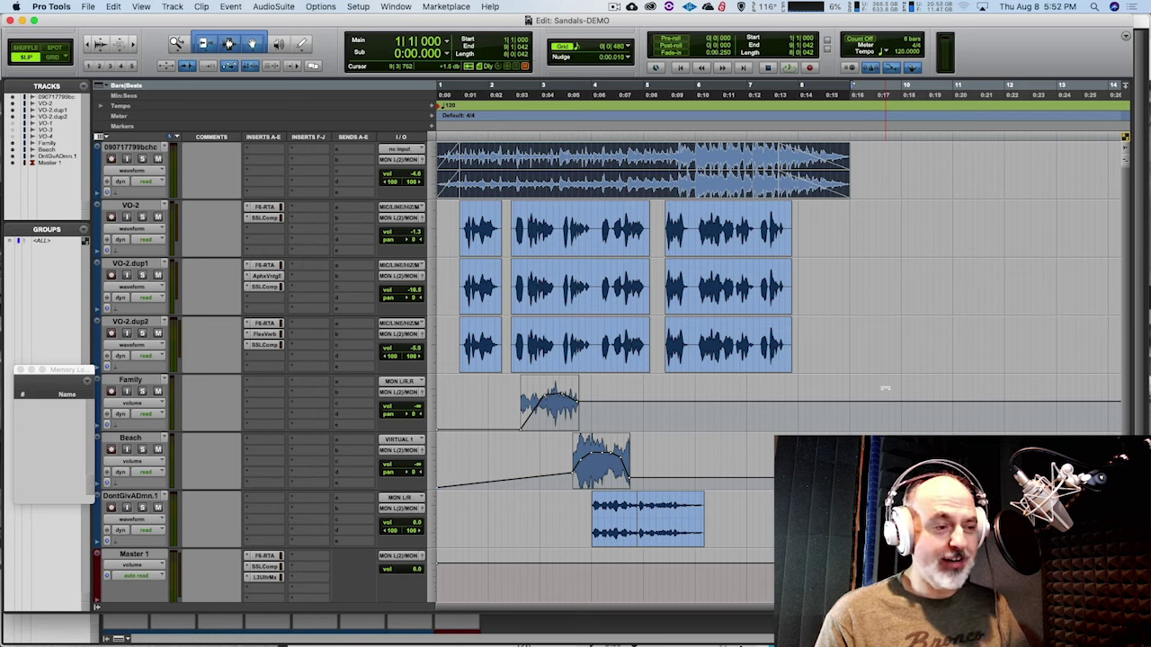
Place the playback start at about 0:03.1, just before the Family clip, and audition the sound effects from there repeatedly.
left_click(517, 134)
key("space")
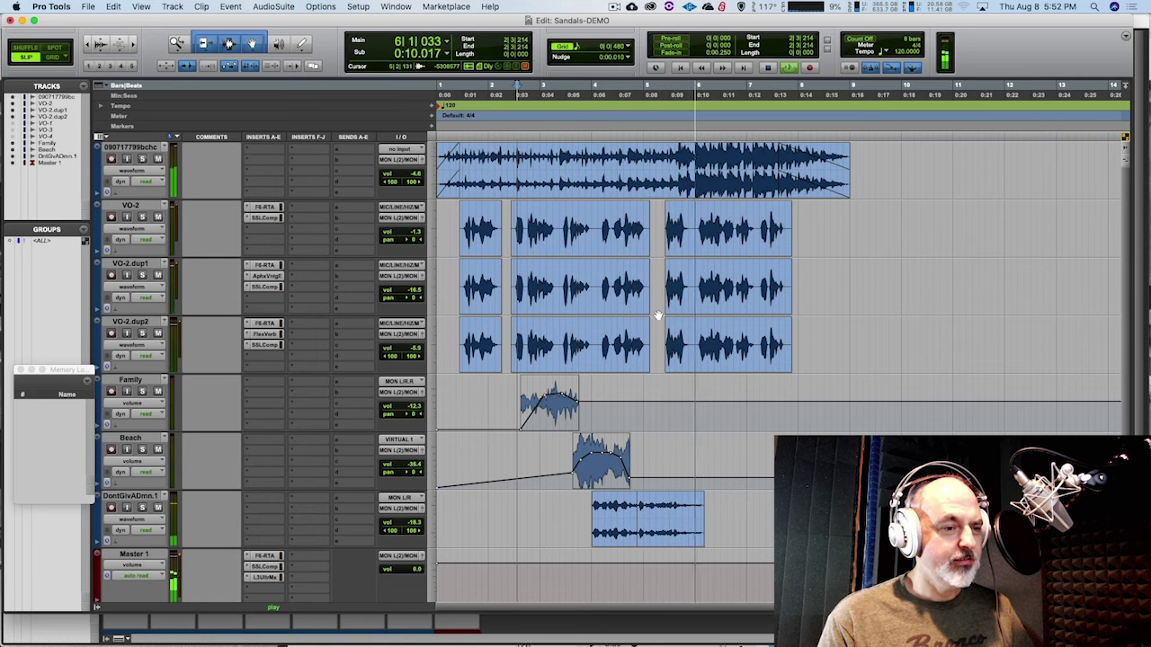
key("space")
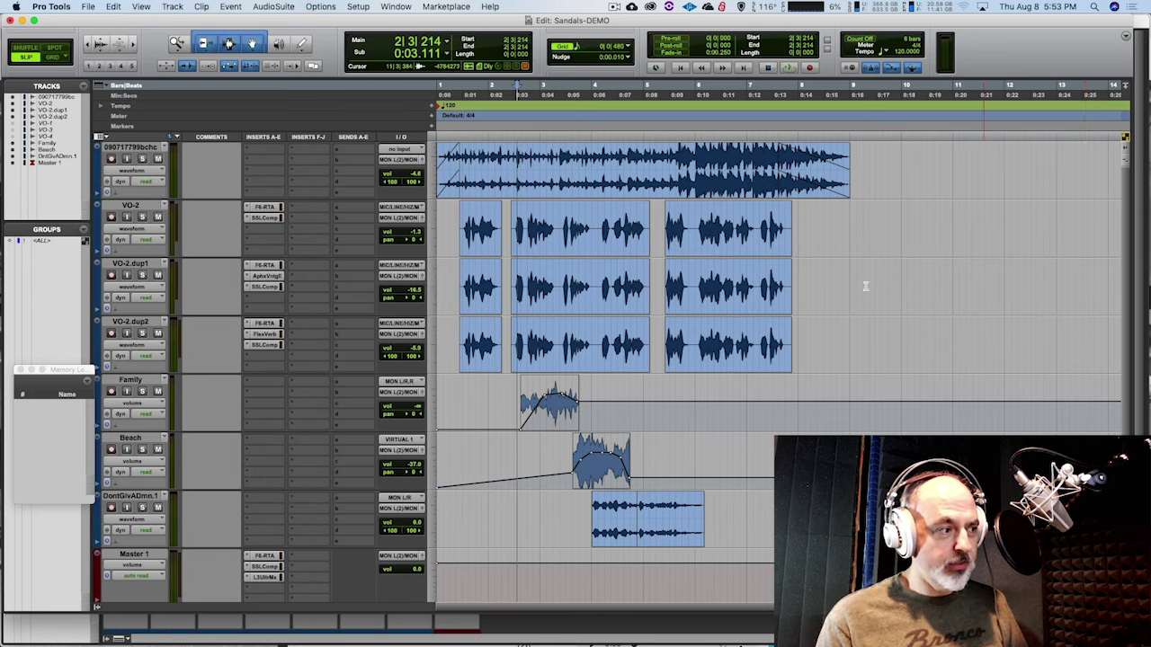
key("space")
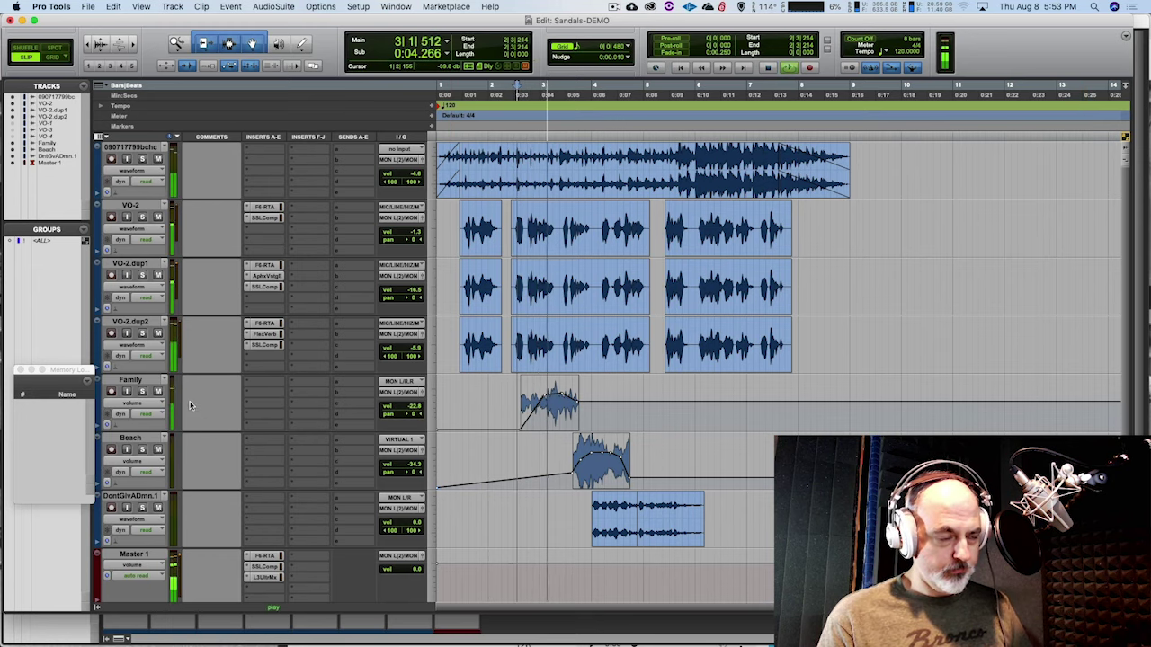
key("space")
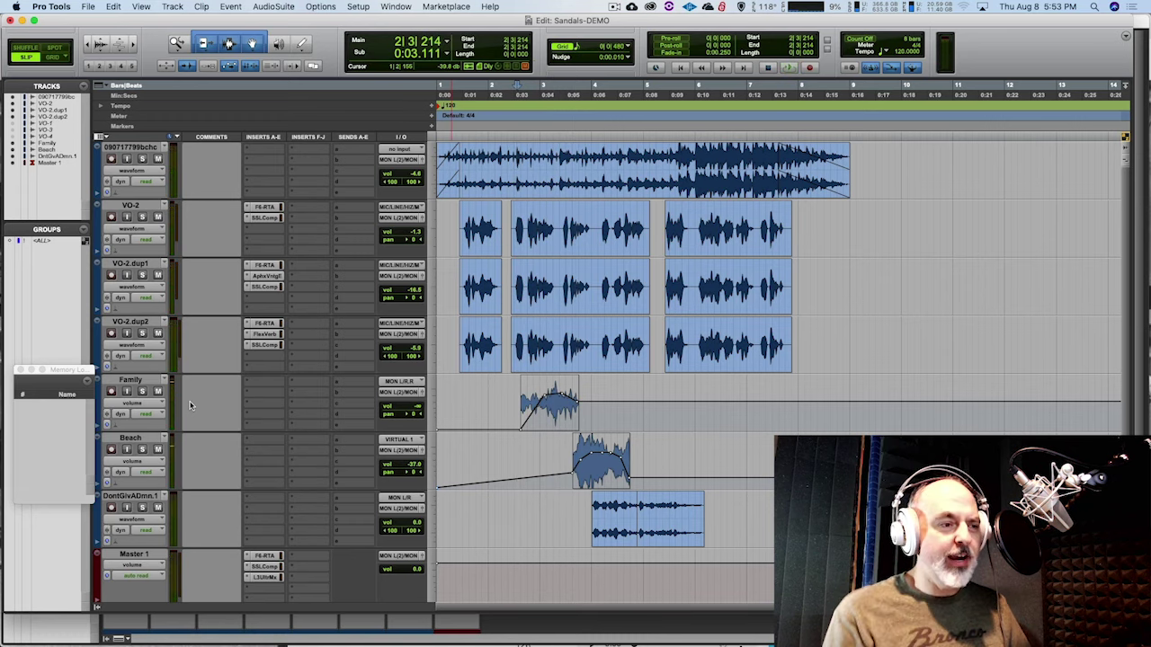
key("space")
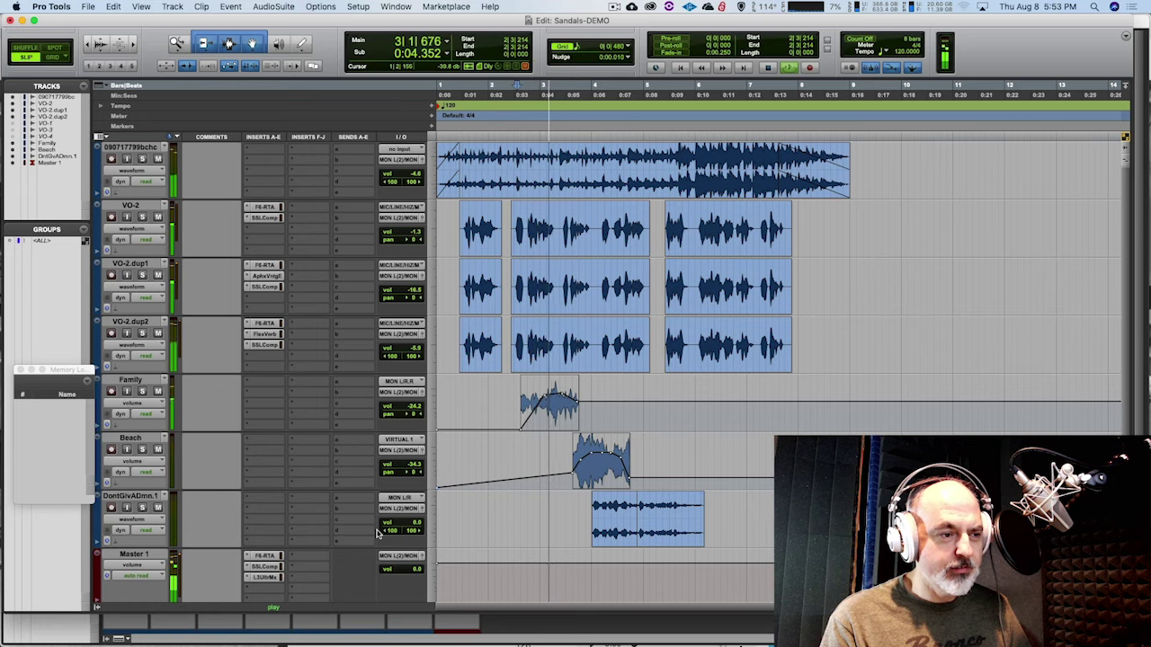
key("space")
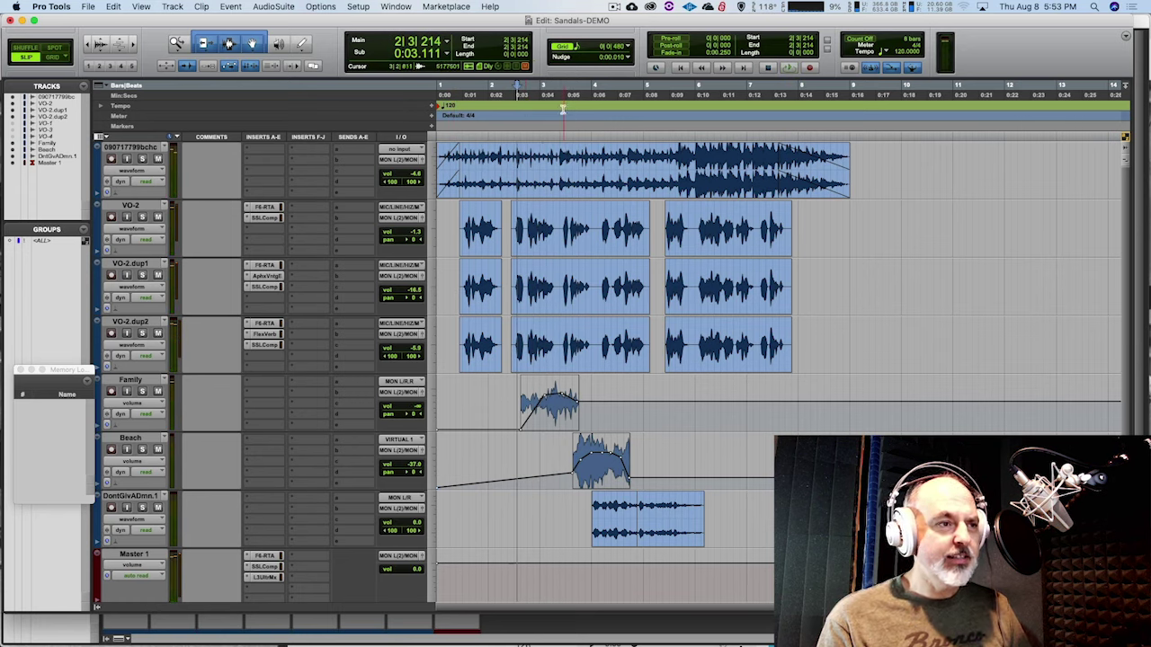
Move the playback start to about 0:05.1, just before the Beach clip, and audition the Beach and DontGivADmn.1 sounds repeatedly.
left_click(567, 110)
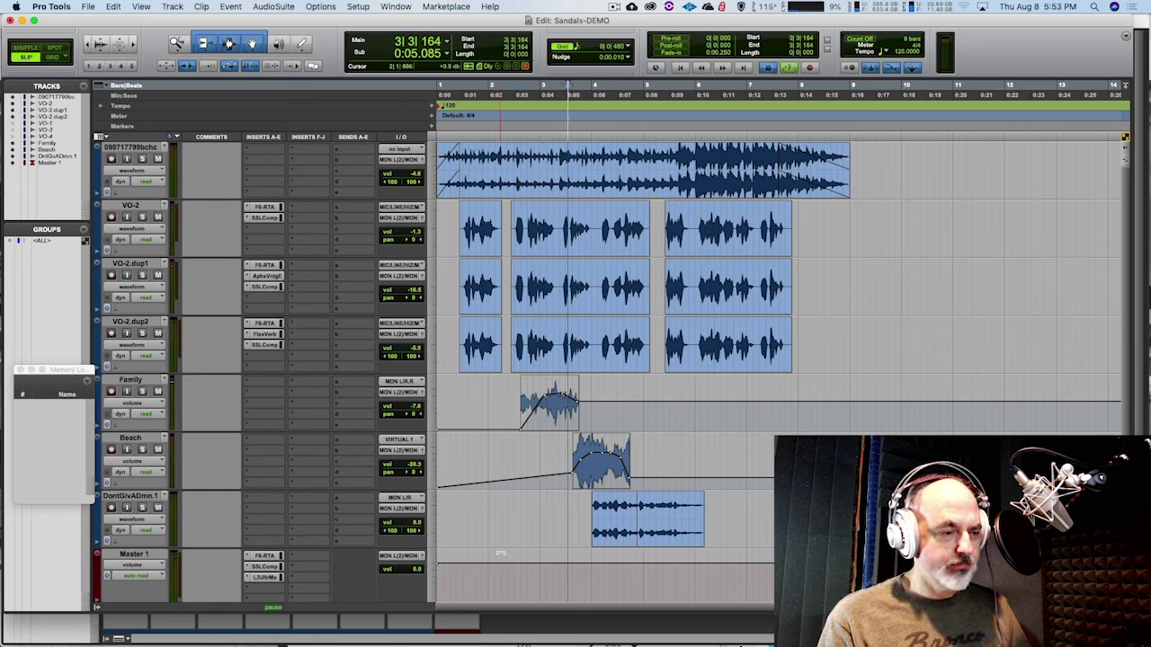
key("space")
key("space")
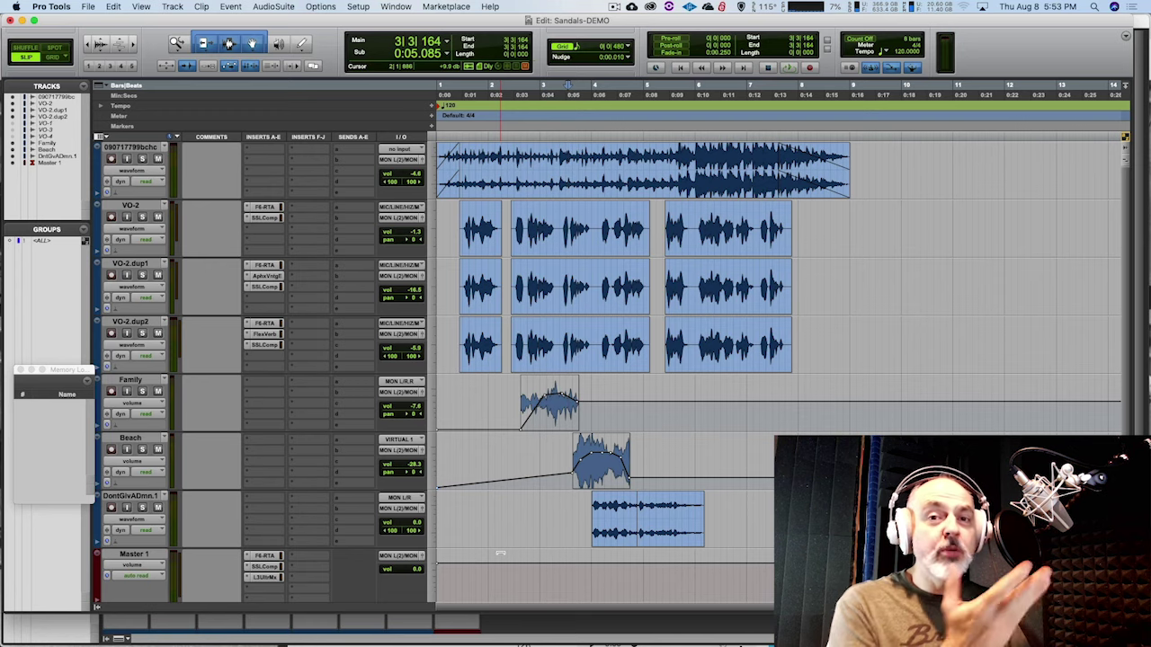
key("space")
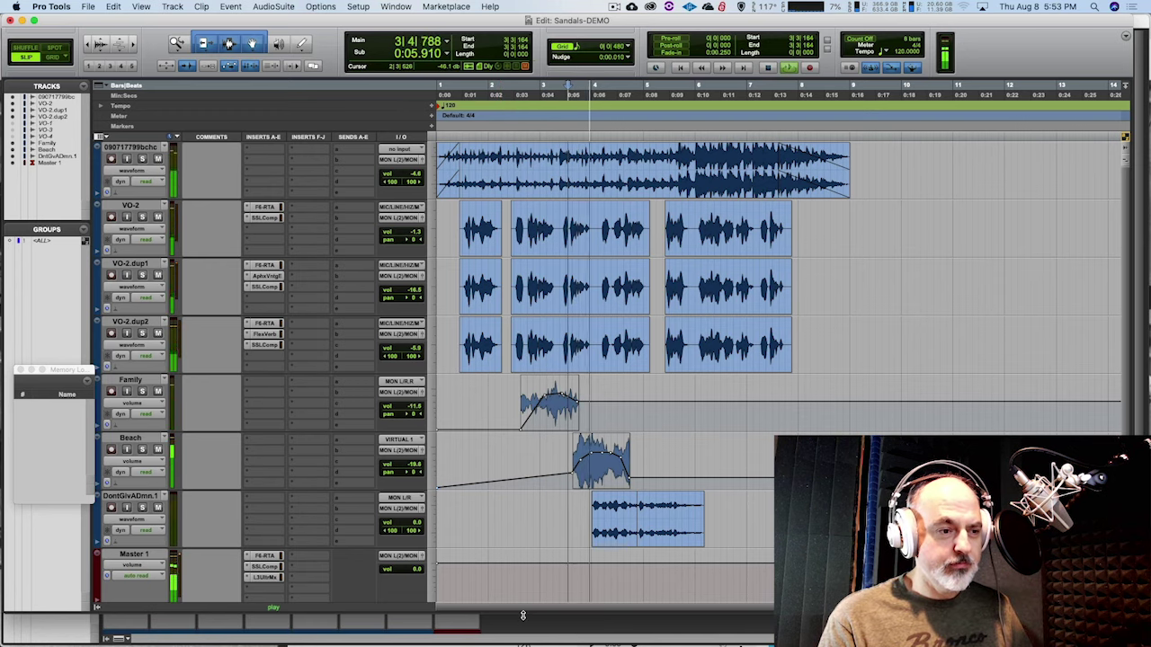
key("space")
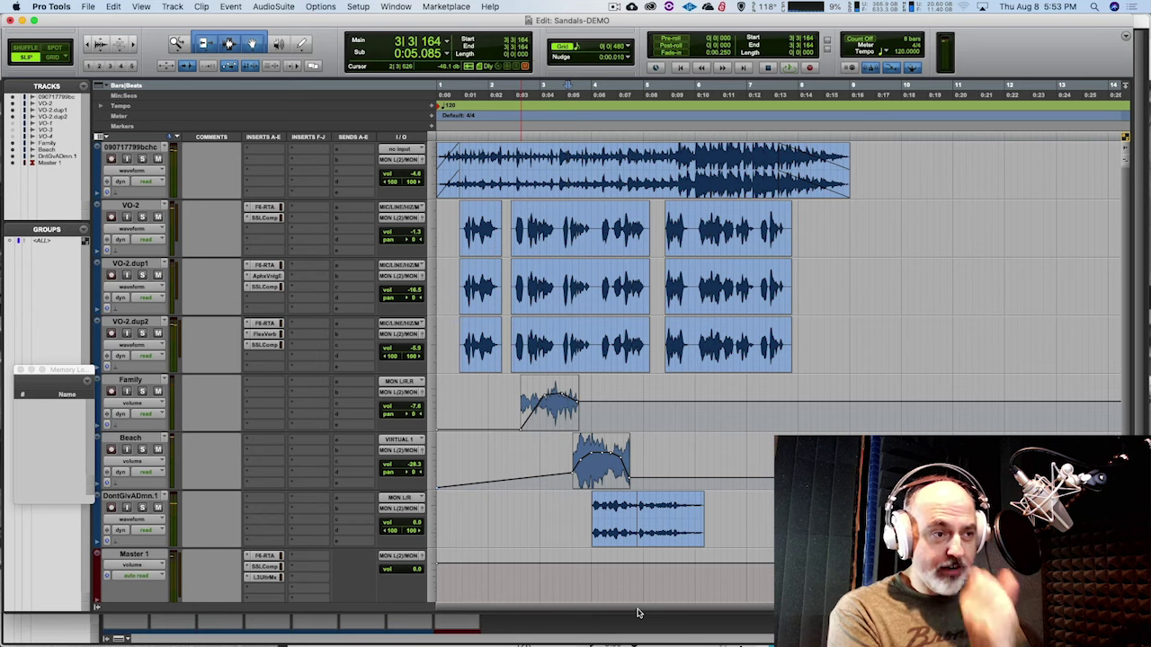
key("space")
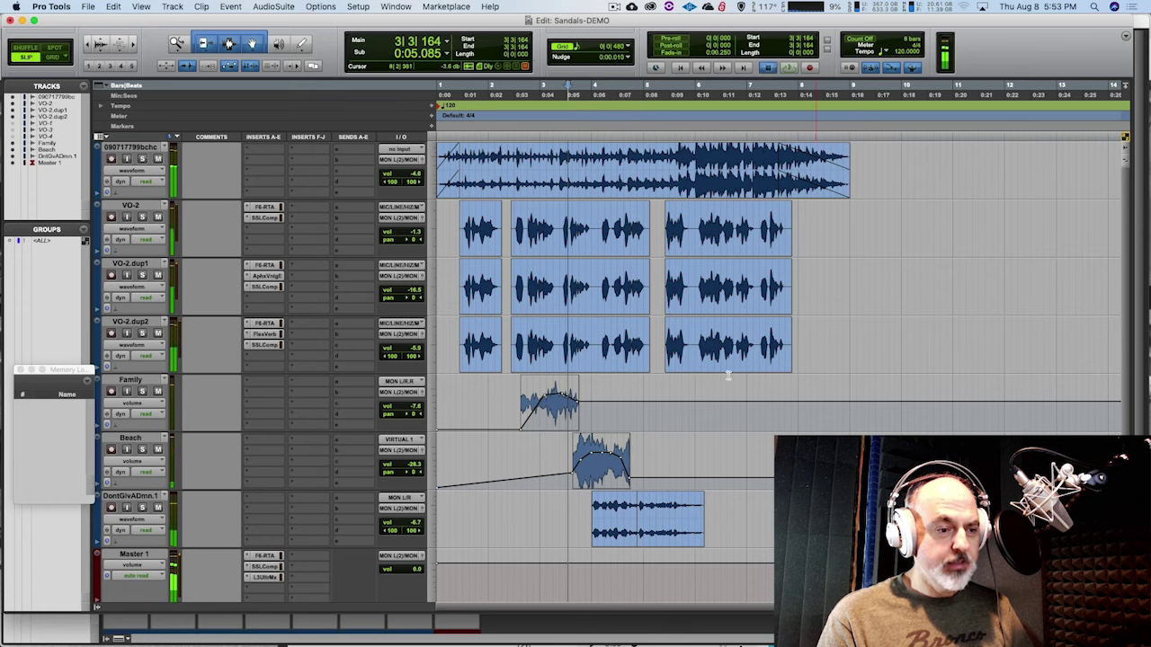
key("space")
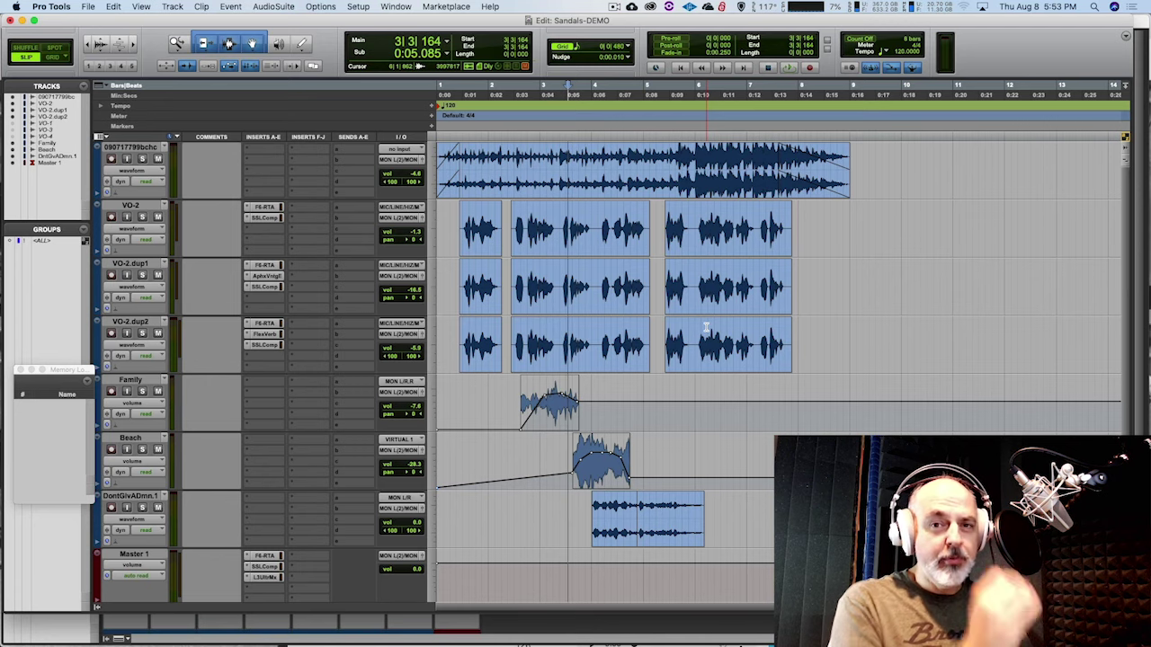
key("space")
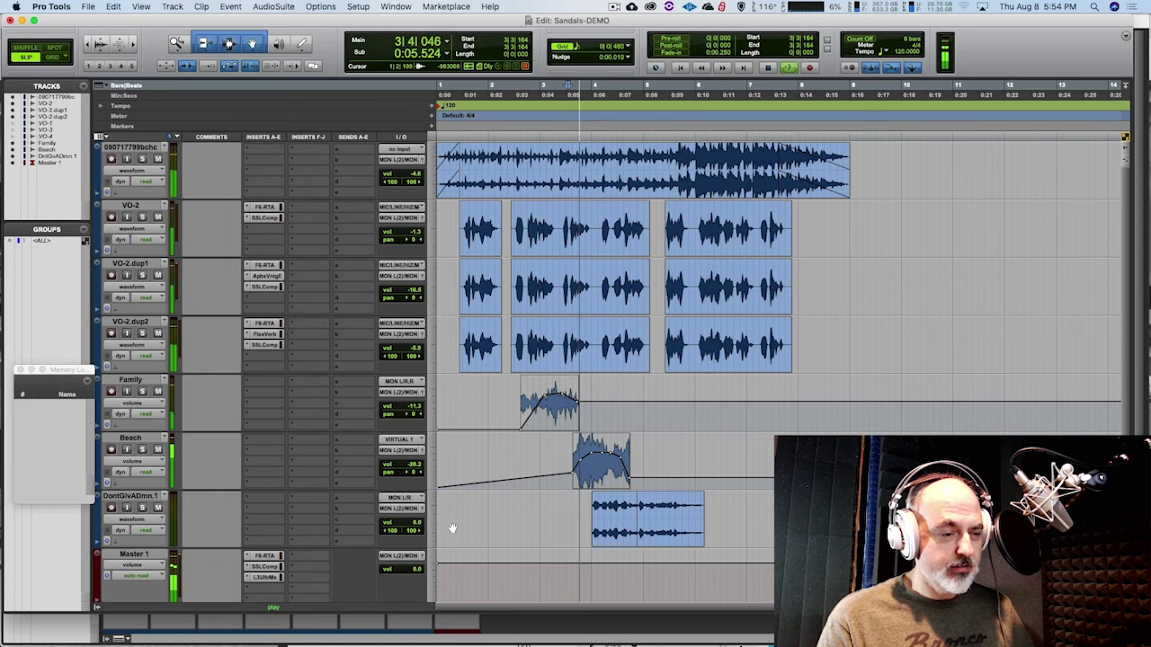
Audition the mix from about 0:05.1 with the Beach and DontGivADmn.1 tracks soloed, and stop playback.
key("space")
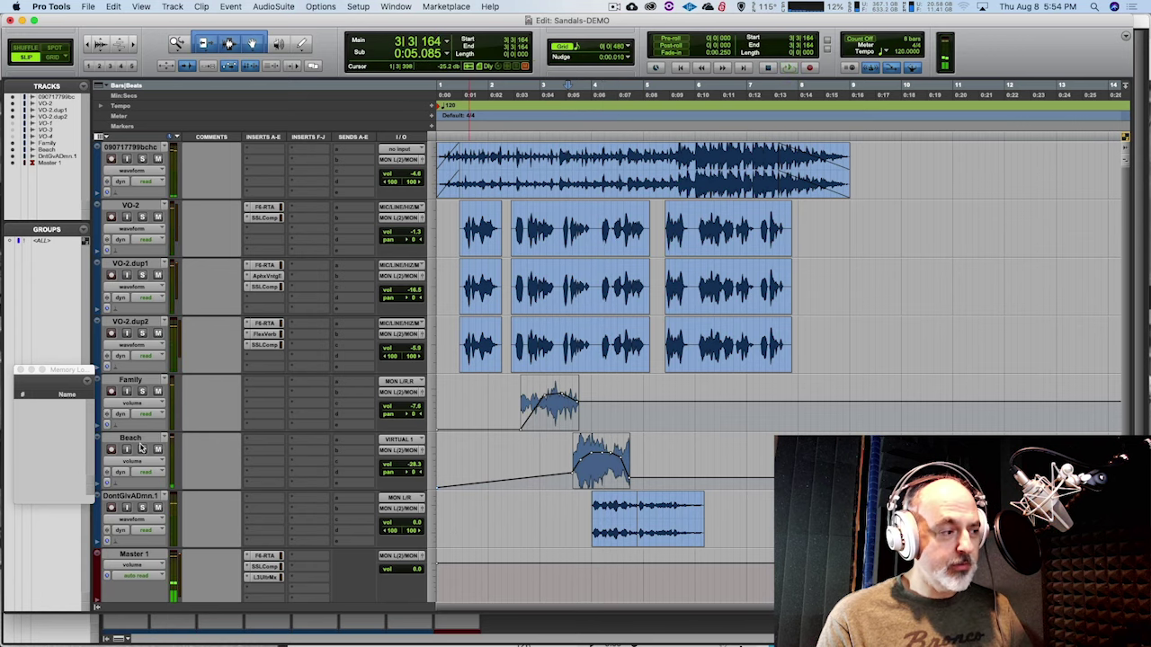
key("space")
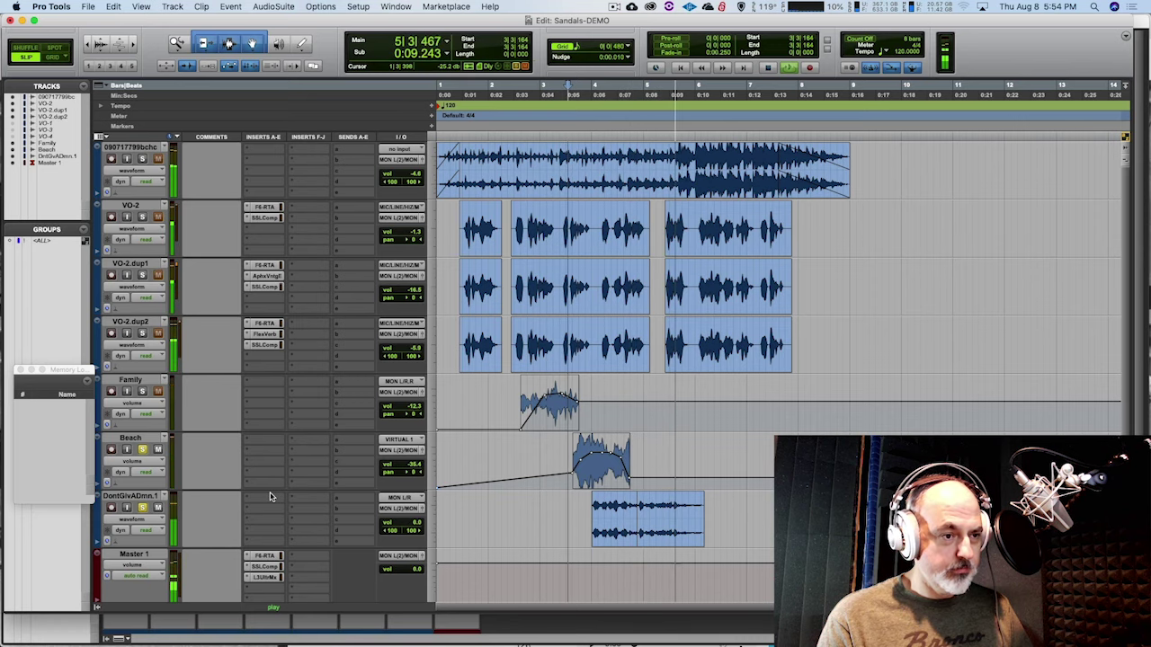
key("space")
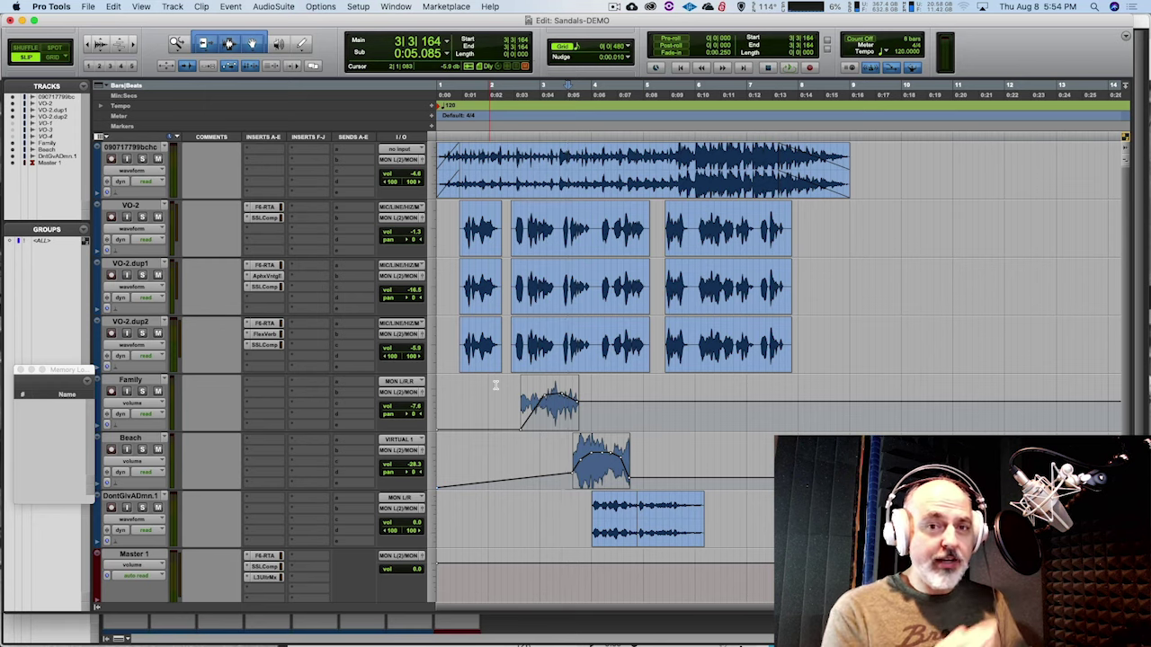
Place the playback start at about 0:03.0, just before the Family clip, and play the mix with all the effects.
left_click(514, 137)
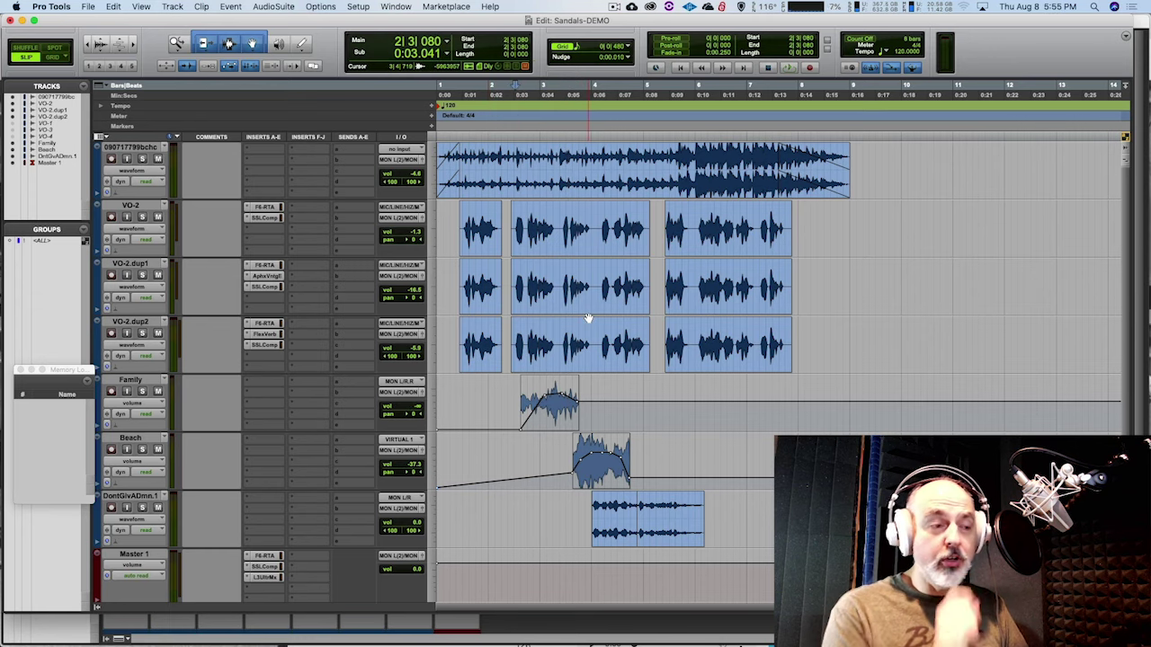
key("space")
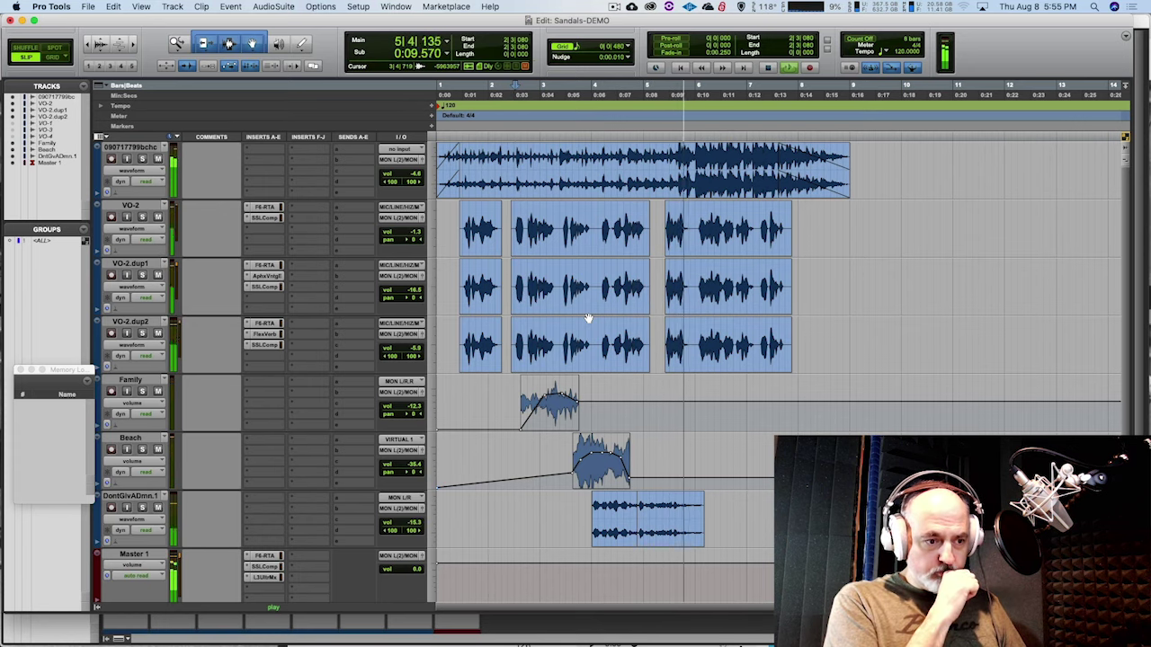
key("space")
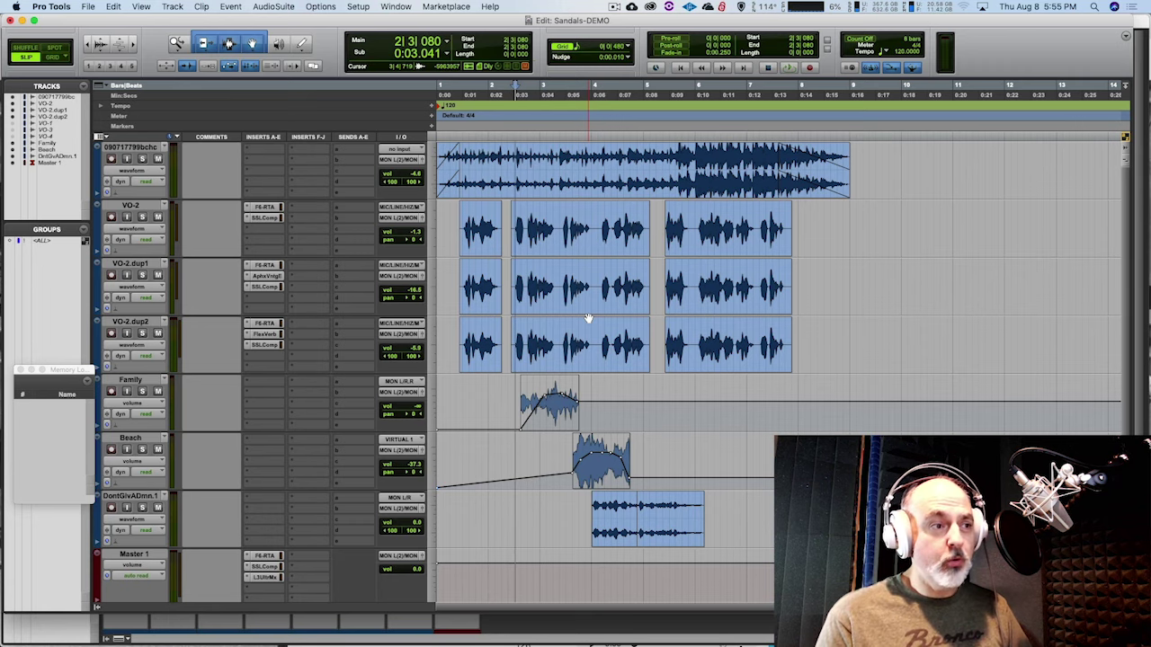
Select the whole music clip on the top track and play the complete mix from the start.
double_click(522, 186)
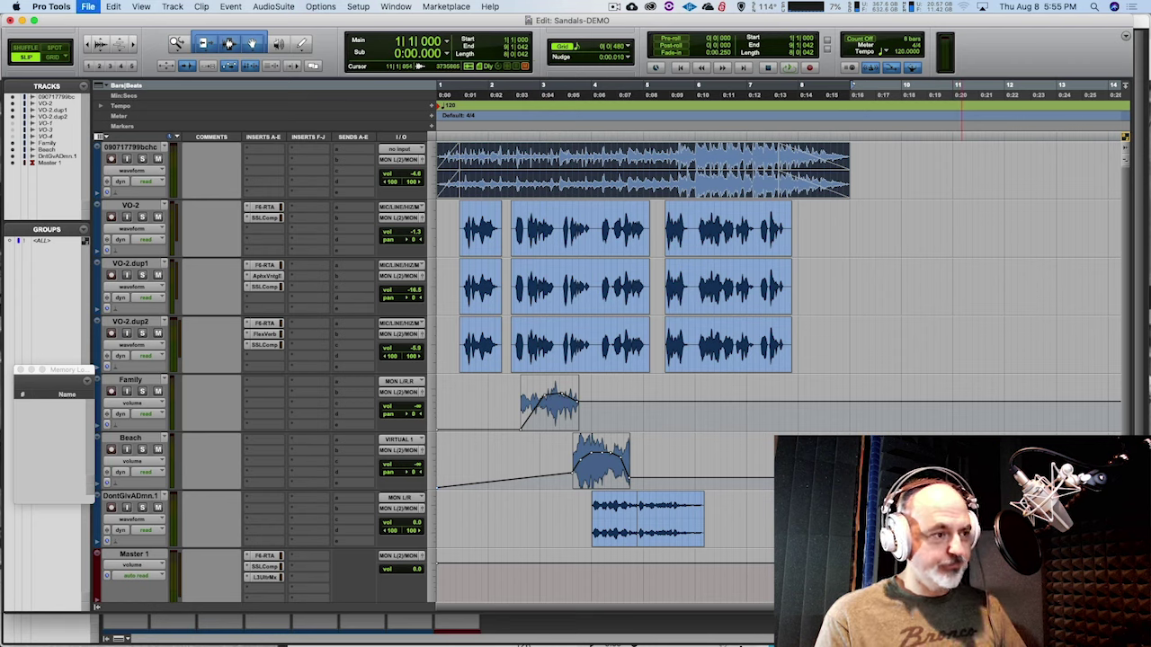
key("space")
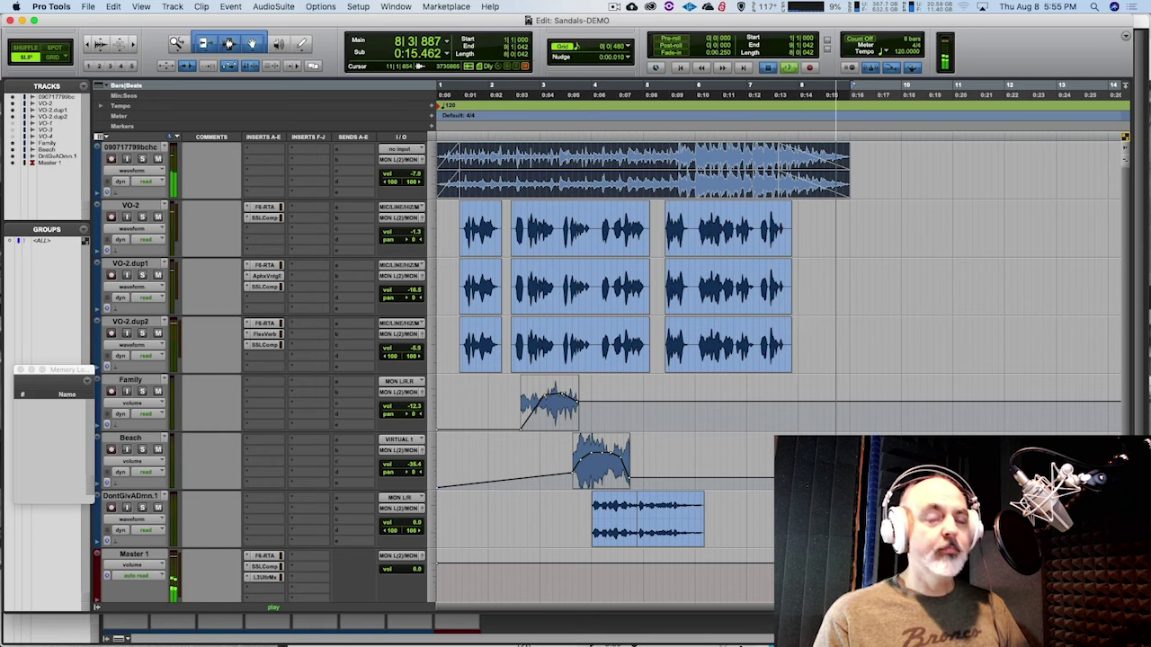
key("space")
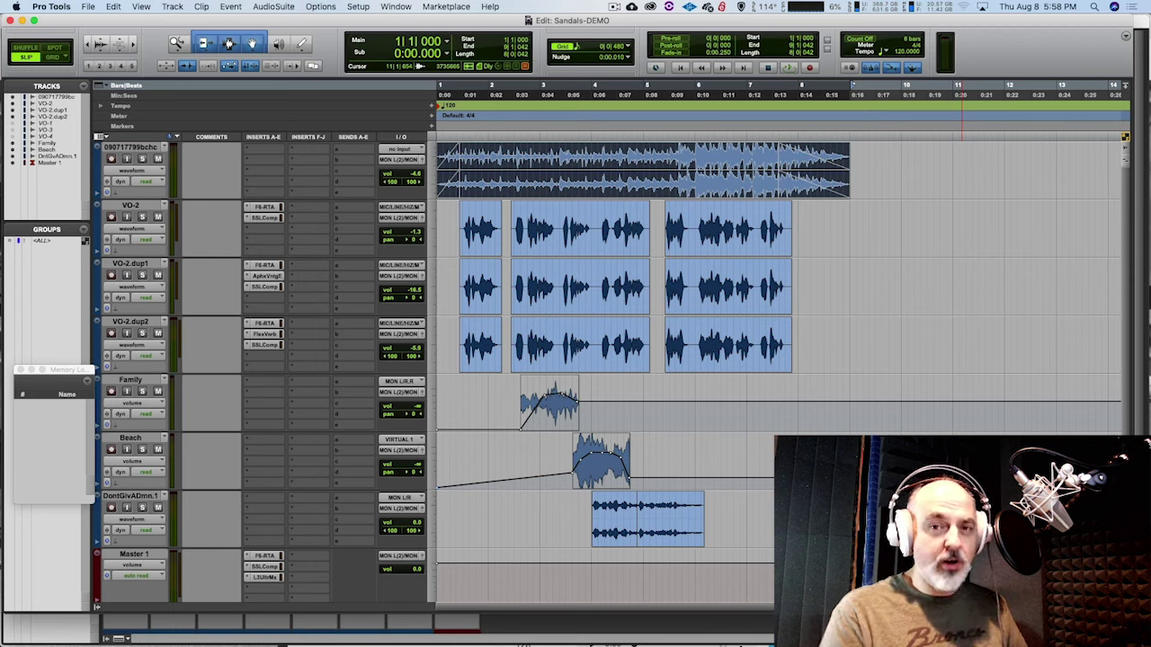
key("space")
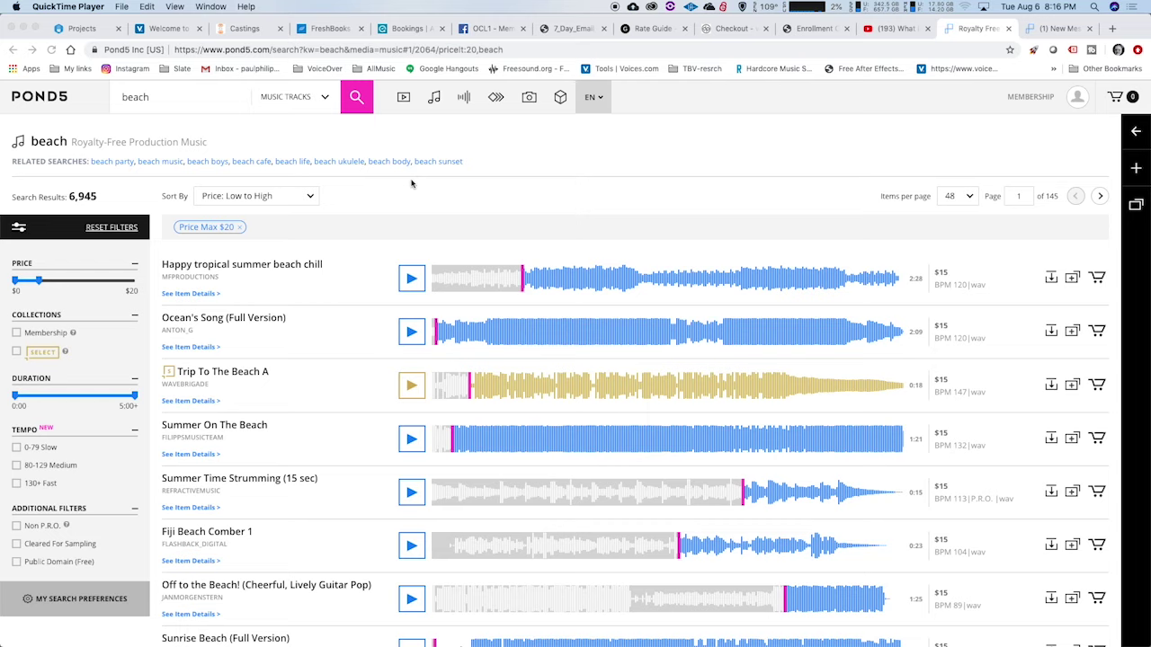
In Chrome, highlight the beach search term on Pond5 and preview the Happy tropical summer beach chill track.
left_click(166, 100)
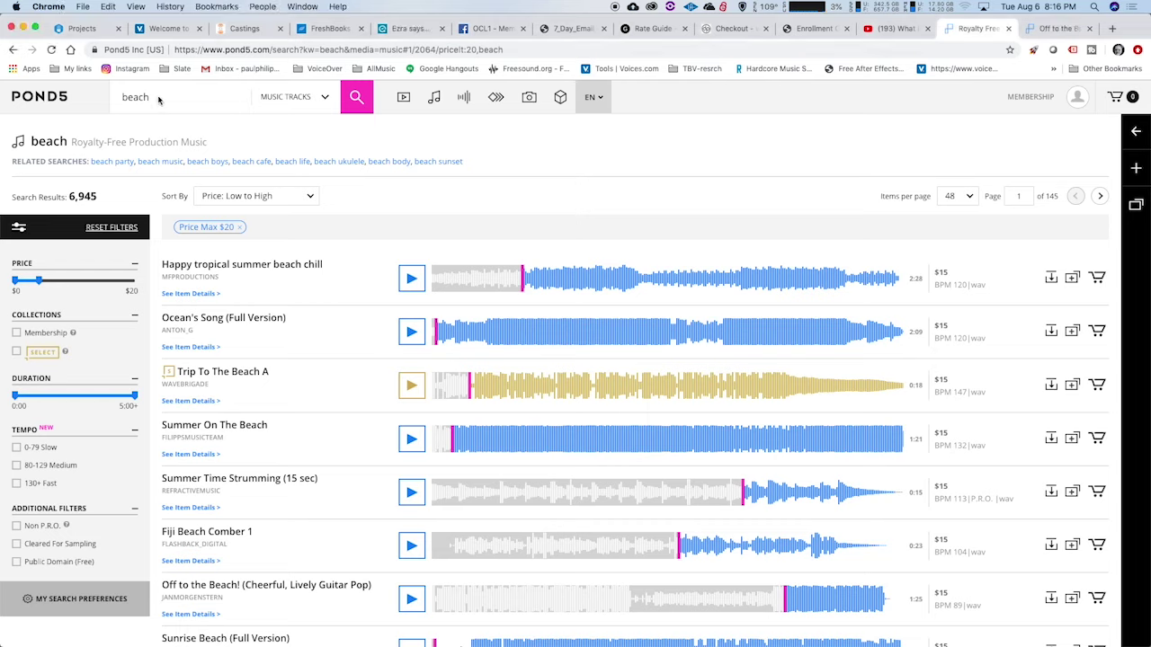
left_click_drag(149, 97, 114, 99)
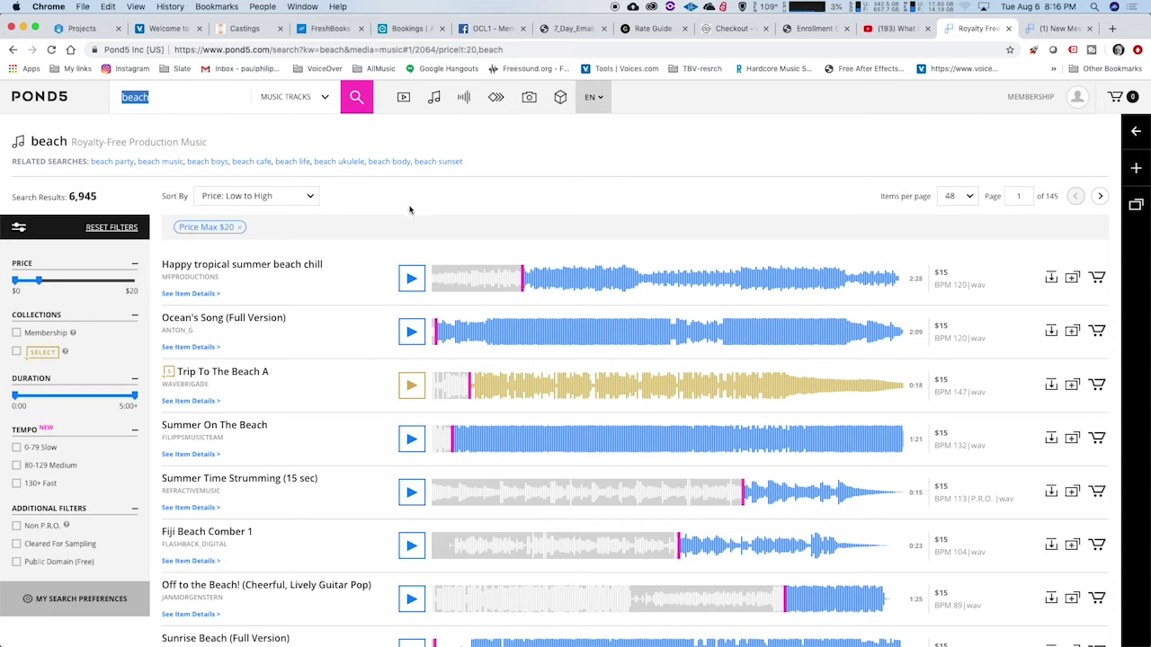
left_click(412, 281)
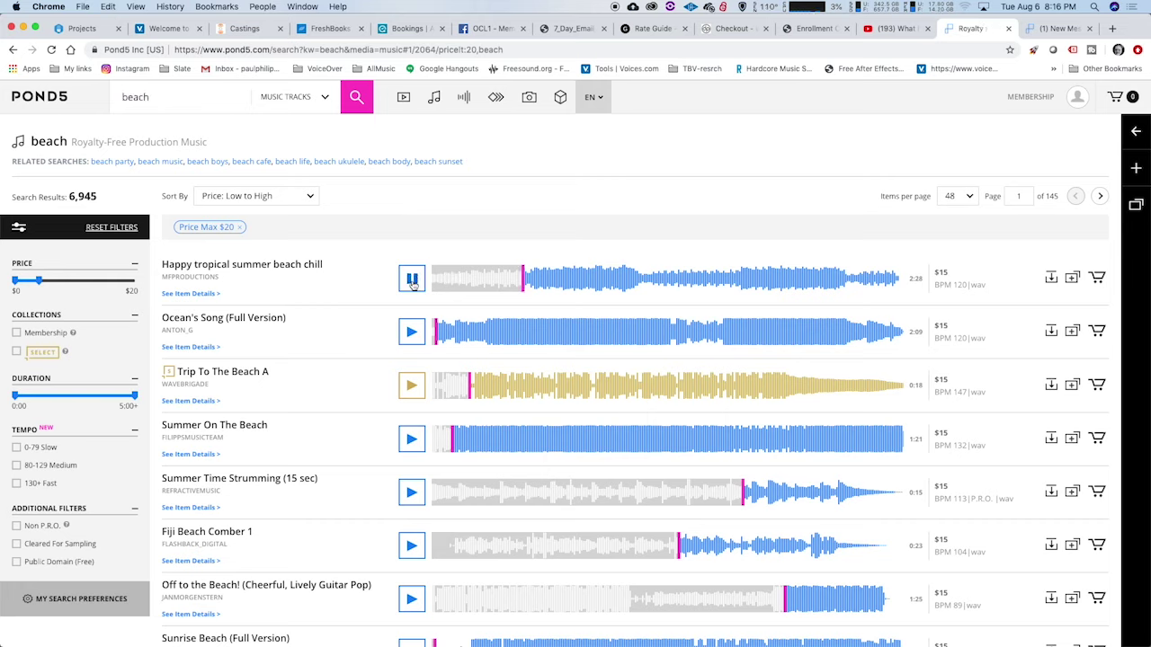
left_click(411, 281)
scroll(340, 286, "down", 1)
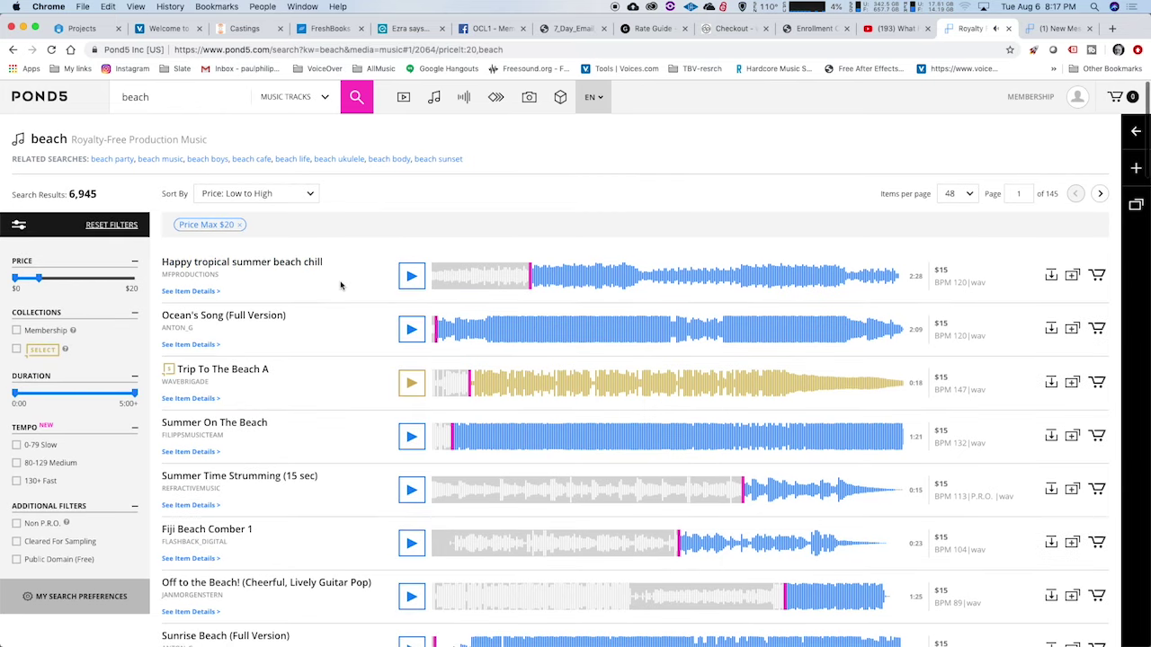
Preview Ocean's Song (Full Version), and show the already open item page for Off To The Beach! (Cheerful, Lively Guitar Pop).
left_click(411, 329)
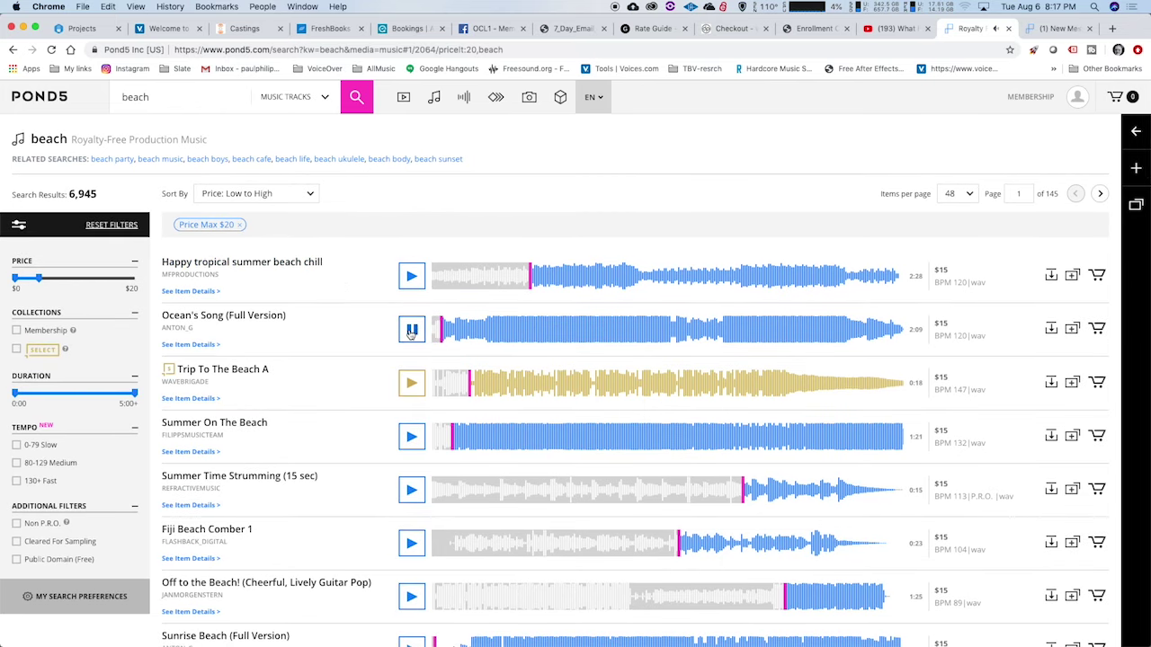
left_click(411, 329)
scroll(301, 329, "down", 1)
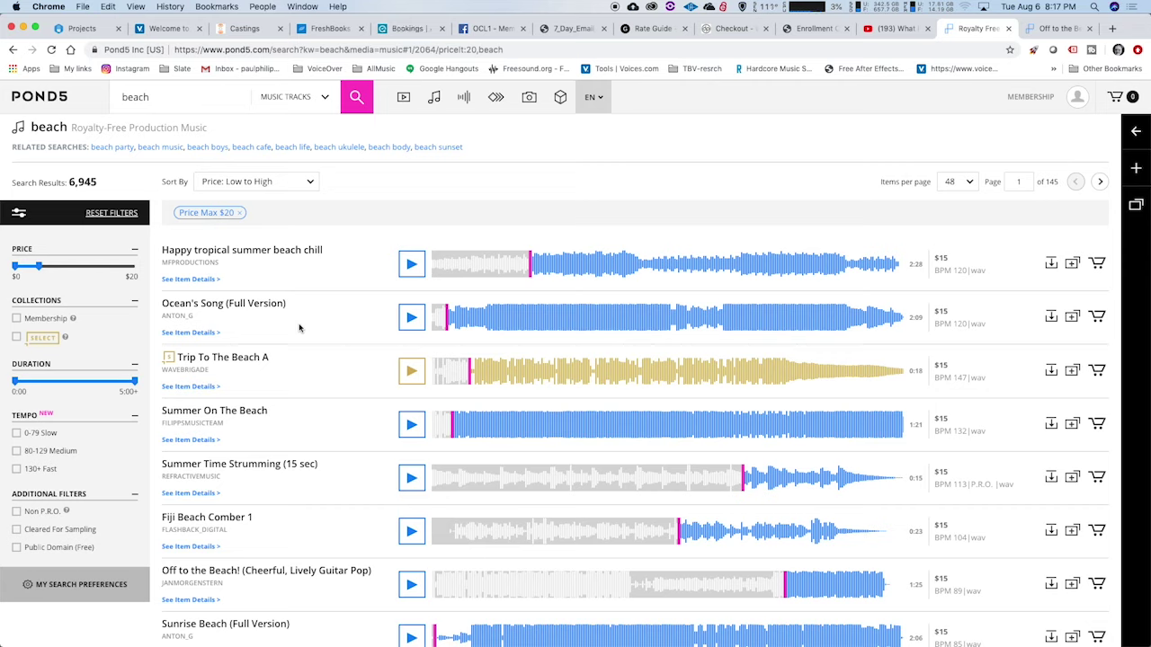
key("ctrl+Tab")
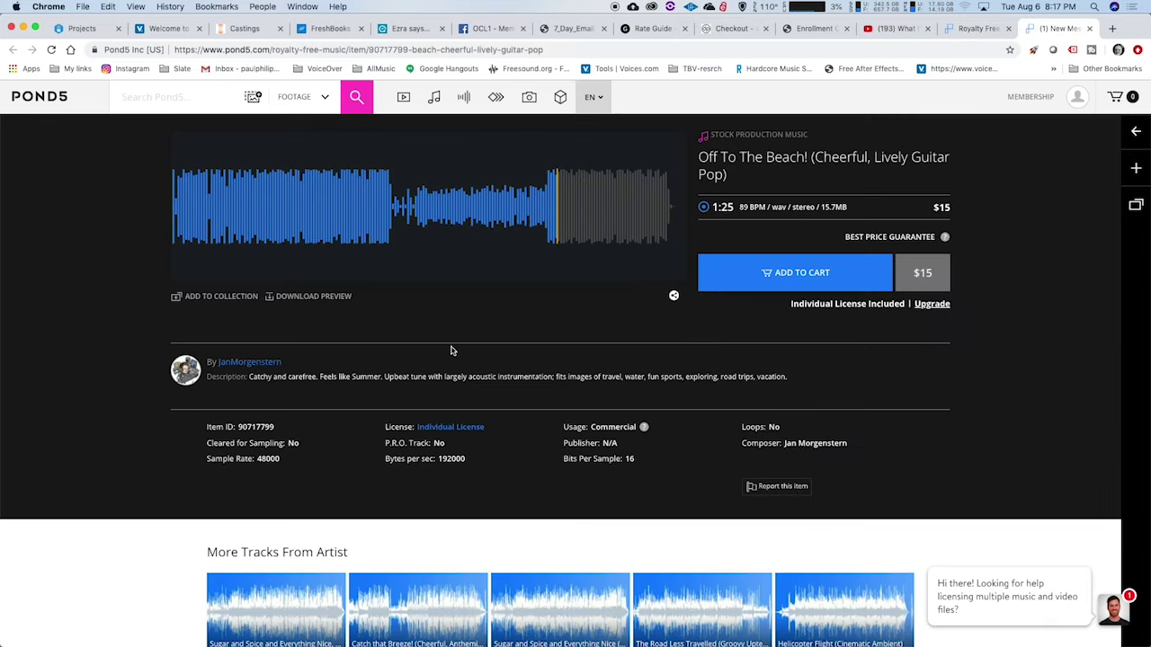